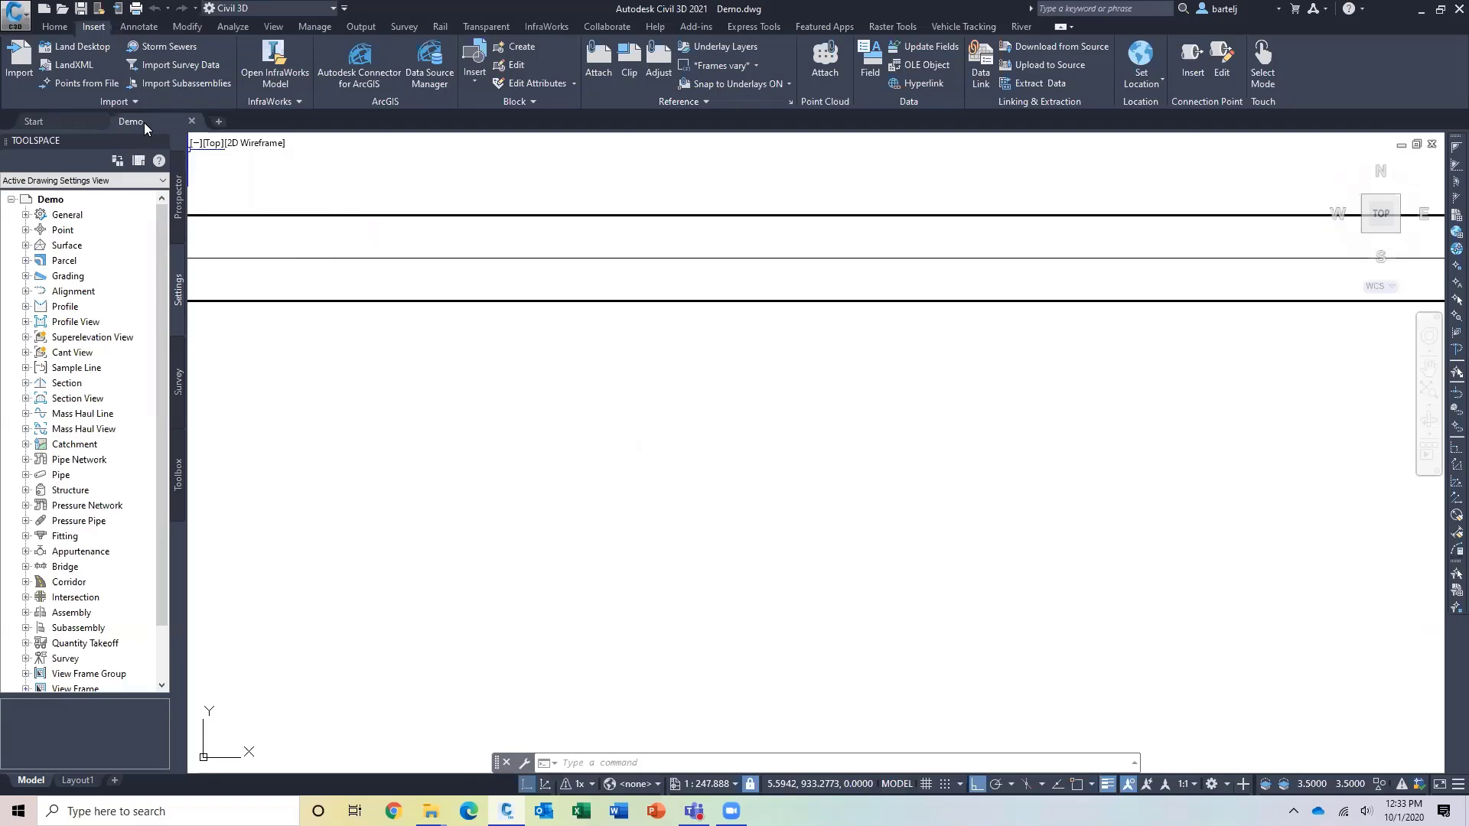
# - Review the drawing's layer list and the gallery of blocks available for insertion
pyautogui.moveTo(151, 130)
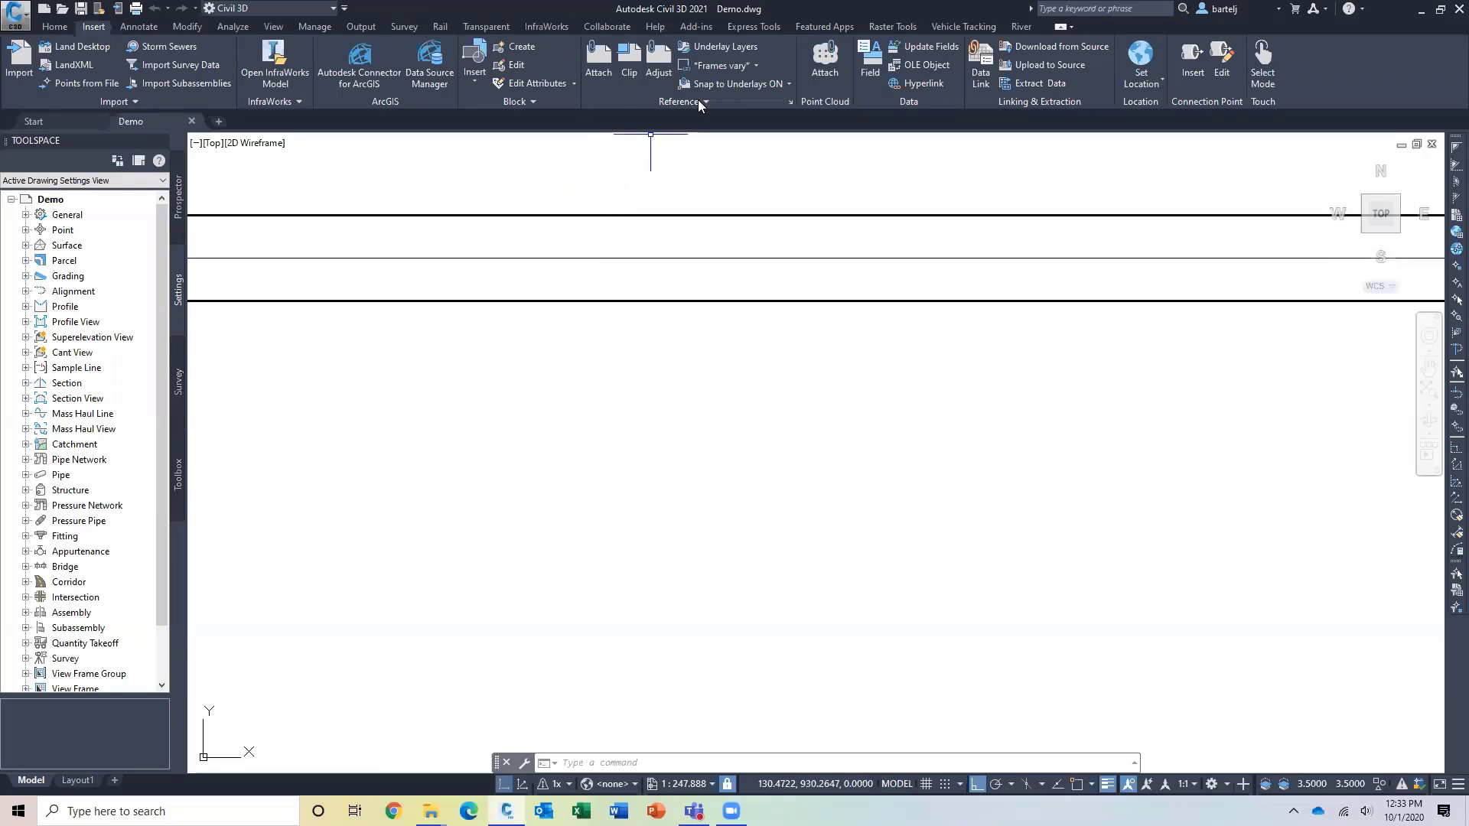
pyautogui.click(63, 29)
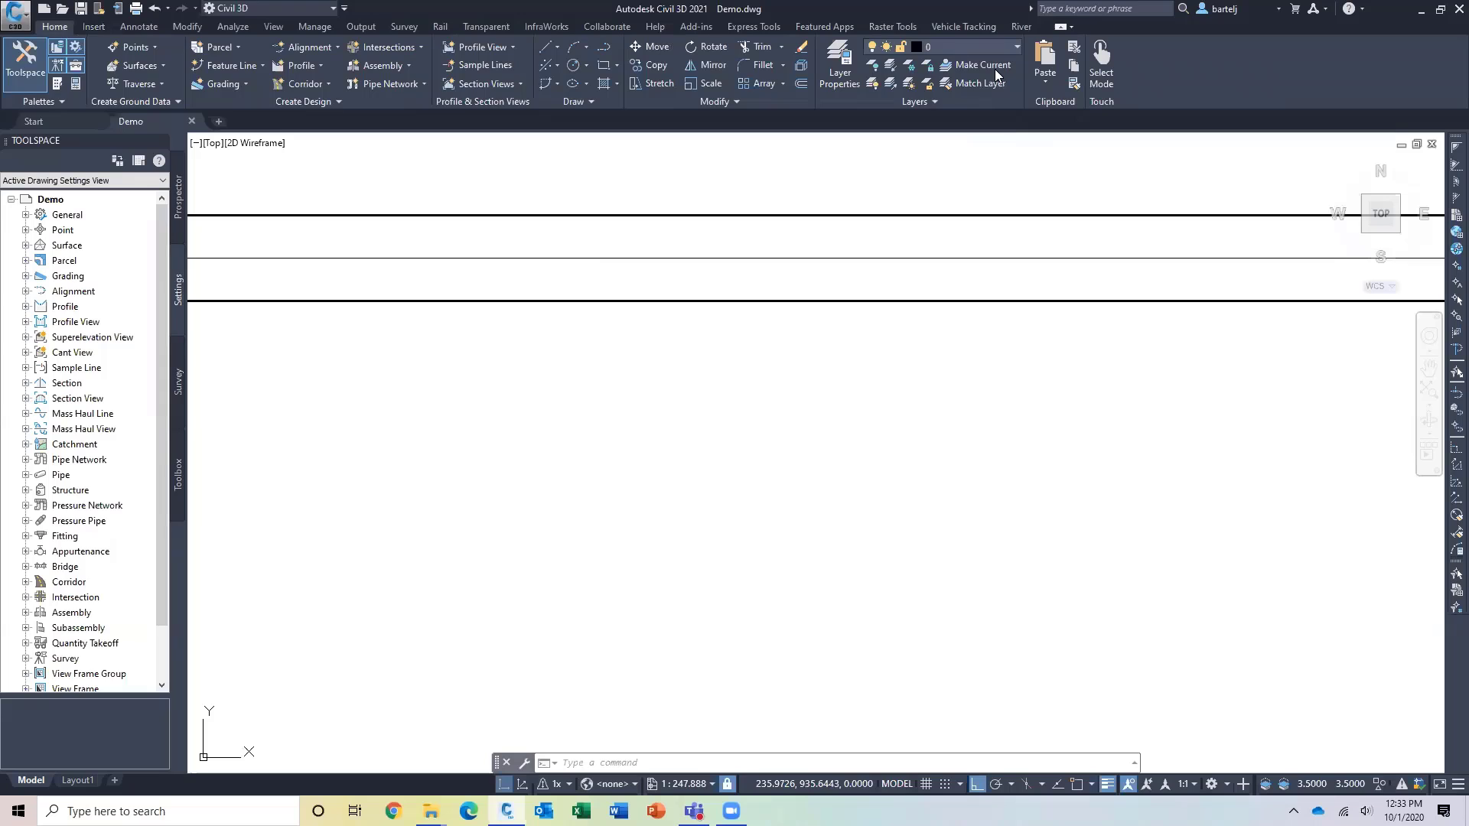
pyautogui.click(995, 47)
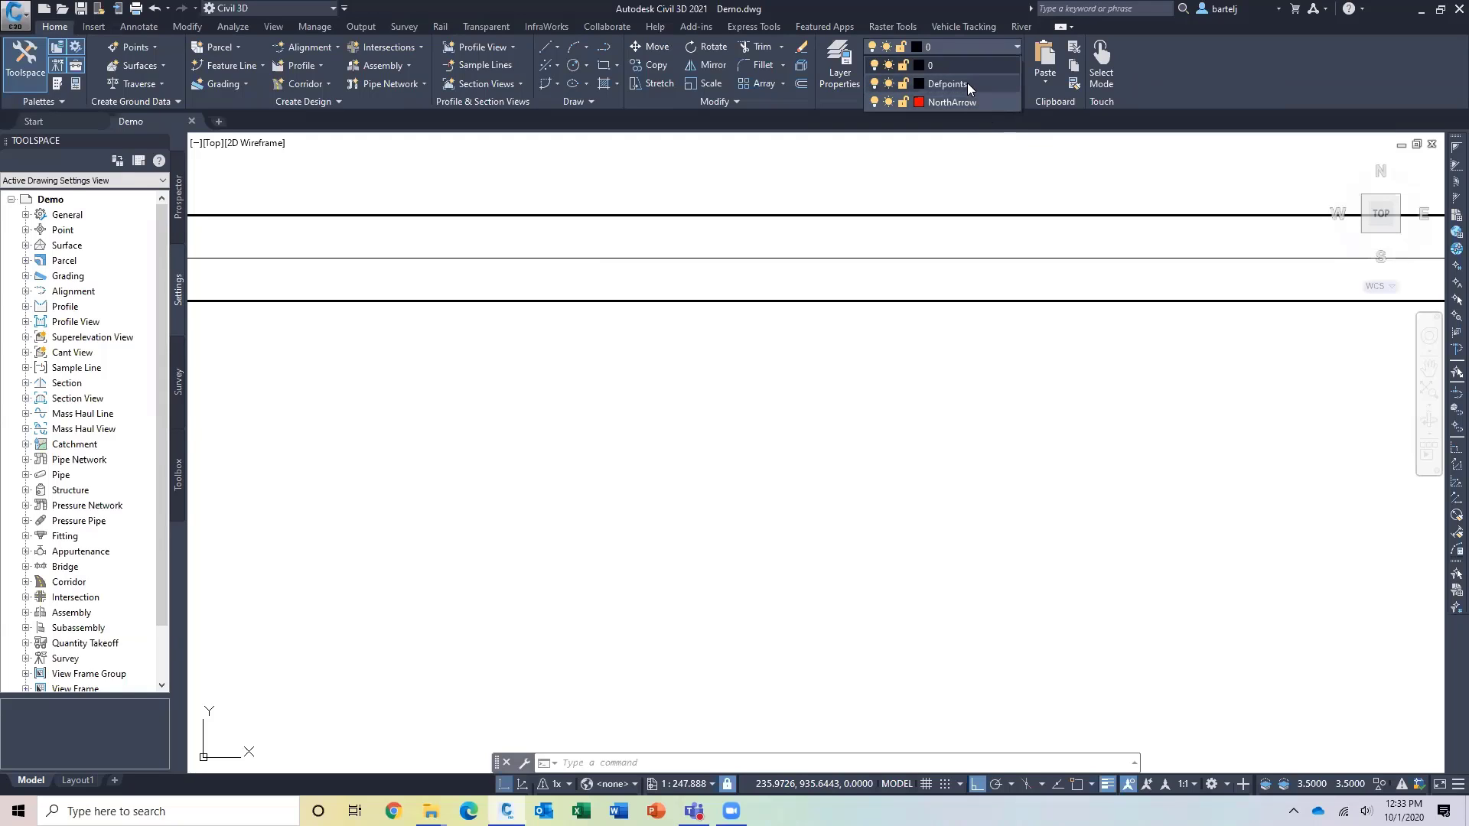
pyautogui.moveTo(77, 786)
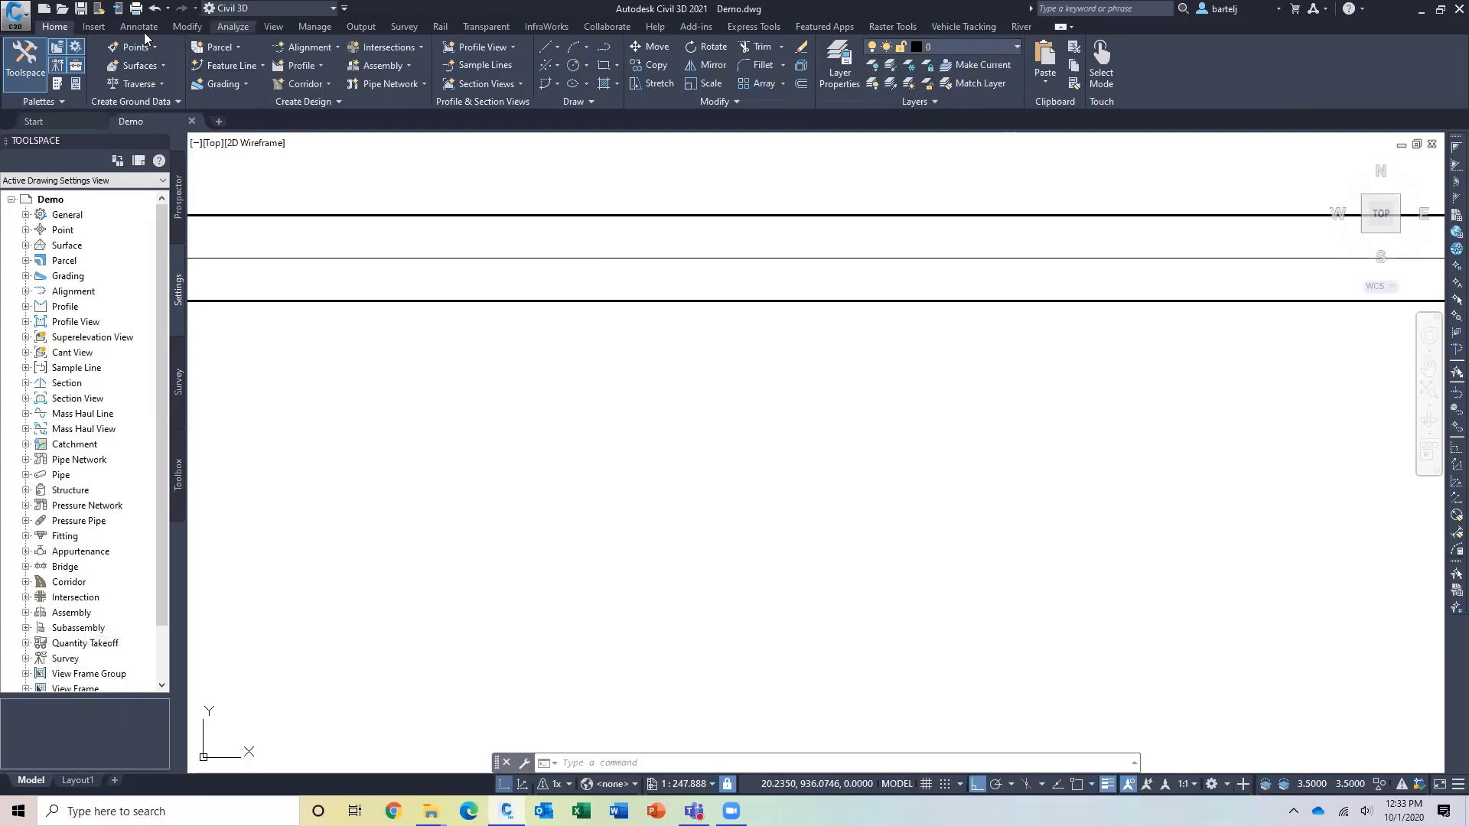
pyautogui.click(93, 29)
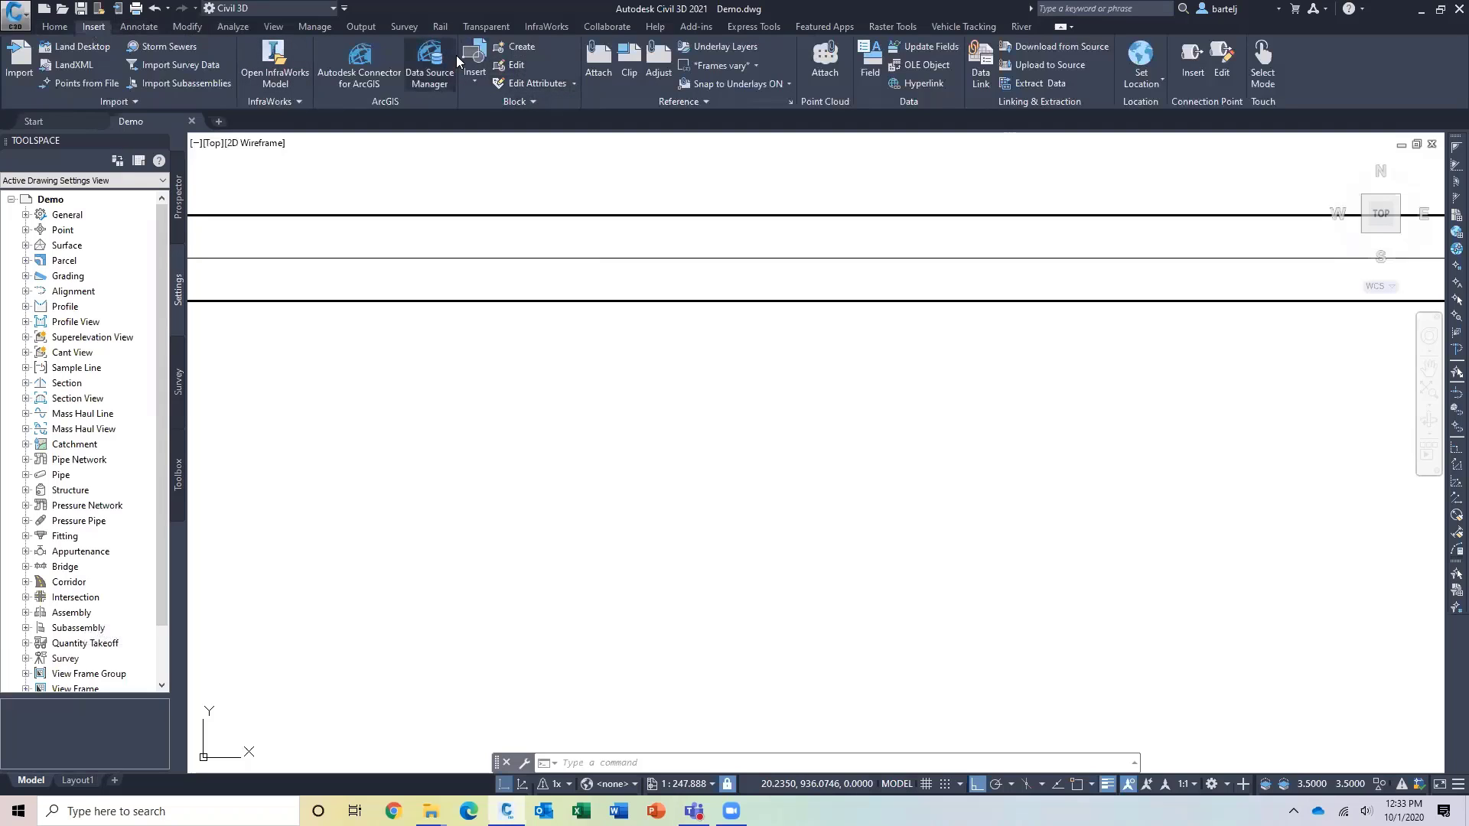
pyautogui.click(473, 68)
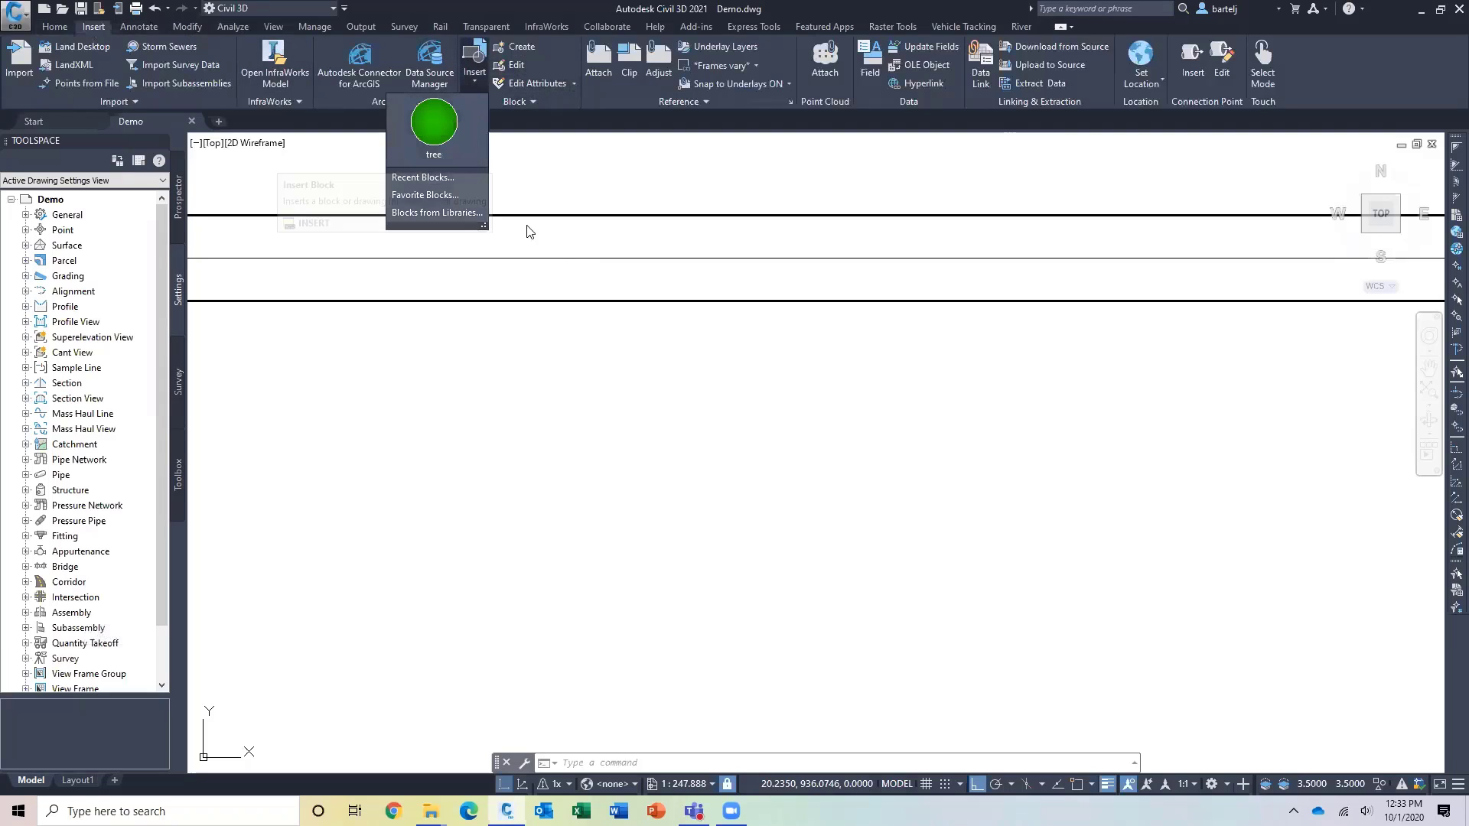
pyautogui.click(627, 396)
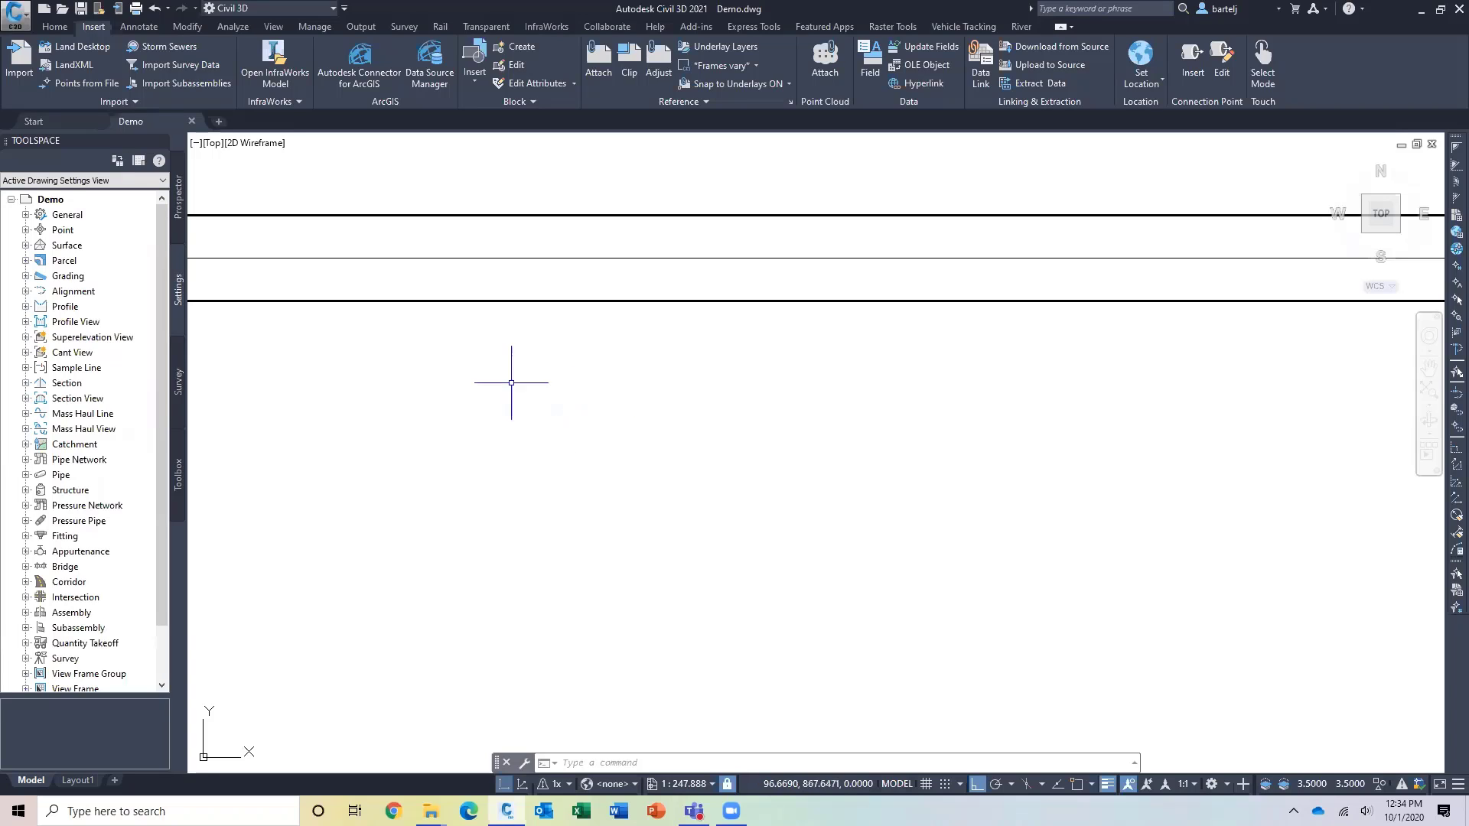
# - Open DesignCenter (ADCENTER) and unfold its collapsed palette
pyautogui.write('ad')
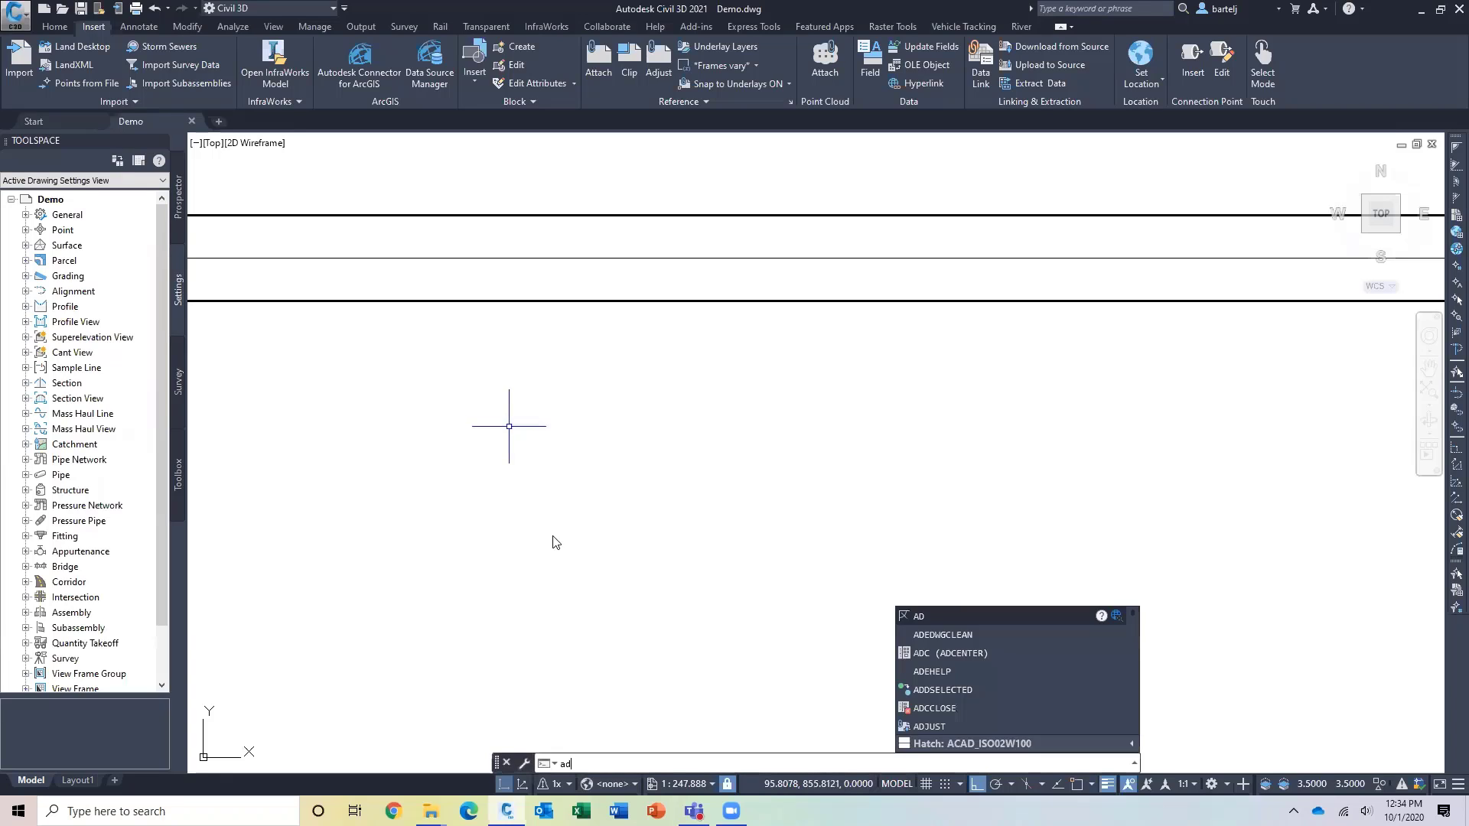
pyautogui.write('c')
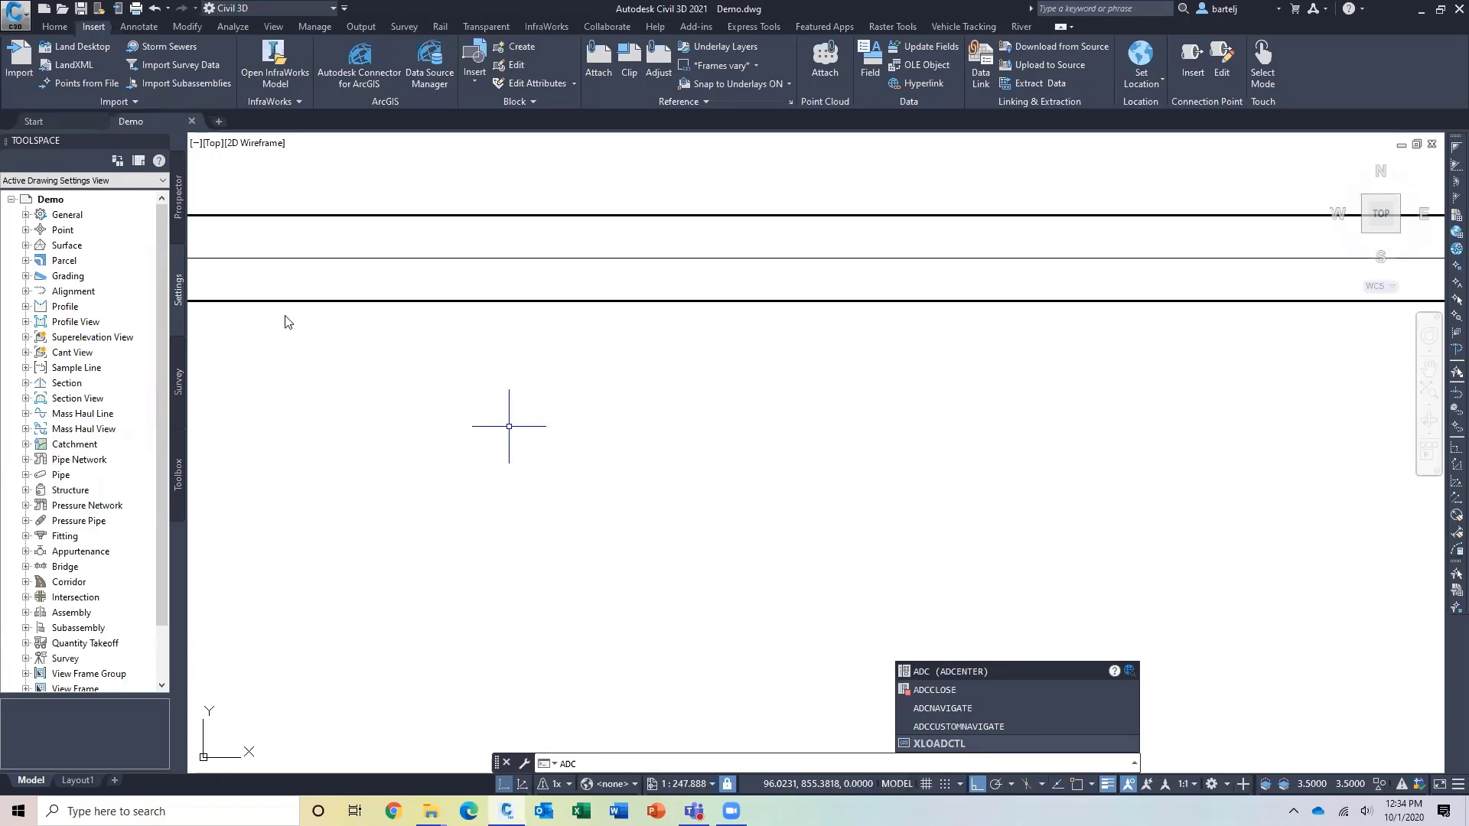
pyautogui.click(54, 28)
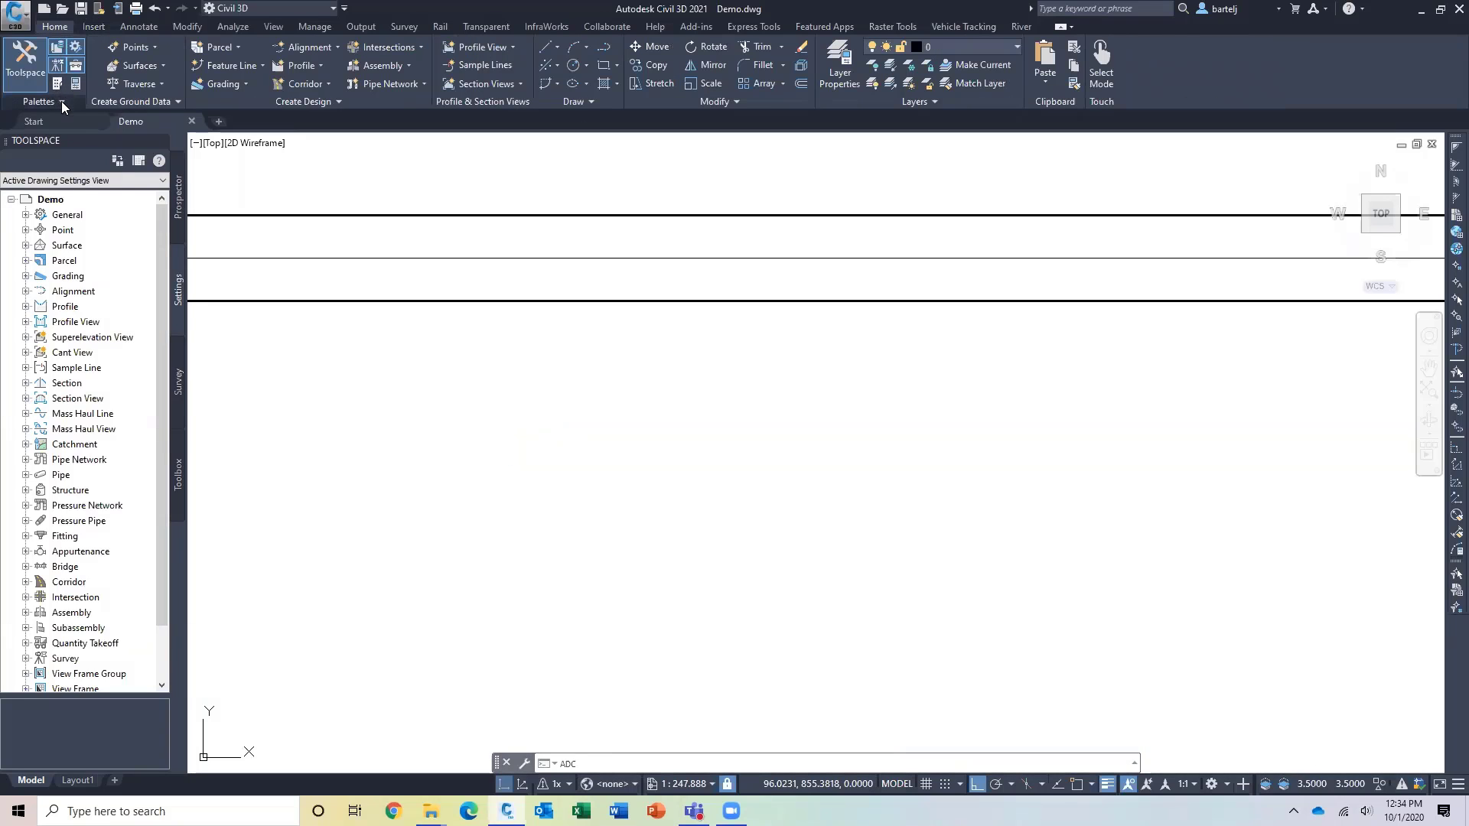
pyautogui.click(61, 101)
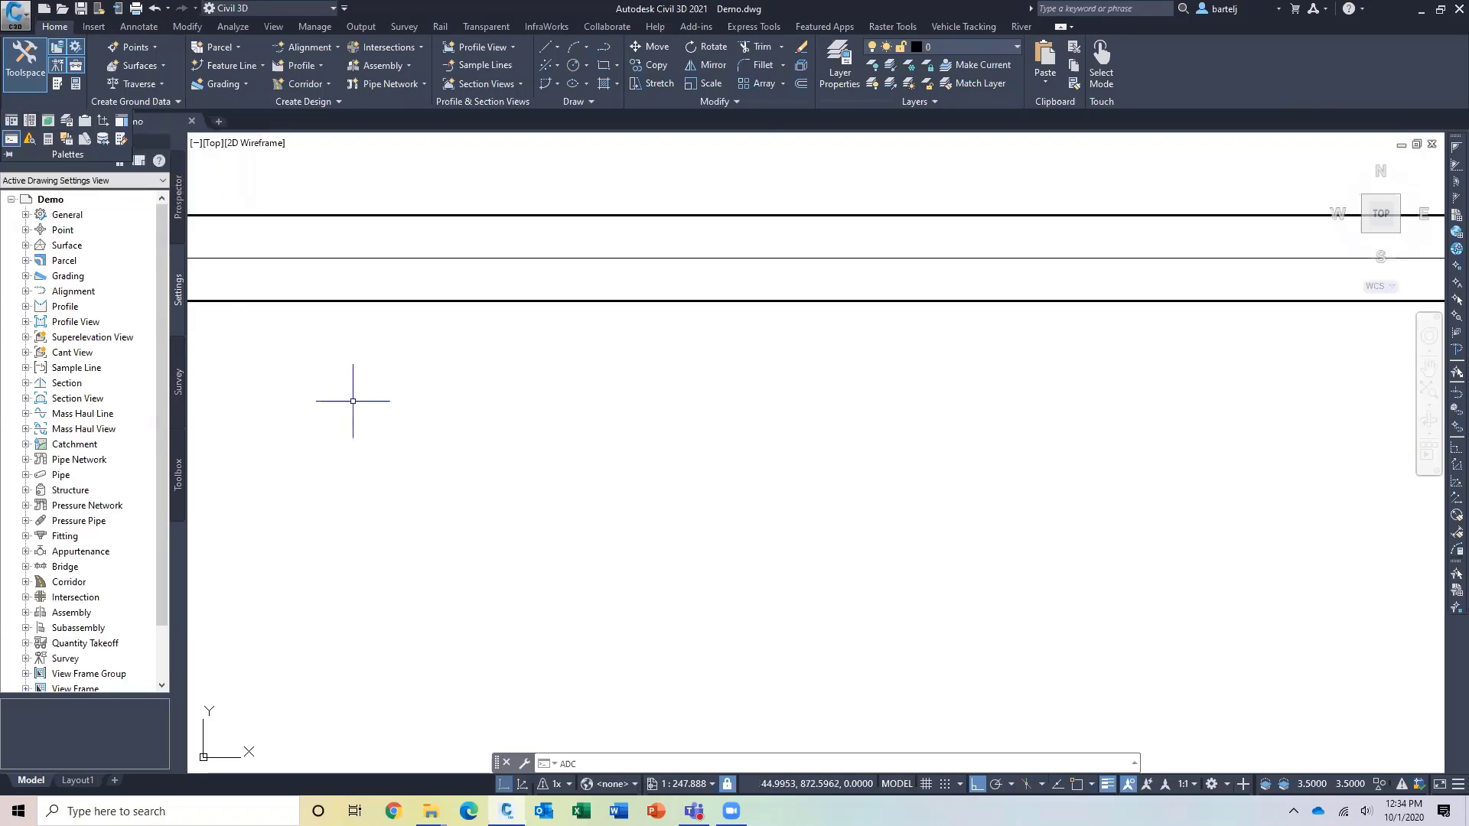
pyautogui.hotkey('ctrl', '2')
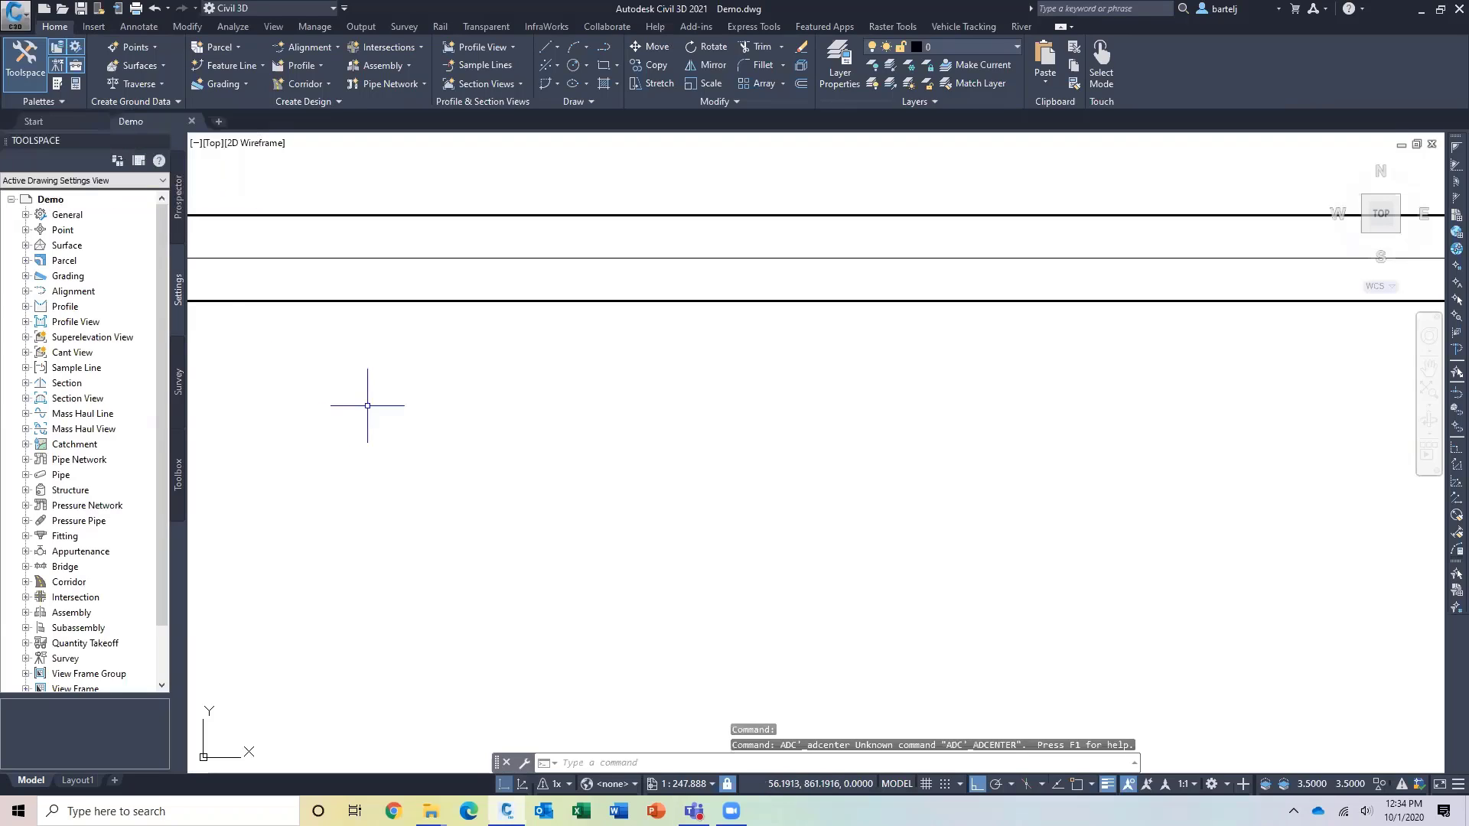
pyautogui.click(462, 486)
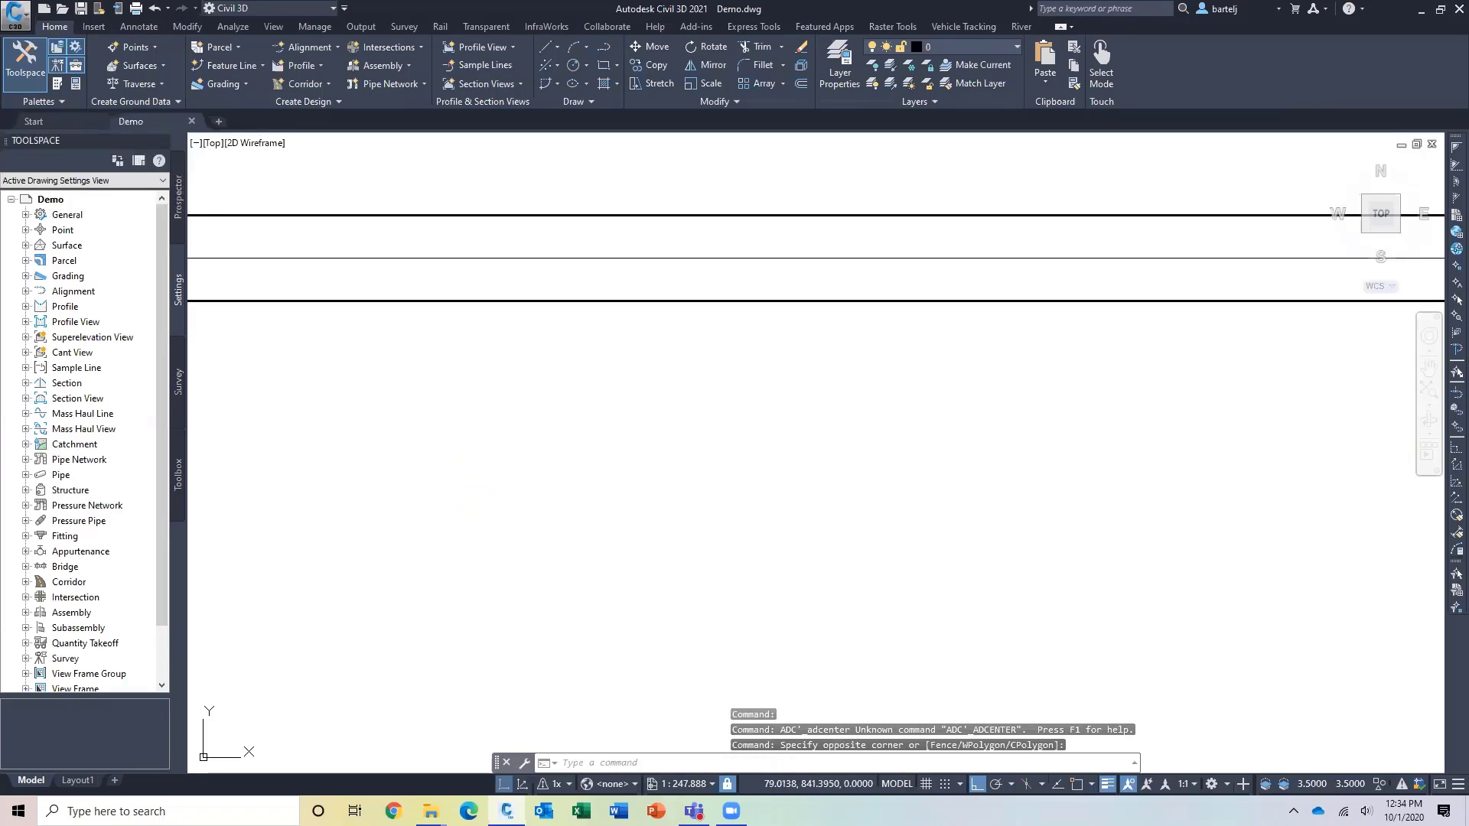
pyautogui.hotkey('ctrl', '2')
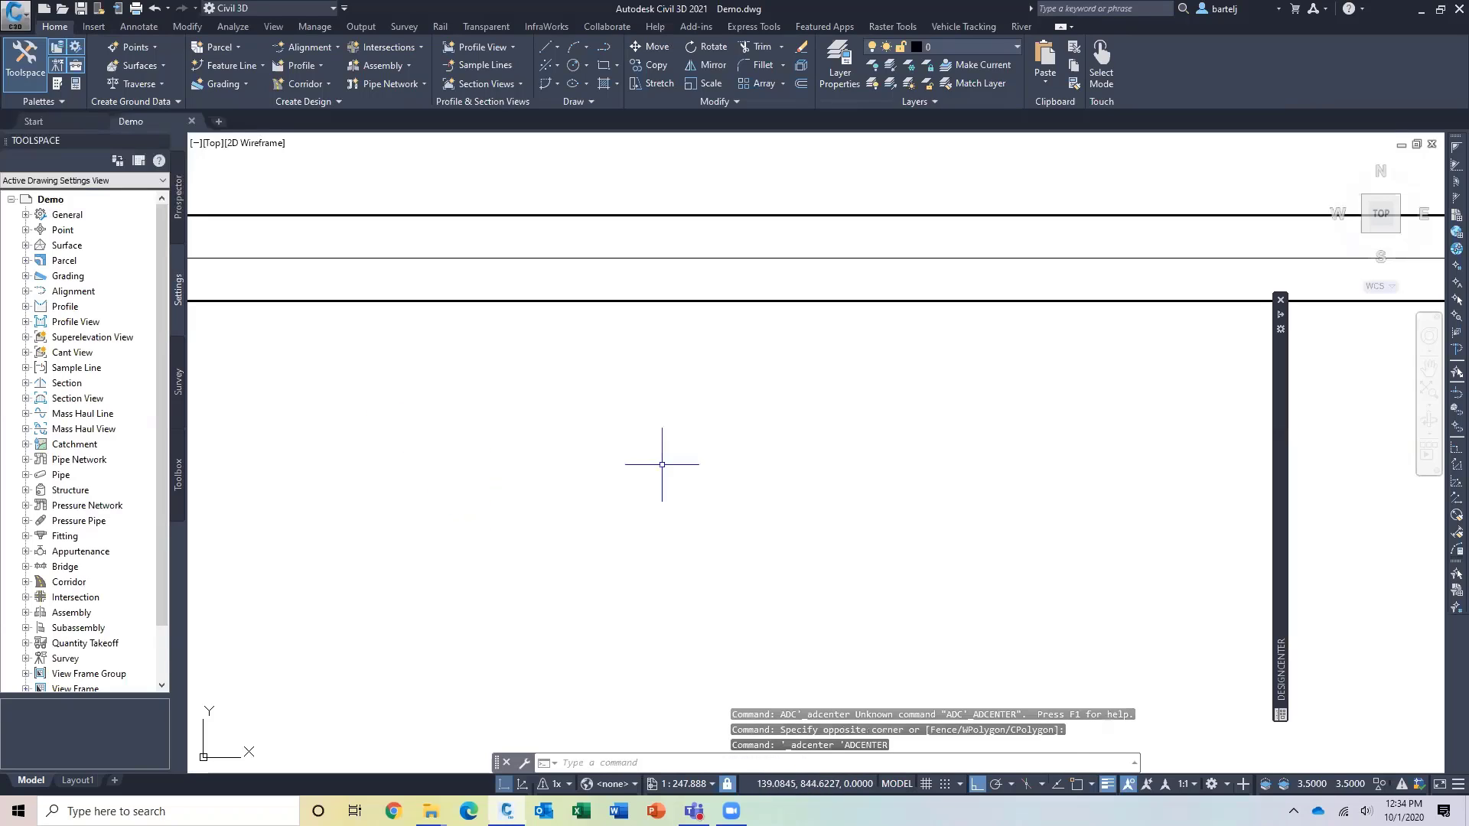
pyautogui.moveTo(1279, 383)
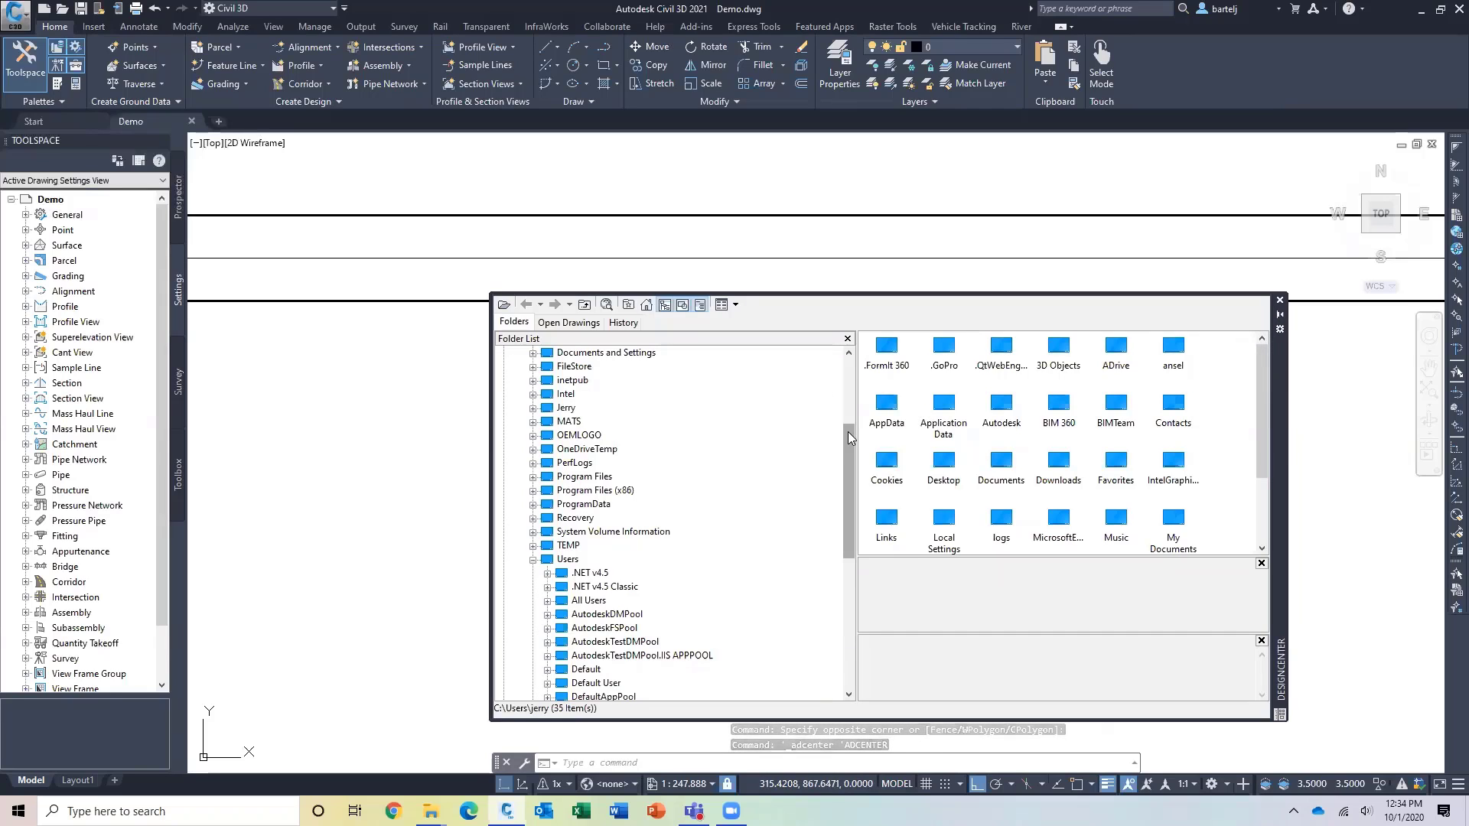
# - Browse the DesignCenter folder tree to DC.dwg on the Desktop and expand its content categories
pyautogui.moveTo(848, 431); pyautogui.dragTo(843, 359)
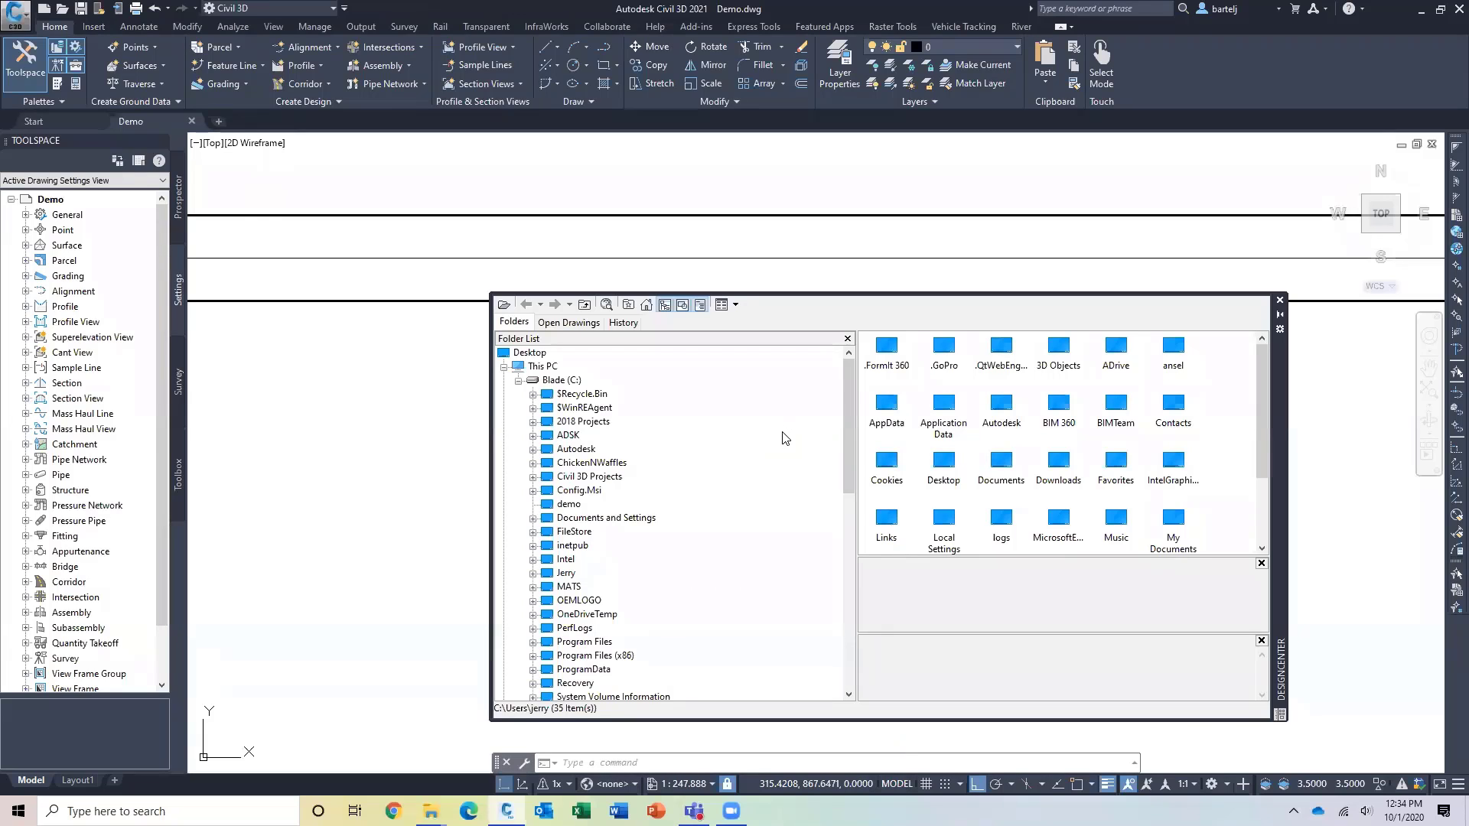
pyautogui.moveTo(846, 394)
pyautogui.mouseDown()
pyautogui.moveTo(850, 565)
pyautogui.moveTo(856, 395)
pyautogui.mouseUp()
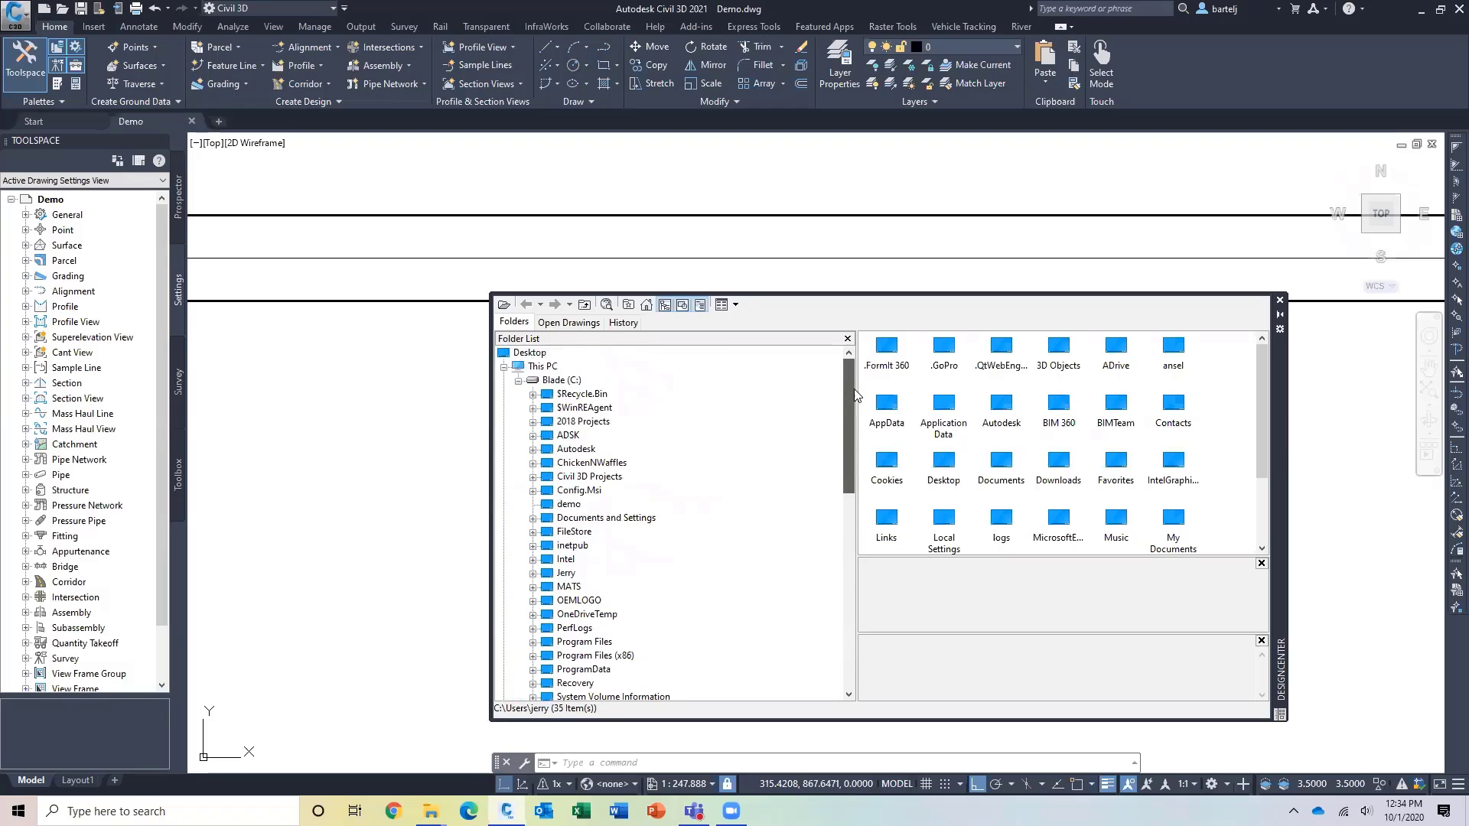
pyautogui.click(505, 366)
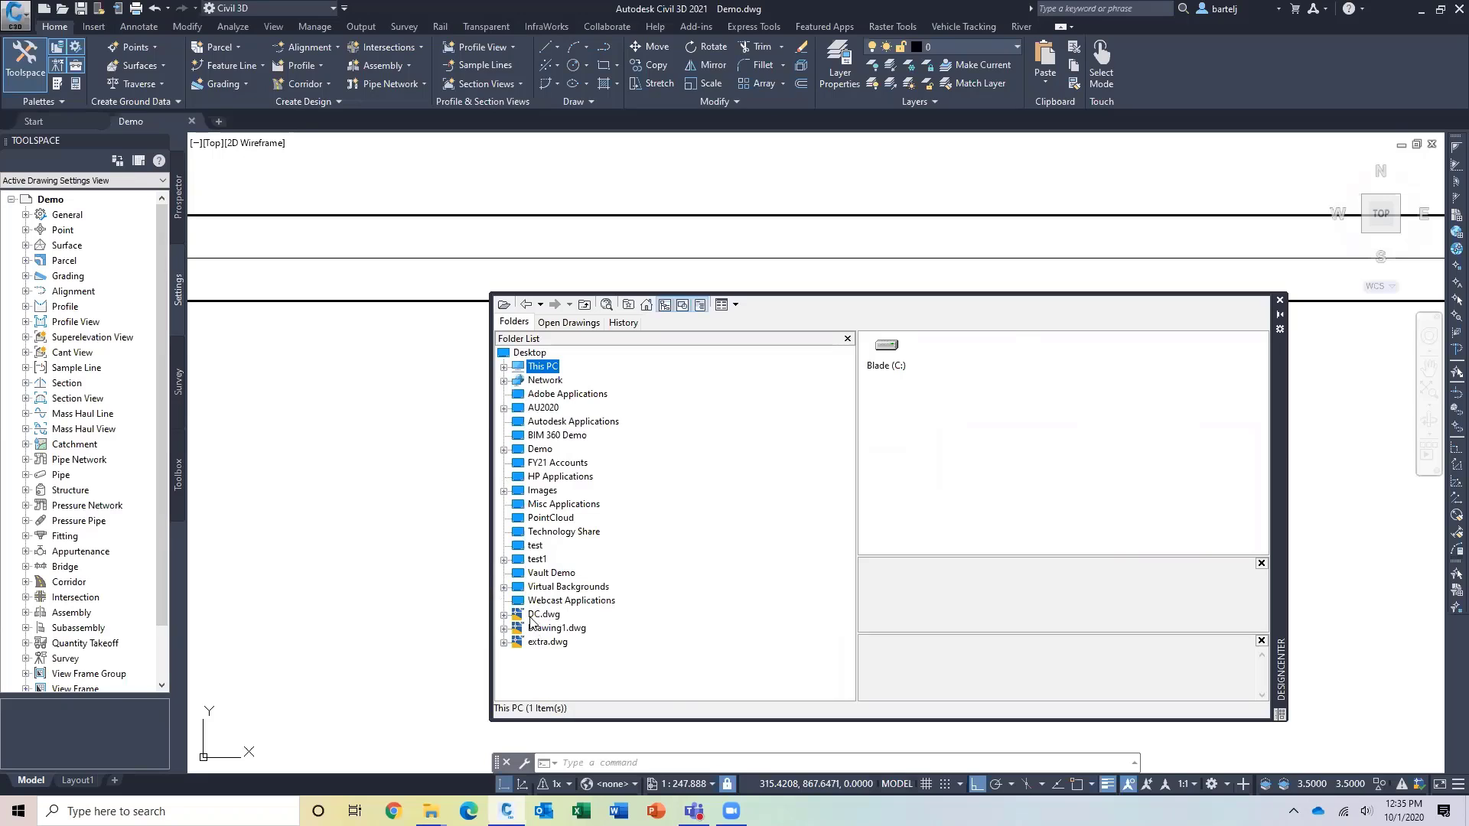
pyautogui.click(540, 616)
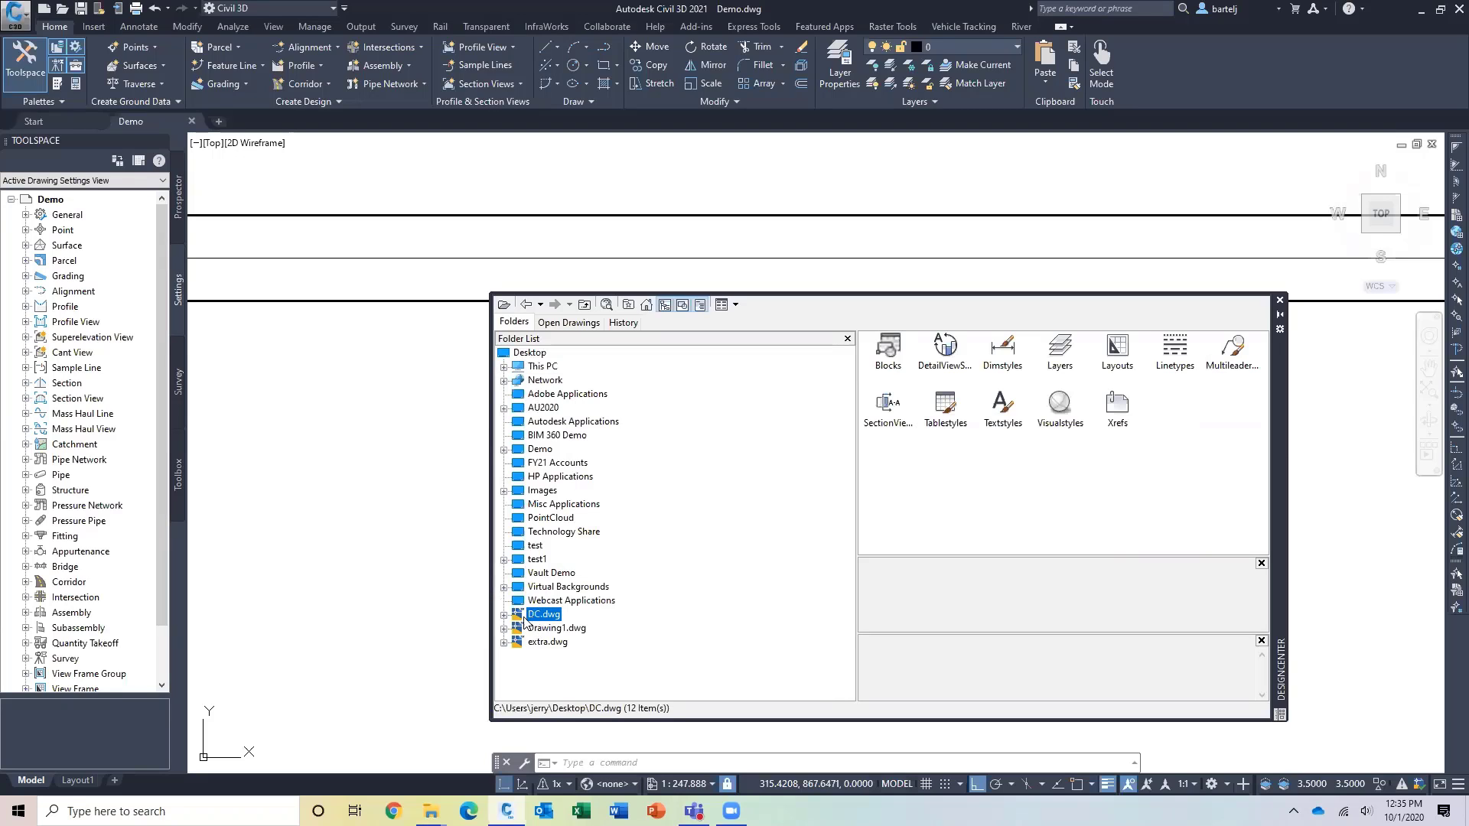
pyautogui.click(505, 617)
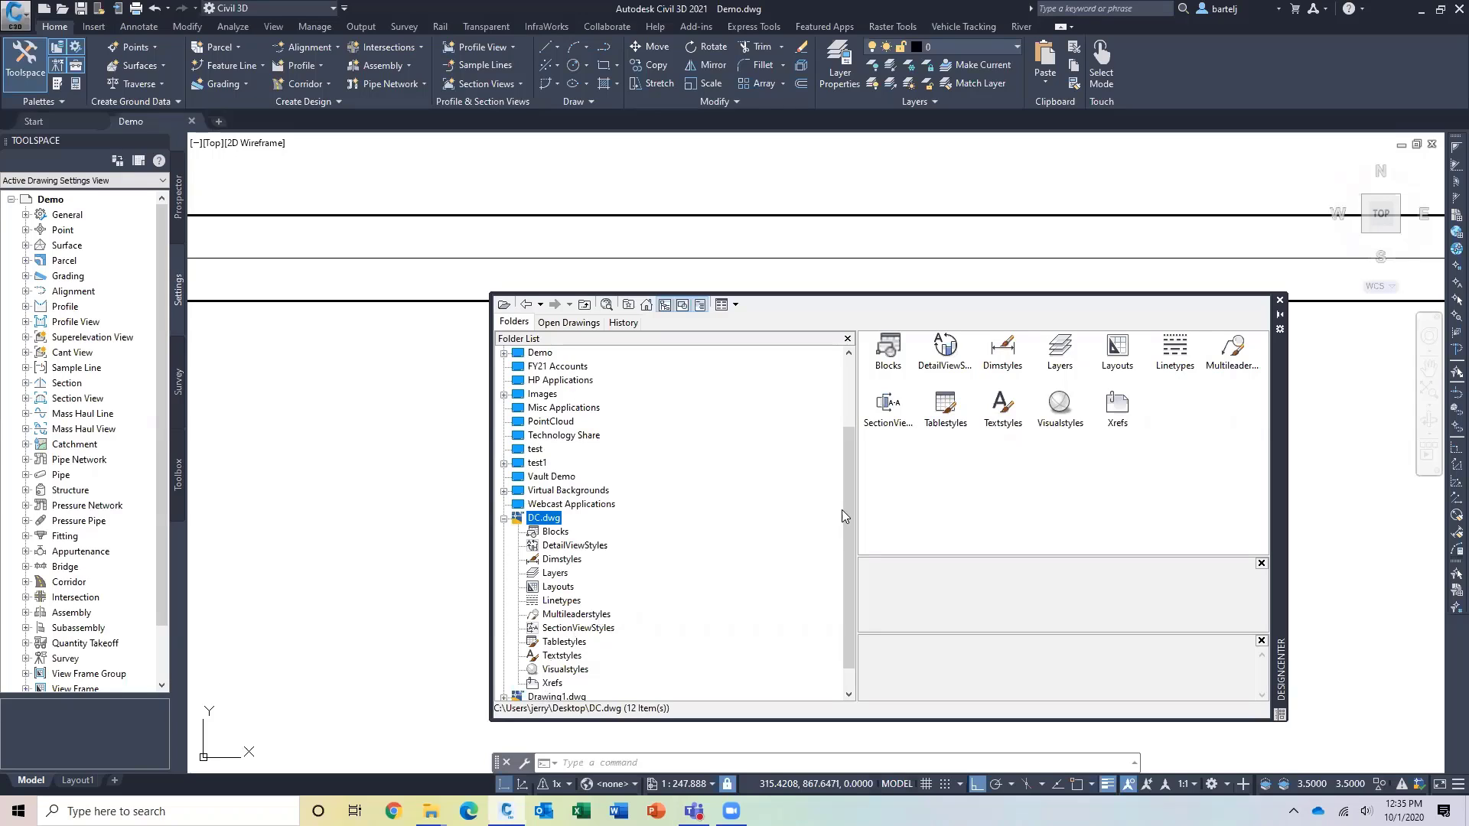
pyautogui.moveTo(848, 496); pyautogui.dragTo(857, 442)
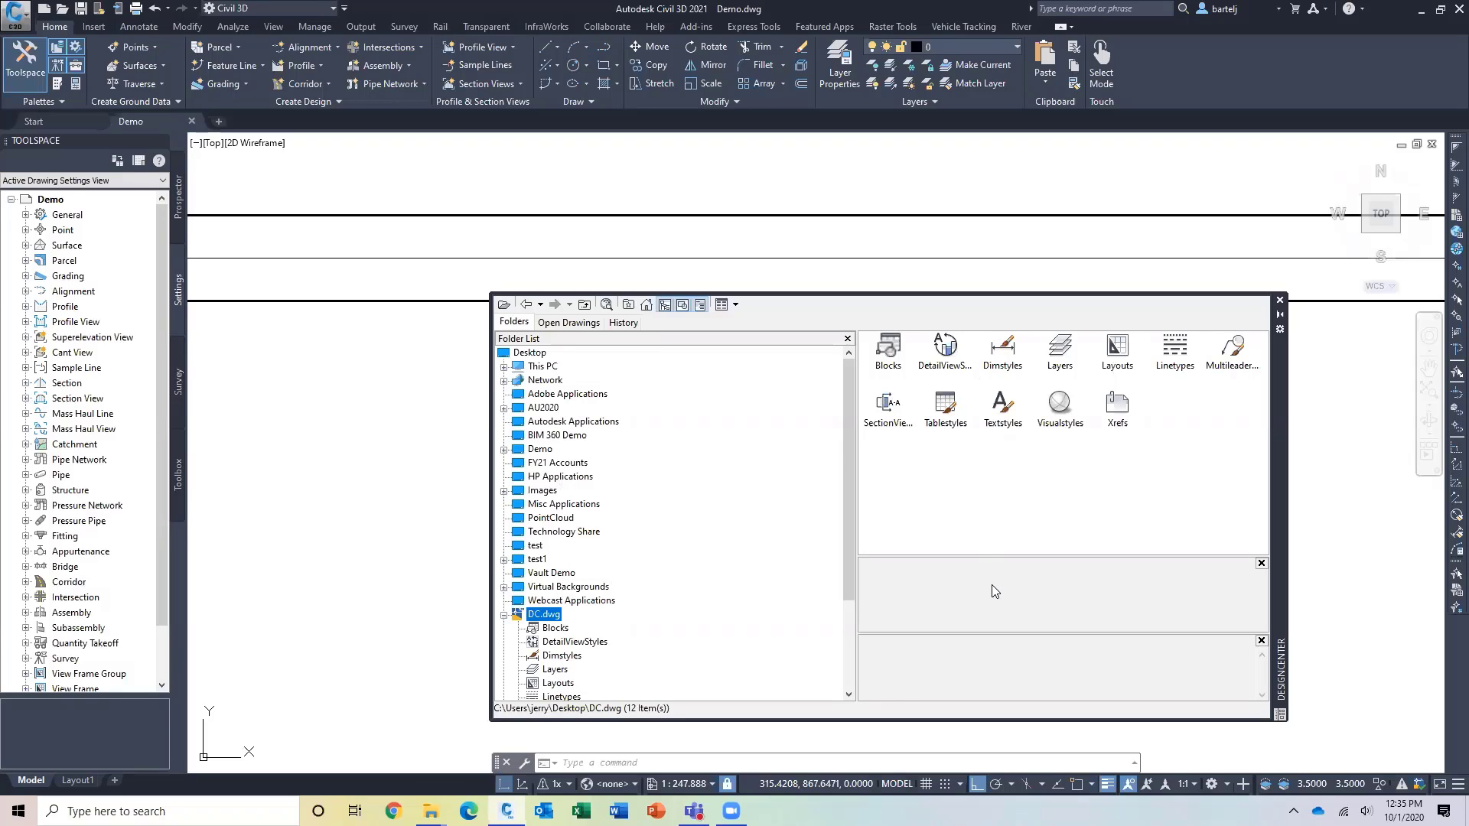
# - Enlarge the DesignCenter preview area and preview the _ClosedBlank block from DC.dwg
pyautogui.moveTo(1041, 556); pyautogui.dragTo(1042, 492)
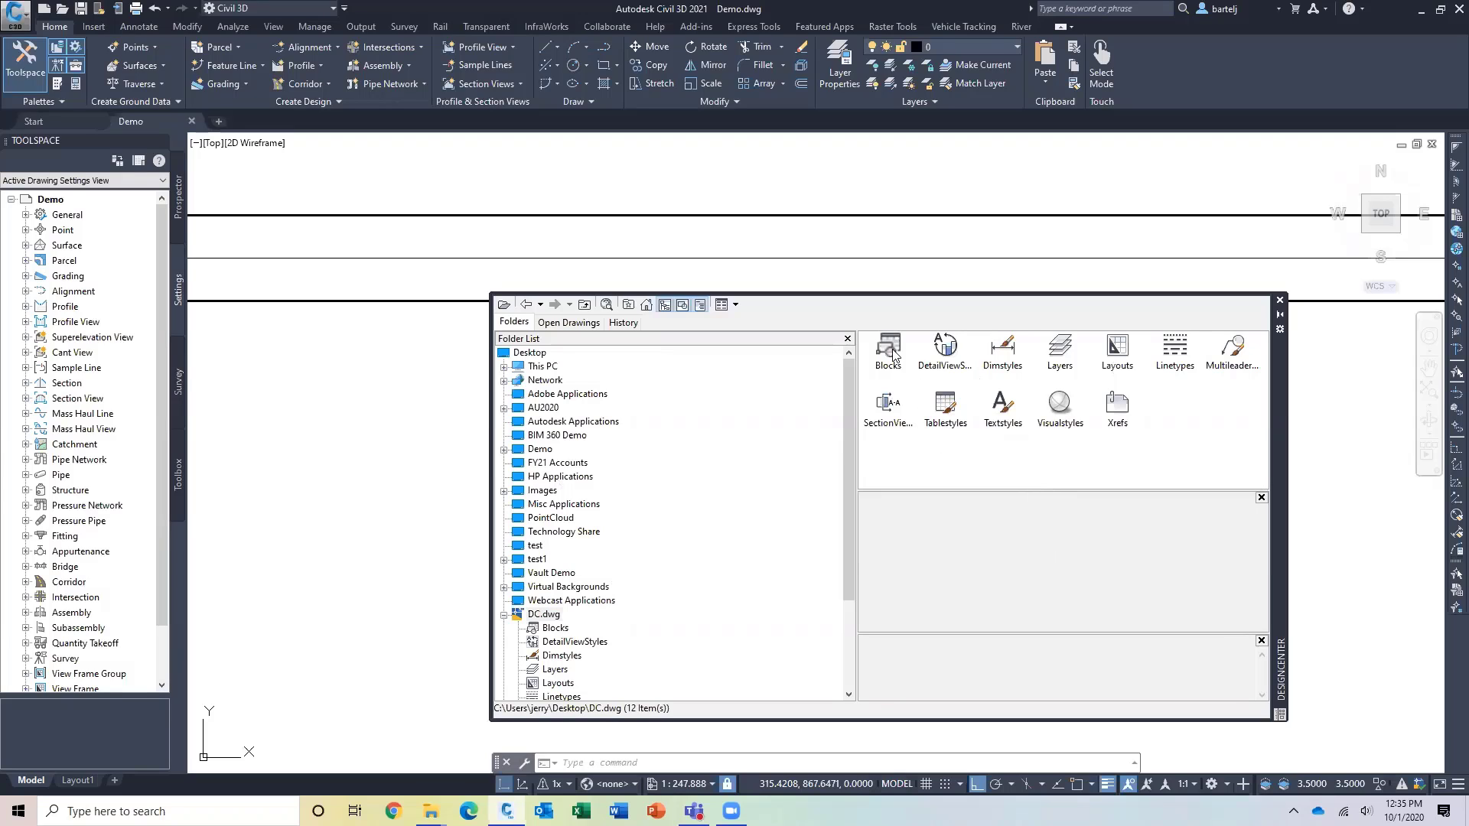
pyautogui.click(546, 632)
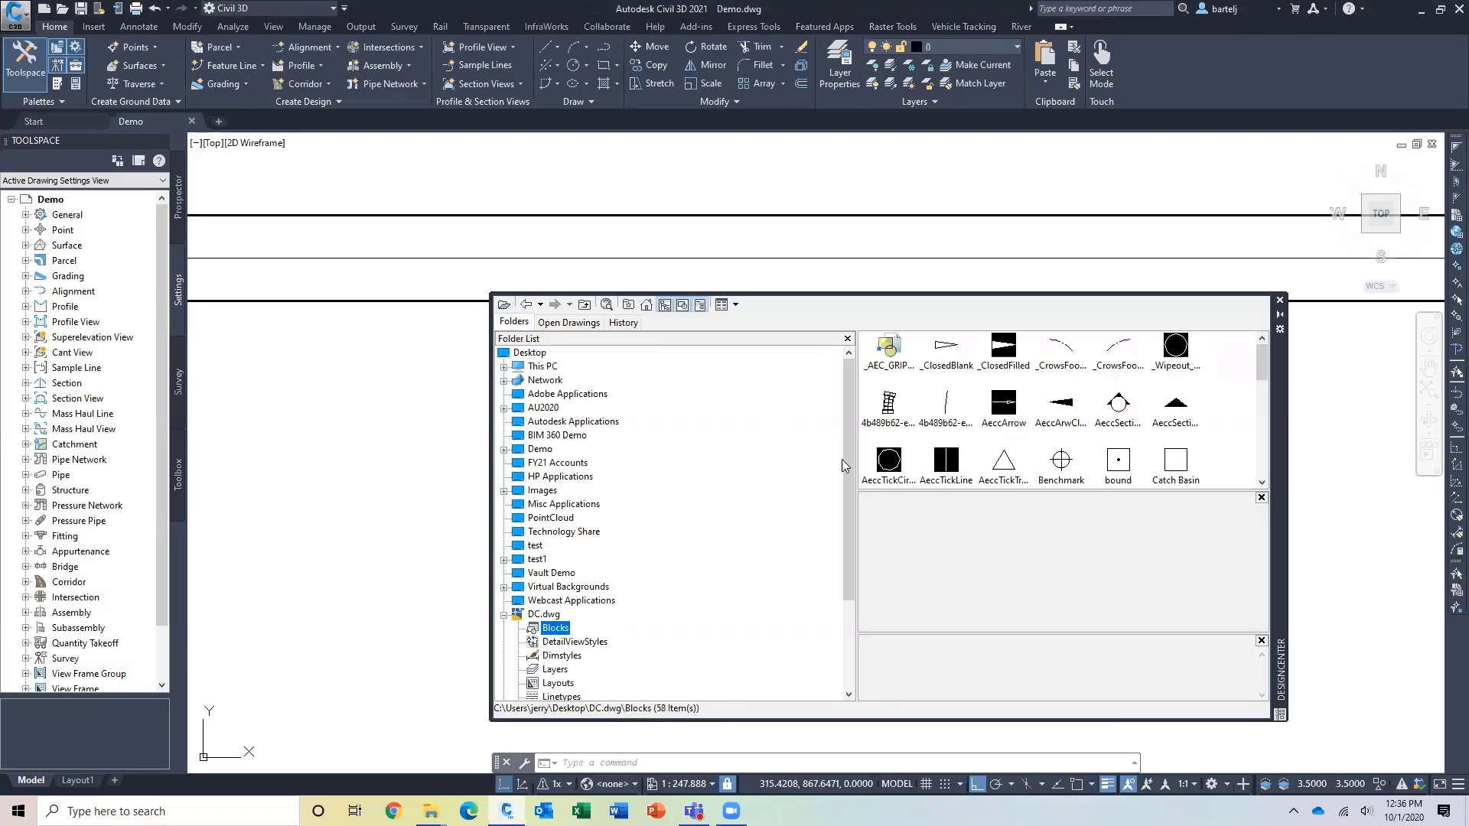
pyautogui.click(947, 346)
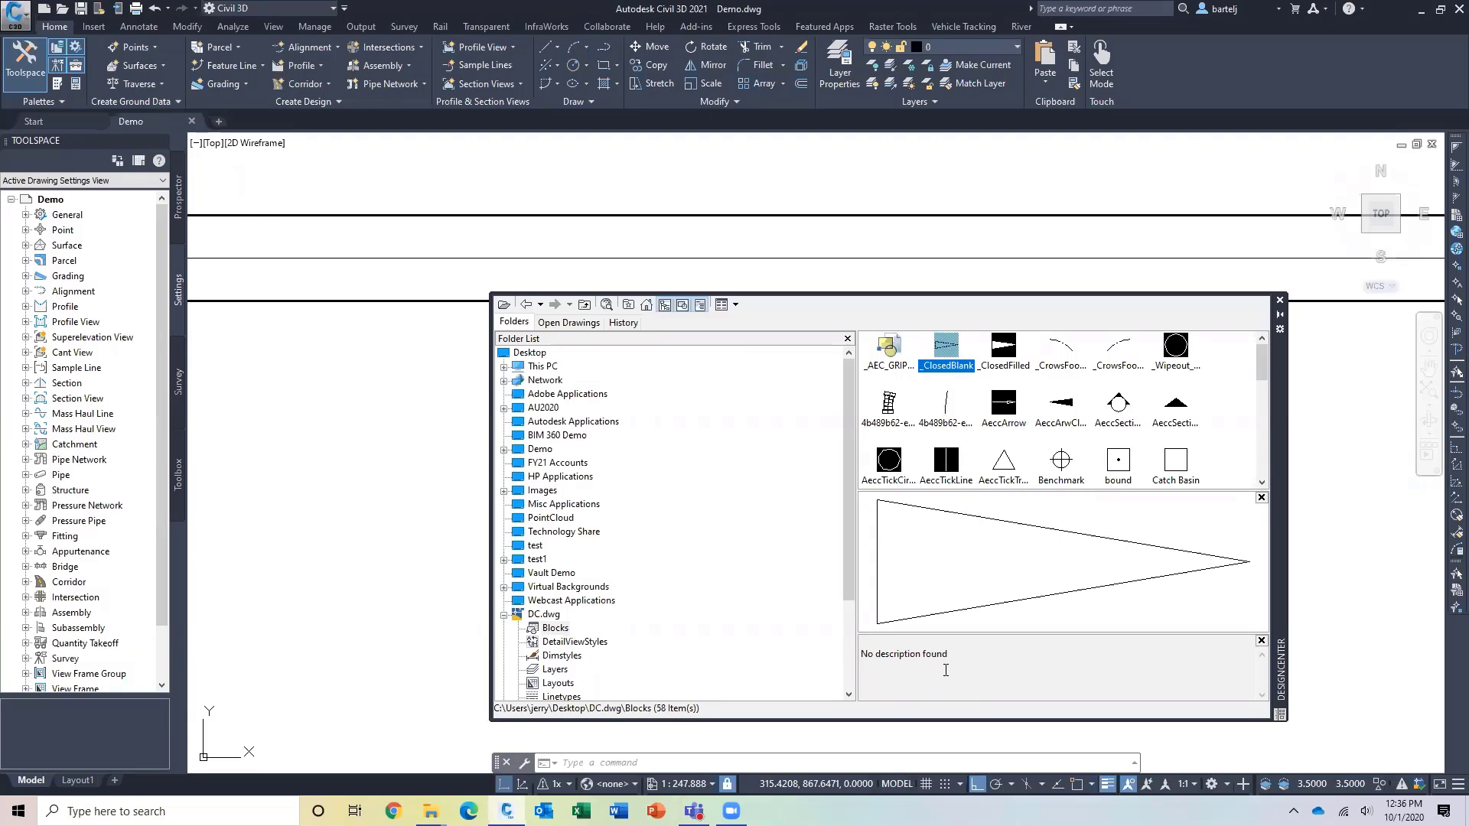
# - Toggle the DesignCenter description, preview and tree view off and back on
pyautogui.click(700, 306)
pyautogui.click(700, 306)
pyautogui.click(683, 307)
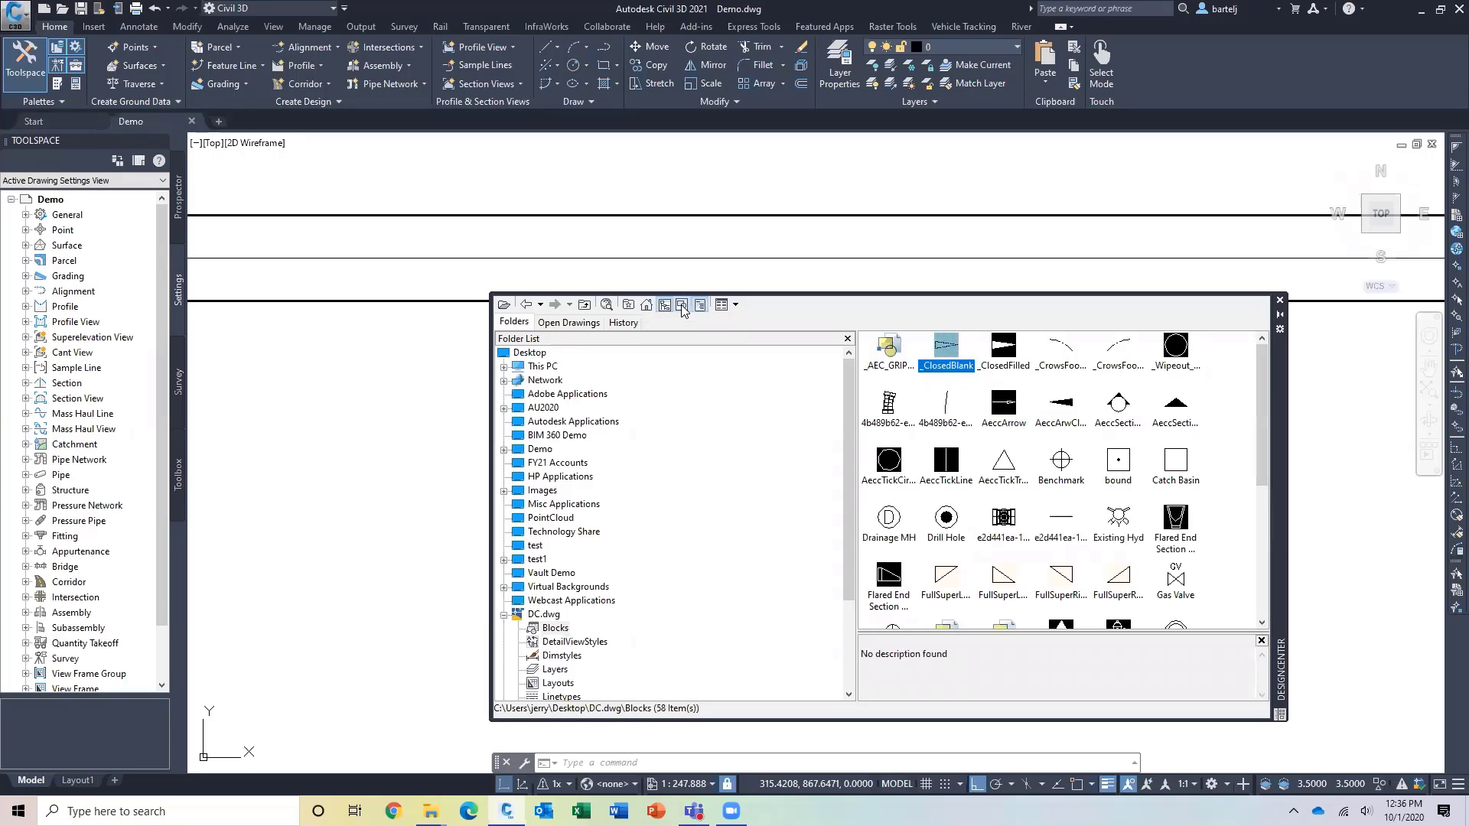
pyautogui.click(683, 307)
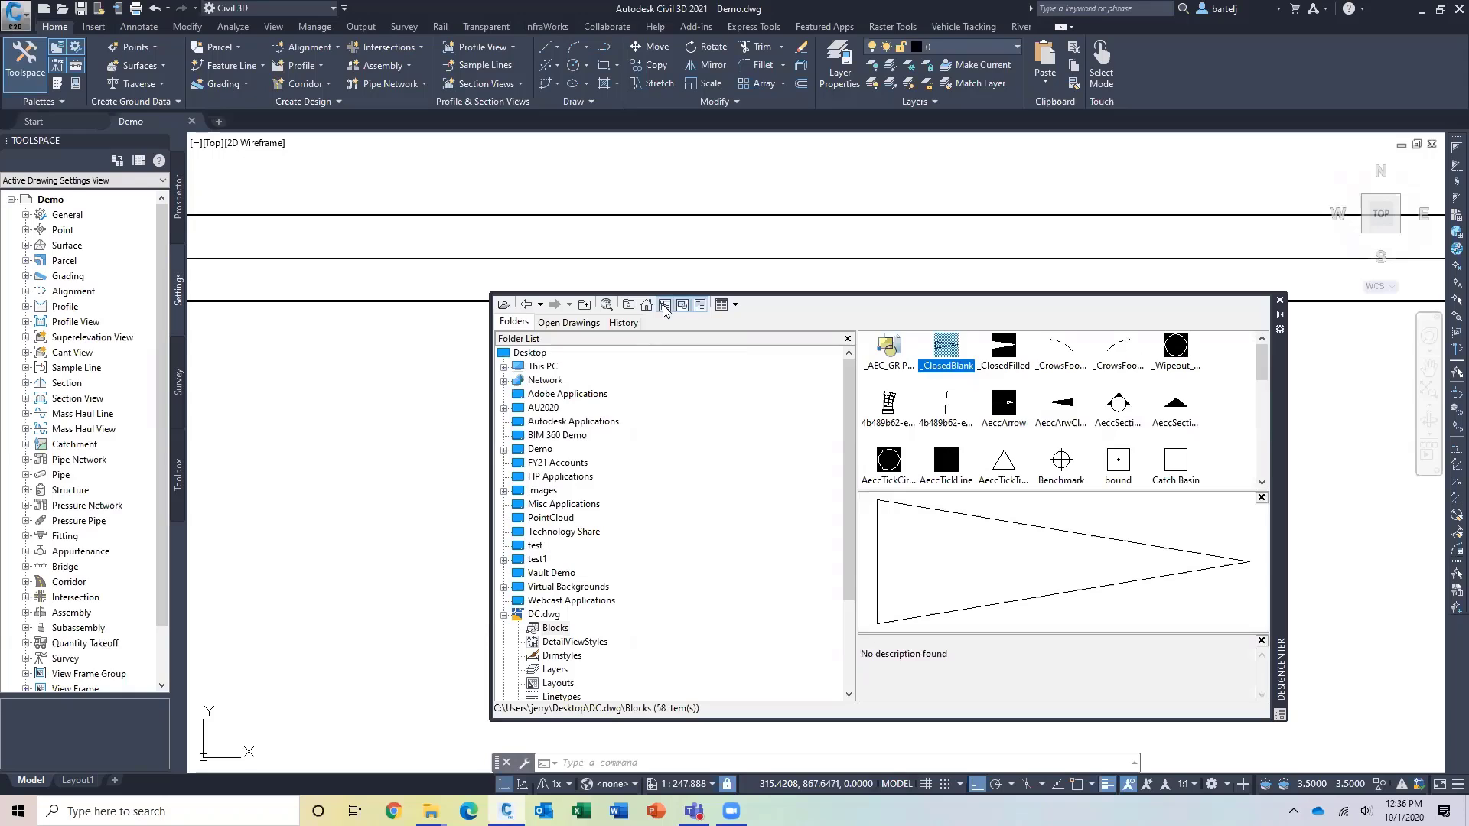
pyautogui.click(664, 305)
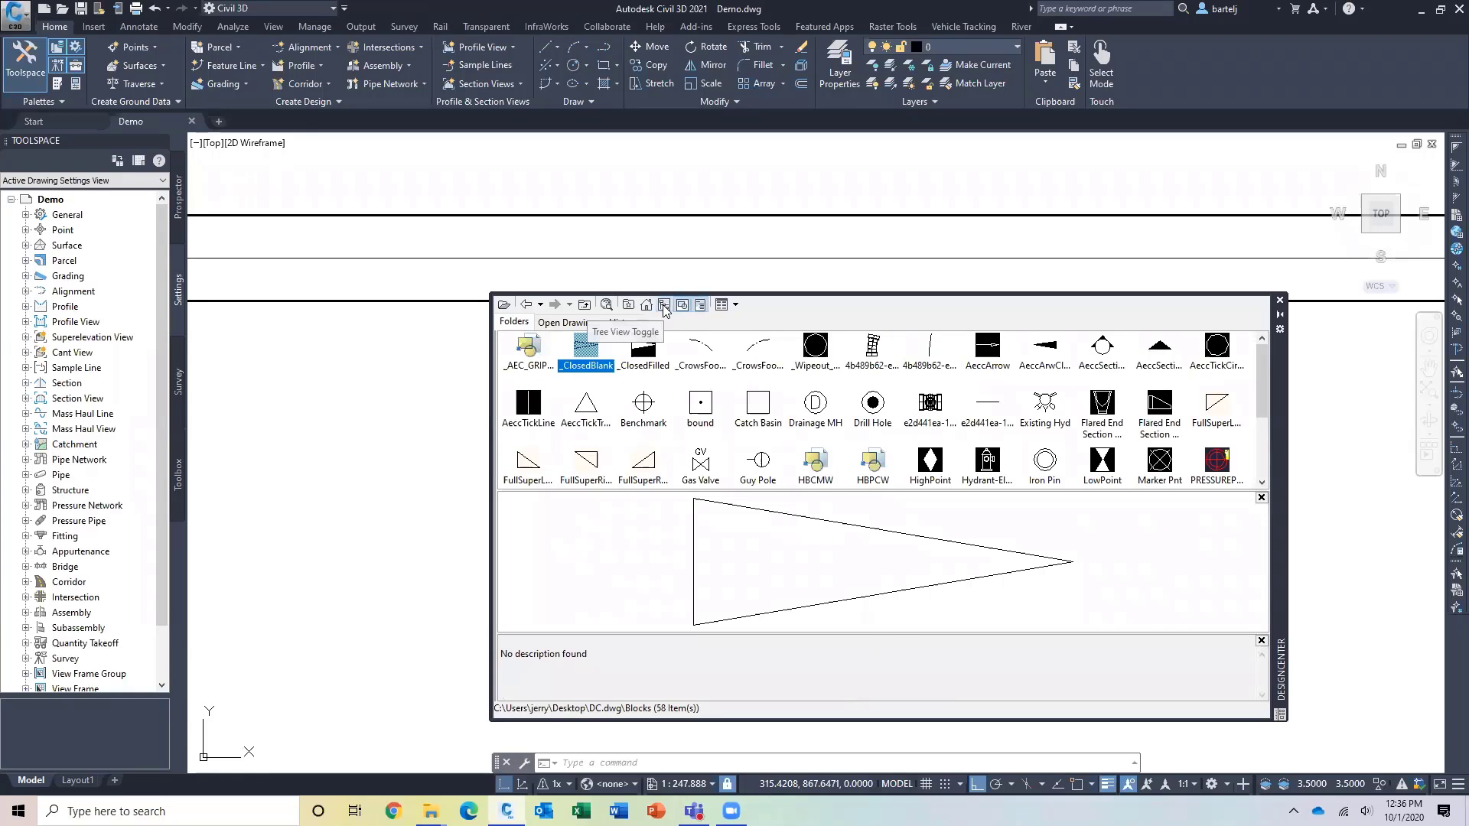
pyautogui.click(664, 305)
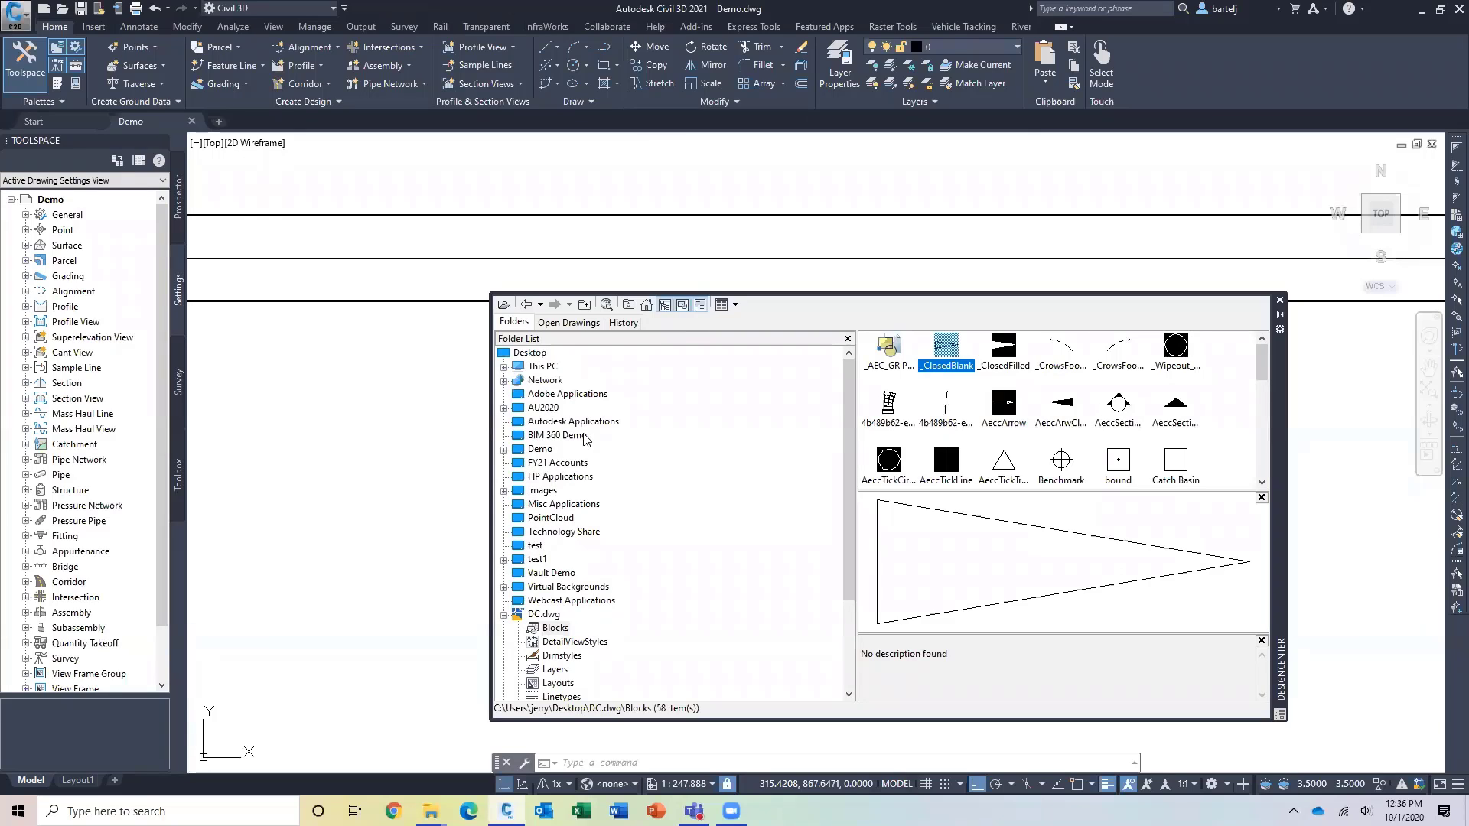
# - Display the blocks of 30MinWorkoutContent.dwg from the Demo folder in DesignCenter
pyautogui.click(505, 451)
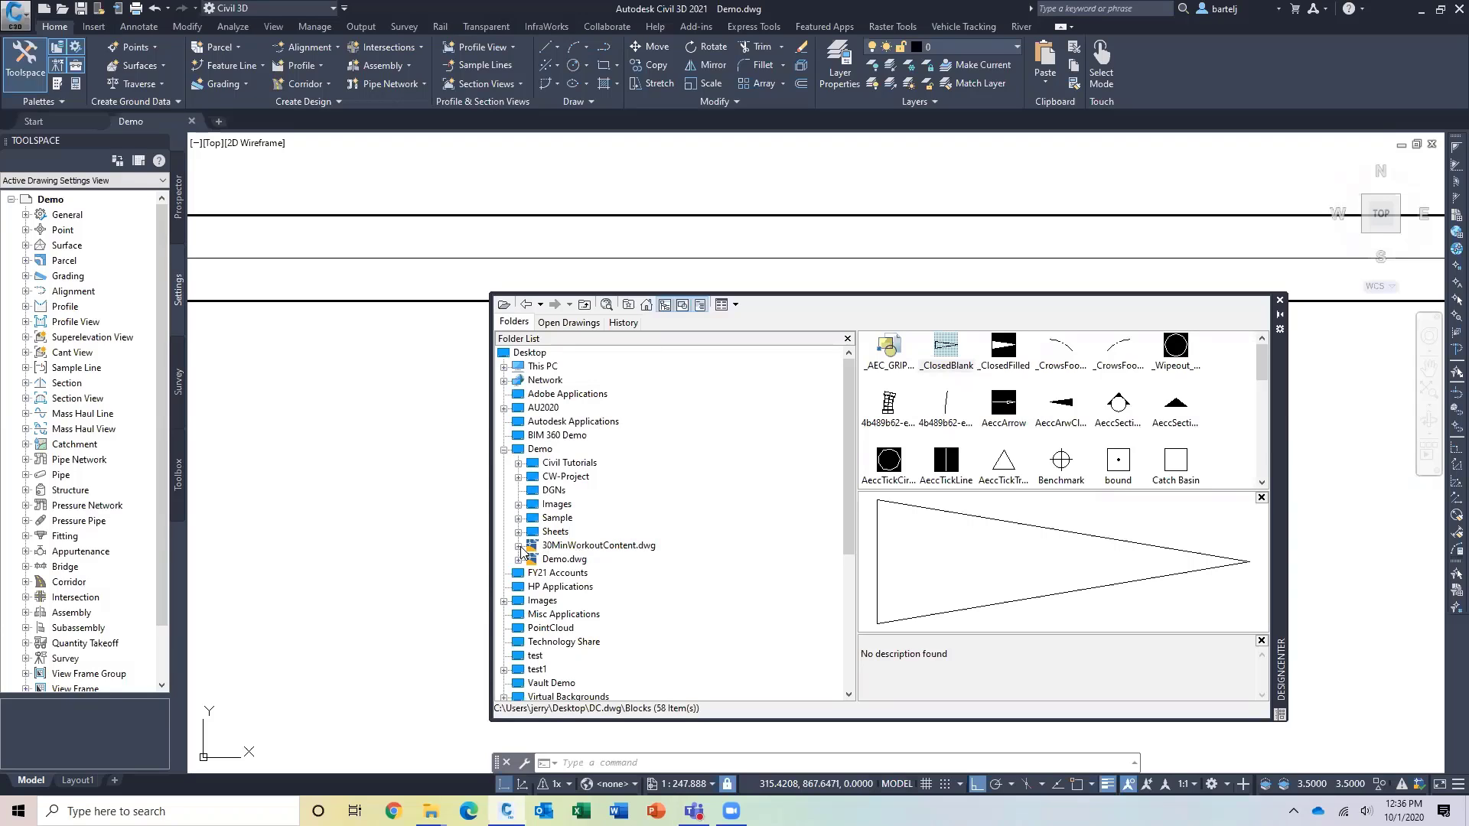
pyautogui.click(520, 546)
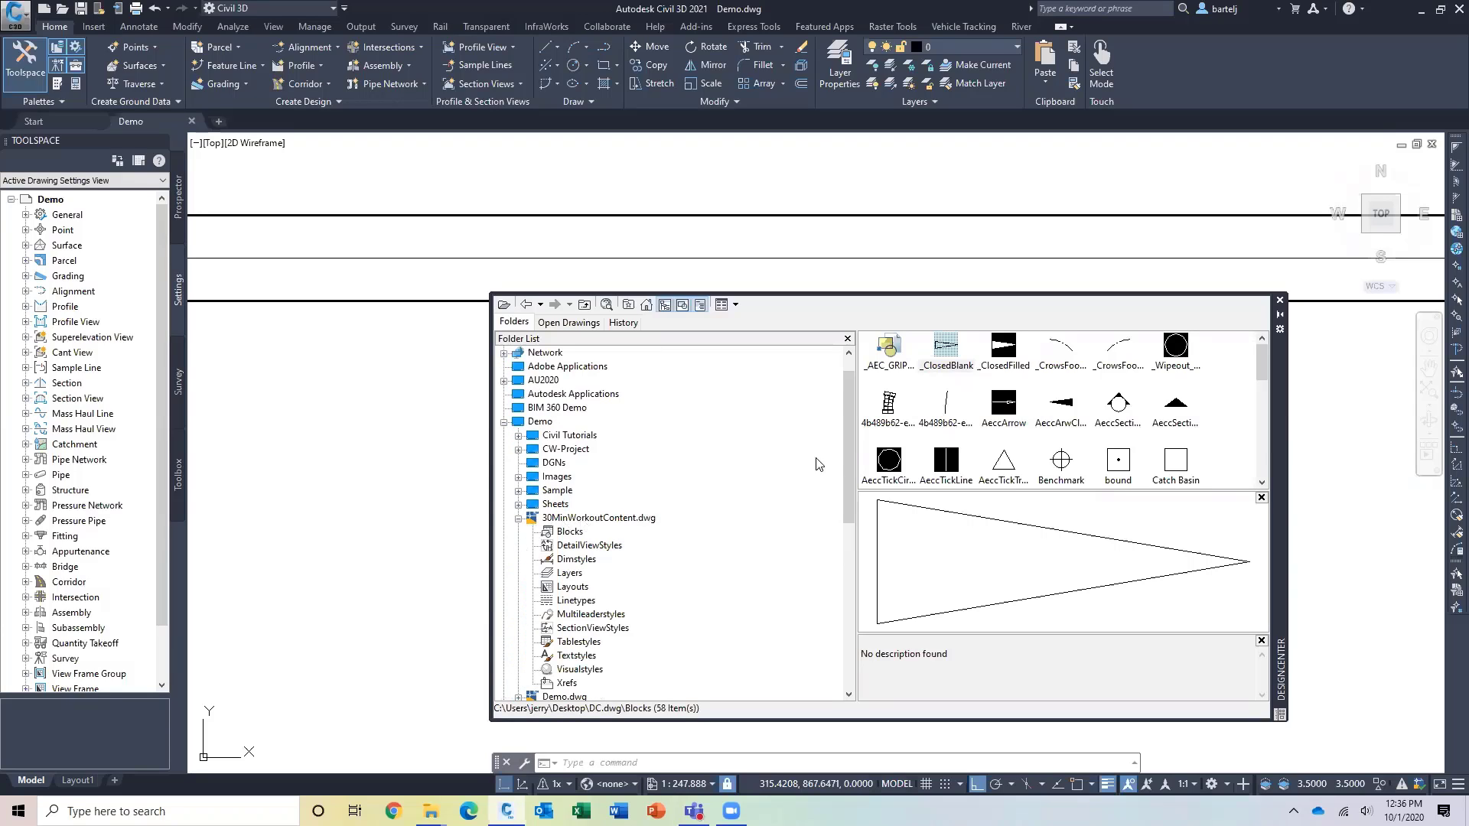
pyautogui.scroll(-2, 848, 459)
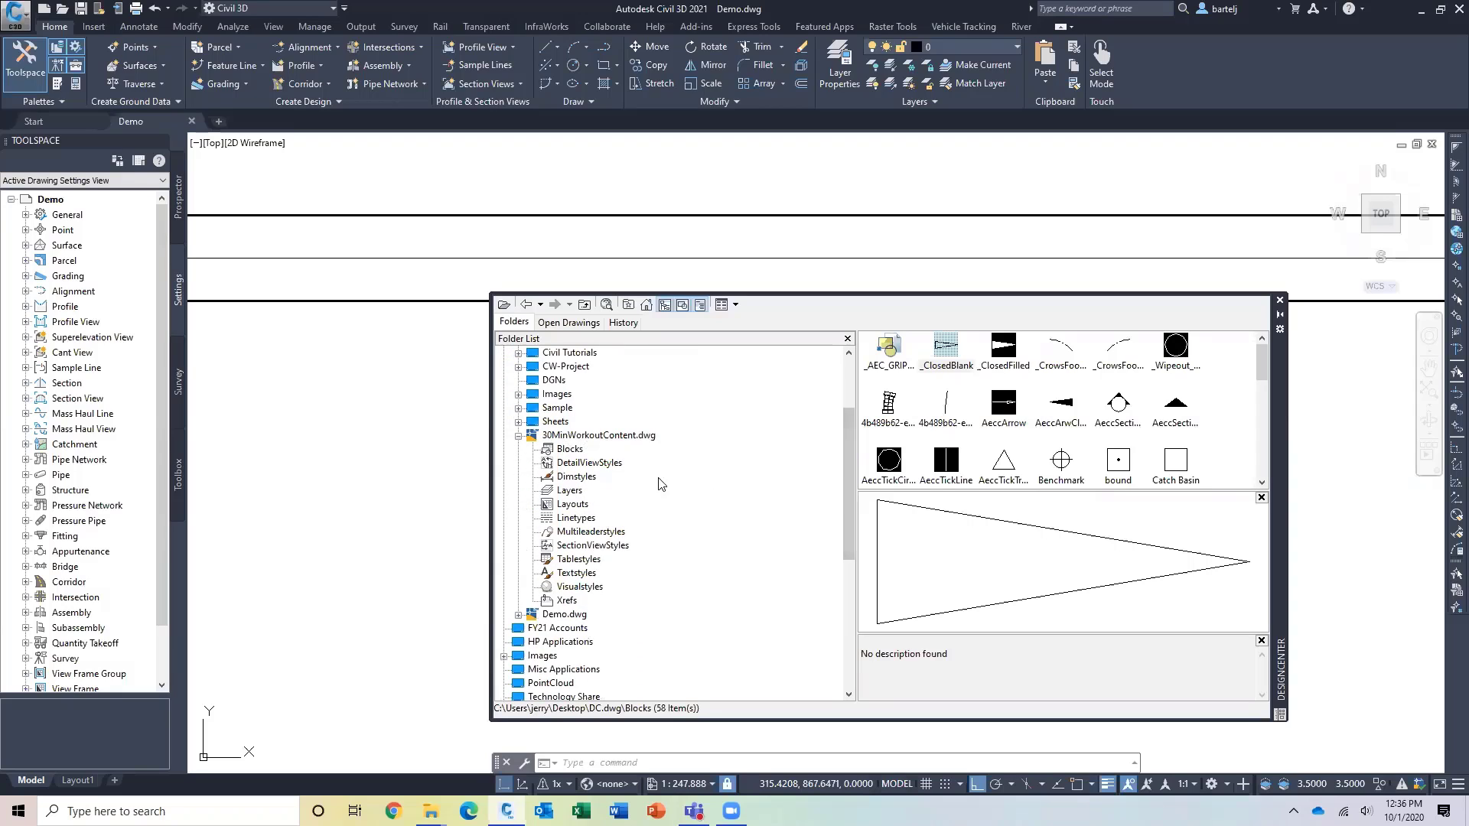
pyautogui.click(569, 450)
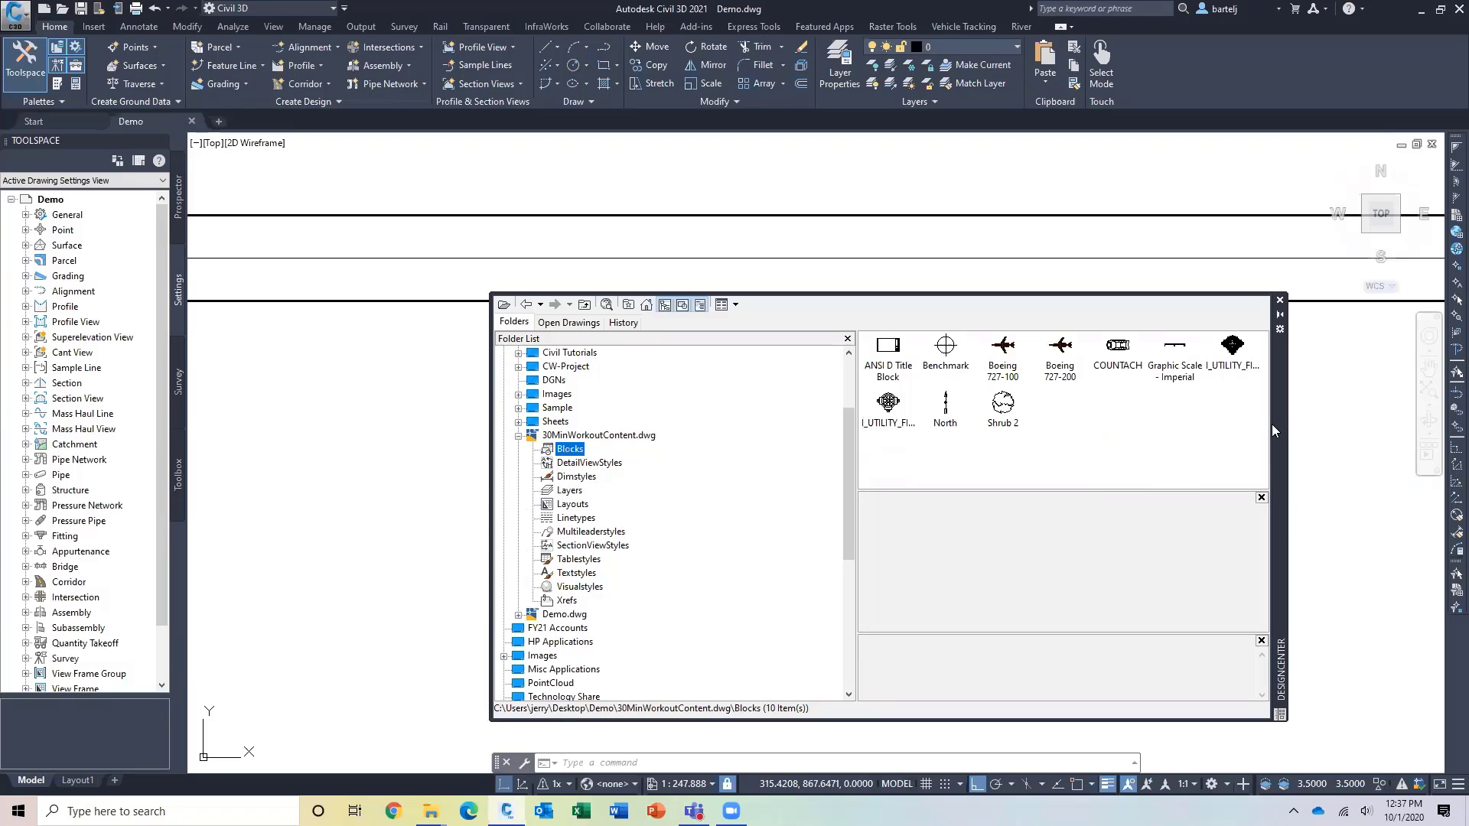
# - Move the DesignCenter palette clear of the road and insert the COUNTACH car block into the road's upper lane
pyautogui.moveTo(1276, 425); pyautogui.dragTo(1266, 447)
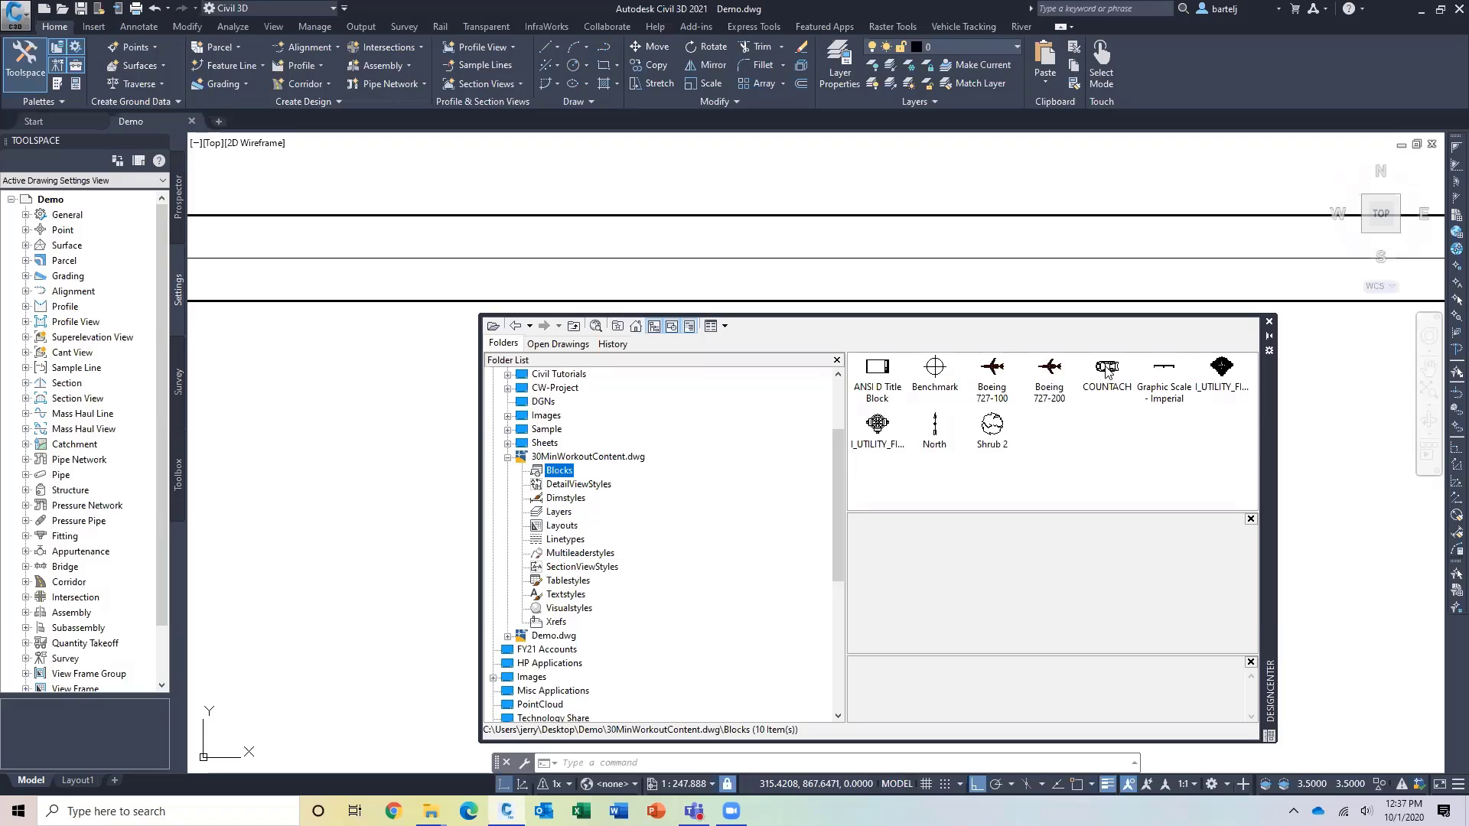
pyautogui.click(1107, 368)
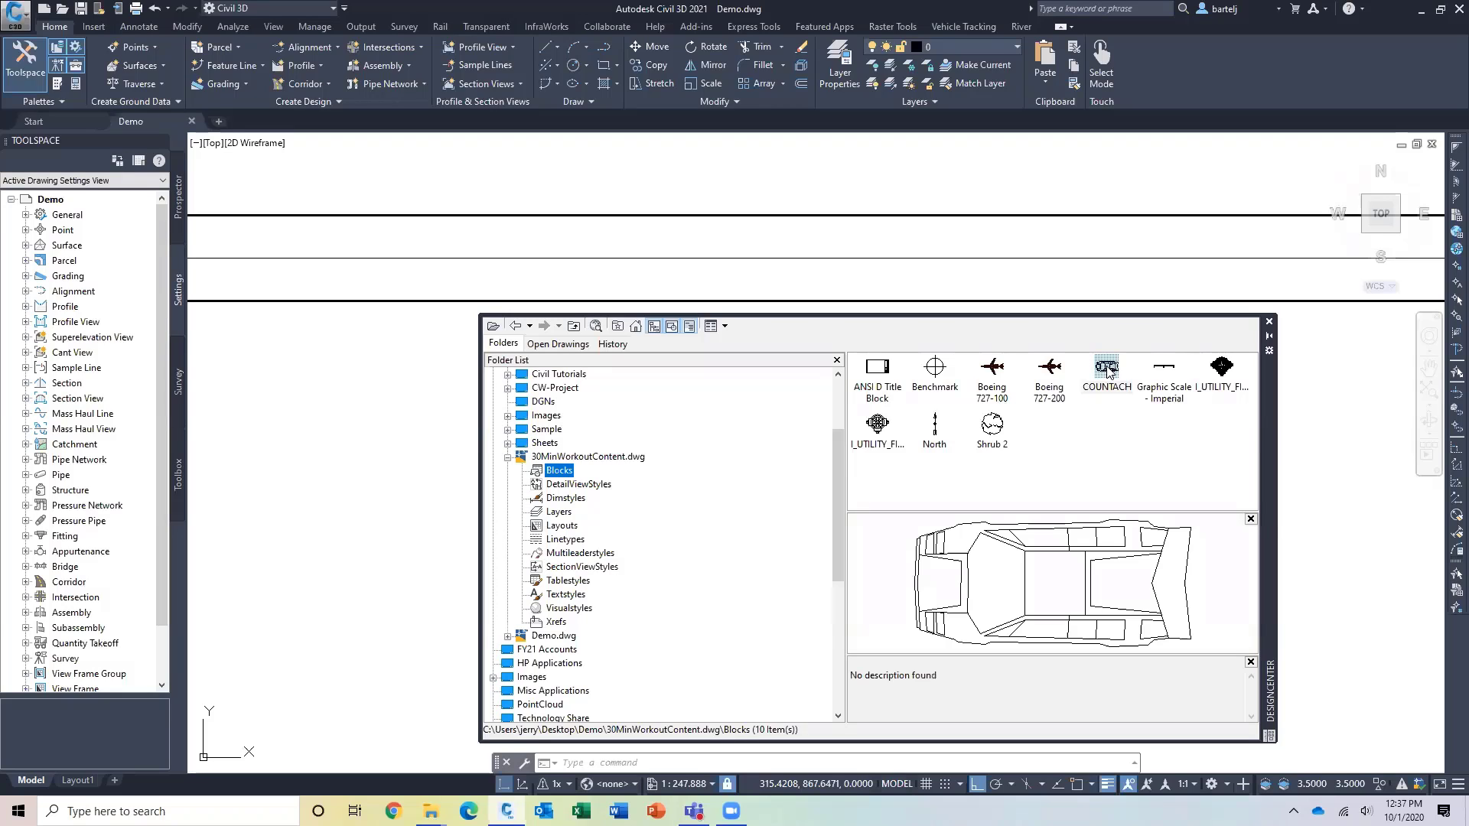
pyautogui.moveTo(683, 243); pyautogui.dragTo(626, 242)
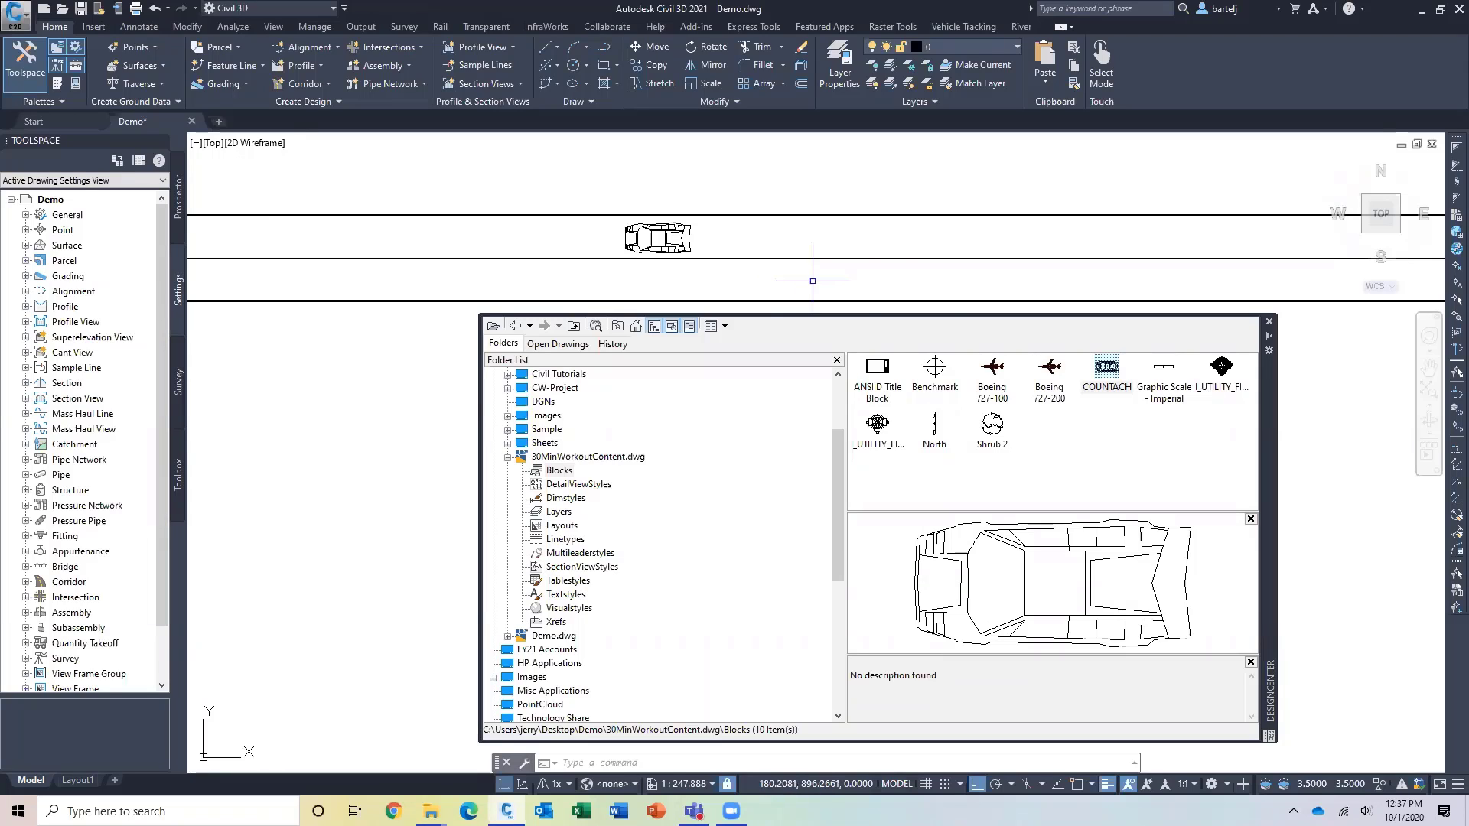
# - Insert a second COUNTACH car block in the road's lower lane, rotated to face opposite the first car
pyautogui.doubleClick(1107, 369)
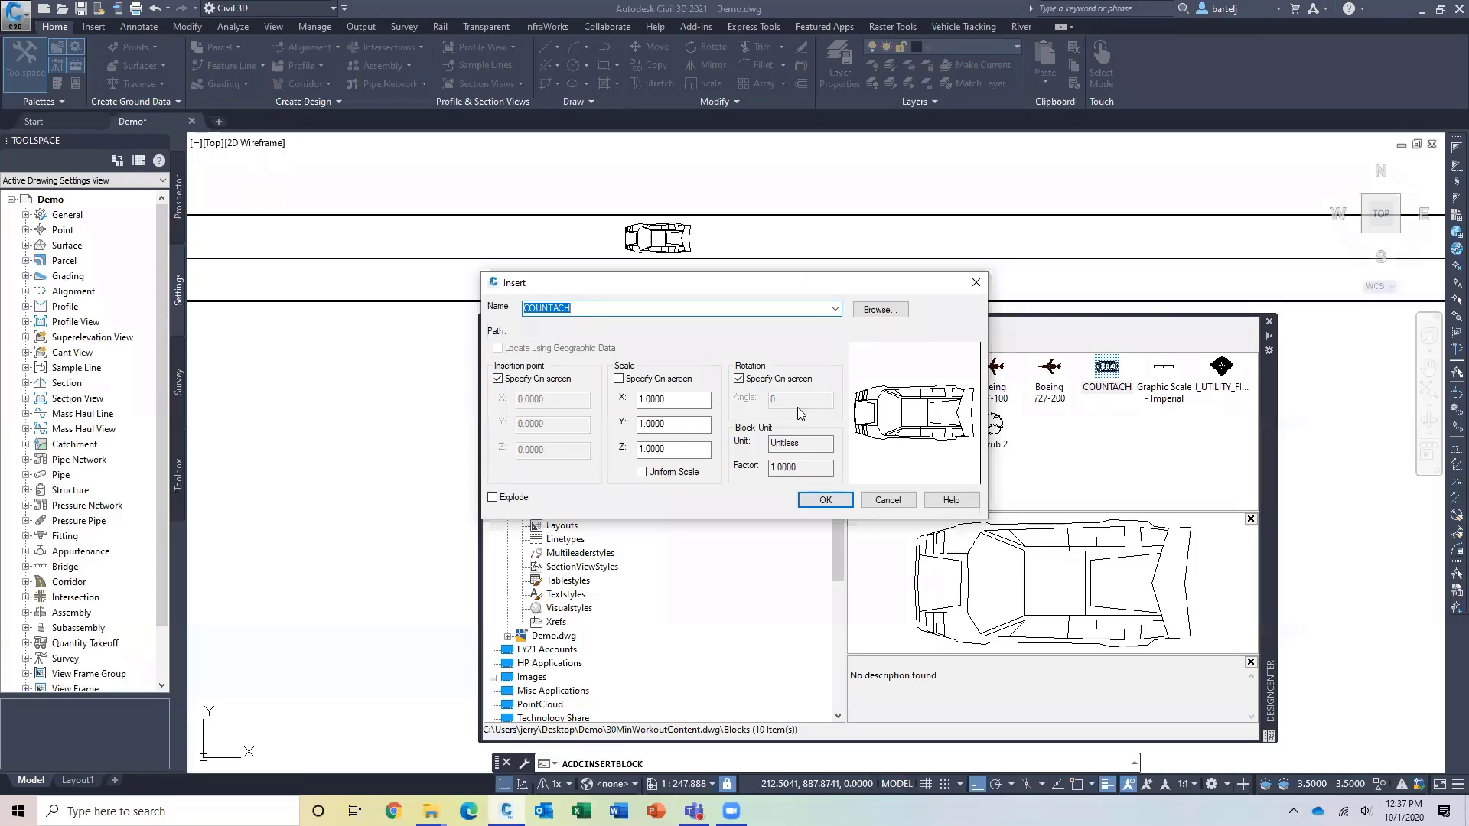
pyautogui.click(825, 499)
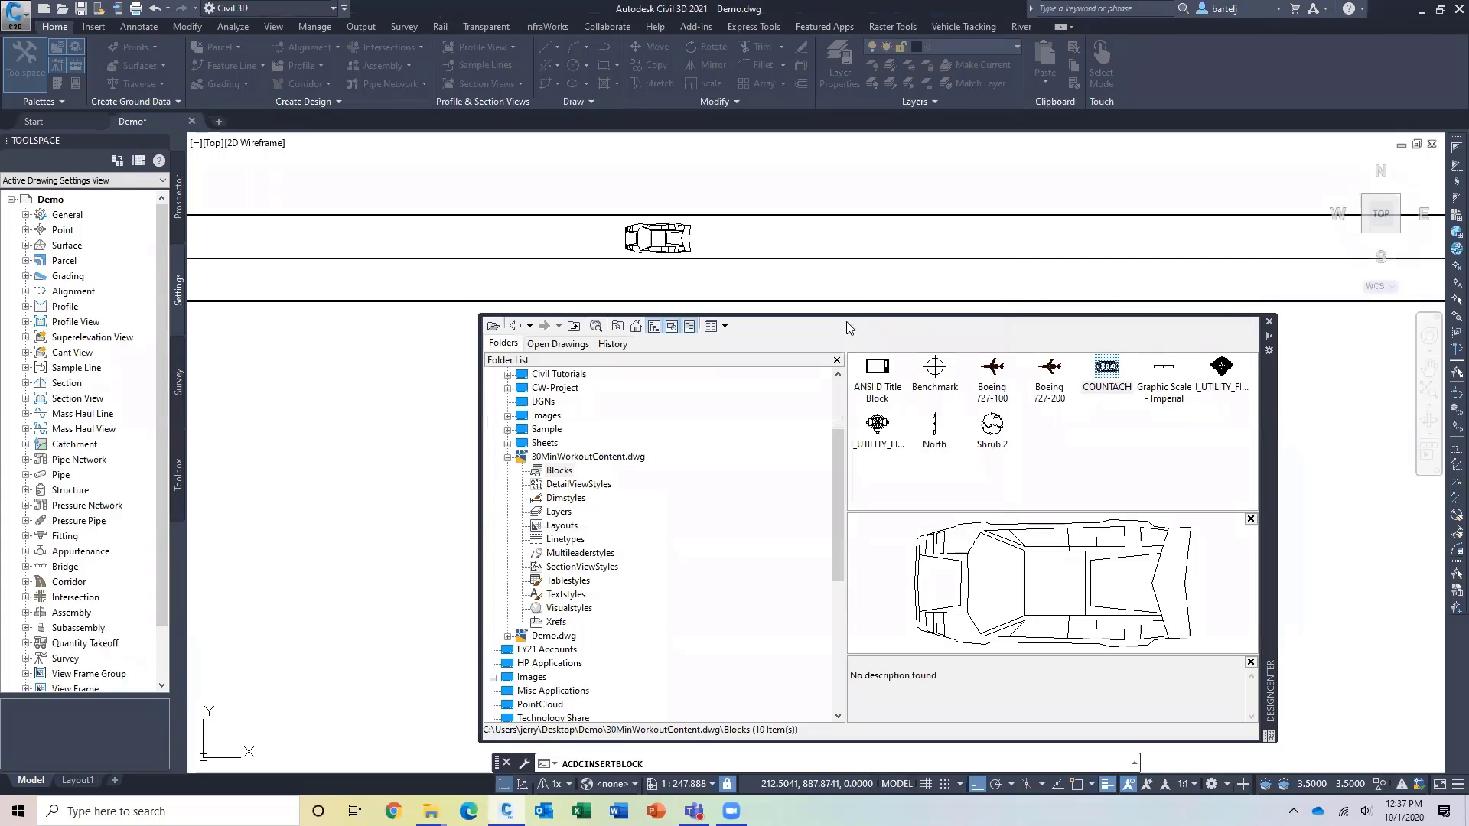
pyautogui.click(851, 277)
pyautogui.click(773, 278)
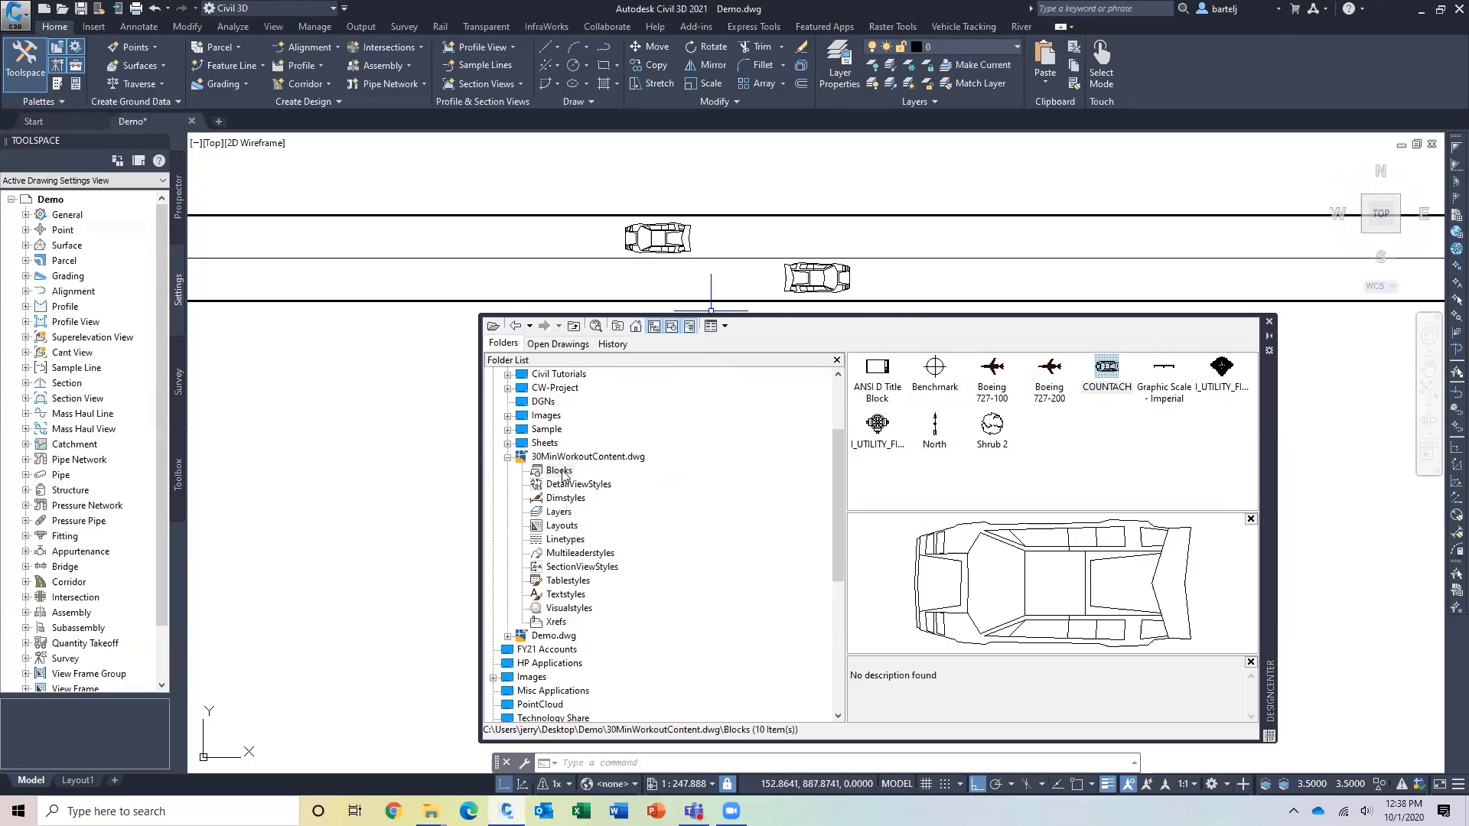
# - Bring the CENTER linetype from 30MinWorkoutContent.dwg into the Demo drawing through DesignCenter
pyautogui.click(568, 543)
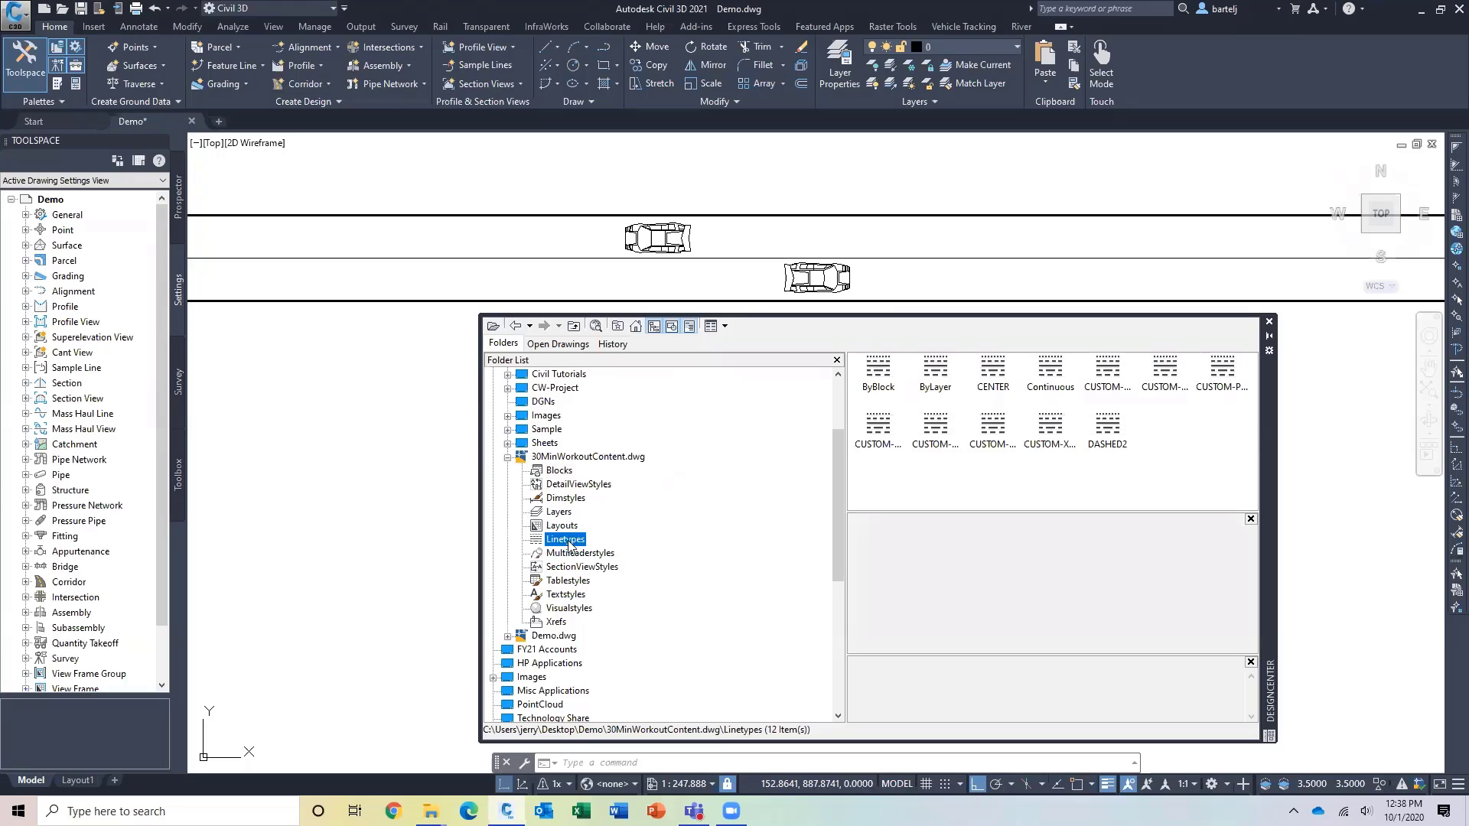
pyautogui.click(993, 369)
pyautogui.moveTo(996, 375); pyautogui.dragTo(992, 265)
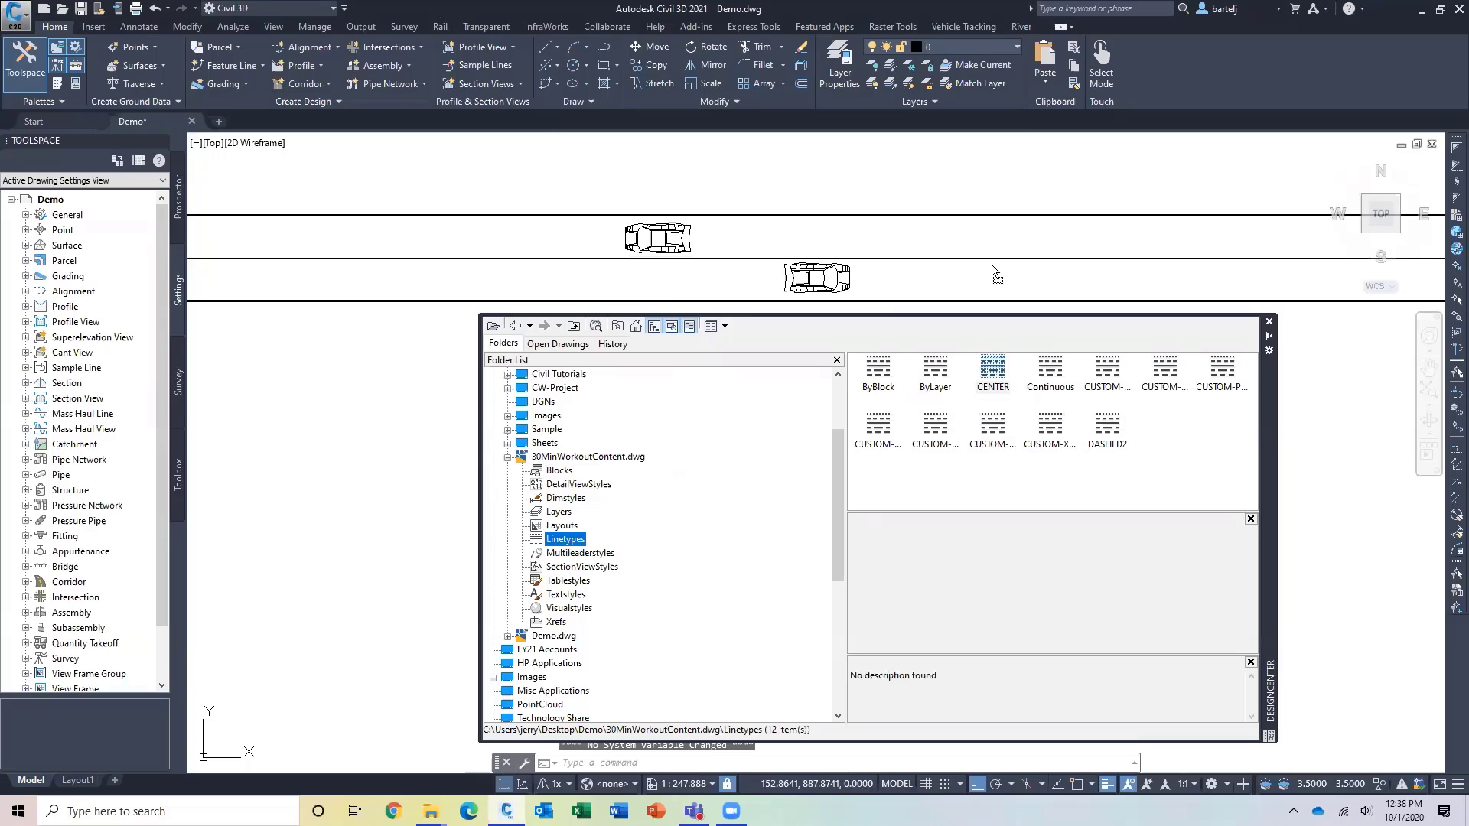
# - Set the linetype of the road's middle line to CENTER in its properties, and deselect it
pyautogui.click(948, 258)
pyautogui.rightClick(912, 243)
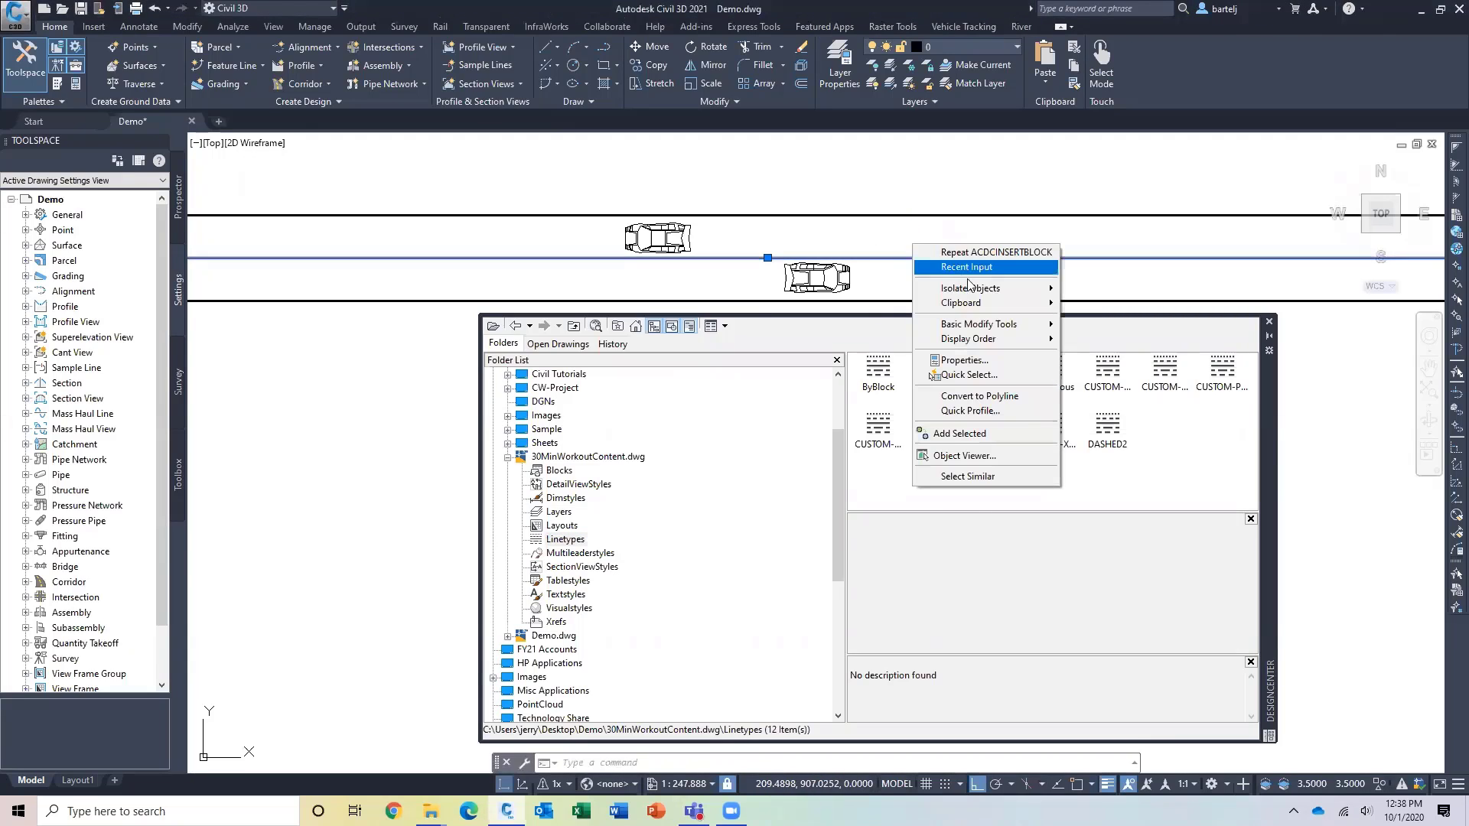
pyautogui.click(981, 362)
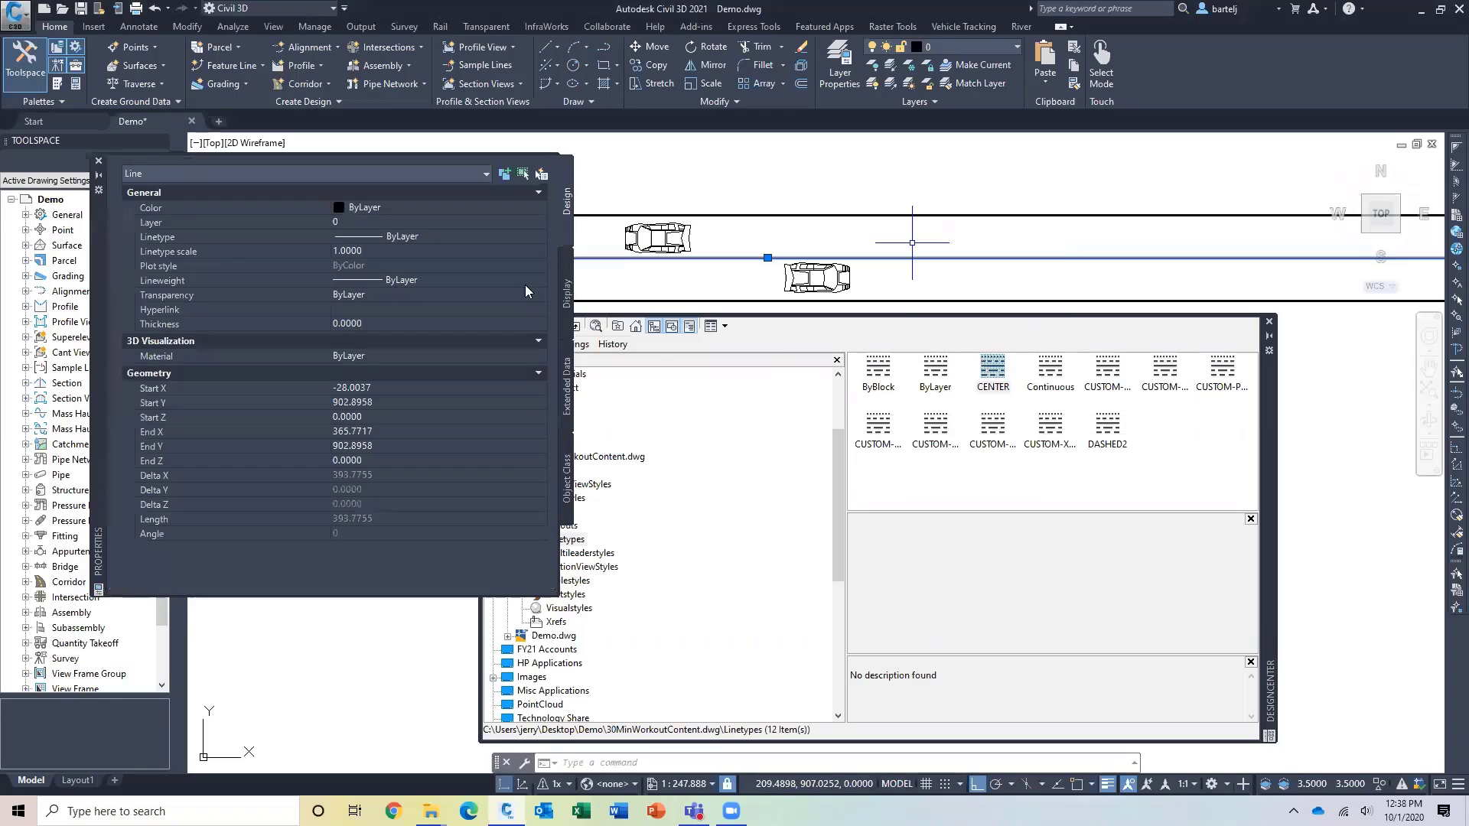
pyautogui.click(447, 239)
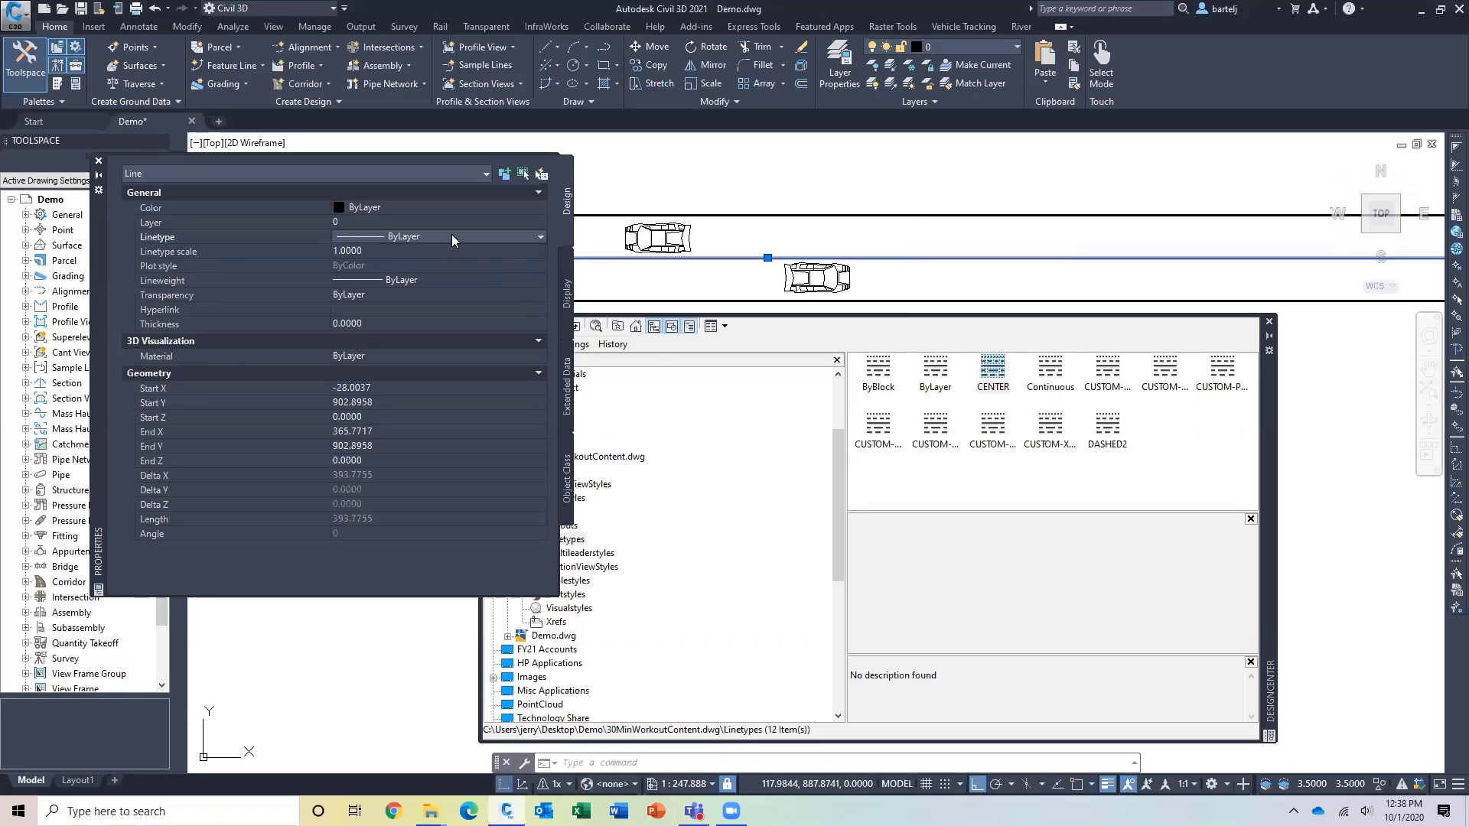
pyautogui.click(539, 239)
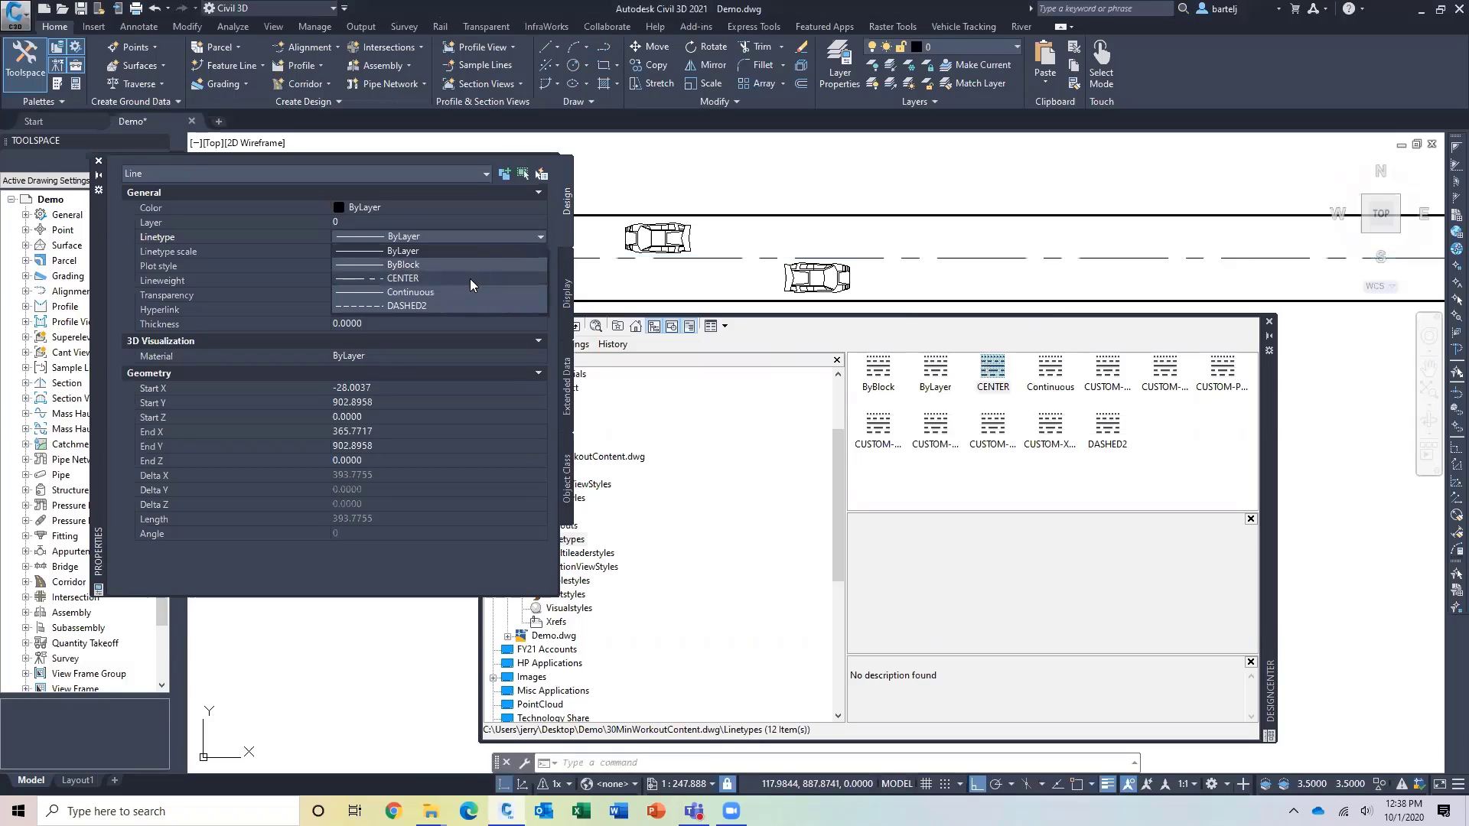
pyautogui.click(470, 278)
pyautogui.click(98, 160)
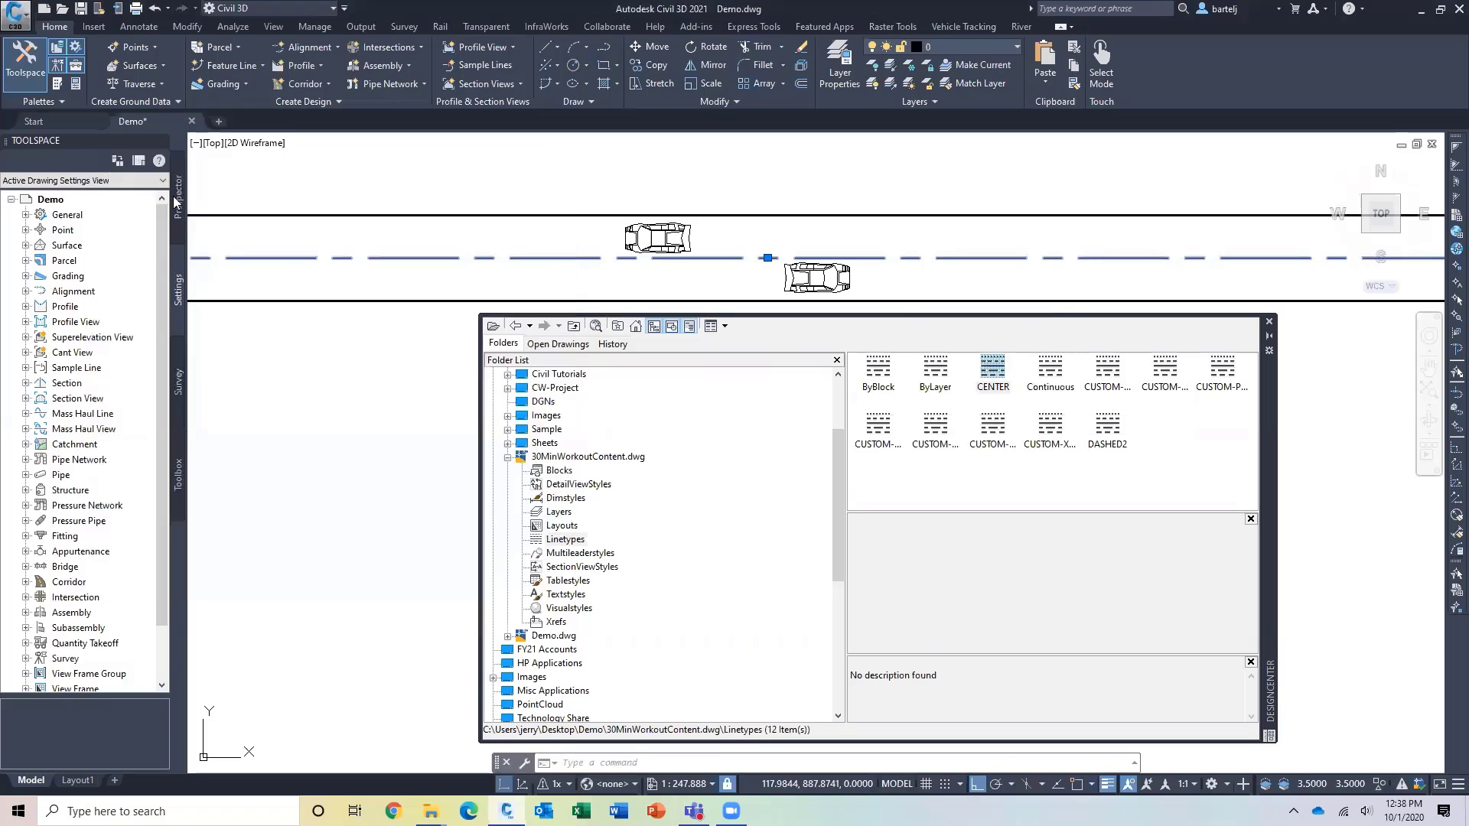
pyautogui.press('Escape')
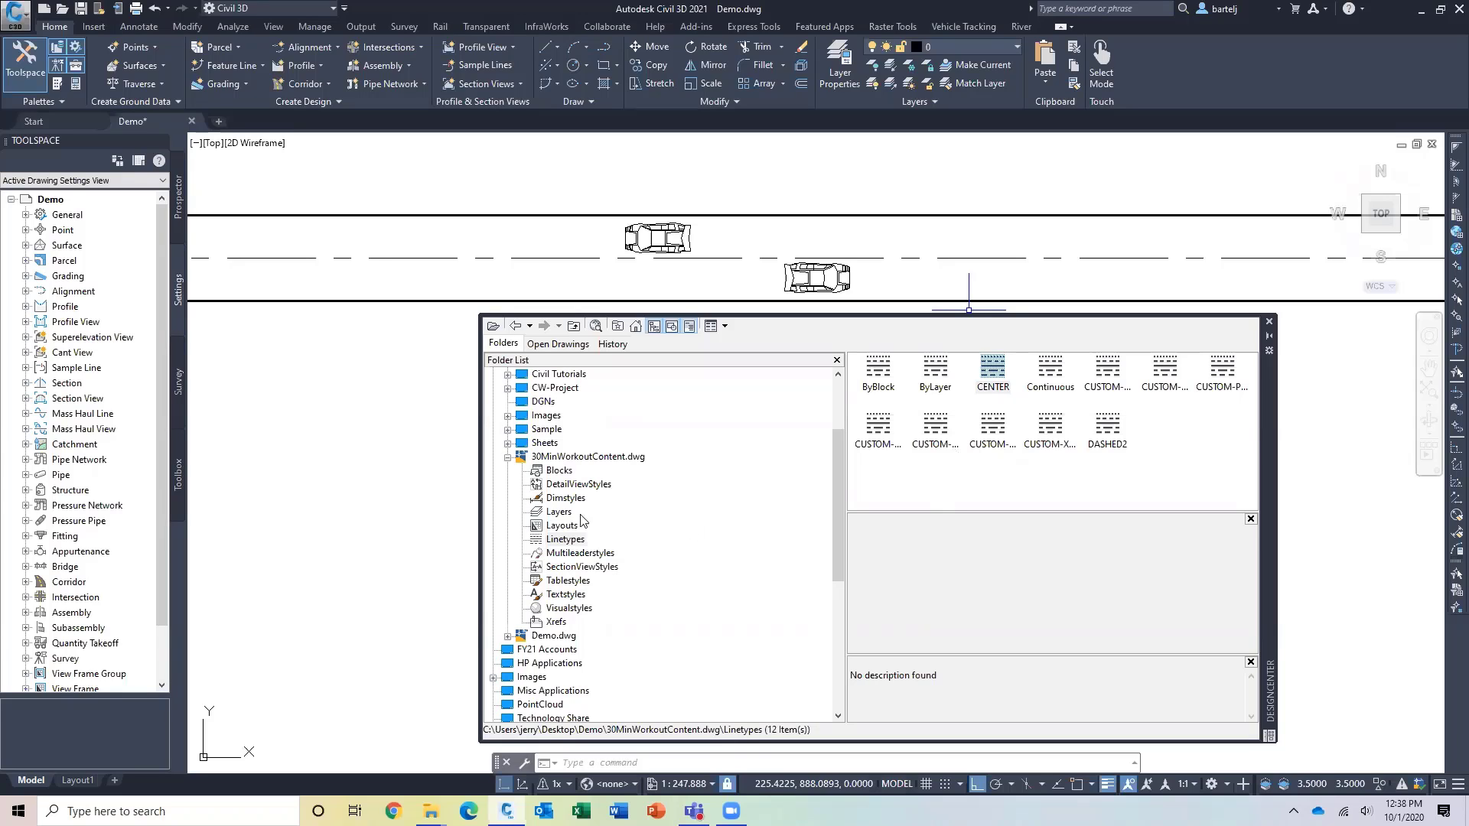
# - Add the ROAD_CARS, ROAD_CL and ROAD_EOP layers from 30MinWorkoutContent.dwg to the drawing and check the drawing's layer list
pyautogui.click(557, 515)
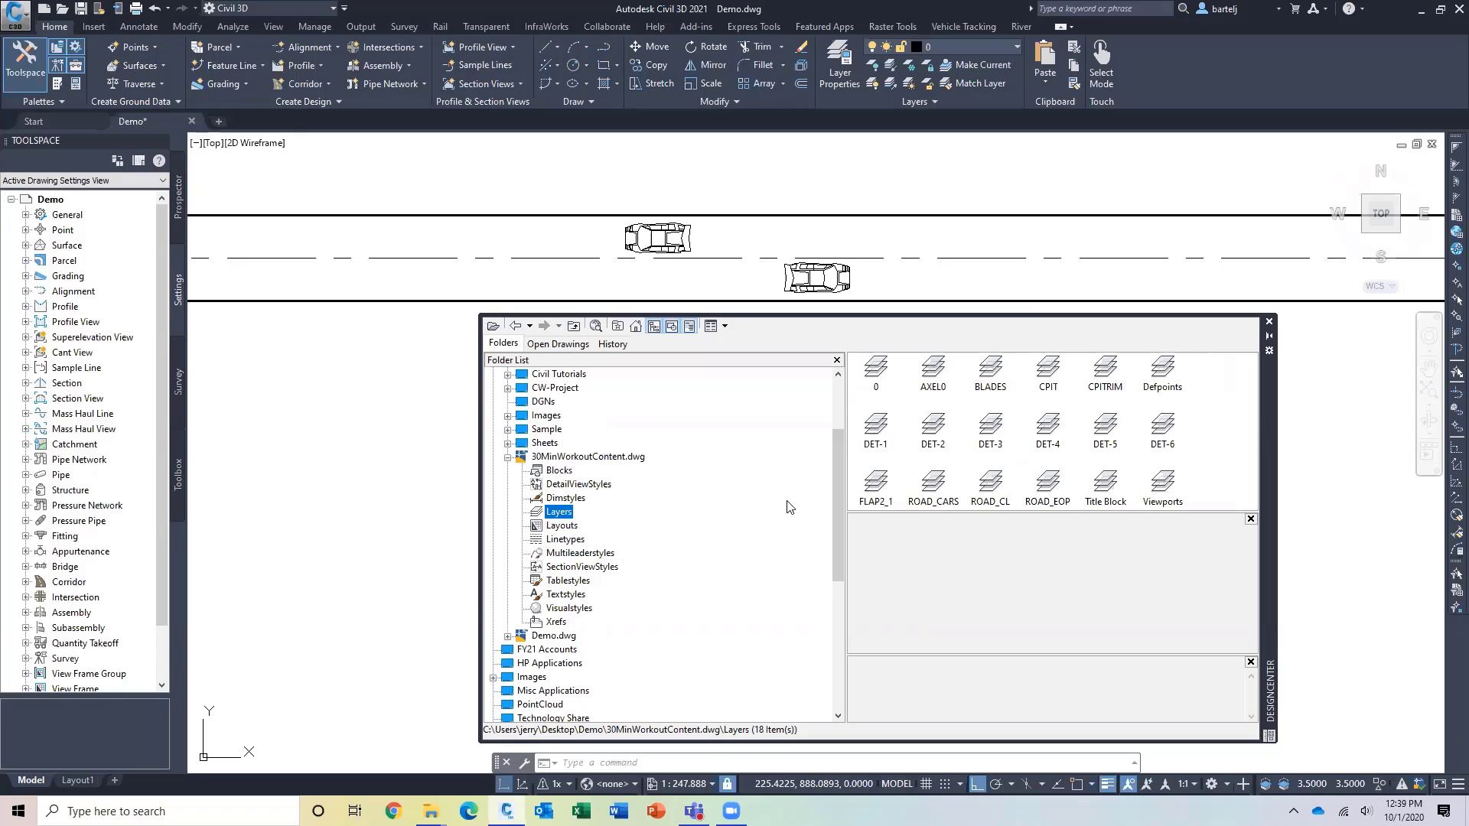
pyautogui.click(934, 488)
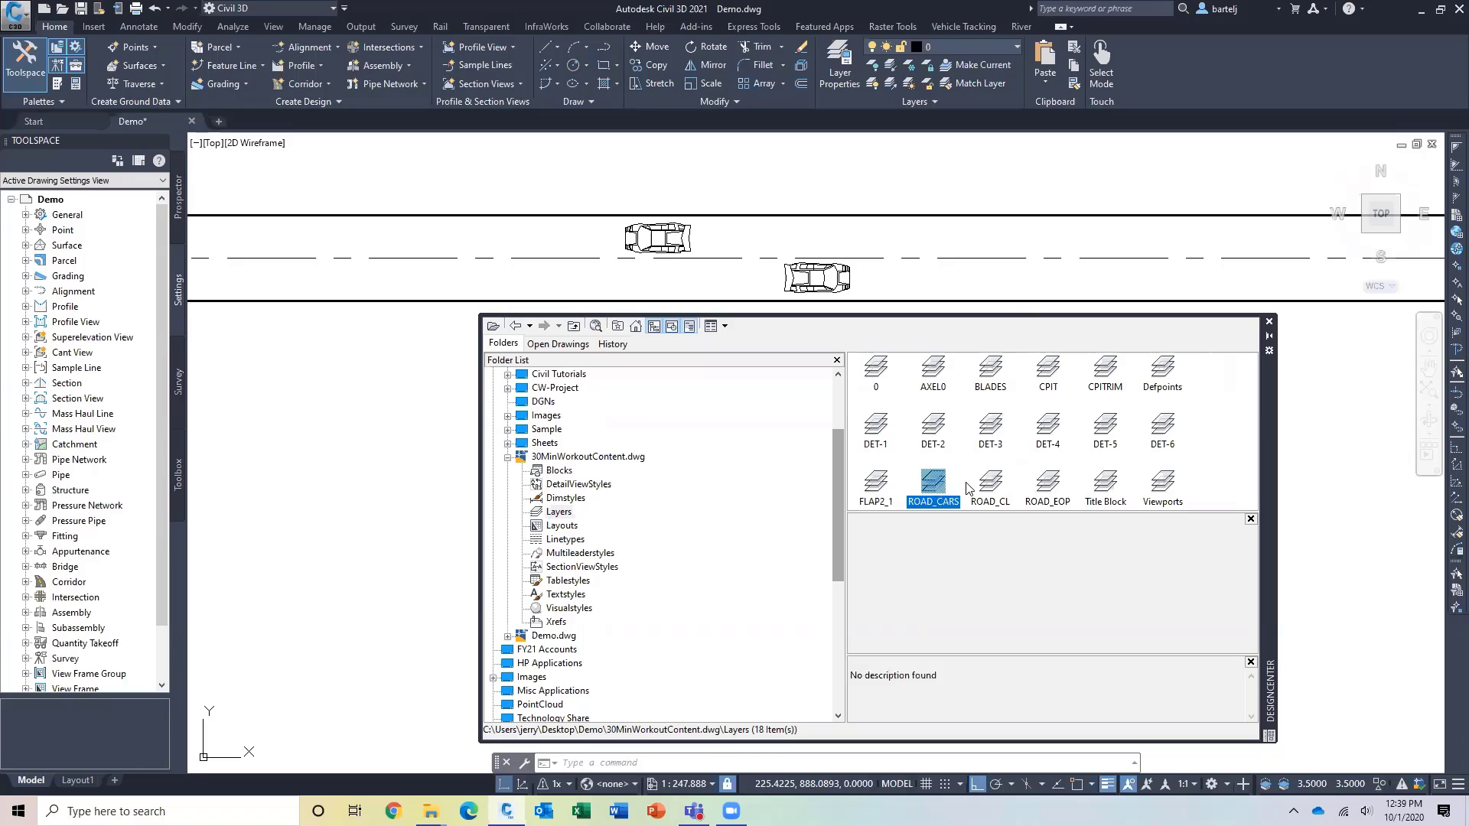
pyautogui.keyDown('ctrl'); pyautogui.click(990, 488); pyautogui.keyUp('ctrl')
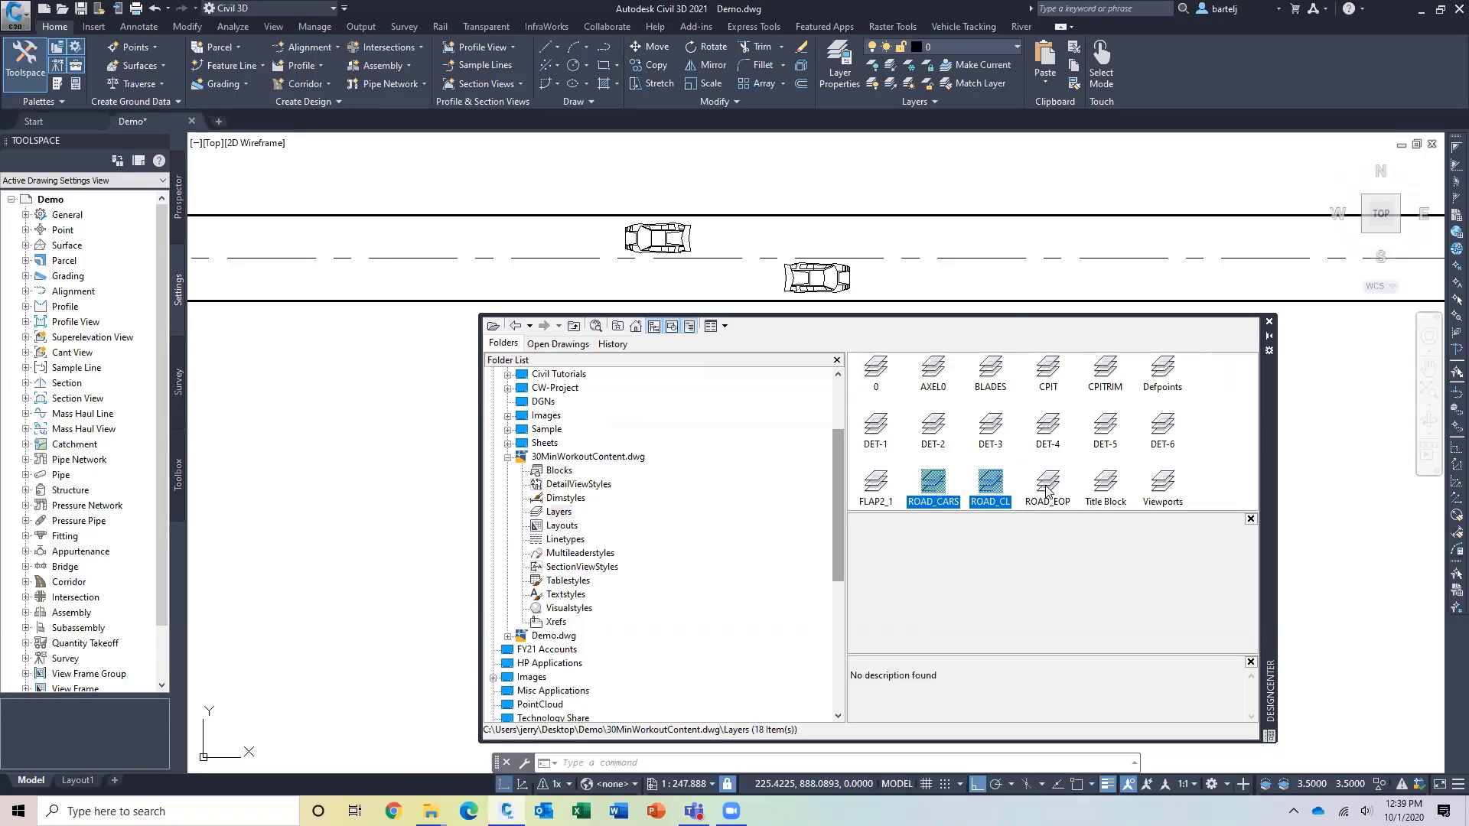
pyautogui.keyDown('ctrl'); pyautogui.click(1046, 493); pyautogui.keyUp('ctrl')
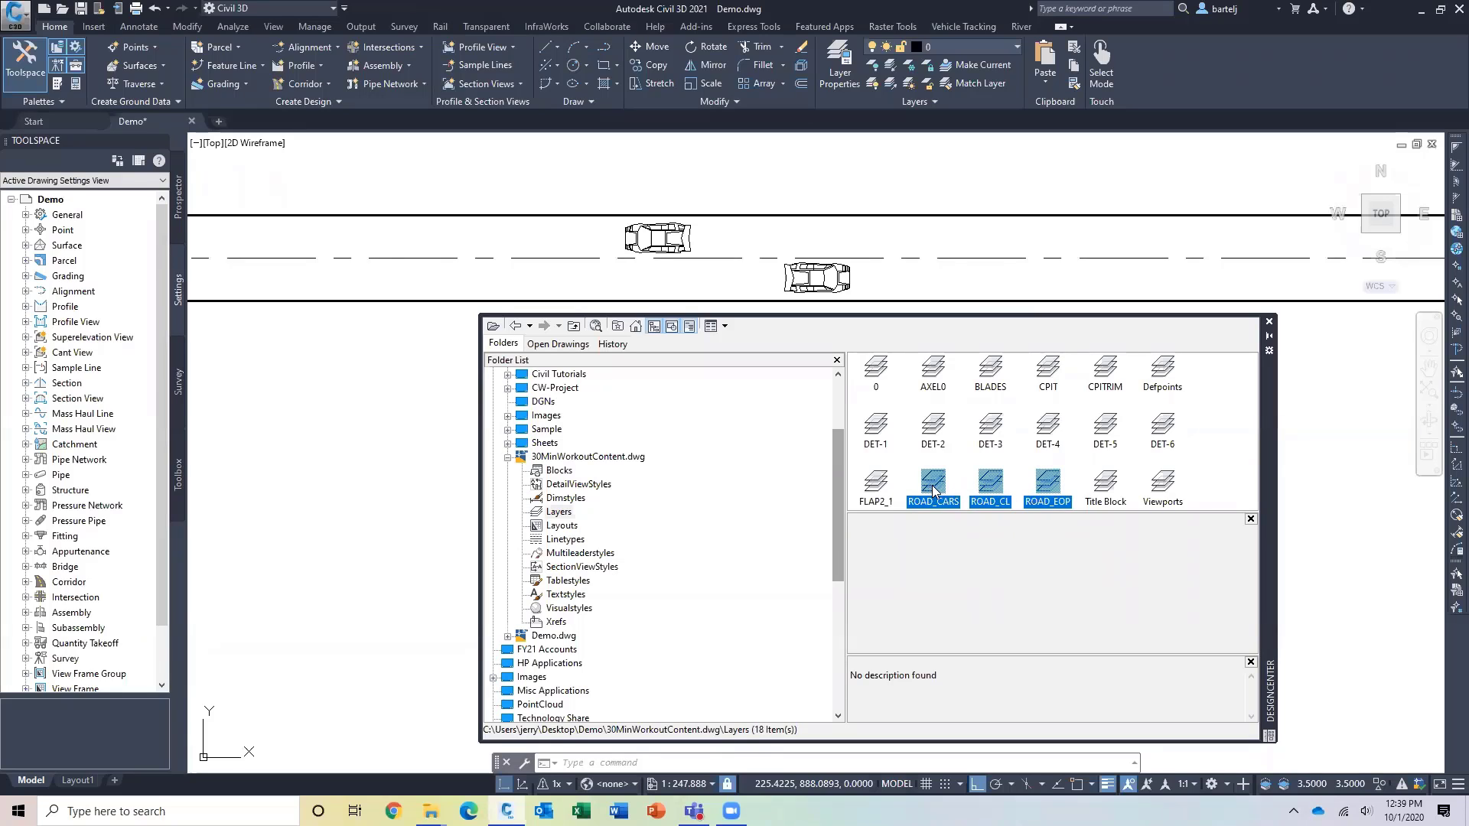
pyautogui.moveTo(935, 490)
pyautogui.mouseDown()
pyautogui.moveTo(987, 282)
pyautogui.moveTo(974, 243)
pyautogui.mouseUp()
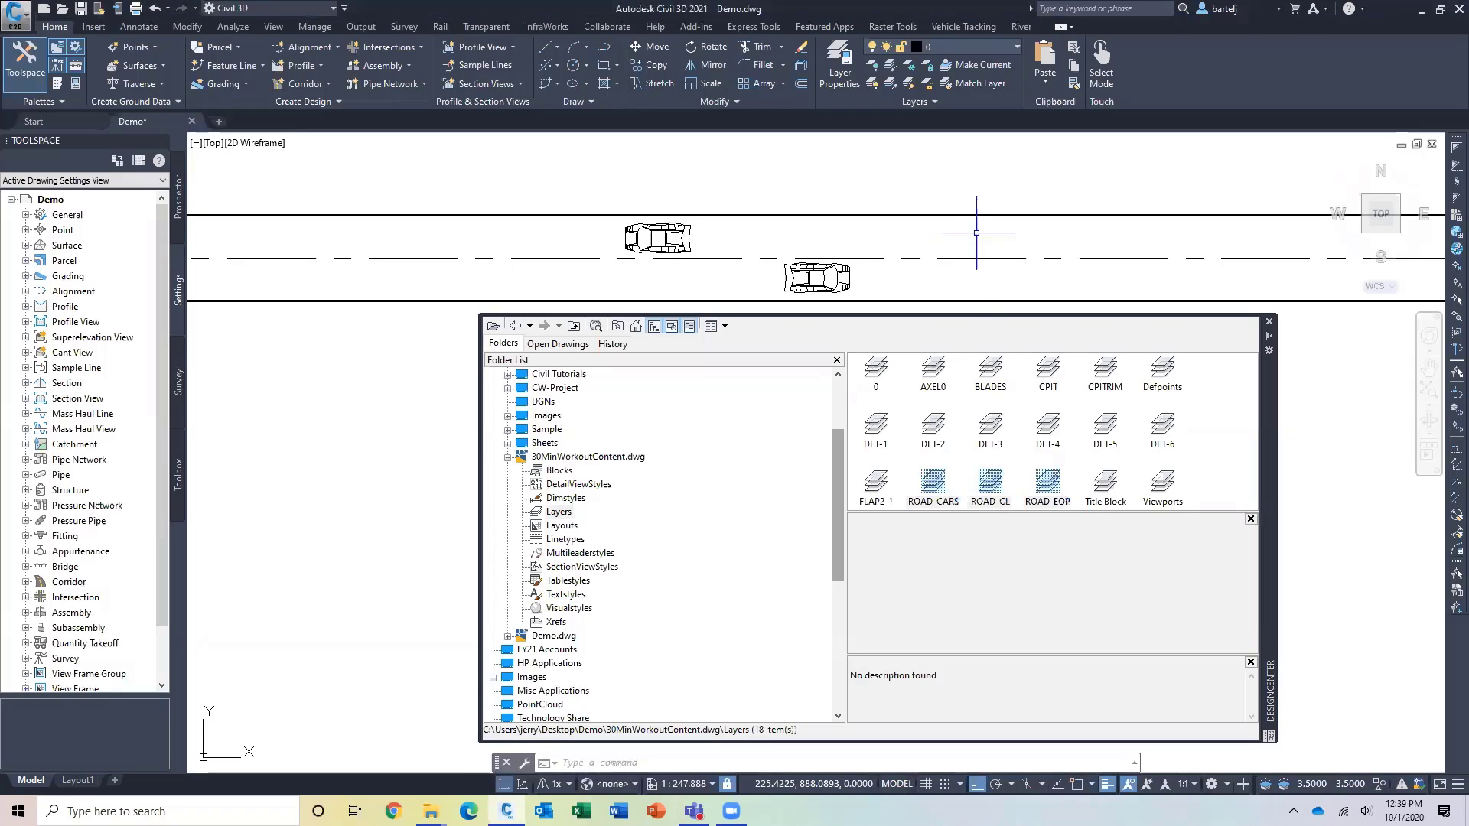
pyautogui.click(1008, 47)
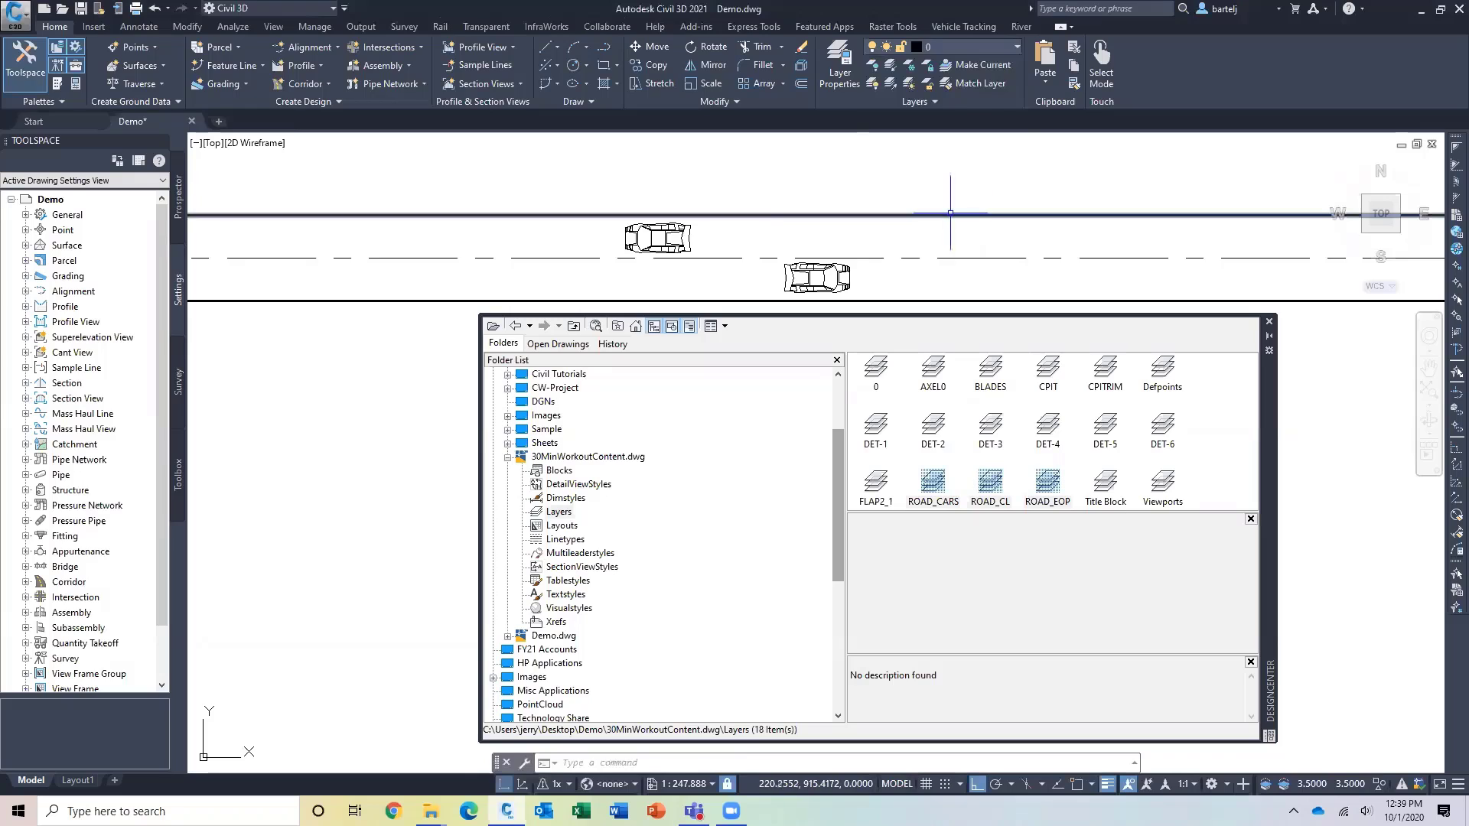
# - Assign the road's two outer edge lines to the ROAD_EOP layer
pyautogui.click(767, 215)
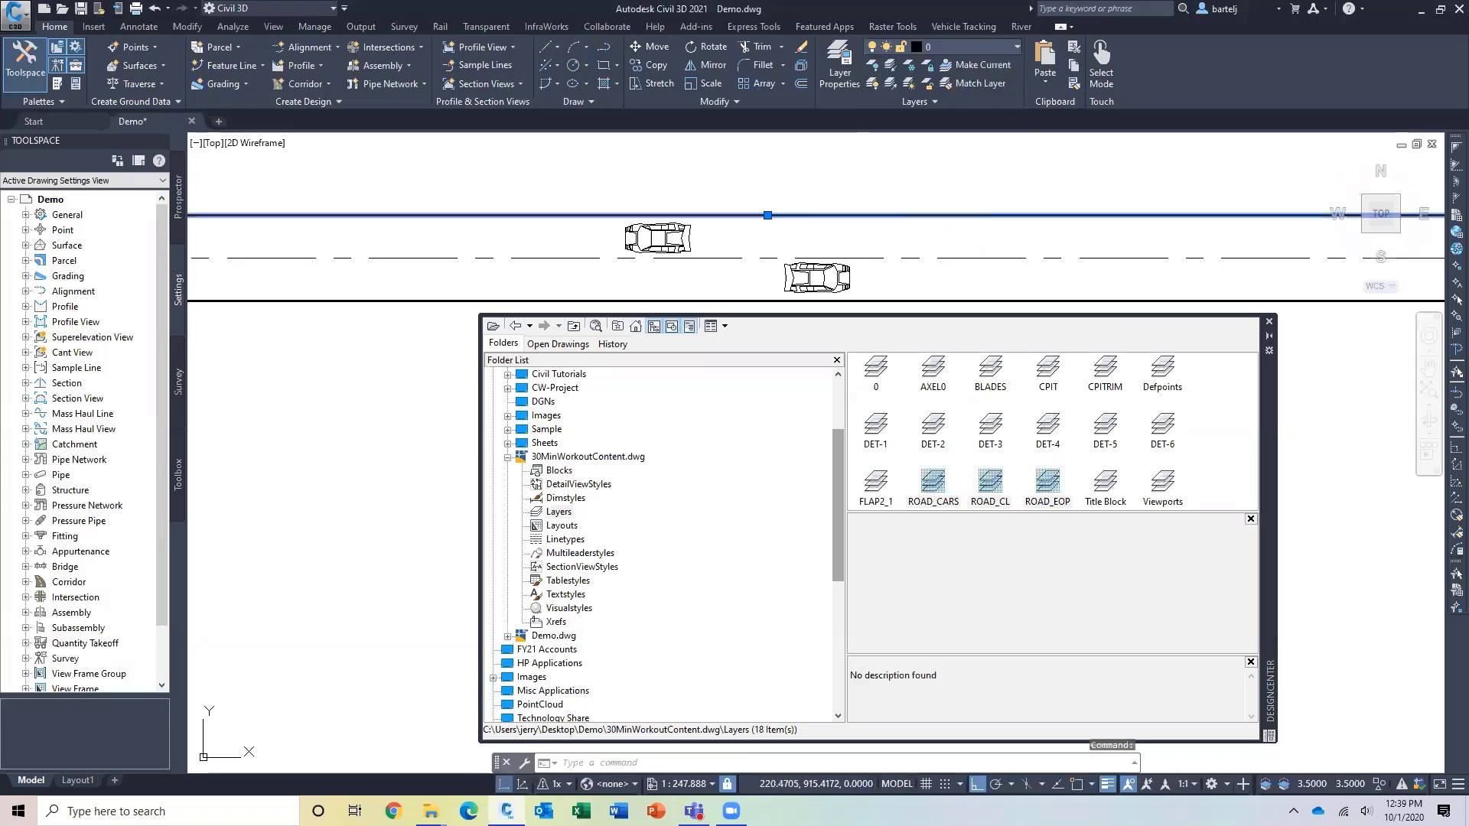
pyautogui.click(934, 301)
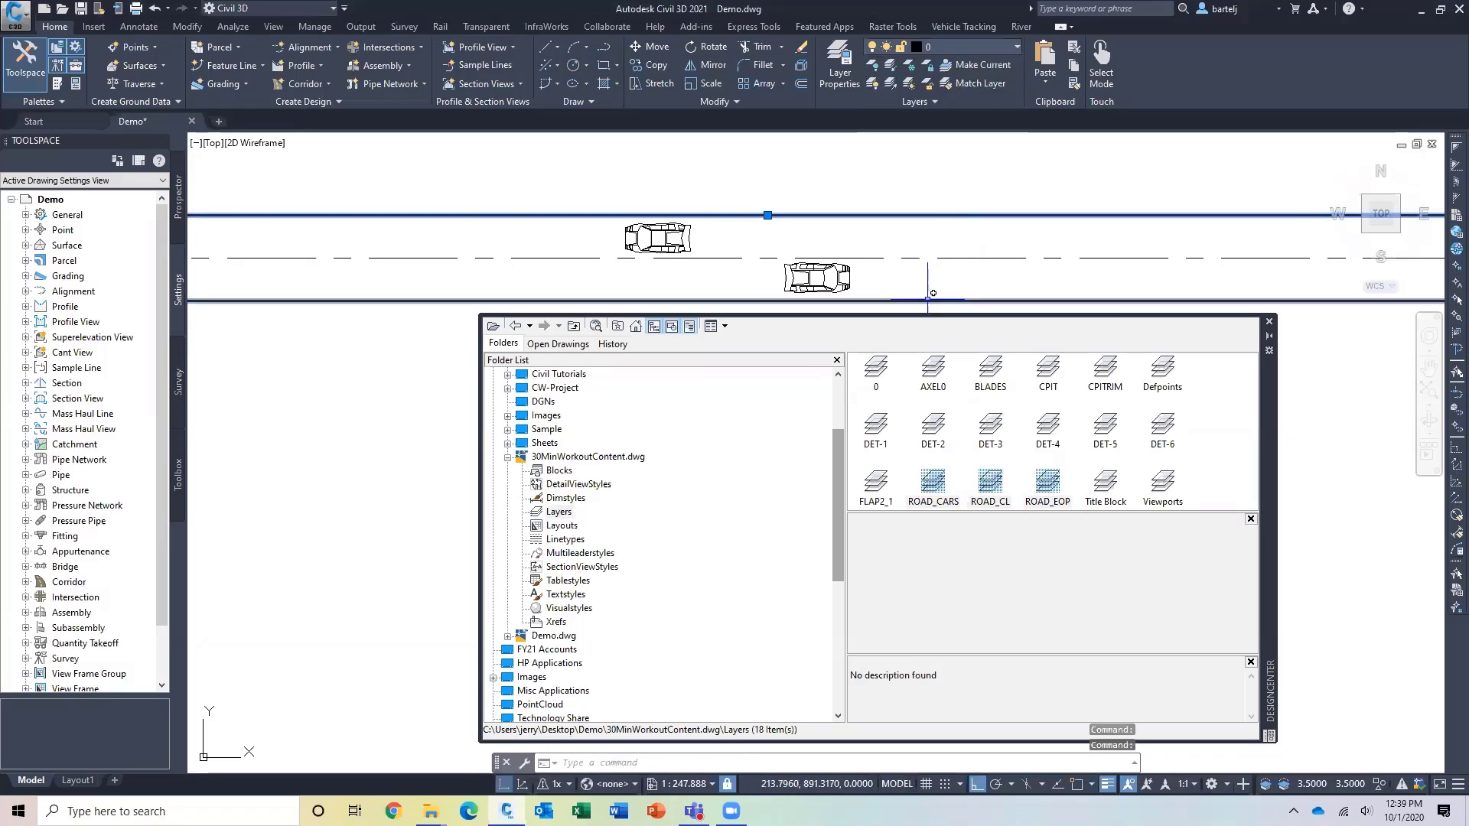
pyautogui.rightClick(935, 198)
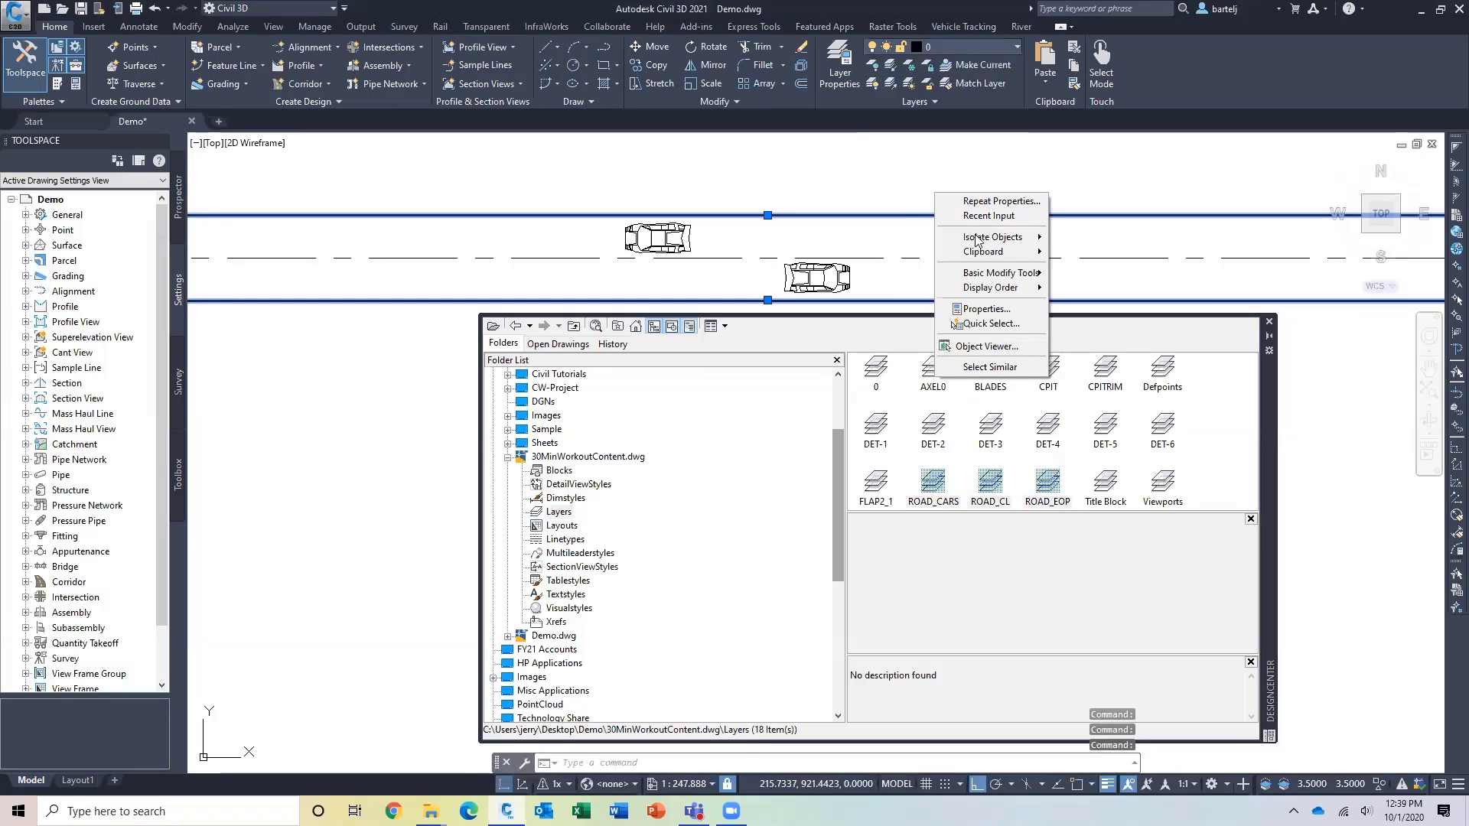
pyautogui.click(987, 310)
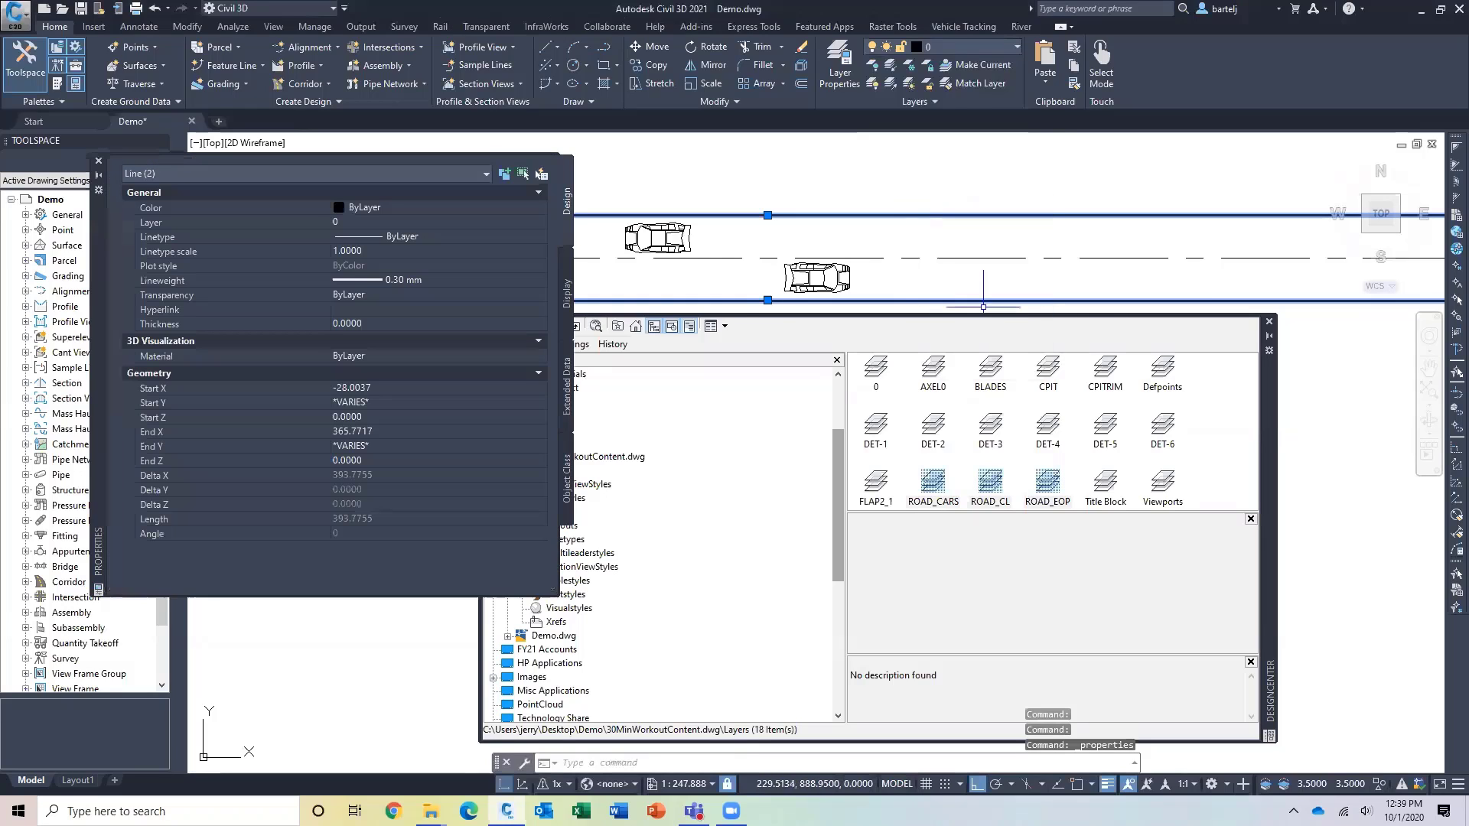
pyautogui.click(479, 221)
pyautogui.click(541, 223)
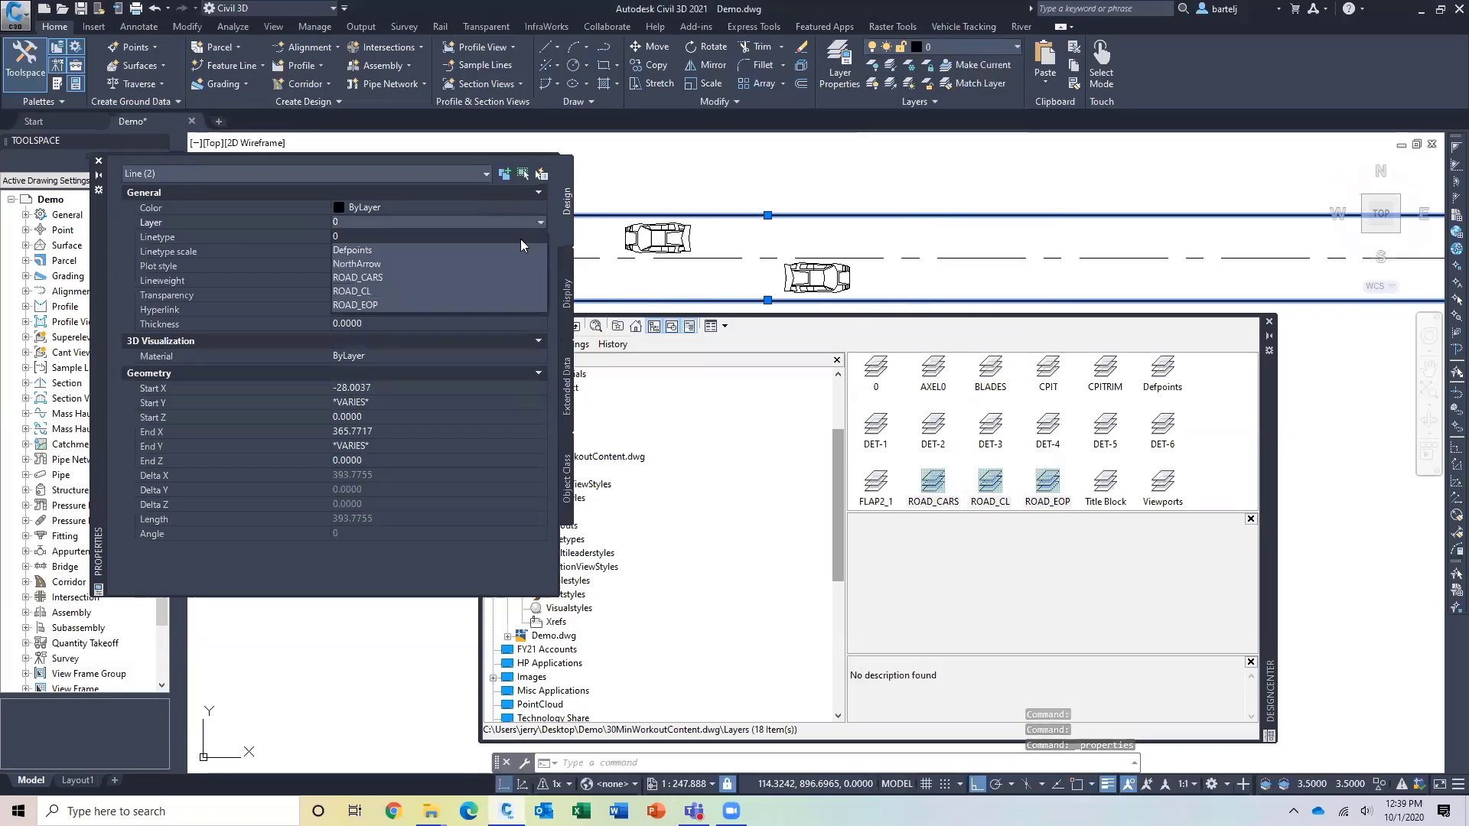
pyautogui.click(473, 303)
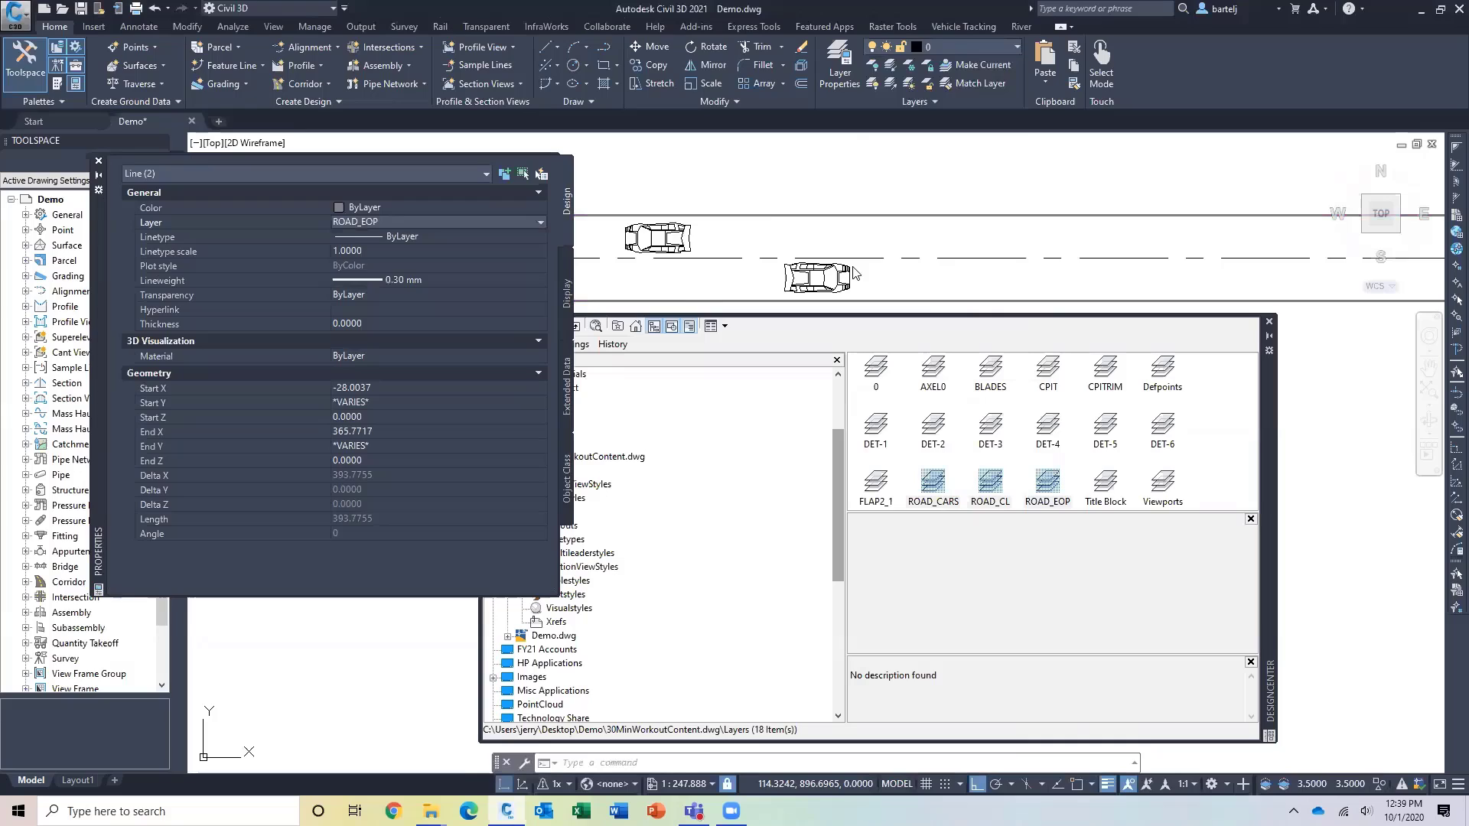
pyautogui.press('Escape')
# - Move the road's centerline to the ROAD_CL layer and clear the selection
pyautogui.click(958, 258)
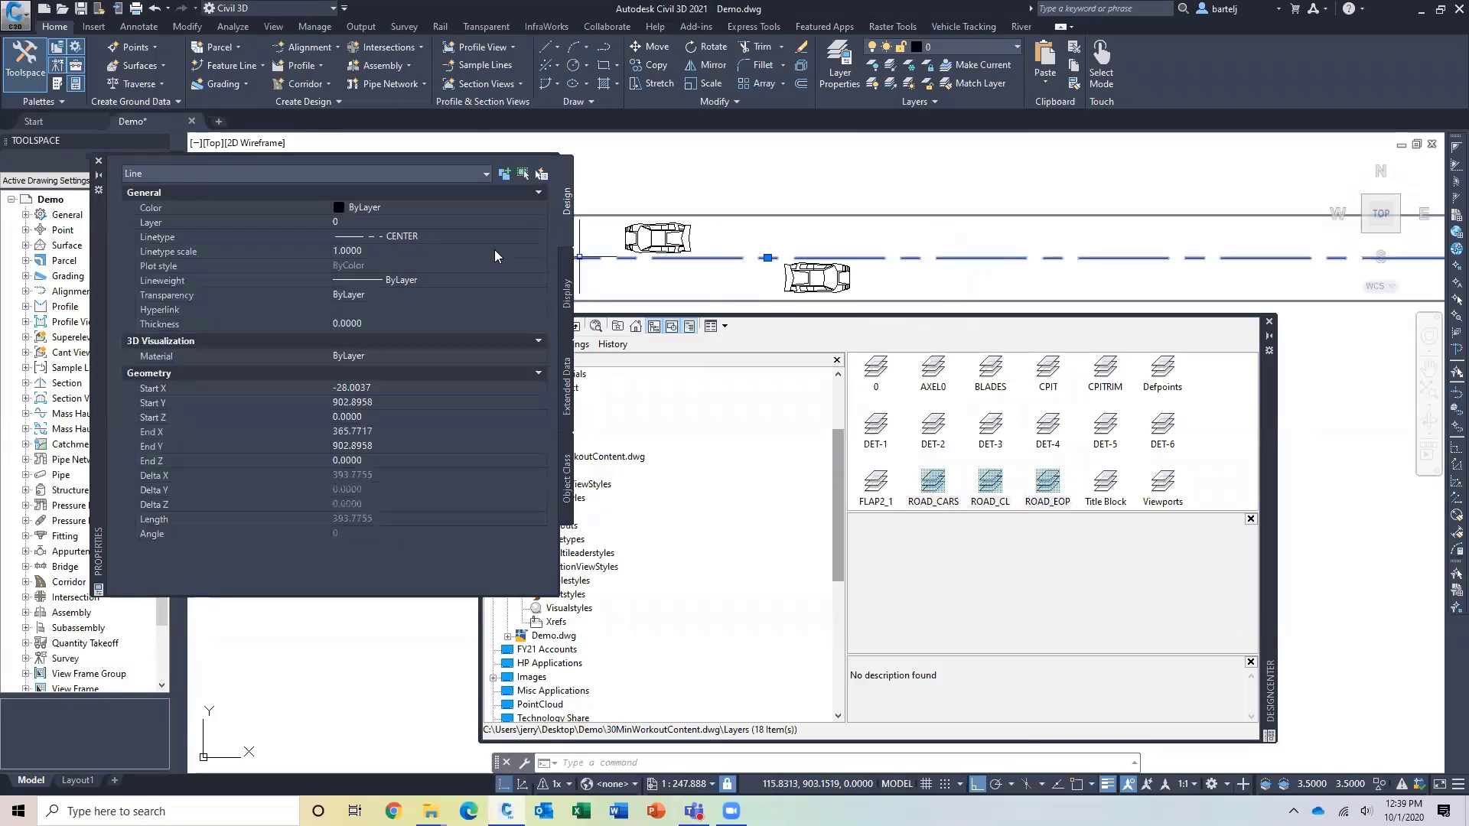
pyautogui.click(494, 220)
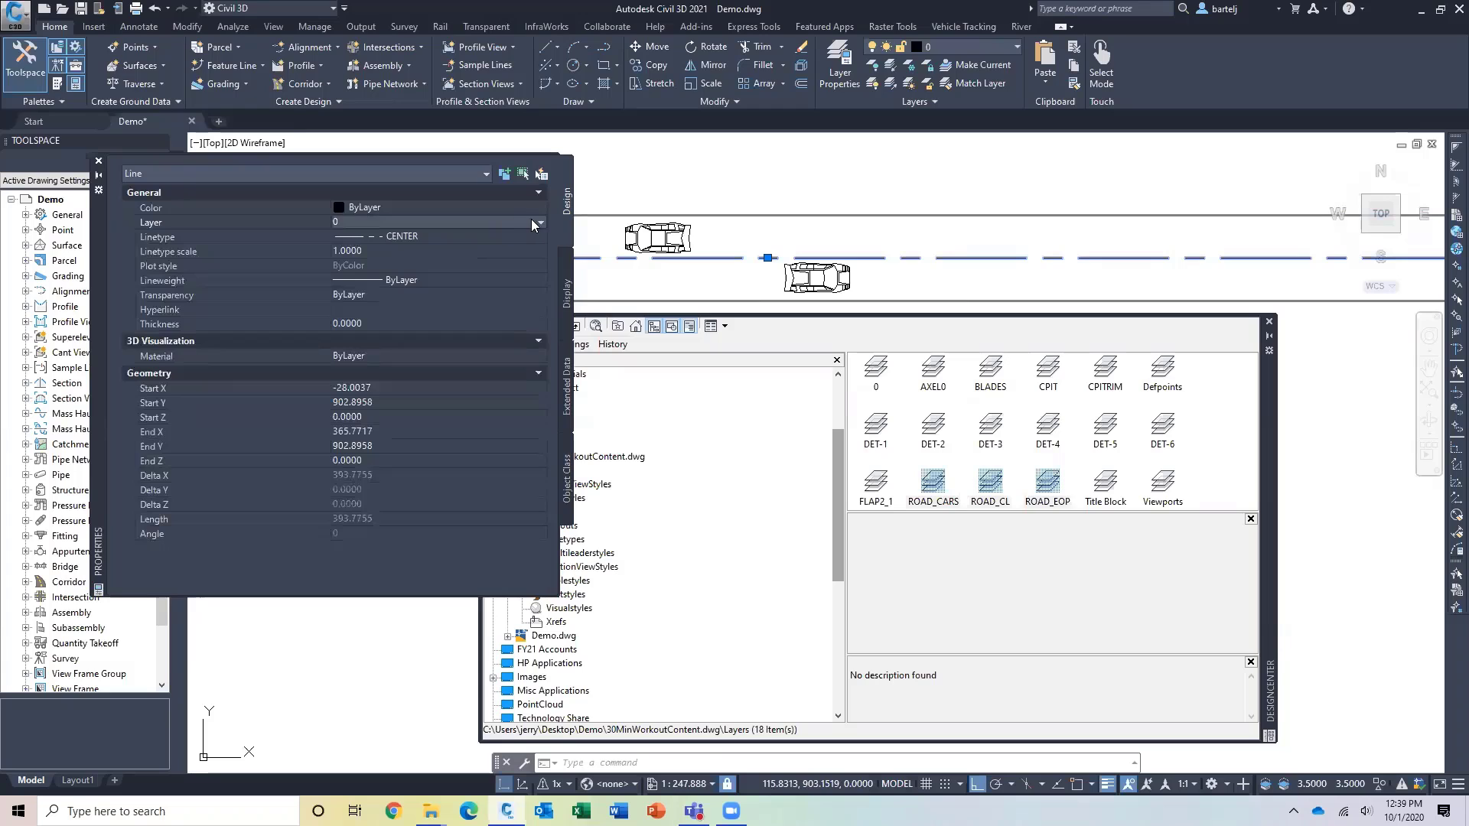
pyautogui.click(531, 220)
pyautogui.click(448, 292)
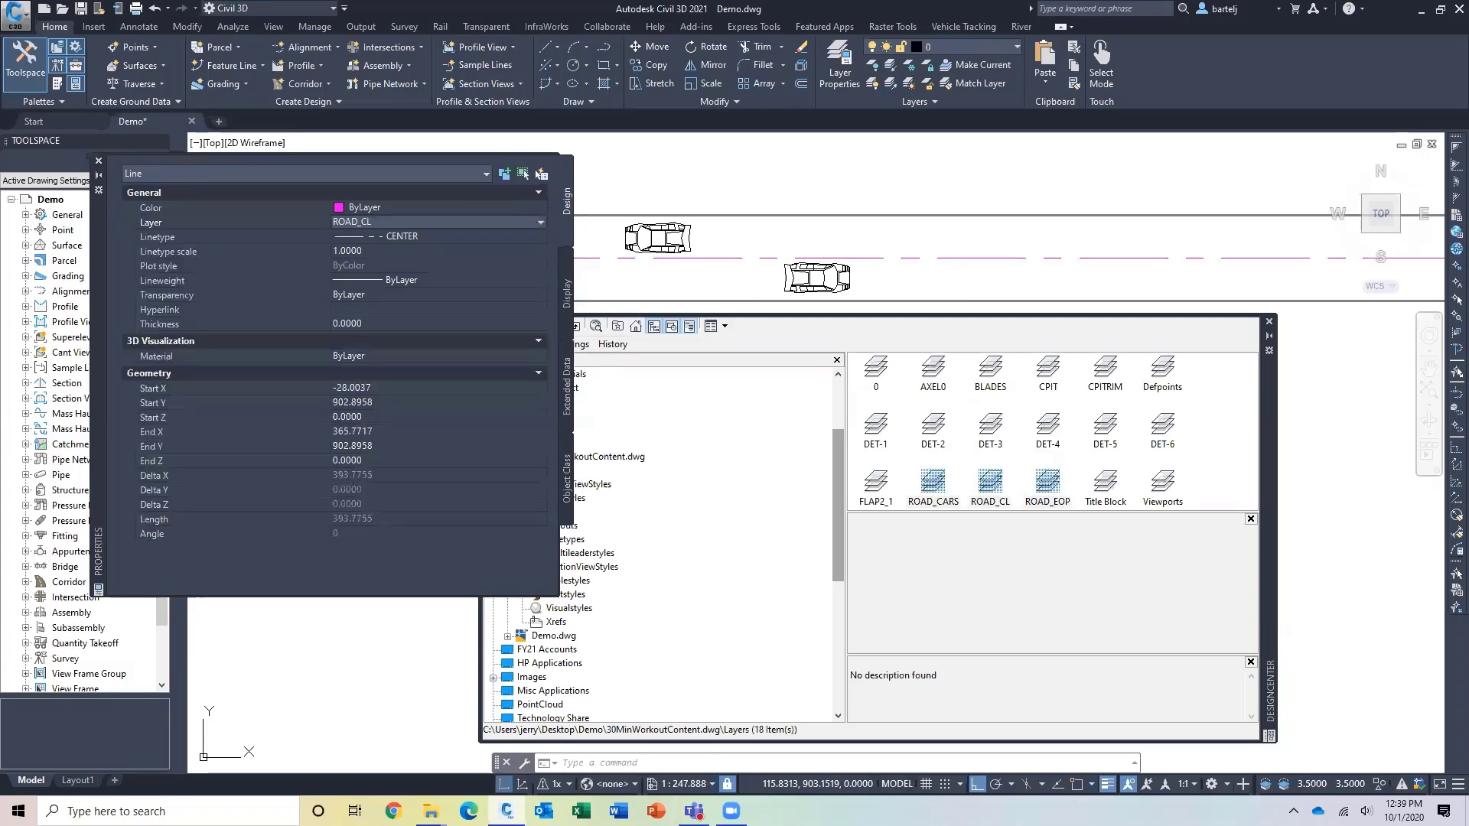
pyautogui.click(679, 231)
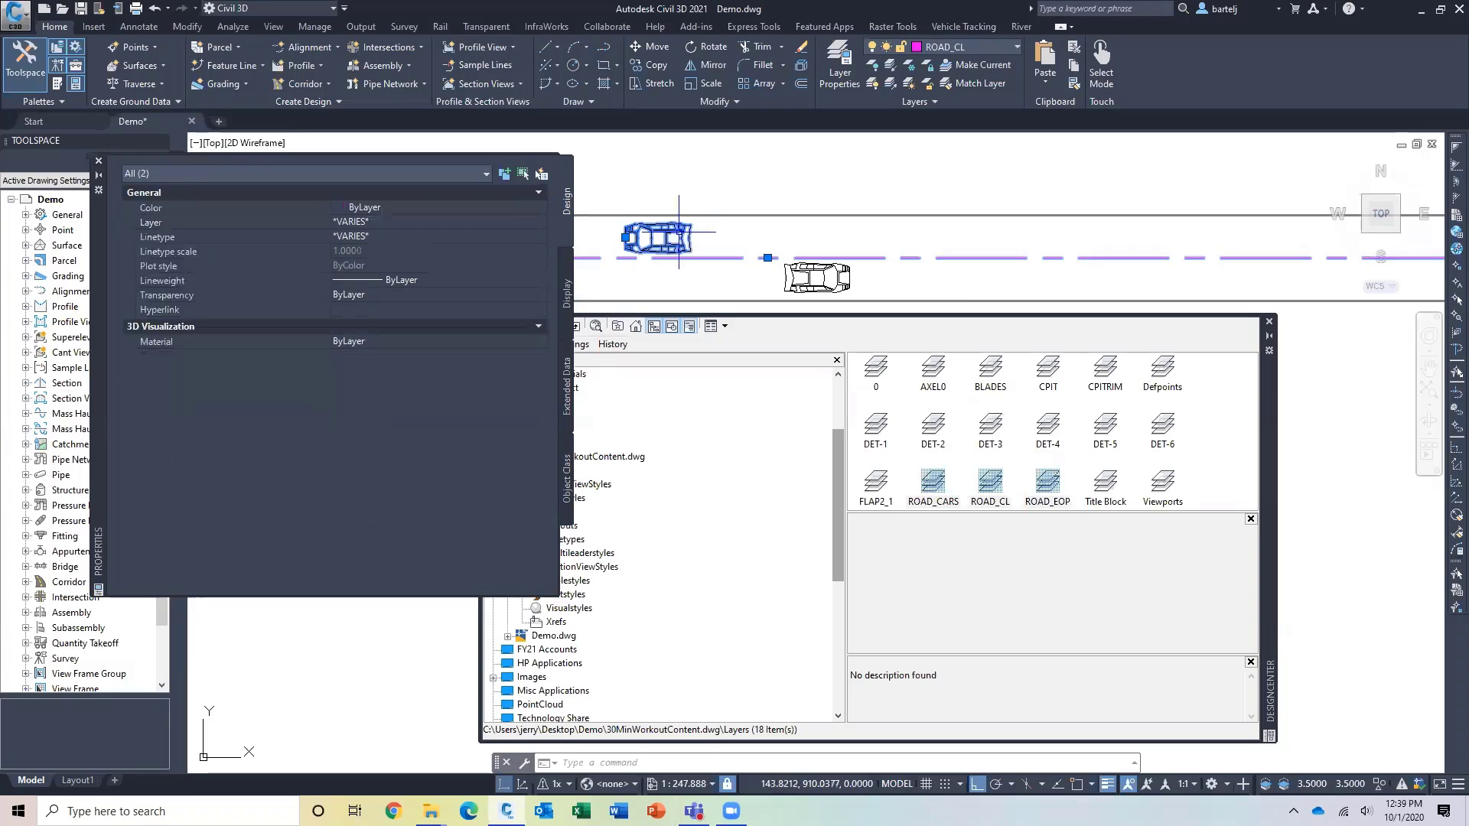
pyautogui.press('Escape')
# - Place both COUNTACH car blocks on the ROAD_CARS layer and close their properties
pyautogui.click(816, 272)
pyautogui.click(672, 238)
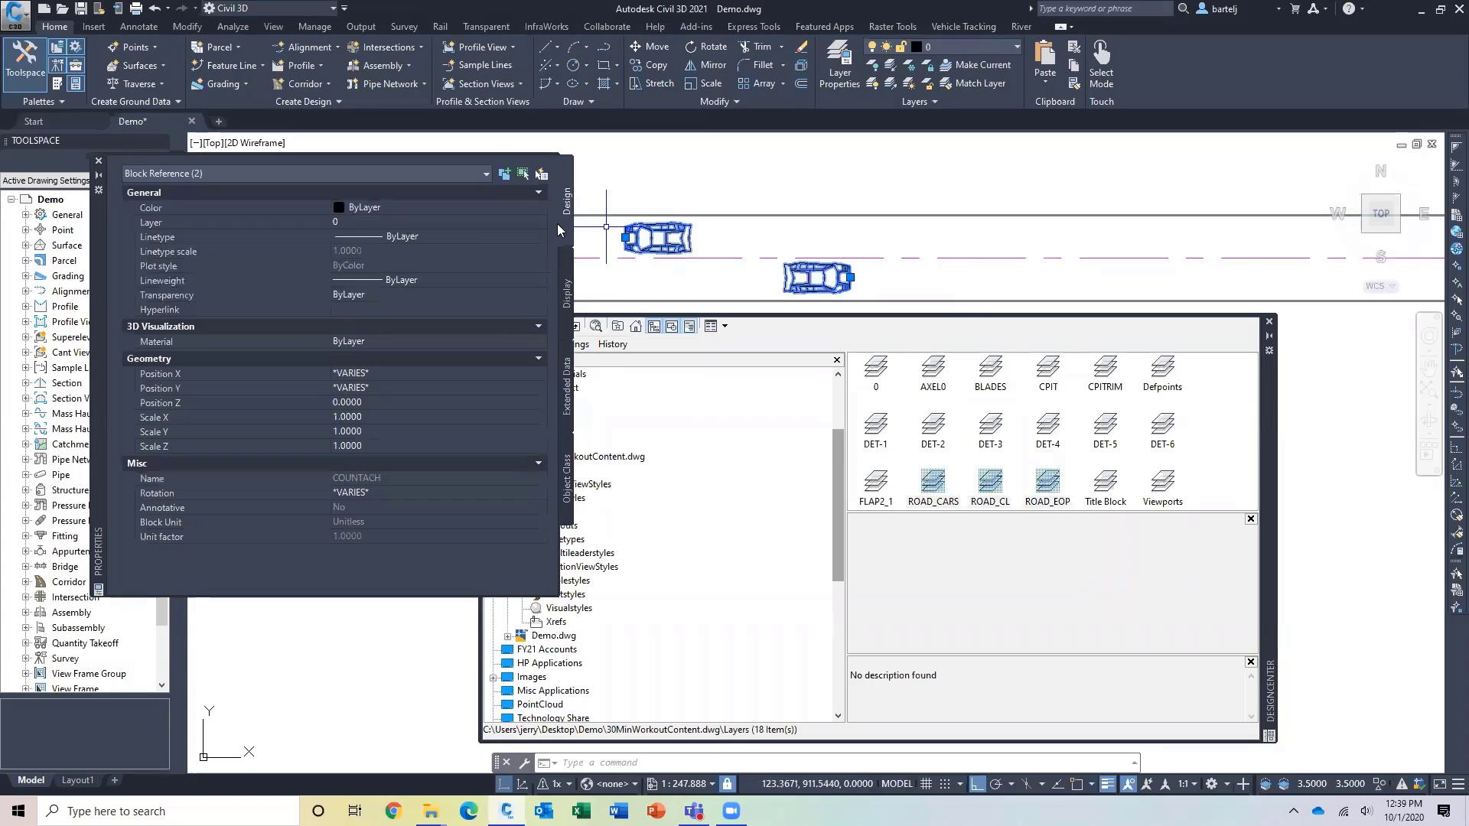
pyautogui.click(510, 221)
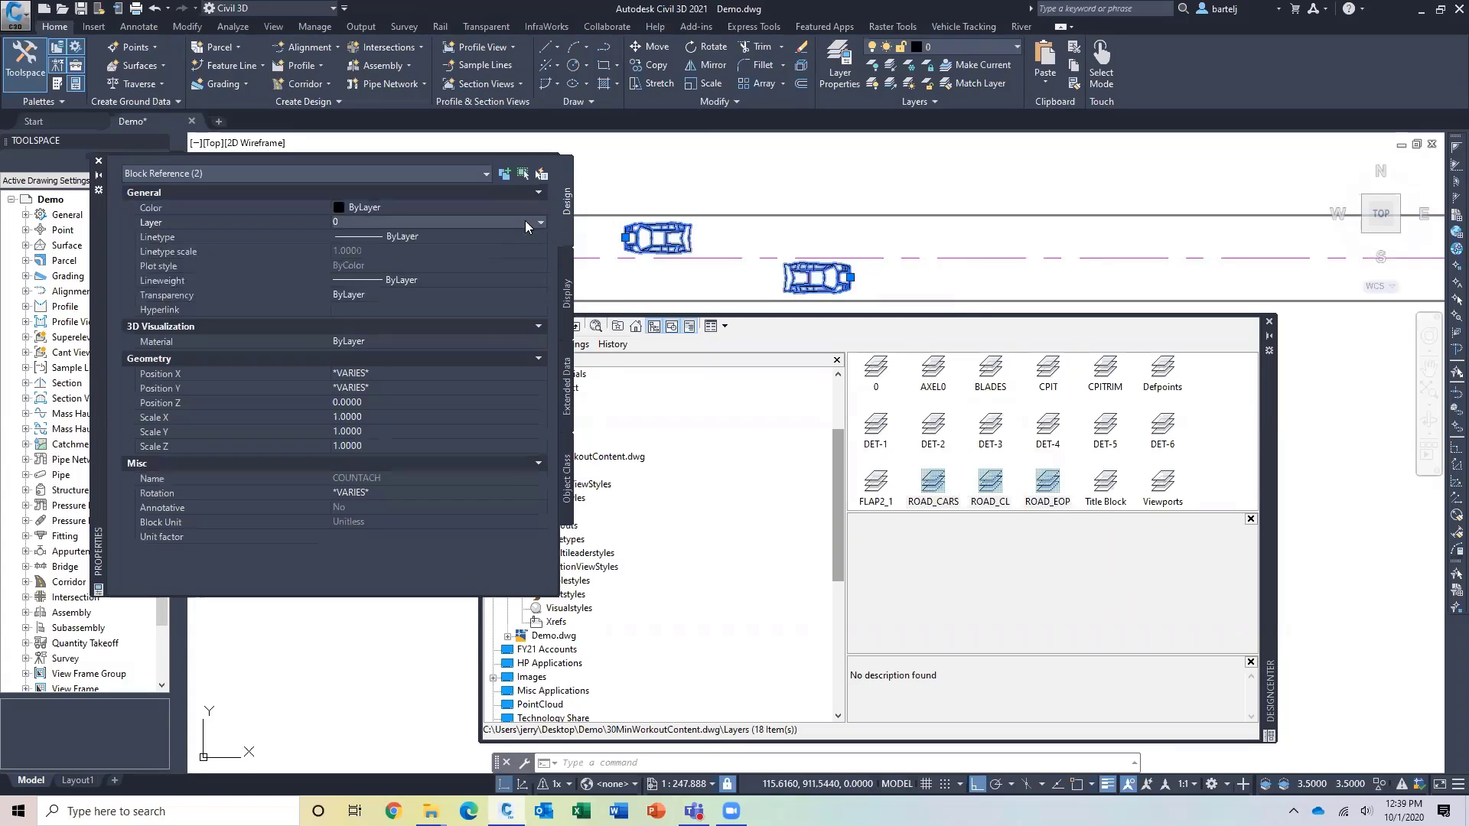
pyautogui.click(540, 224)
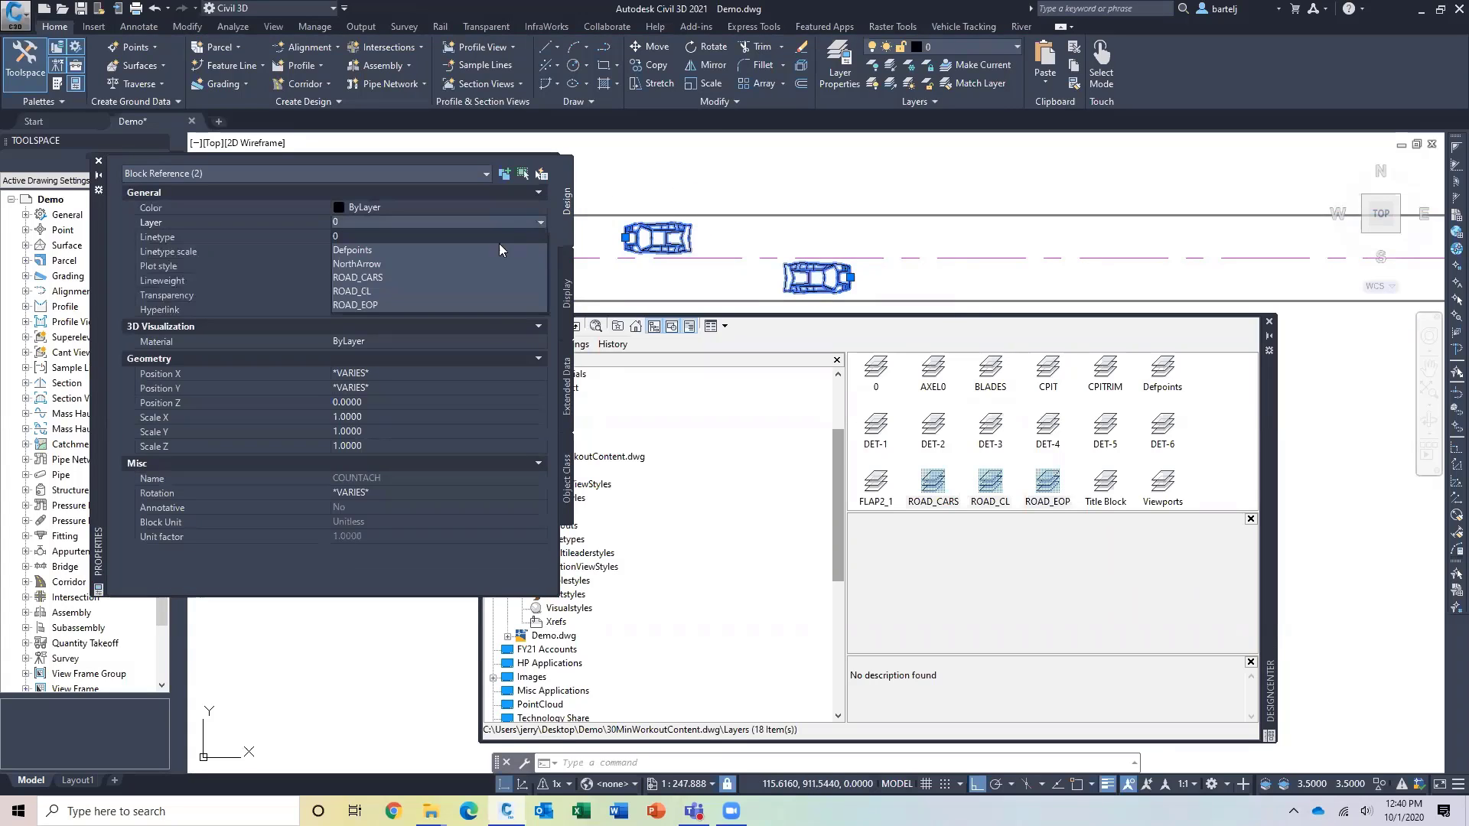
pyautogui.click(465, 277)
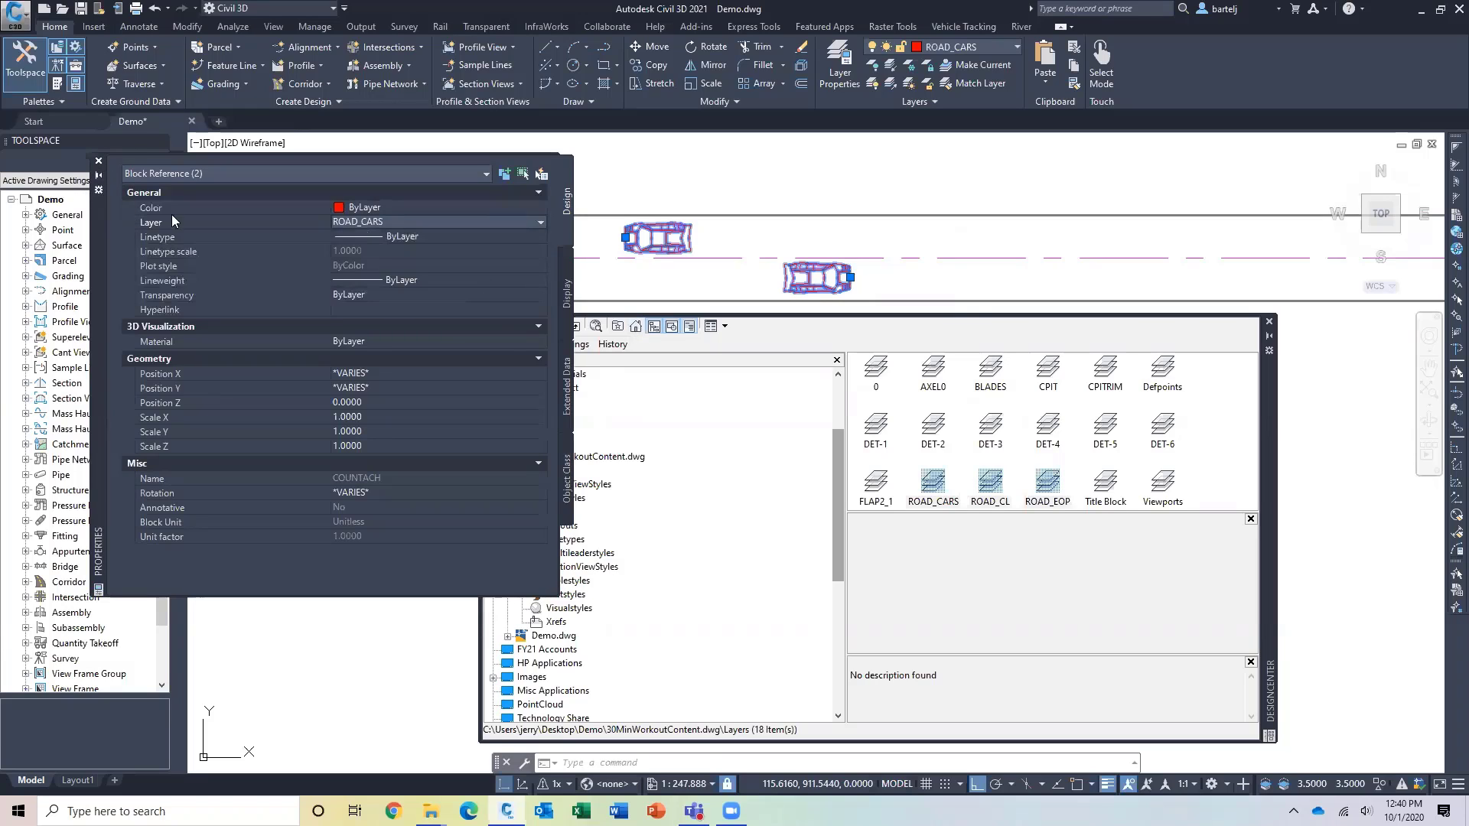
pyautogui.click(98, 160)
pyautogui.press('Escape')
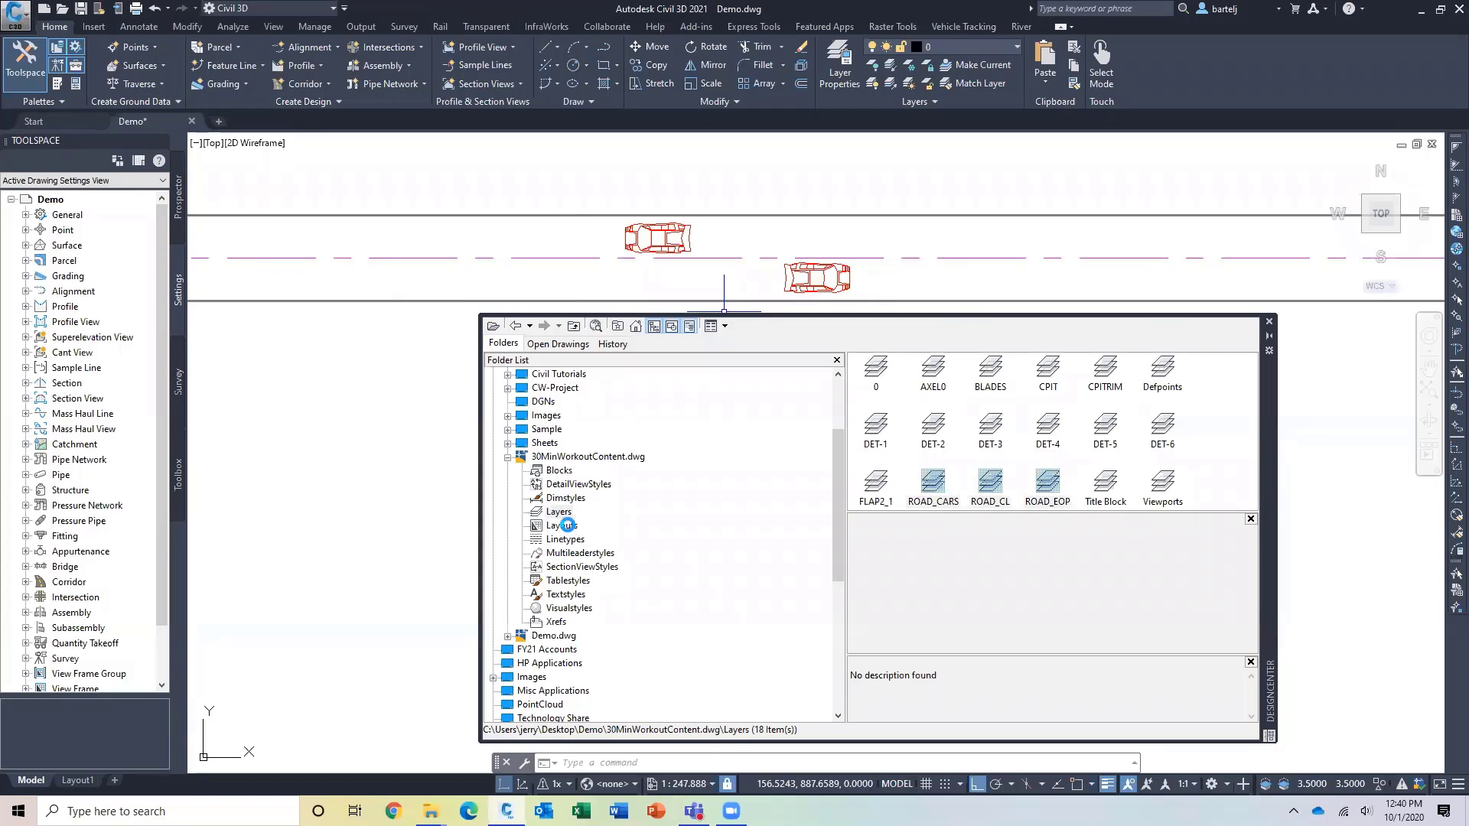
# - Import the 22x34 layout from 30MinWorkoutContent.dwg into the Demo drawing and open that layout
pyautogui.click(566, 527)
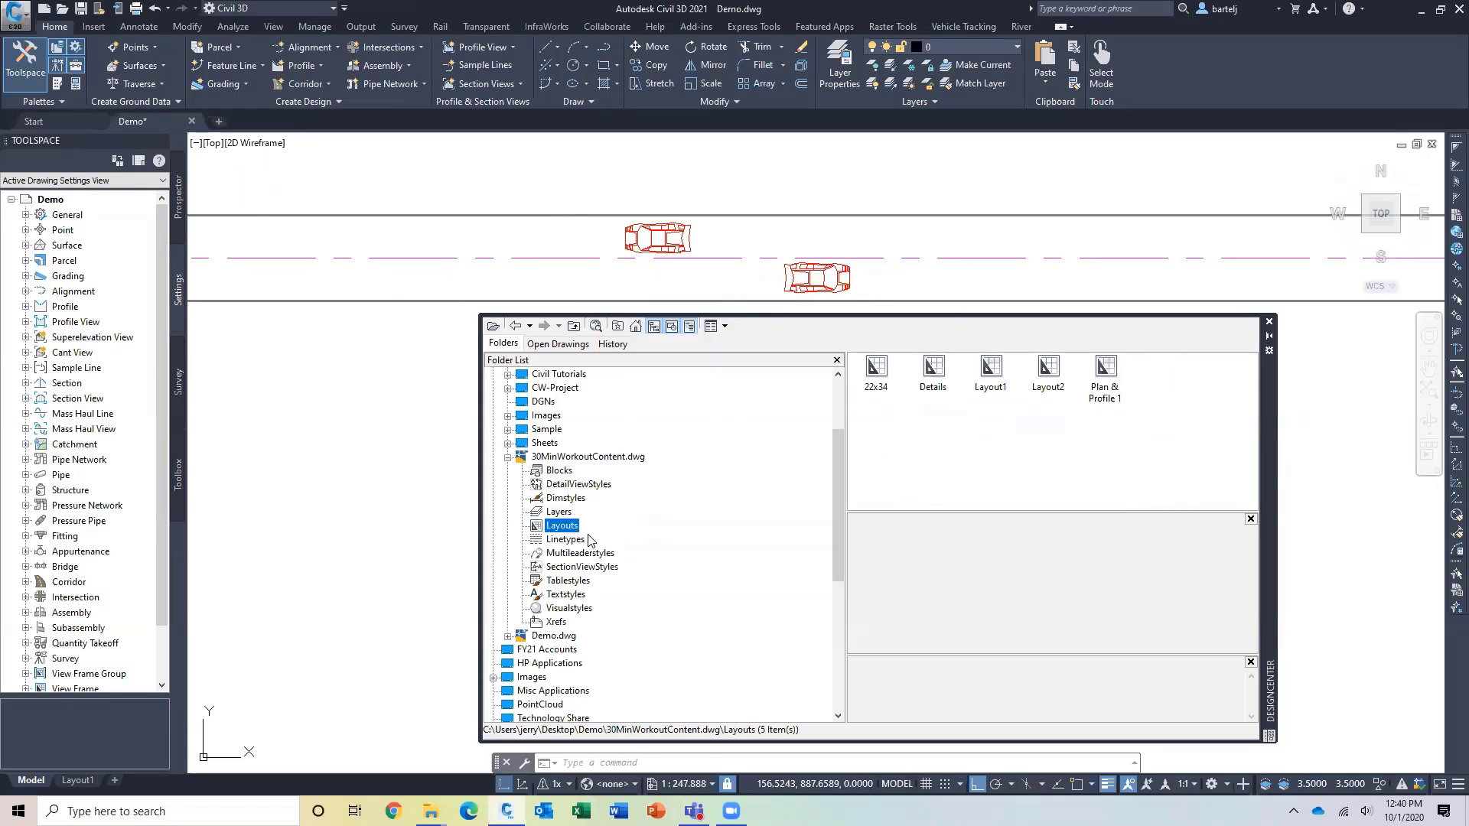
pyautogui.click(877, 369)
pyautogui.moveTo(366, 586); pyautogui.dragTo(367, 584)
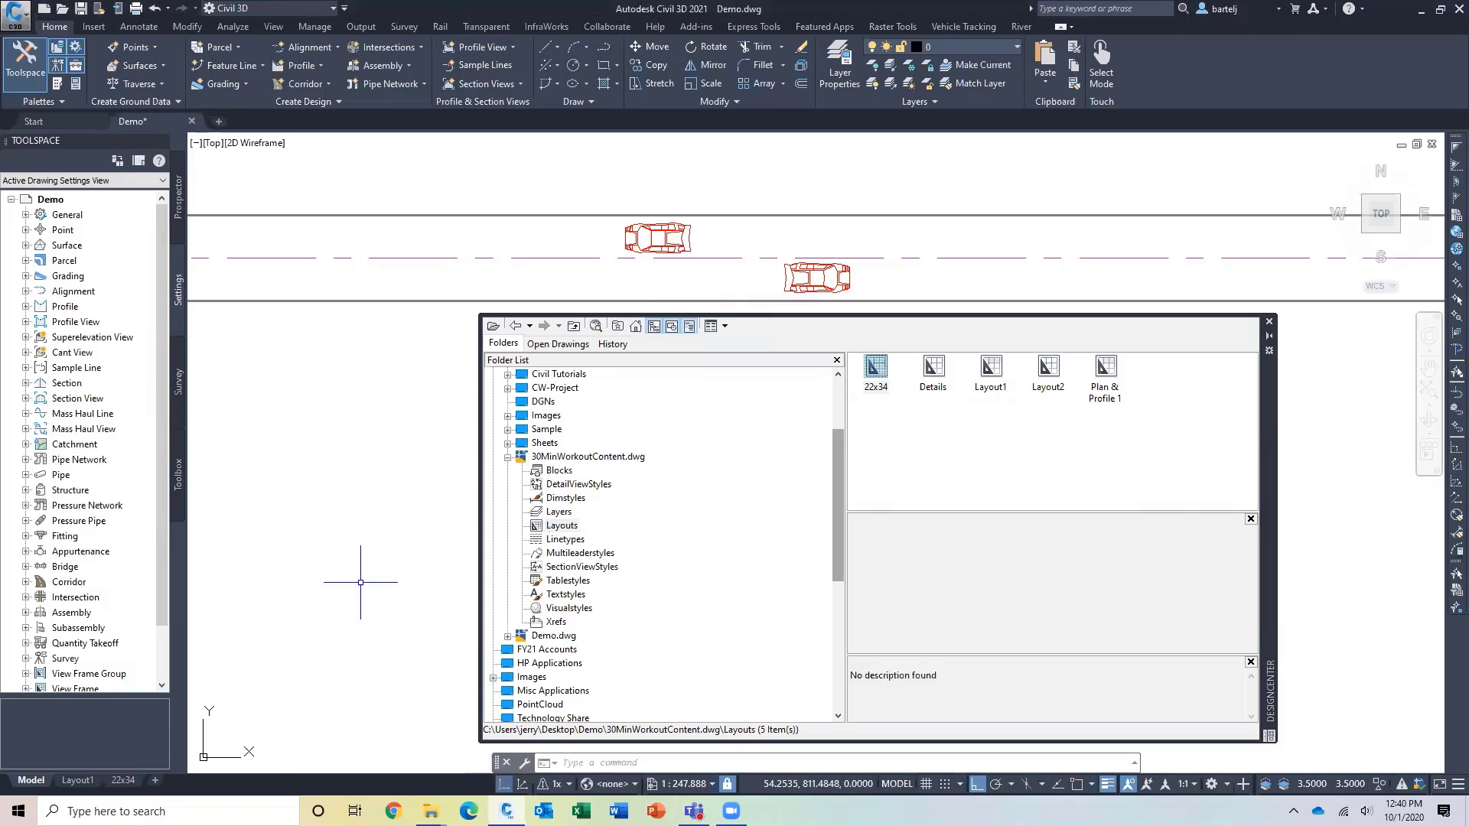
pyautogui.click(123, 780)
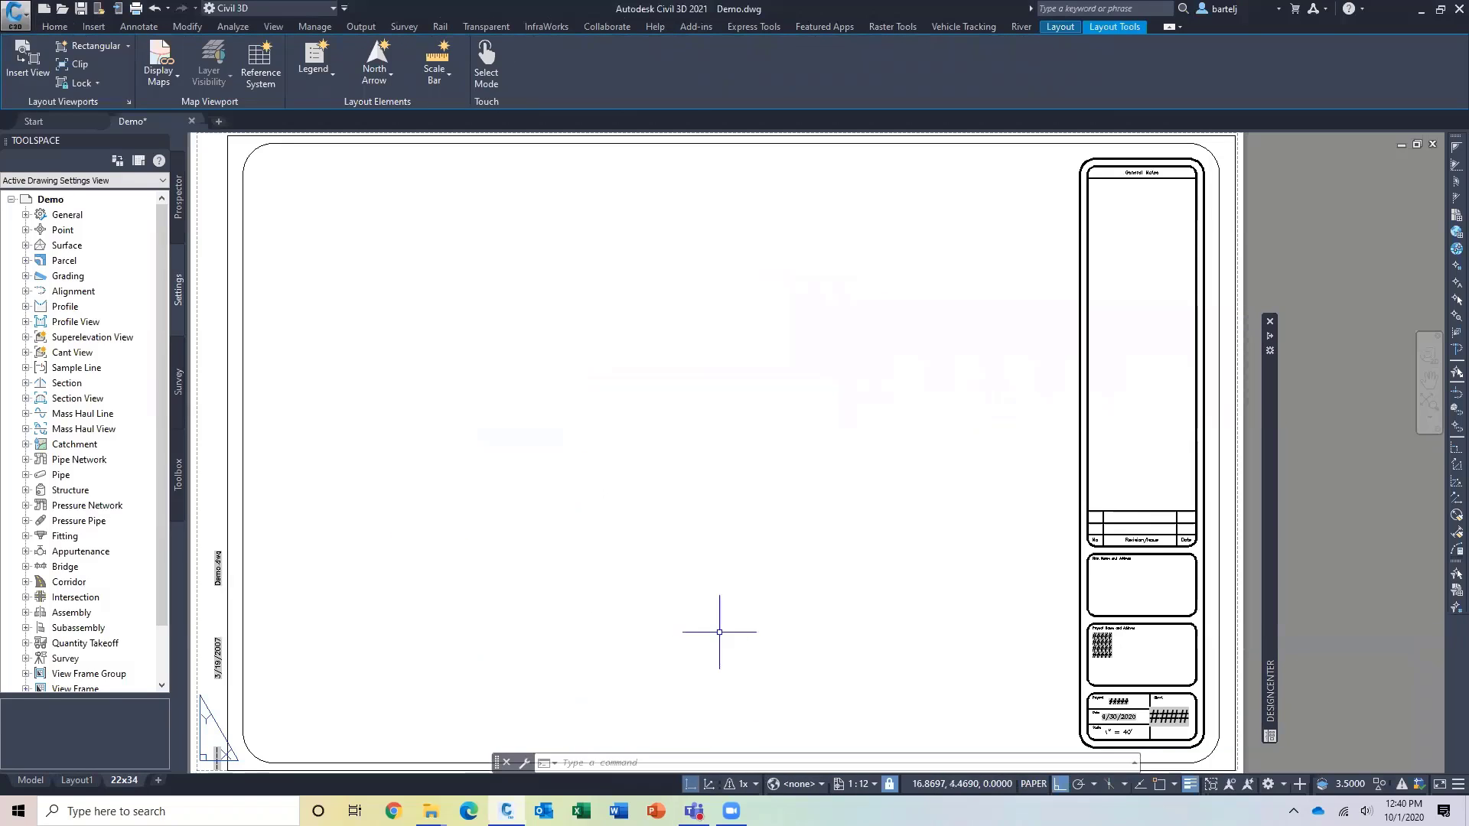
# - Review the 22x34 layout's page setup for plotter, paper size and plot scale, leaving its settings unmodified
pyautogui.rightClick(127, 779)
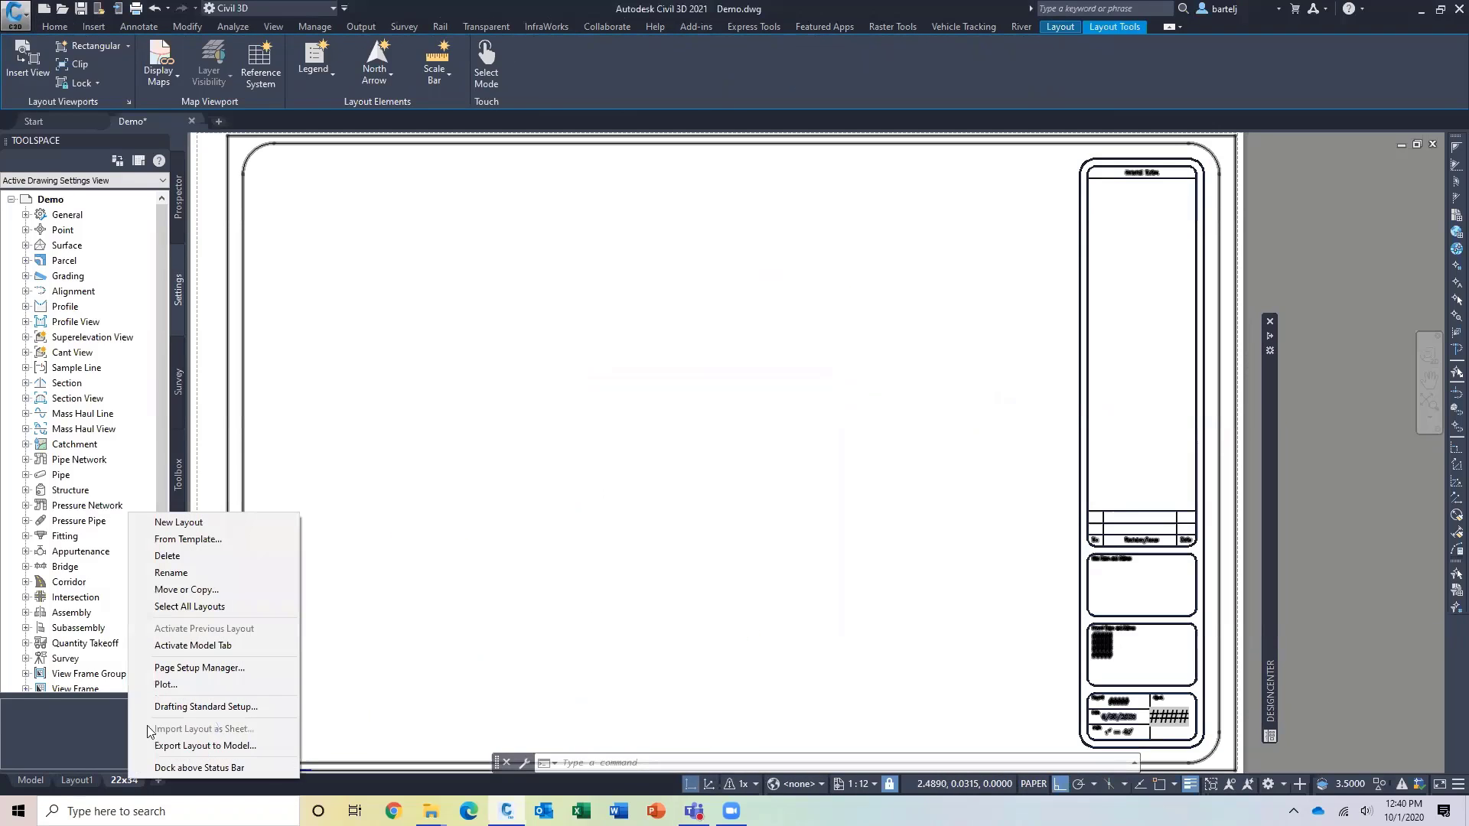
pyautogui.click(187, 668)
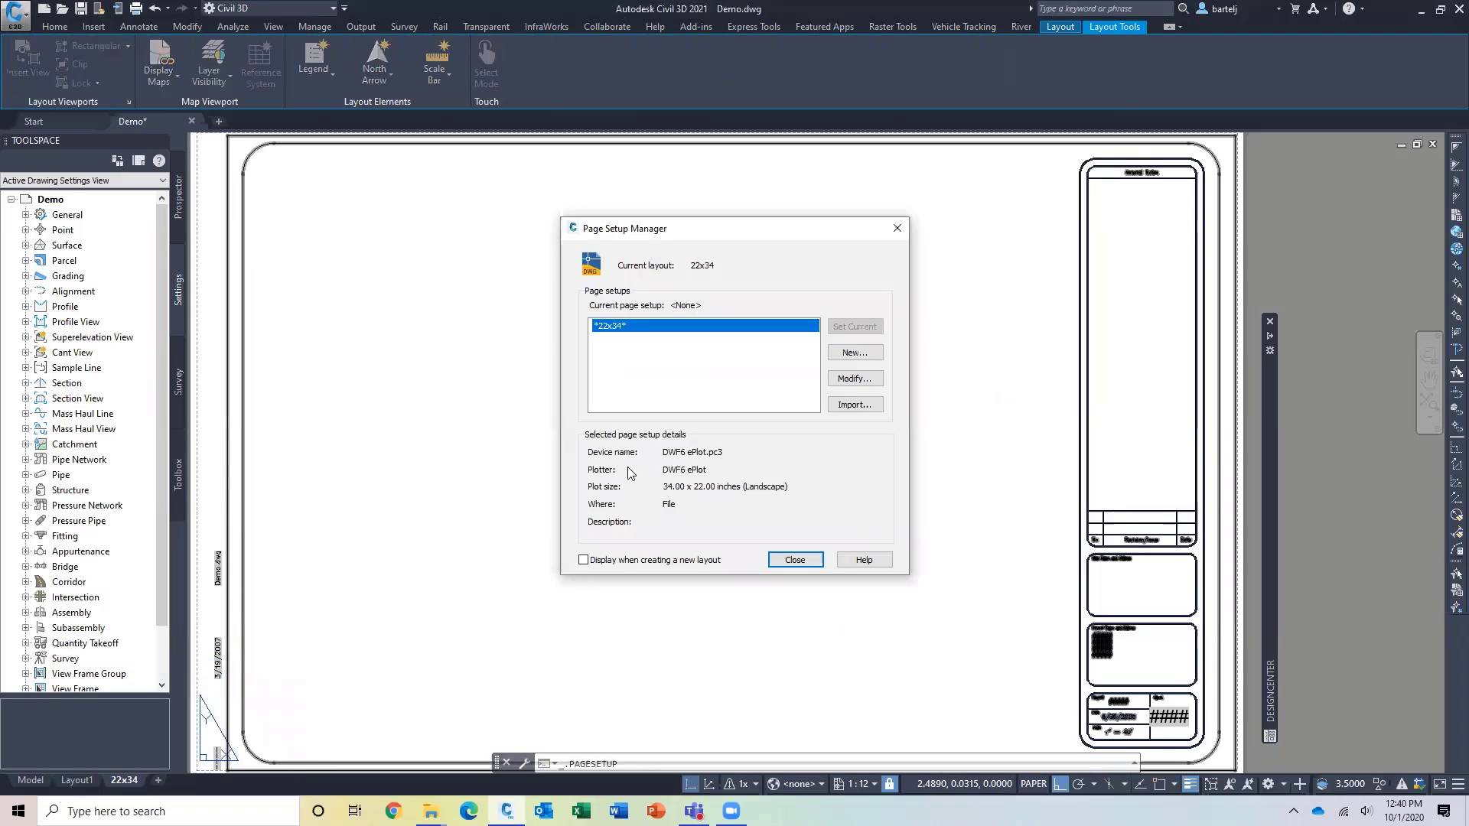
pyautogui.click(842, 378)
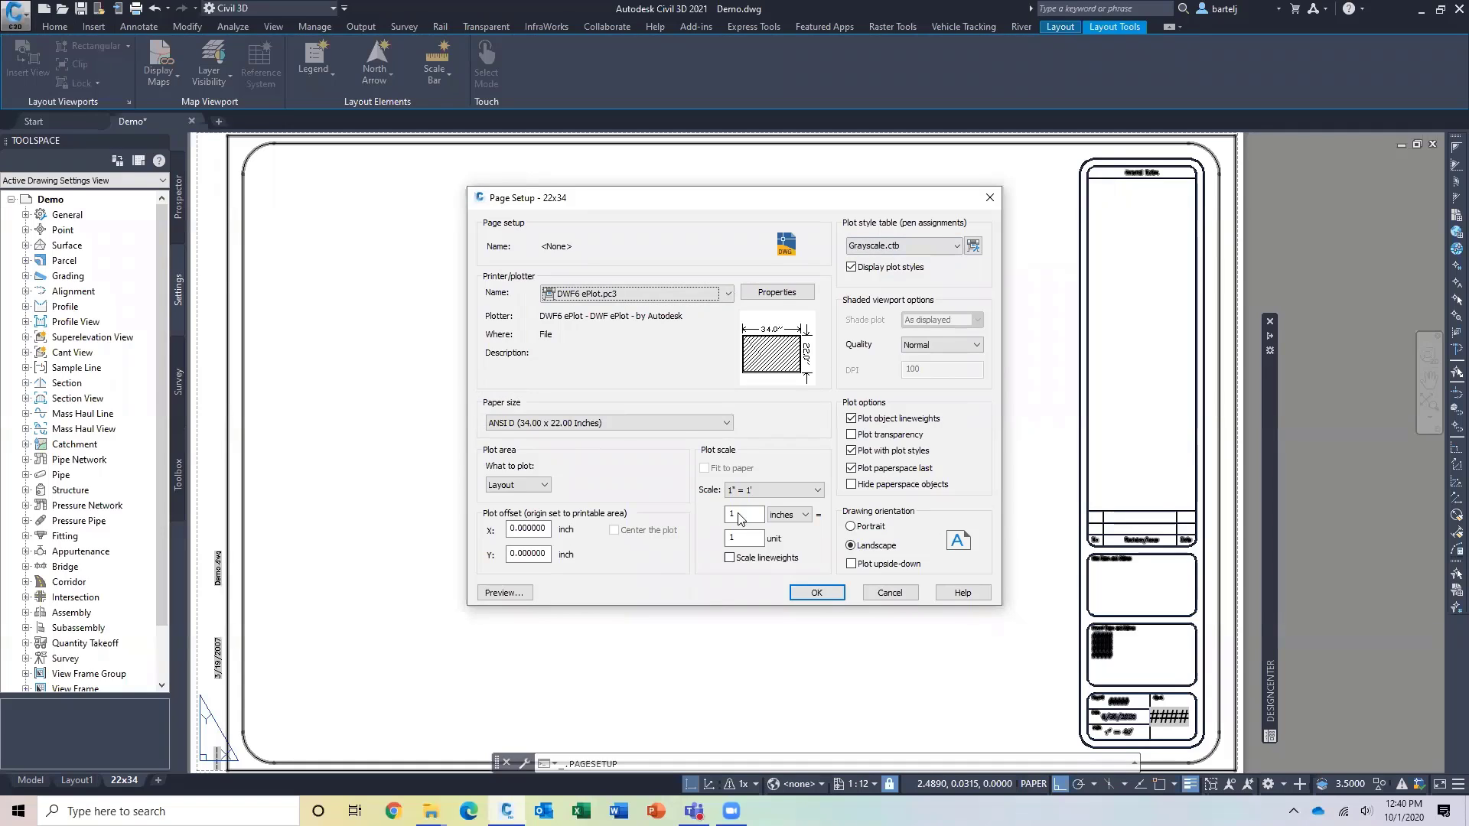
pyautogui.click(890, 593)
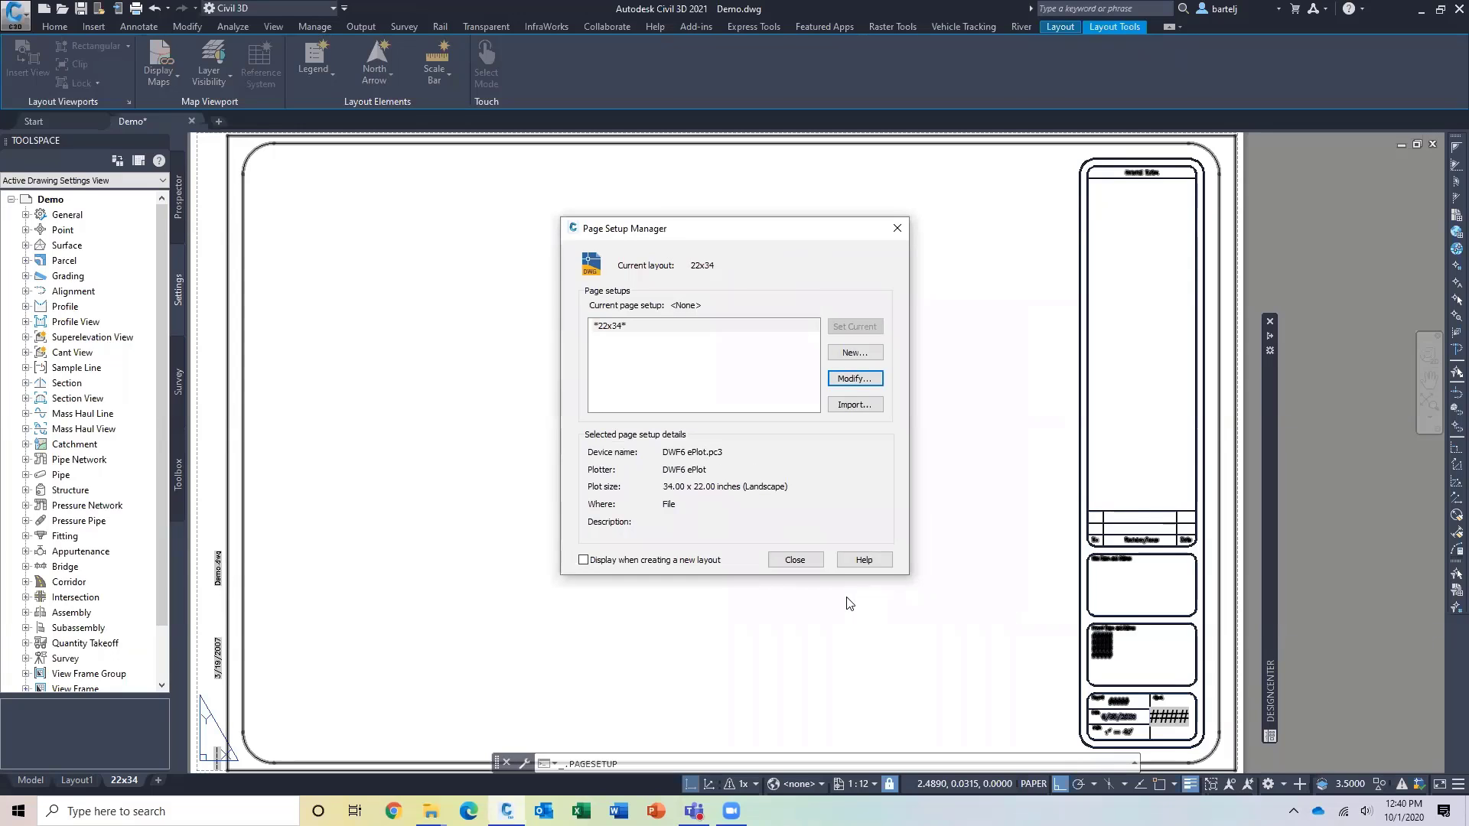
pyautogui.click(795, 560)
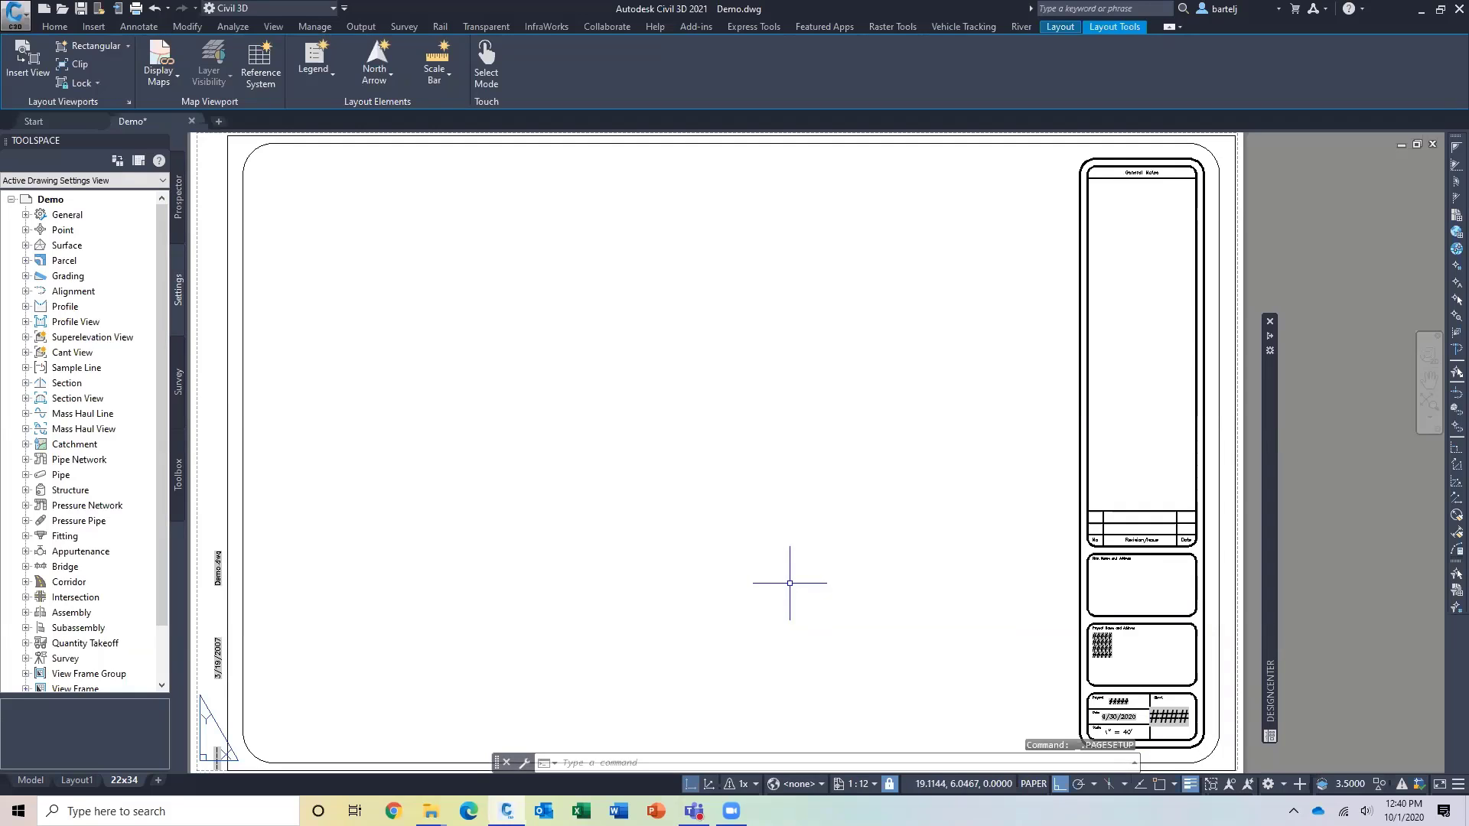
# - Import the Details and Plan & Profile 1 layouts from 30MinWorkoutContent.dwg into the Demo drawing and open Plan & Profile 1
pyautogui.moveTo(1270, 342)
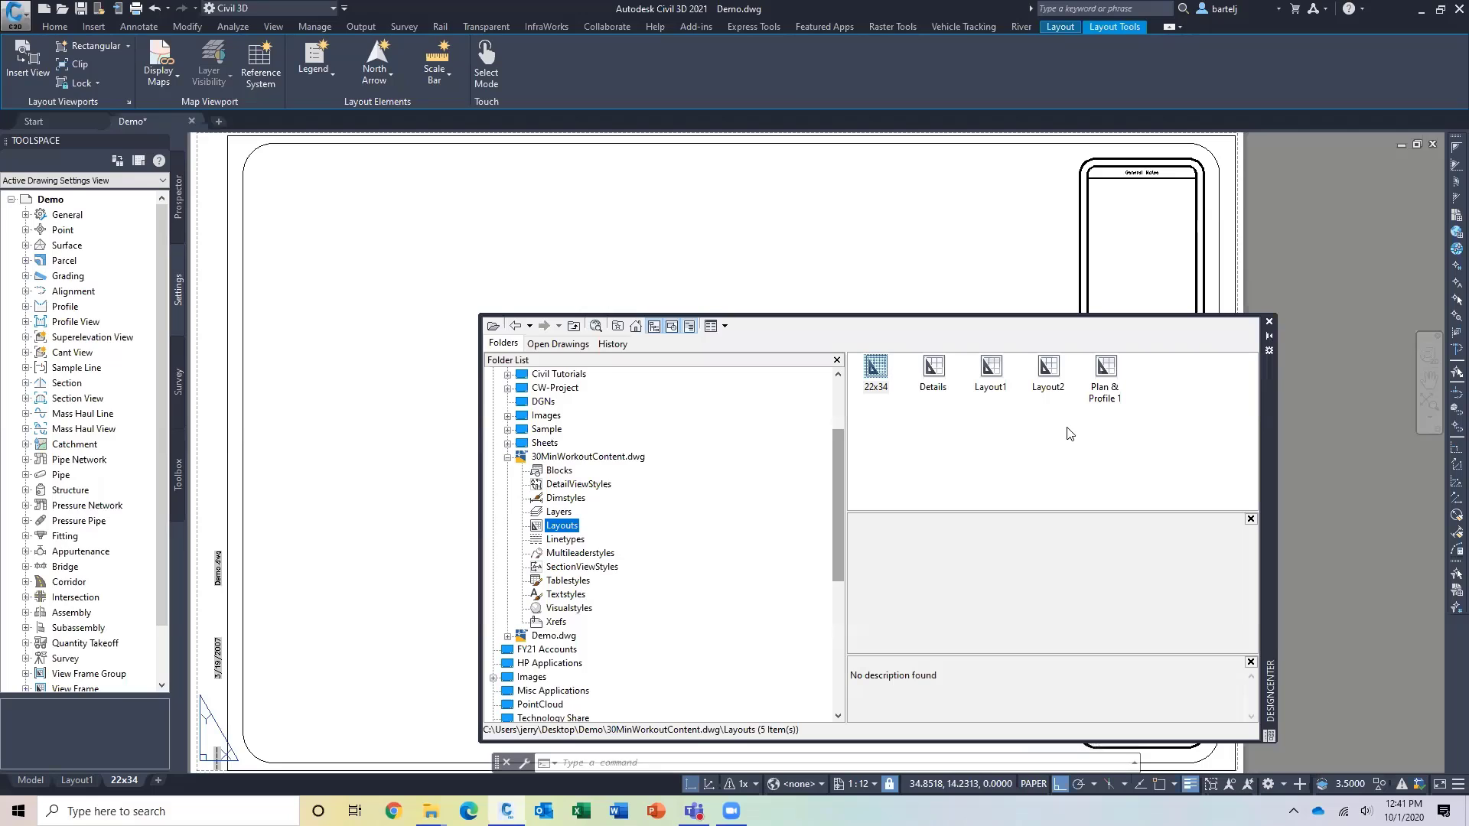
pyautogui.click(1109, 383)
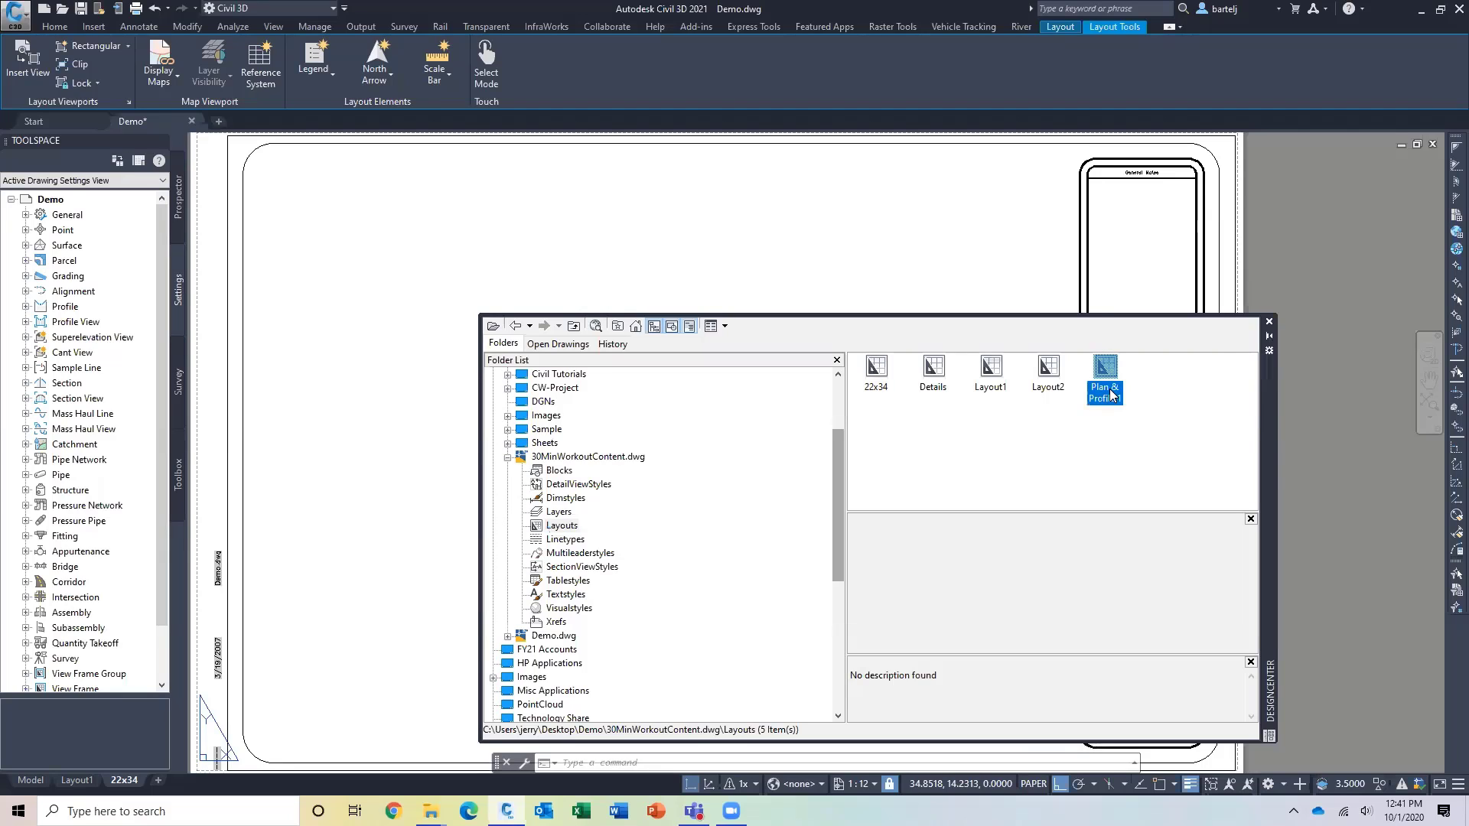
pyautogui.keyDown('ctrl'); pyautogui.click(936, 383); pyautogui.keyUp('ctrl')
pyautogui.moveTo(376, 570); pyautogui.dragTo(377, 582)
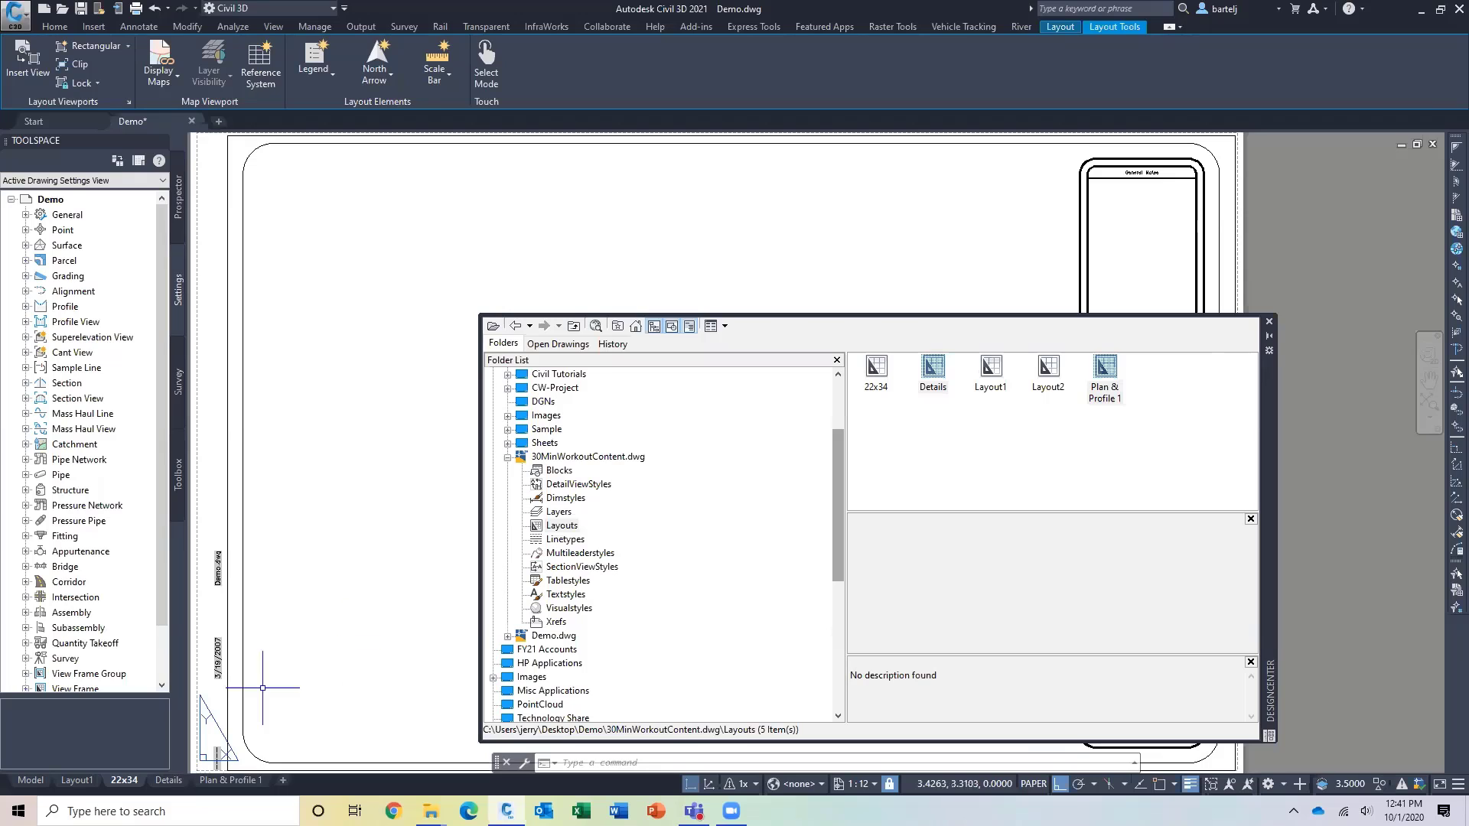
pyautogui.click(239, 781)
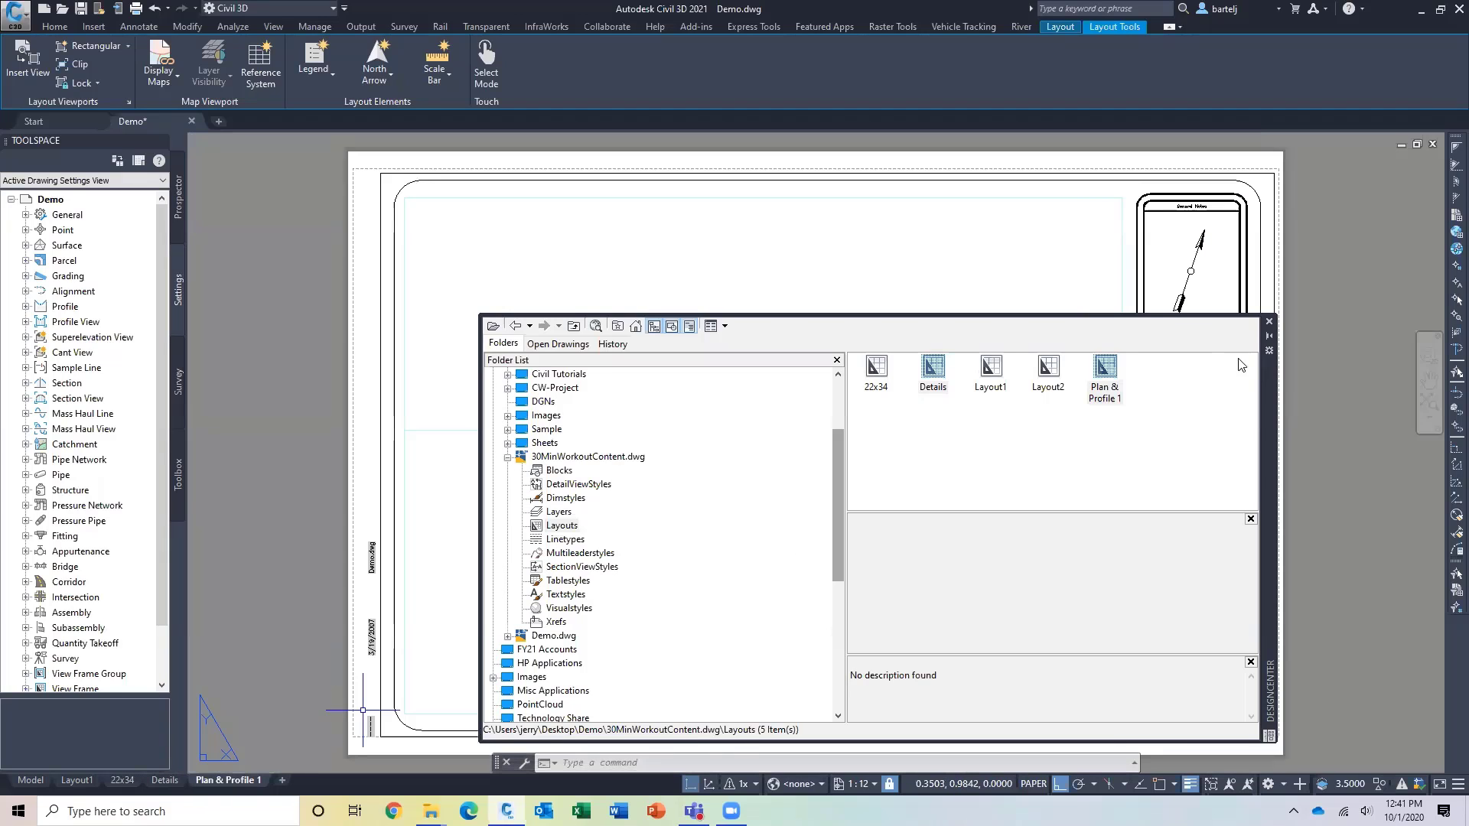
pyautogui.click(1268, 339)
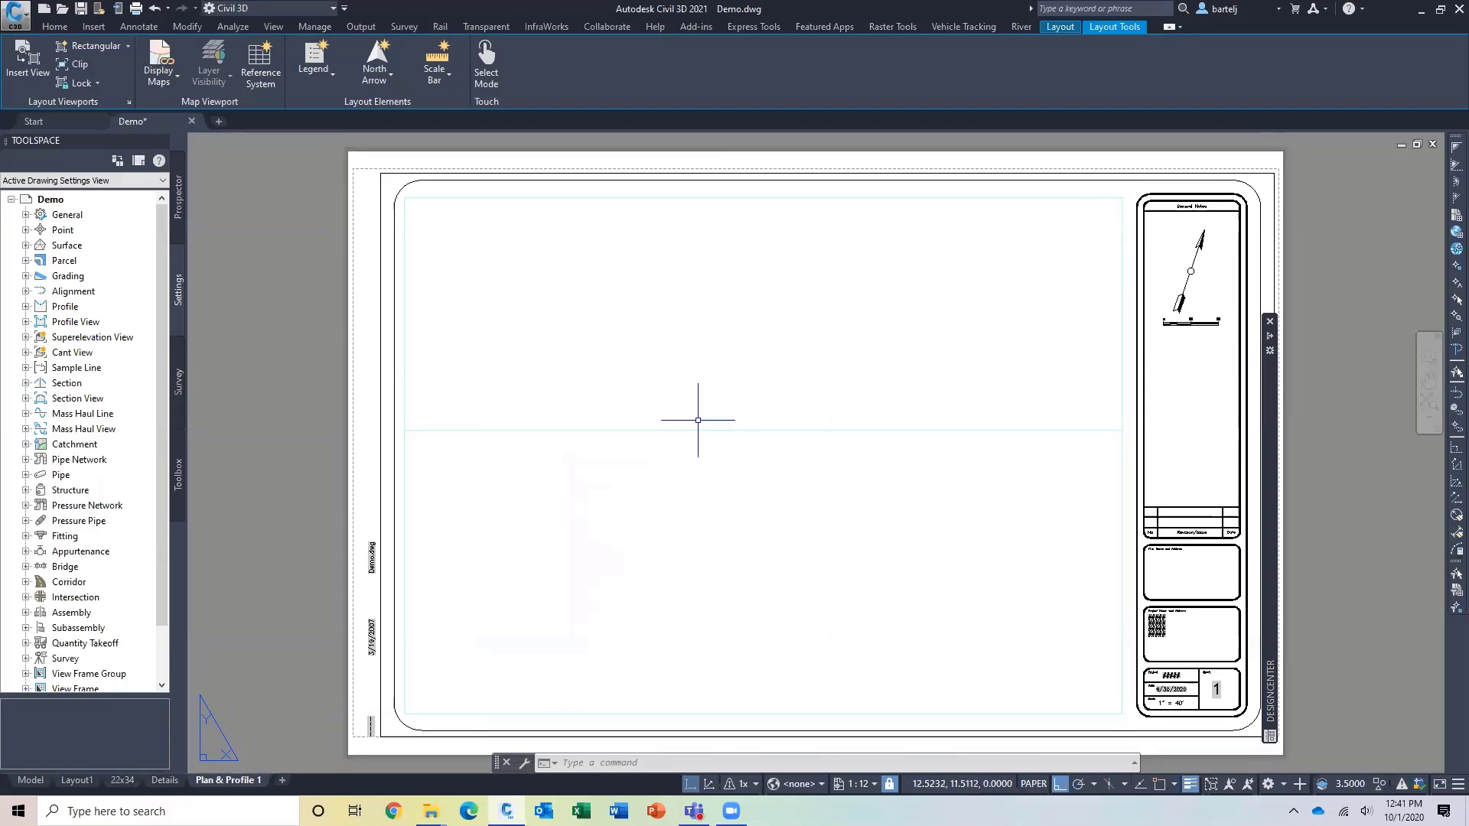
# - Highlight both viewports on the Plan & Profile 1 layout to inspect them, and clear the selection
pyautogui.click(696, 420)
pyautogui.click(679, 449)
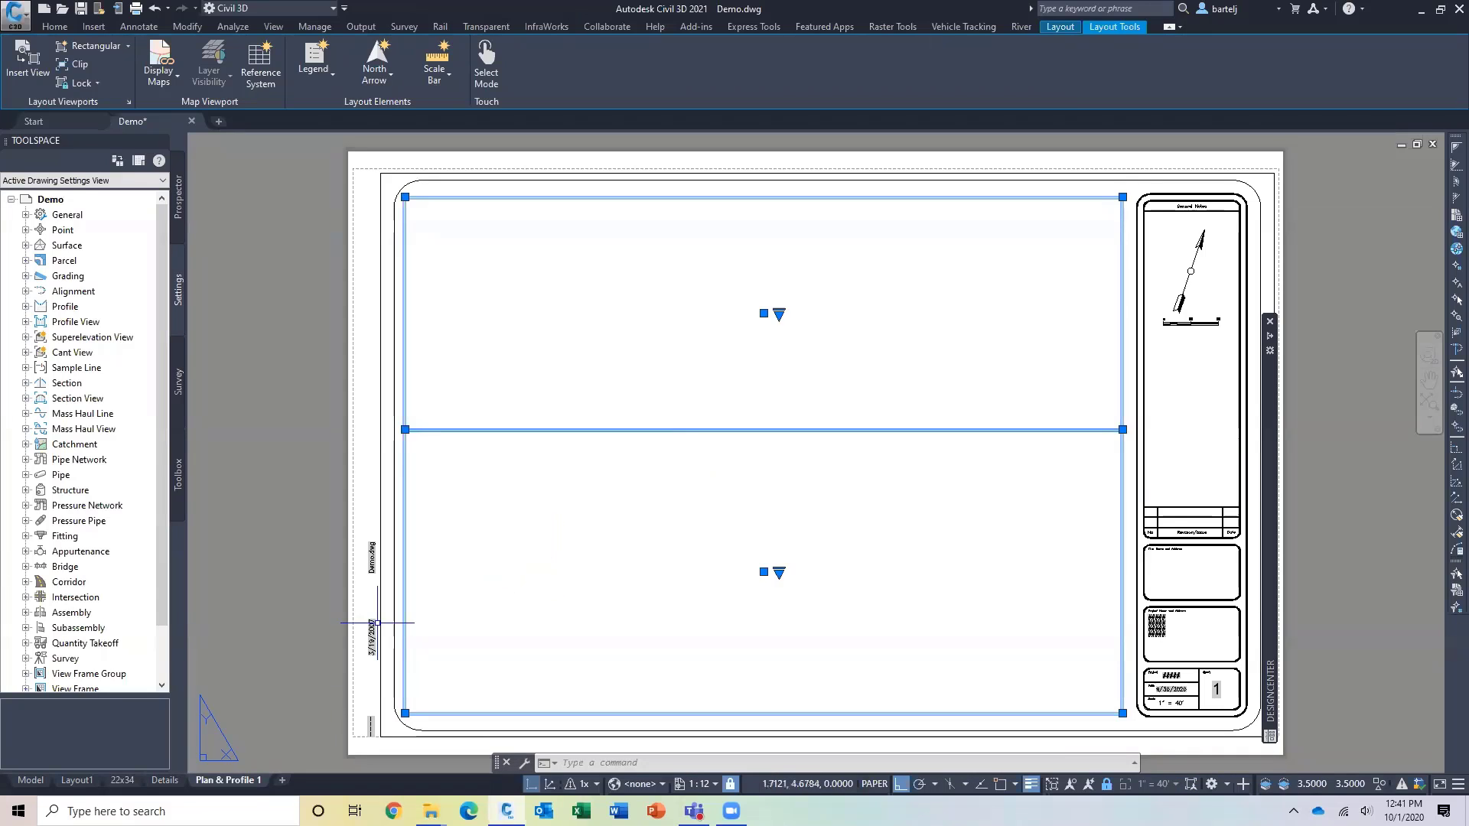
pyautogui.press('Escape')
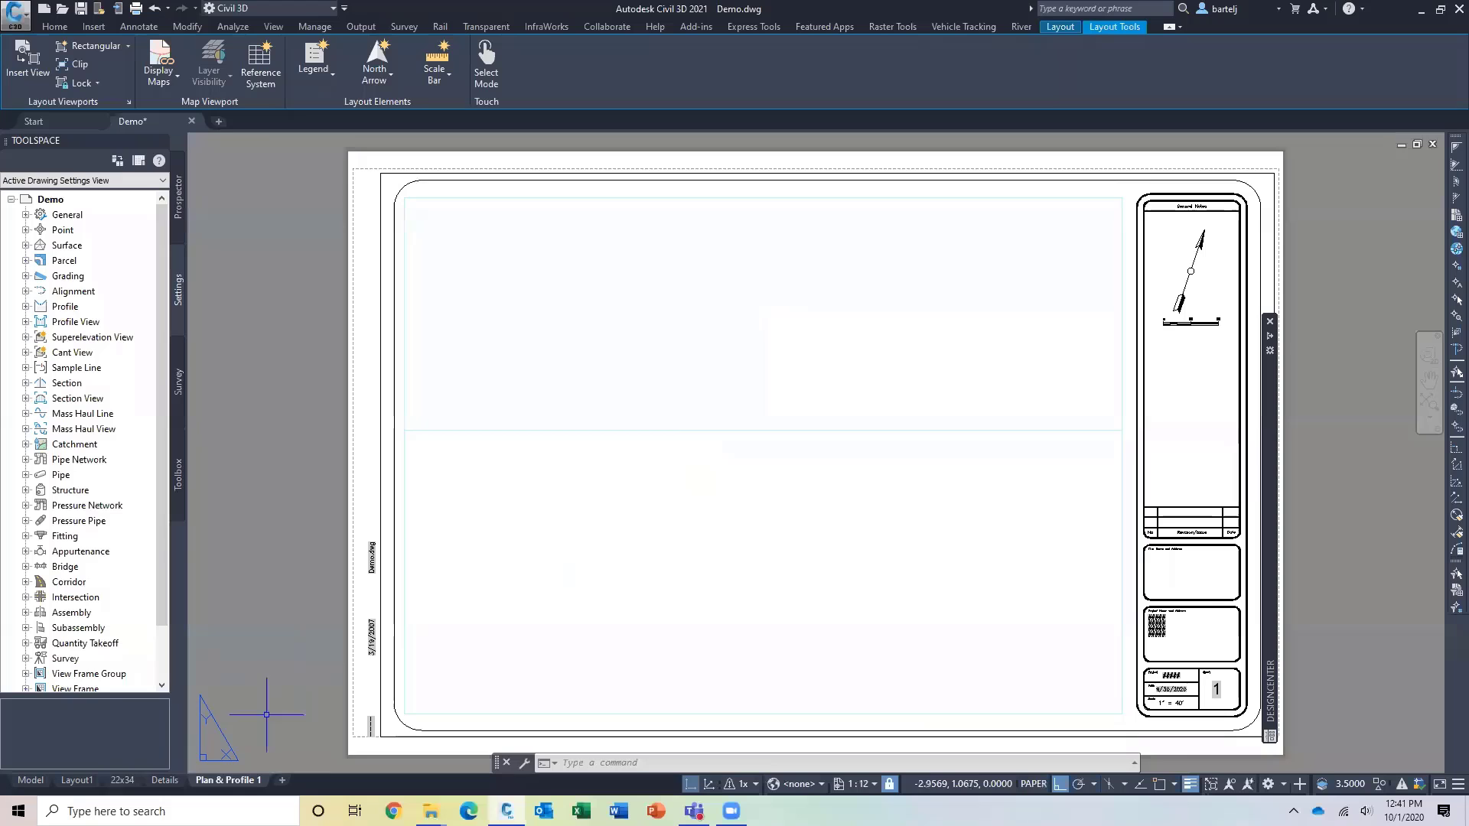
# - Open the Details layout and examine the drawing's external references with XREF, closing the list when done
pyautogui.click(165, 779)
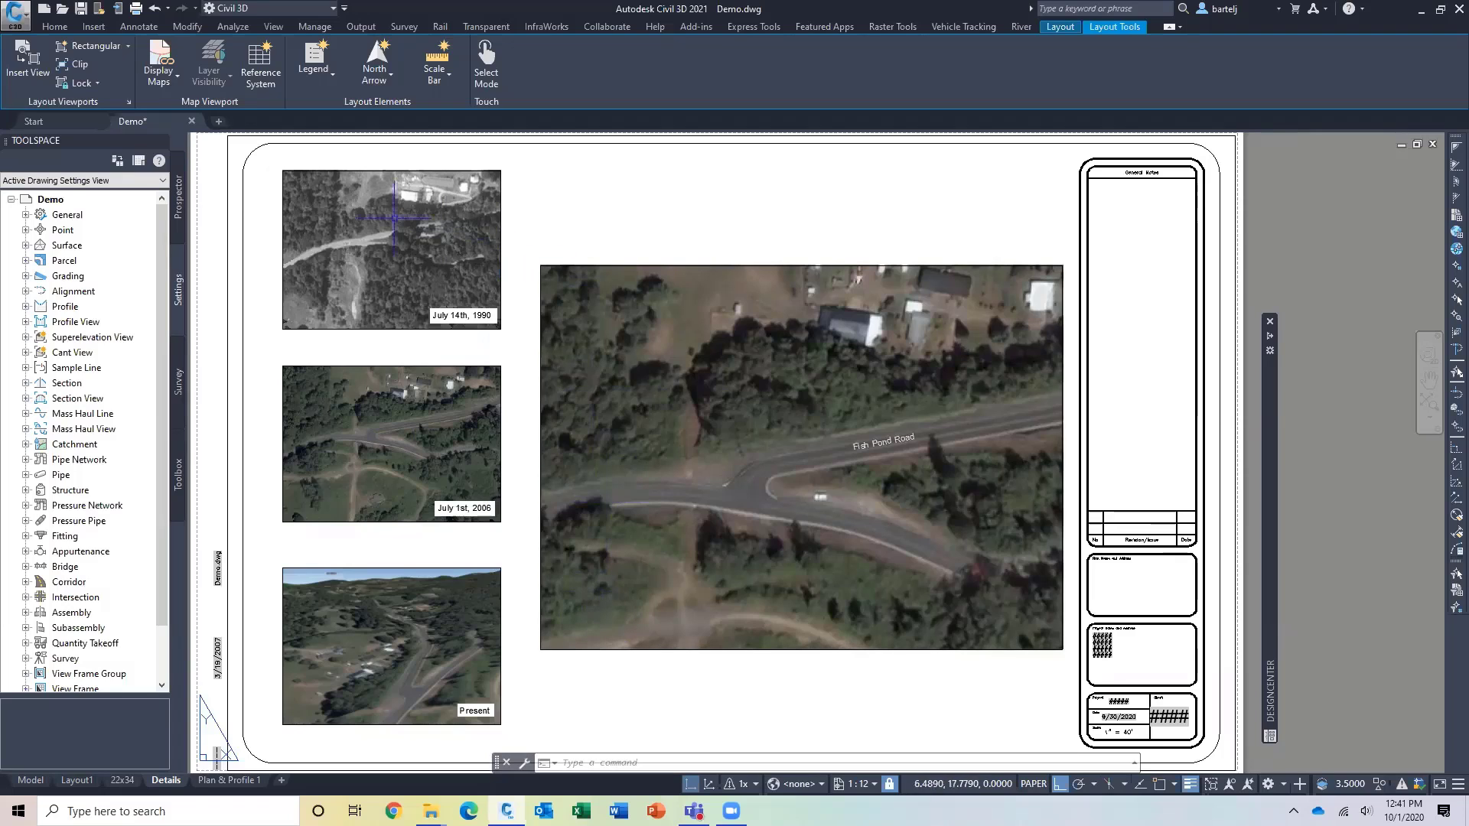
pyautogui.press('Escape')
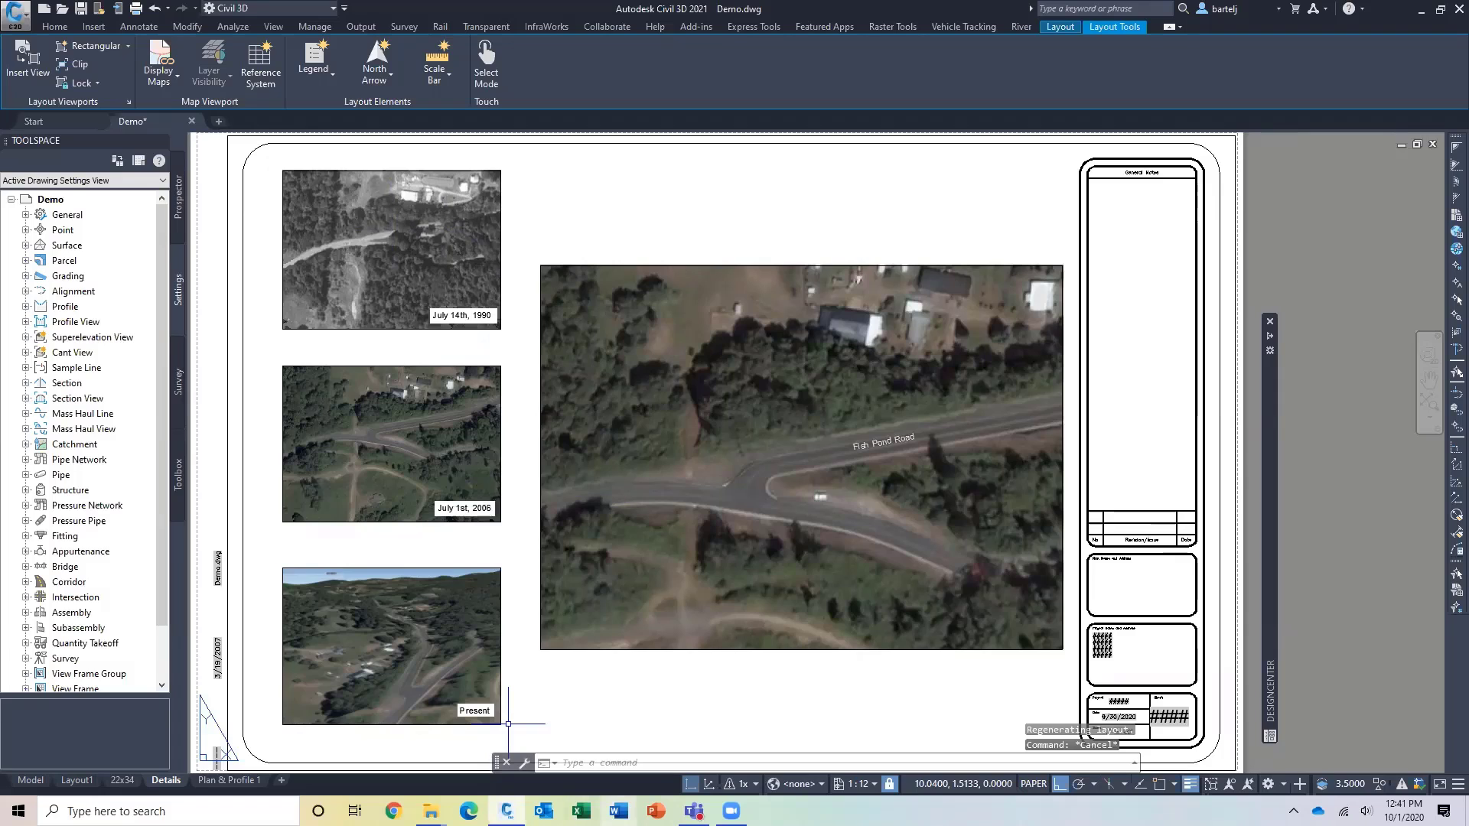
pyautogui.write('XREF')
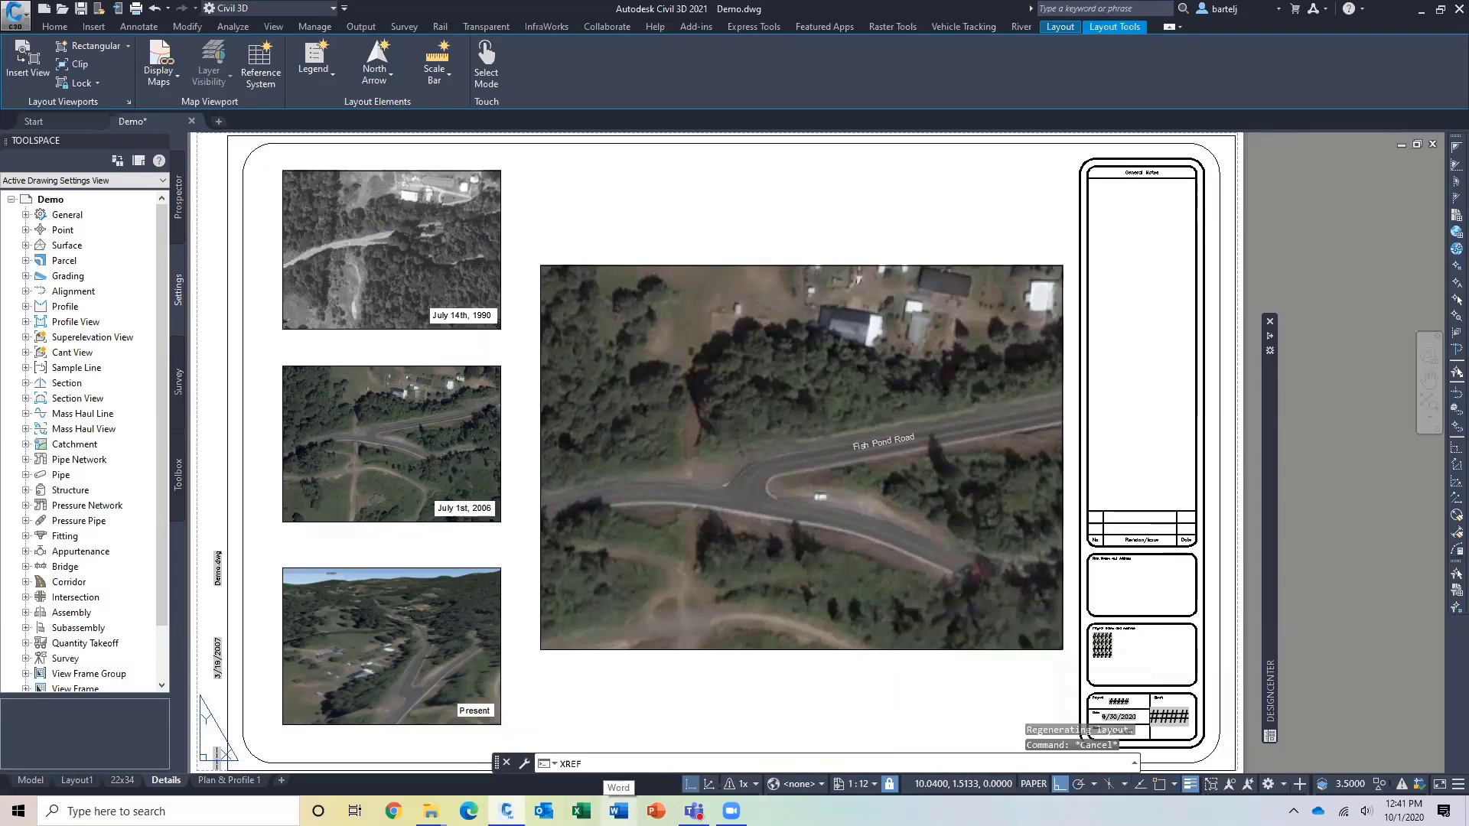
pyautogui.press('Return')
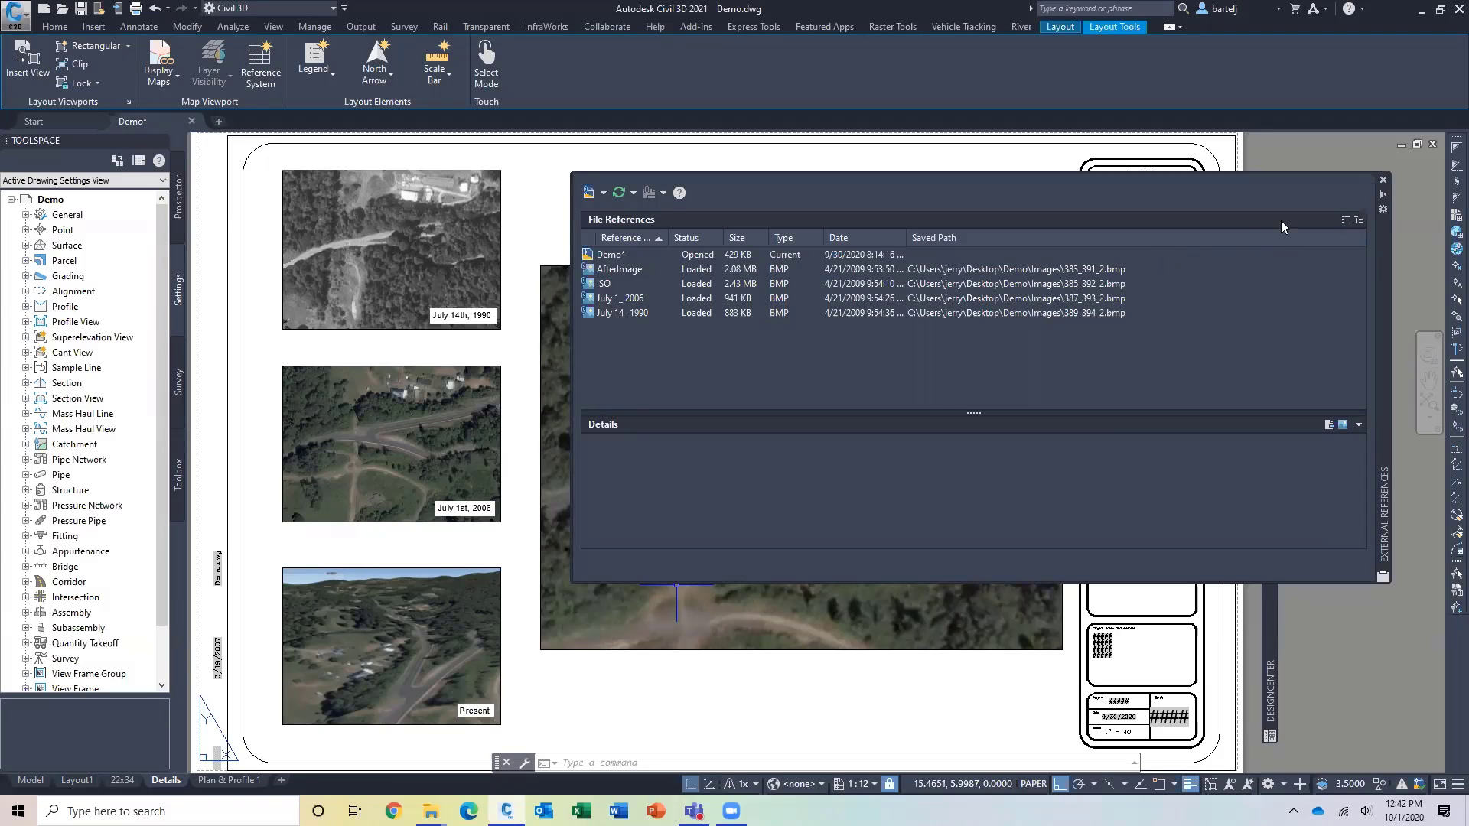
pyautogui.click(1383, 181)
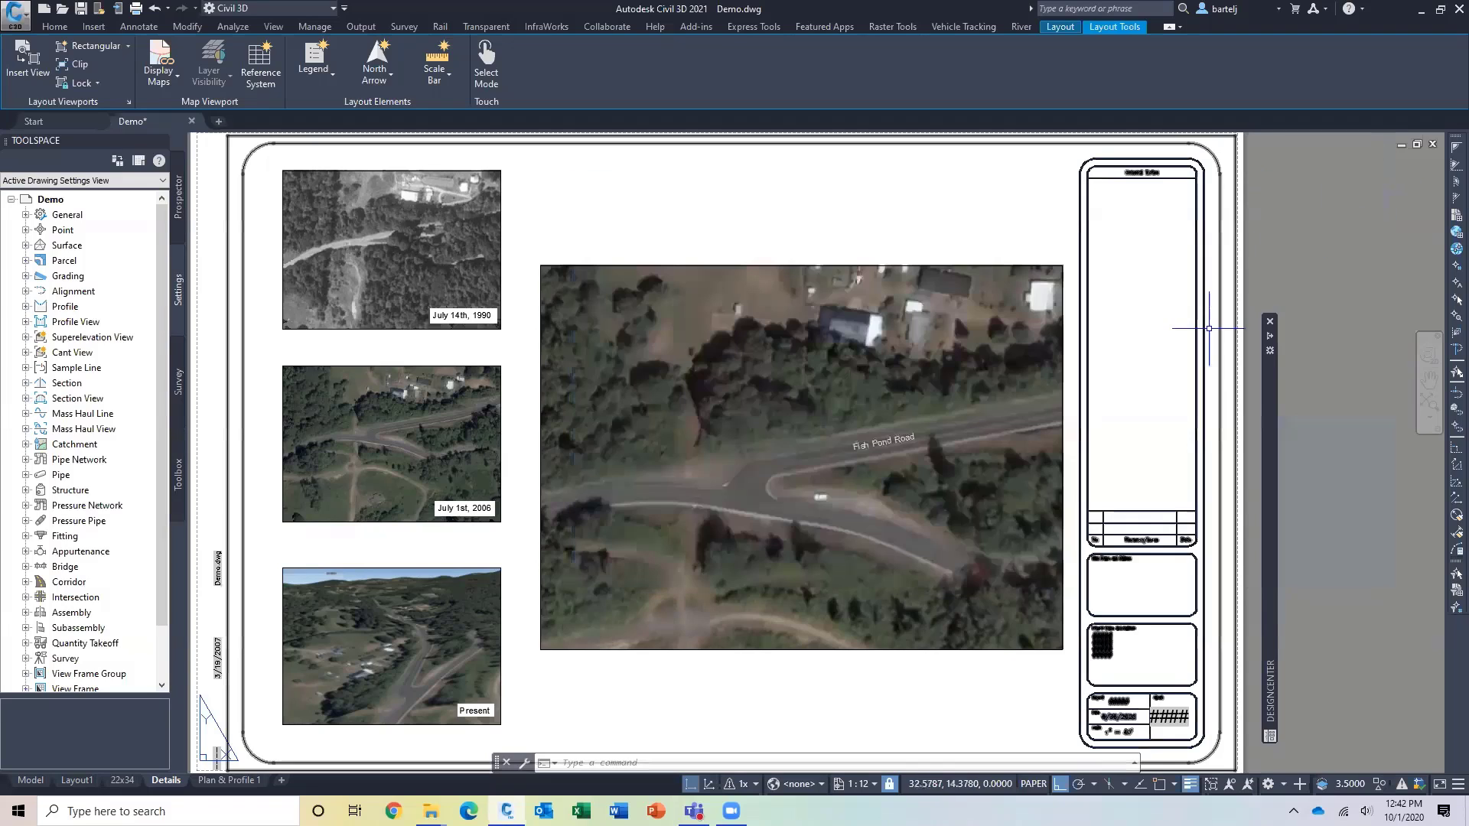
# - Collapse the 30MinWorkoutContent.dwg and Demo folder branches in the DesignCenter folder tree
pyautogui.moveTo(1270, 407)
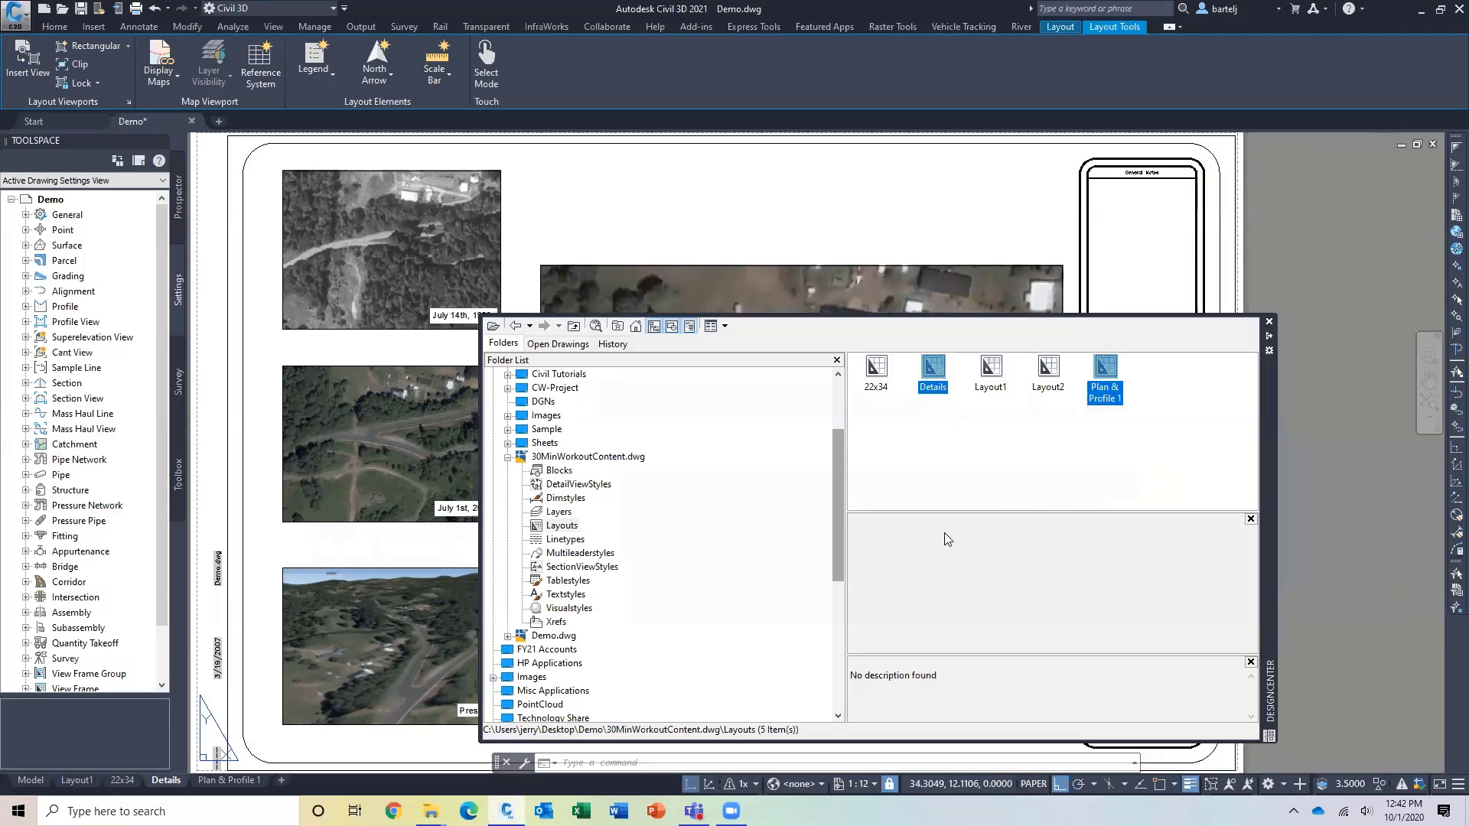
pyautogui.moveTo(834, 511); pyautogui.dragTo(832, 476)
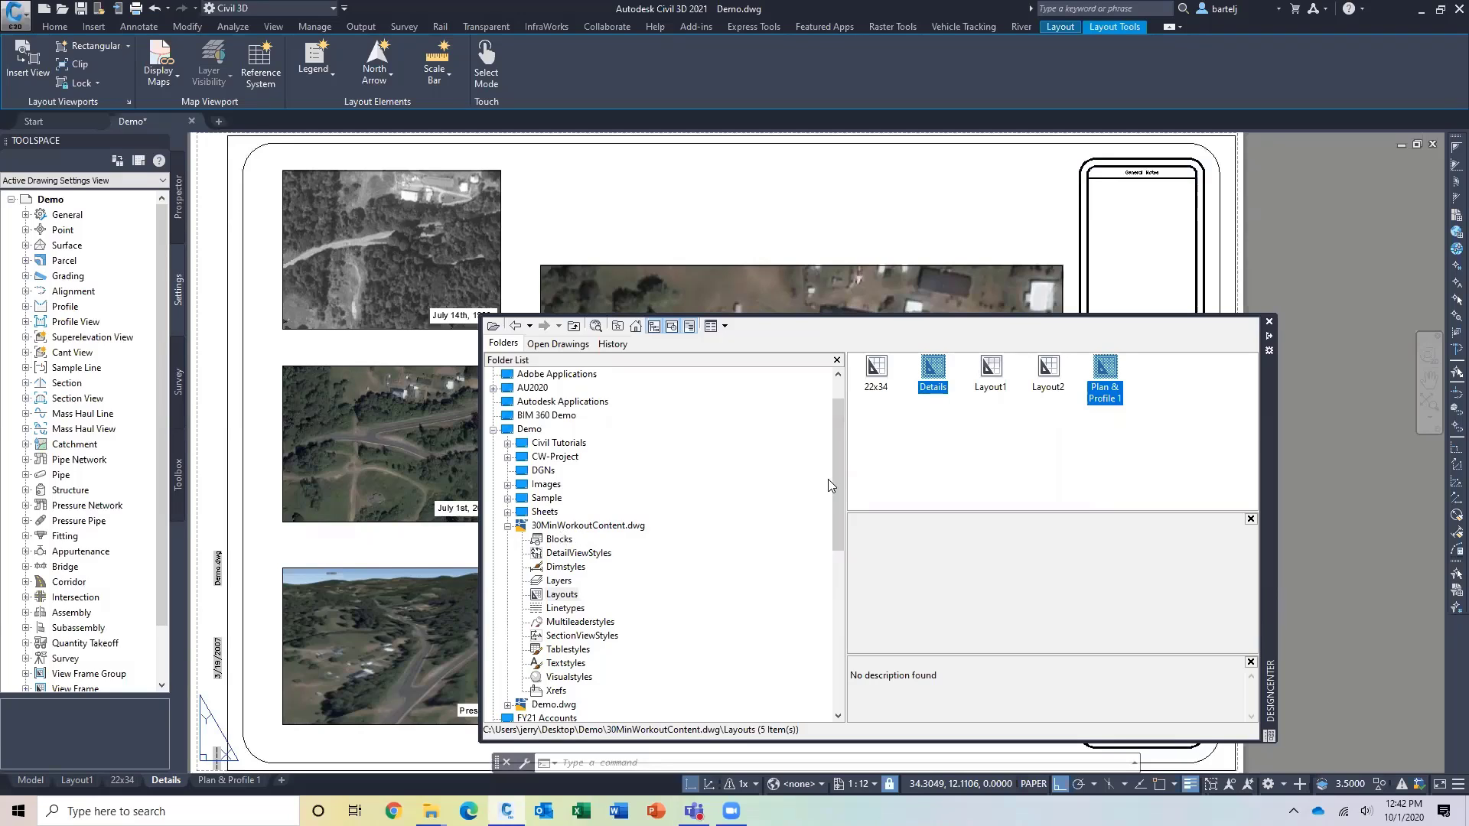
pyautogui.moveTo(838, 480); pyautogui.dragTo(838, 443)
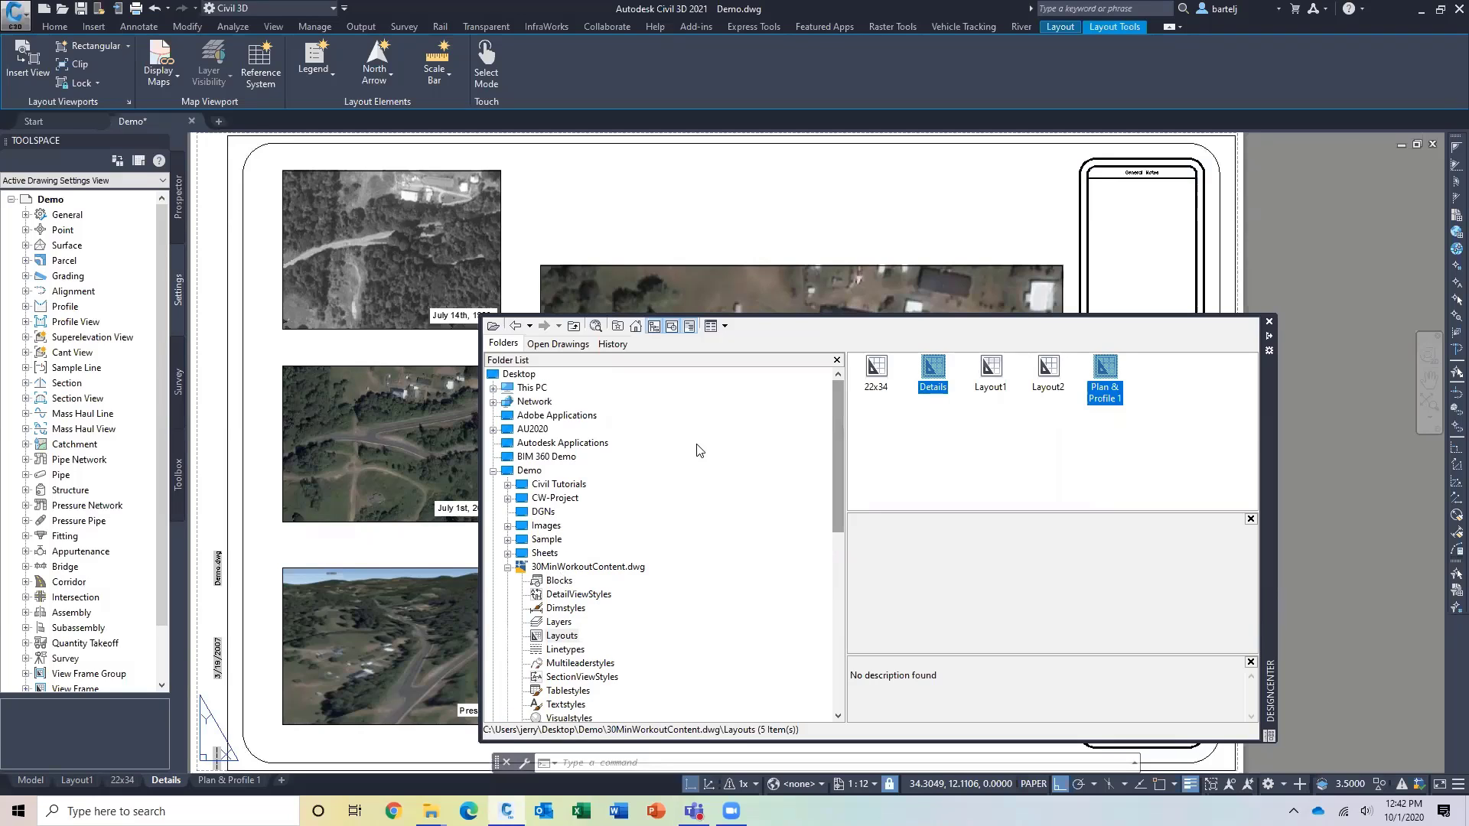
pyautogui.click(508, 567)
pyautogui.click(493, 471)
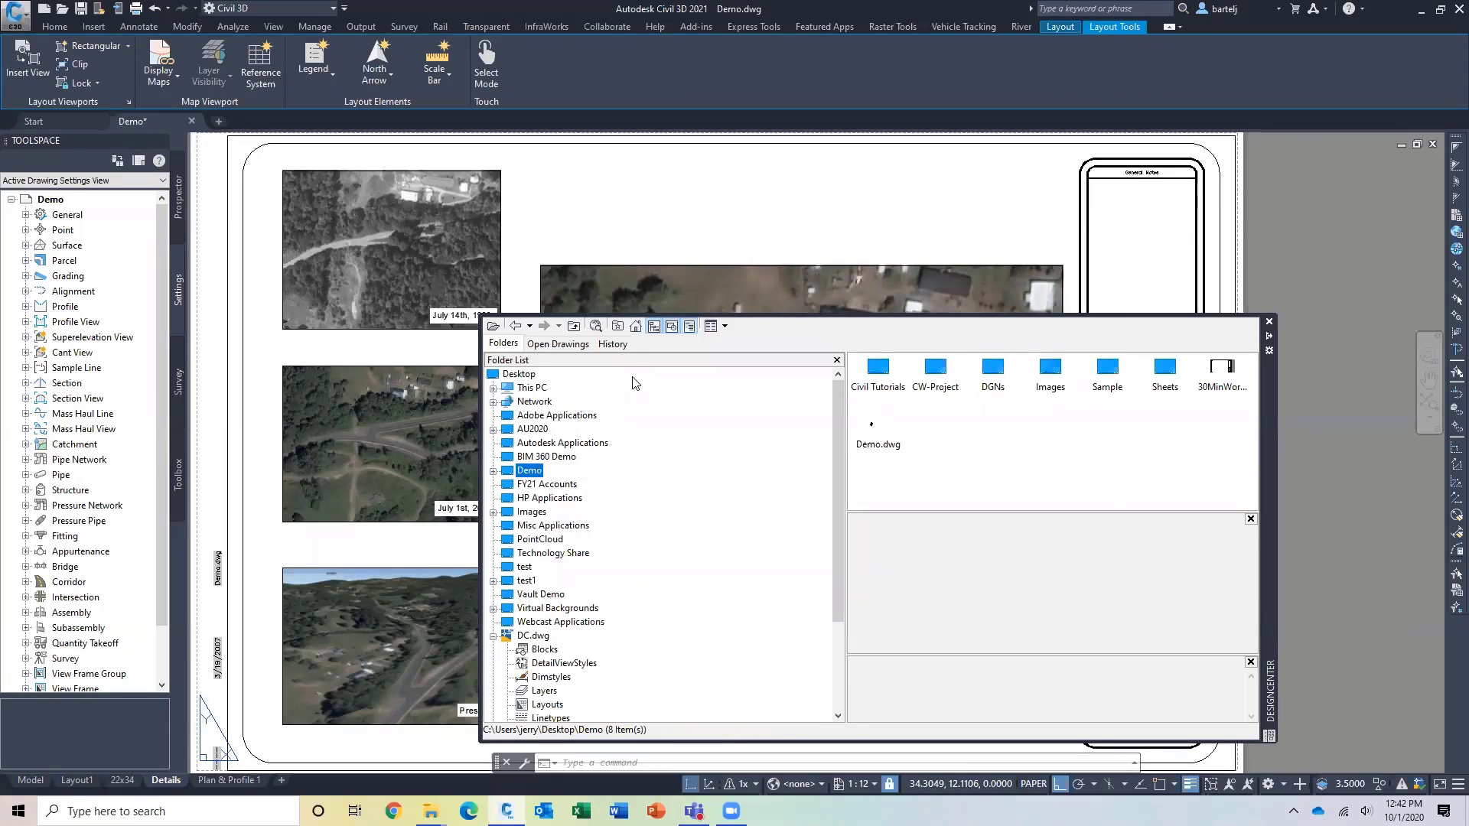
# - Go to DesignCenter's home Sample folder and expand en-us down to the sample drawings in its DesignCenter subfolder
pyautogui.click(636, 328)
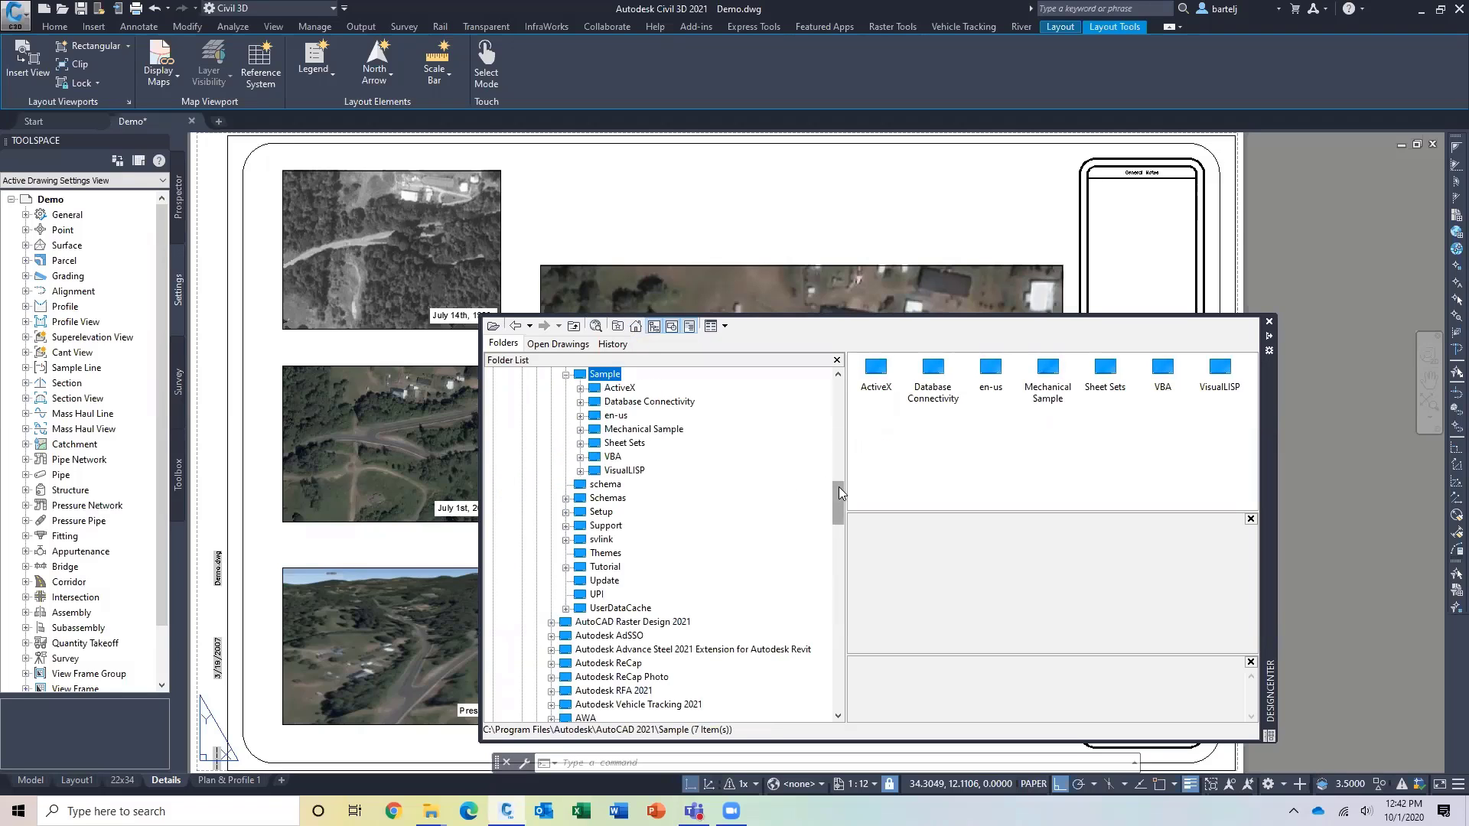
pyautogui.moveTo(838, 486)
pyautogui.mouseDown()
pyautogui.moveTo(840, 389)
pyautogui.moveTo(846, 483)
pyautogui.mouseUp()
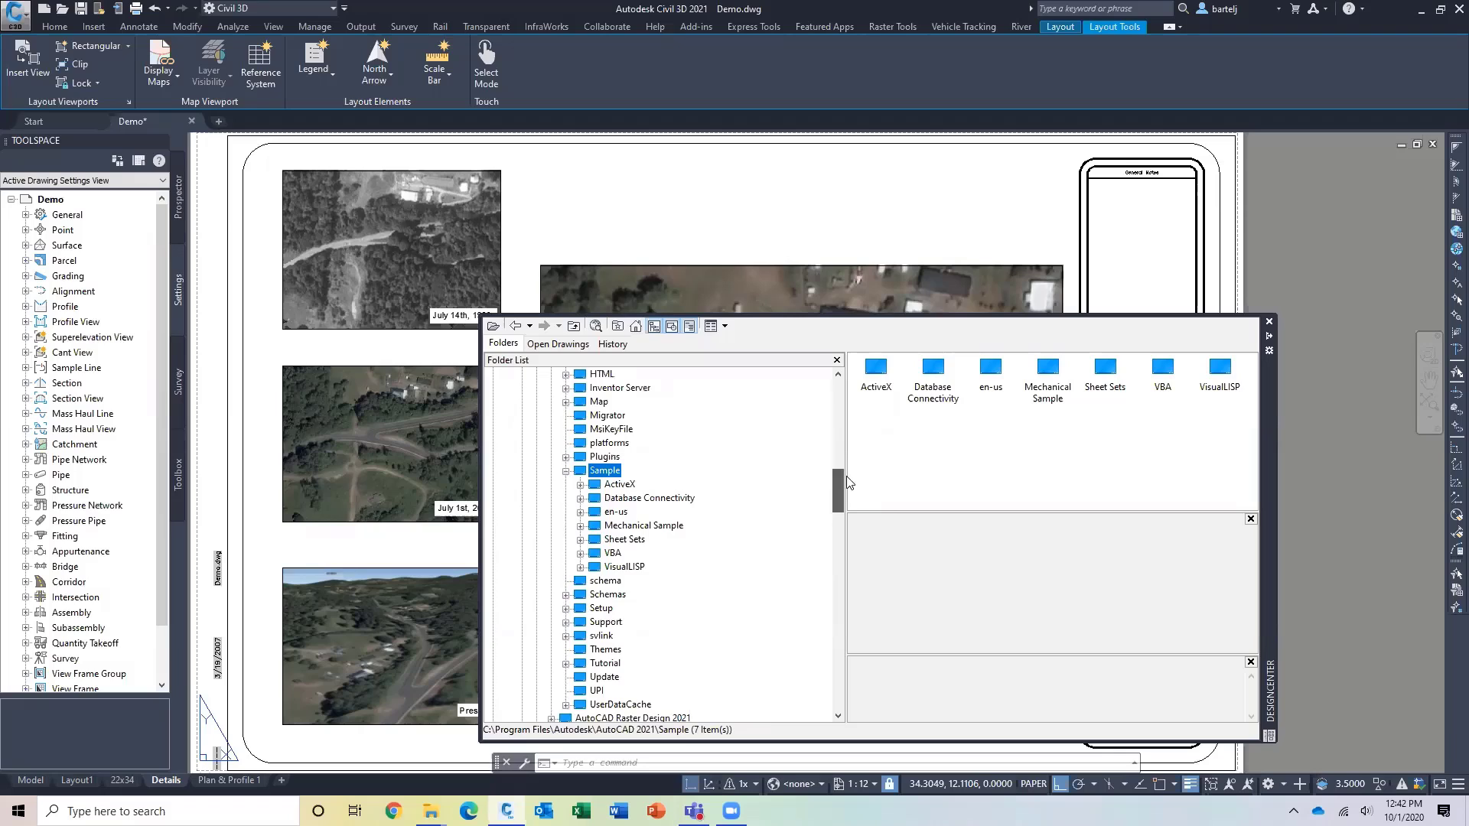
pyautogui.click(579, 513)
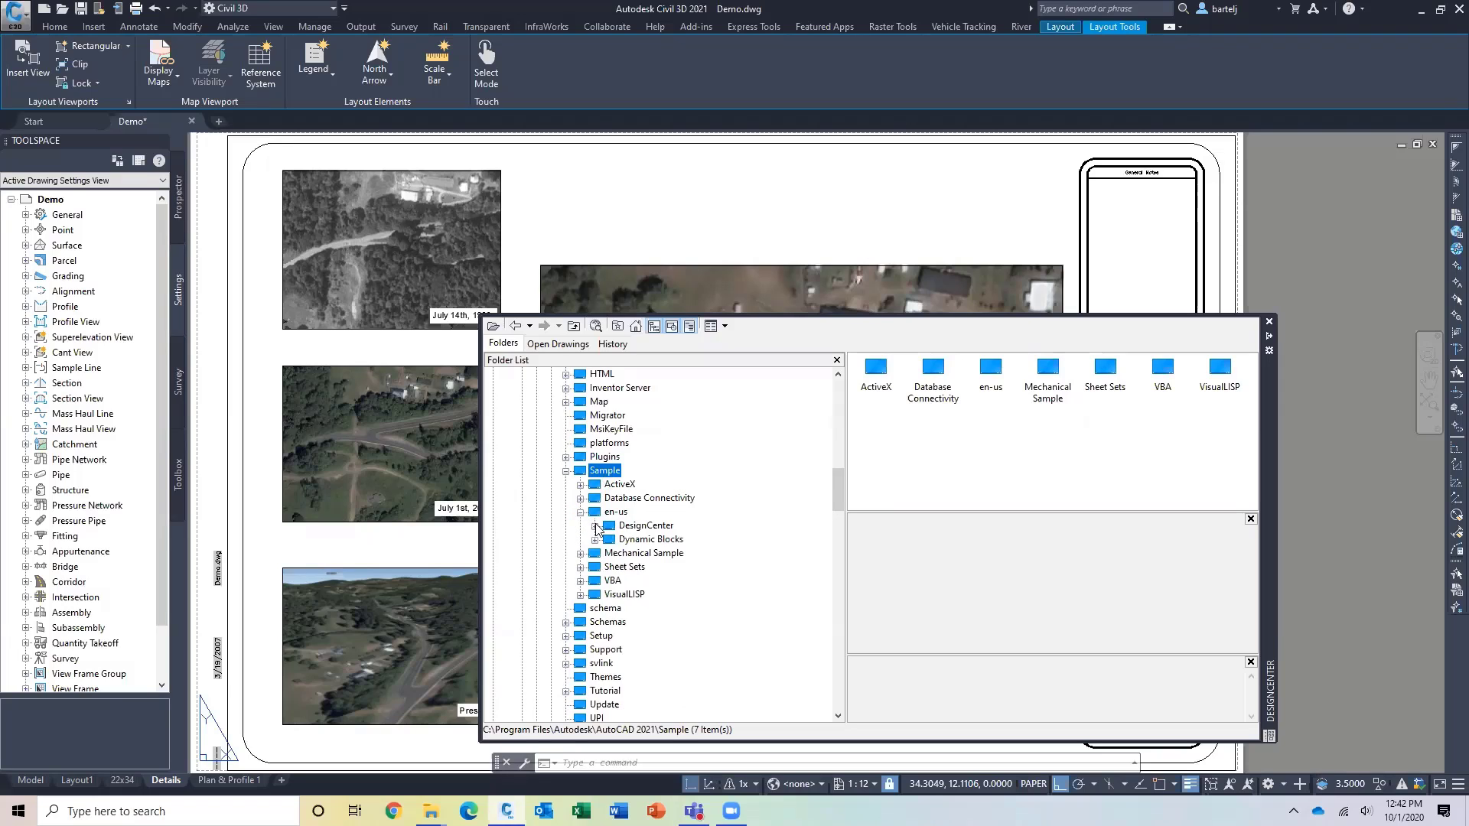
pyautogui.click(595, 525)
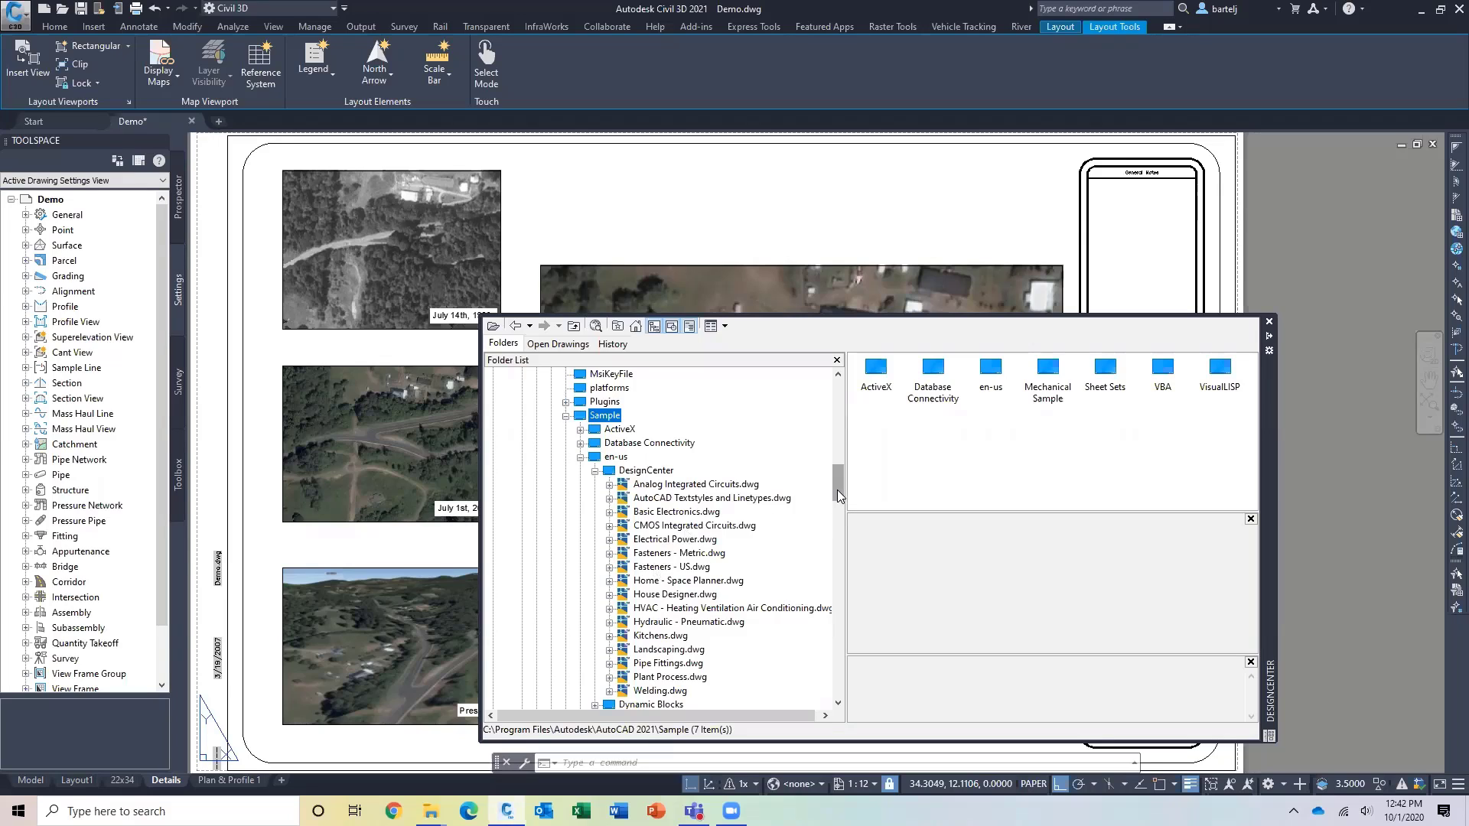
# - Browse C3D > Help > Civil Tutorials > Drawings in the AutoCAD 2021 folder and display the blocks in Corridor-3b.dwg
pyautogui.moveTo(838, 491); pyautogui.dragTo(597, 469)
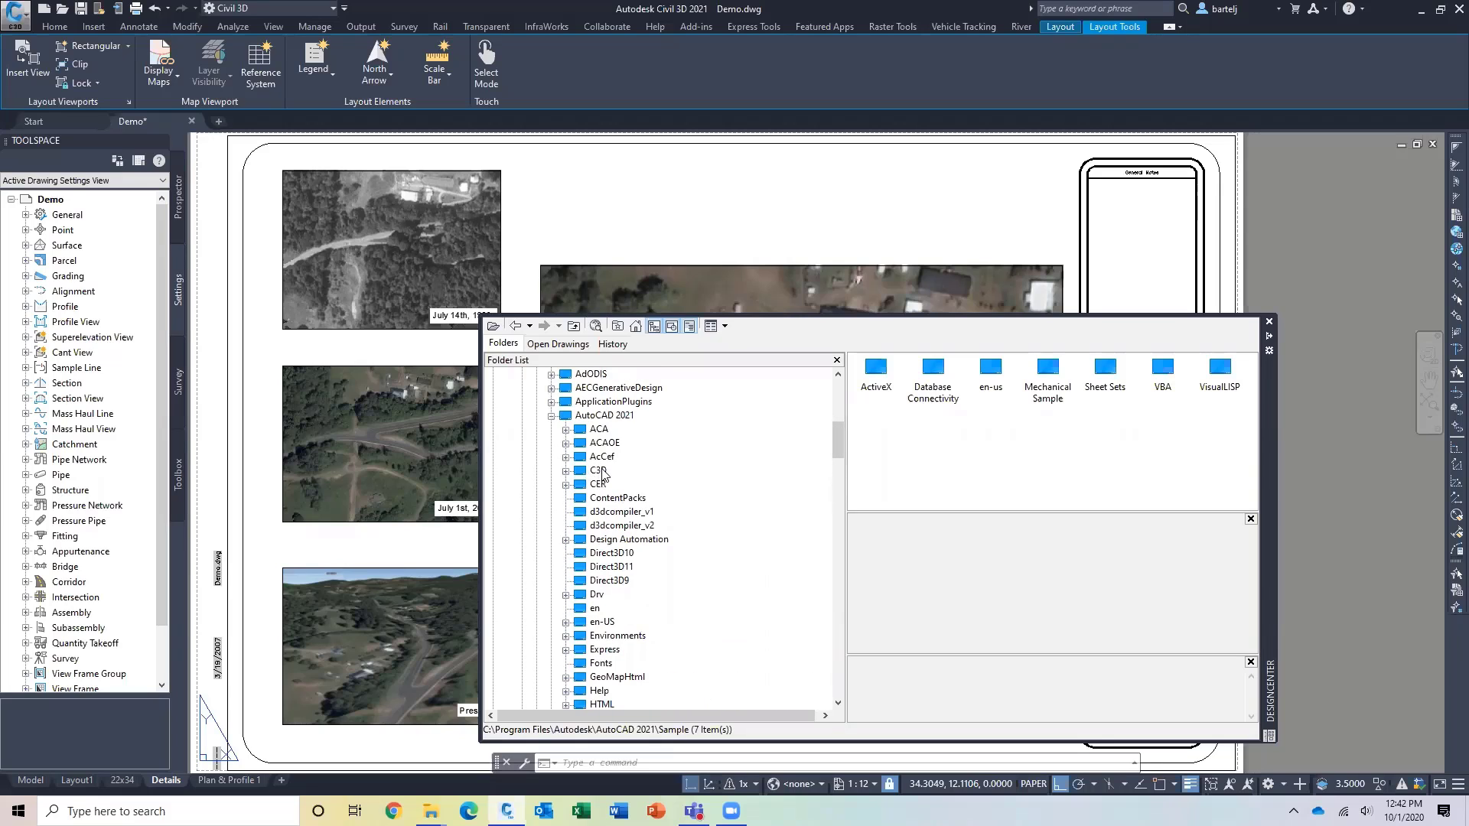
pyautogui.click(566, 471)
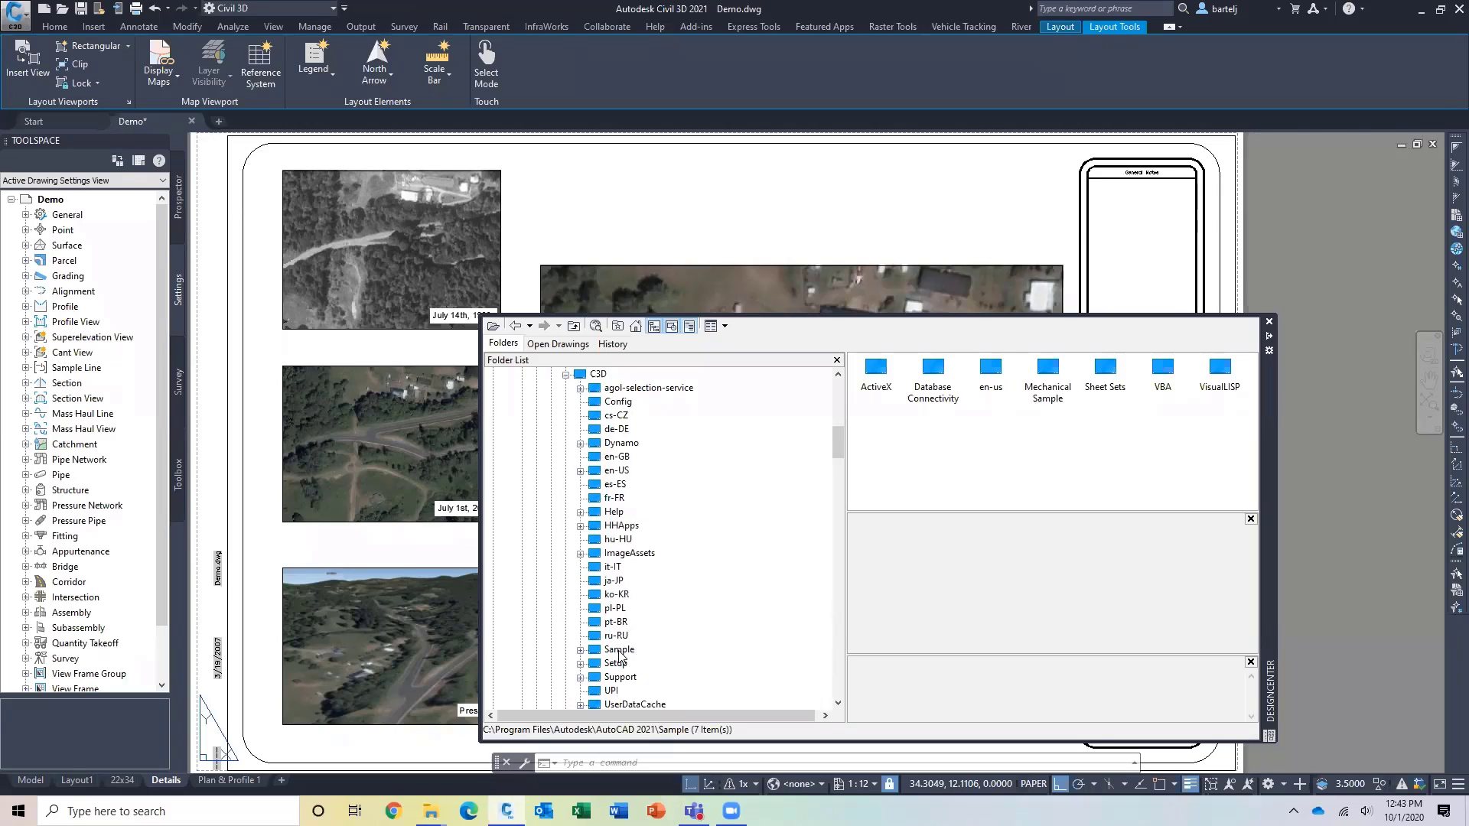
pyautogui.click(581, 512)
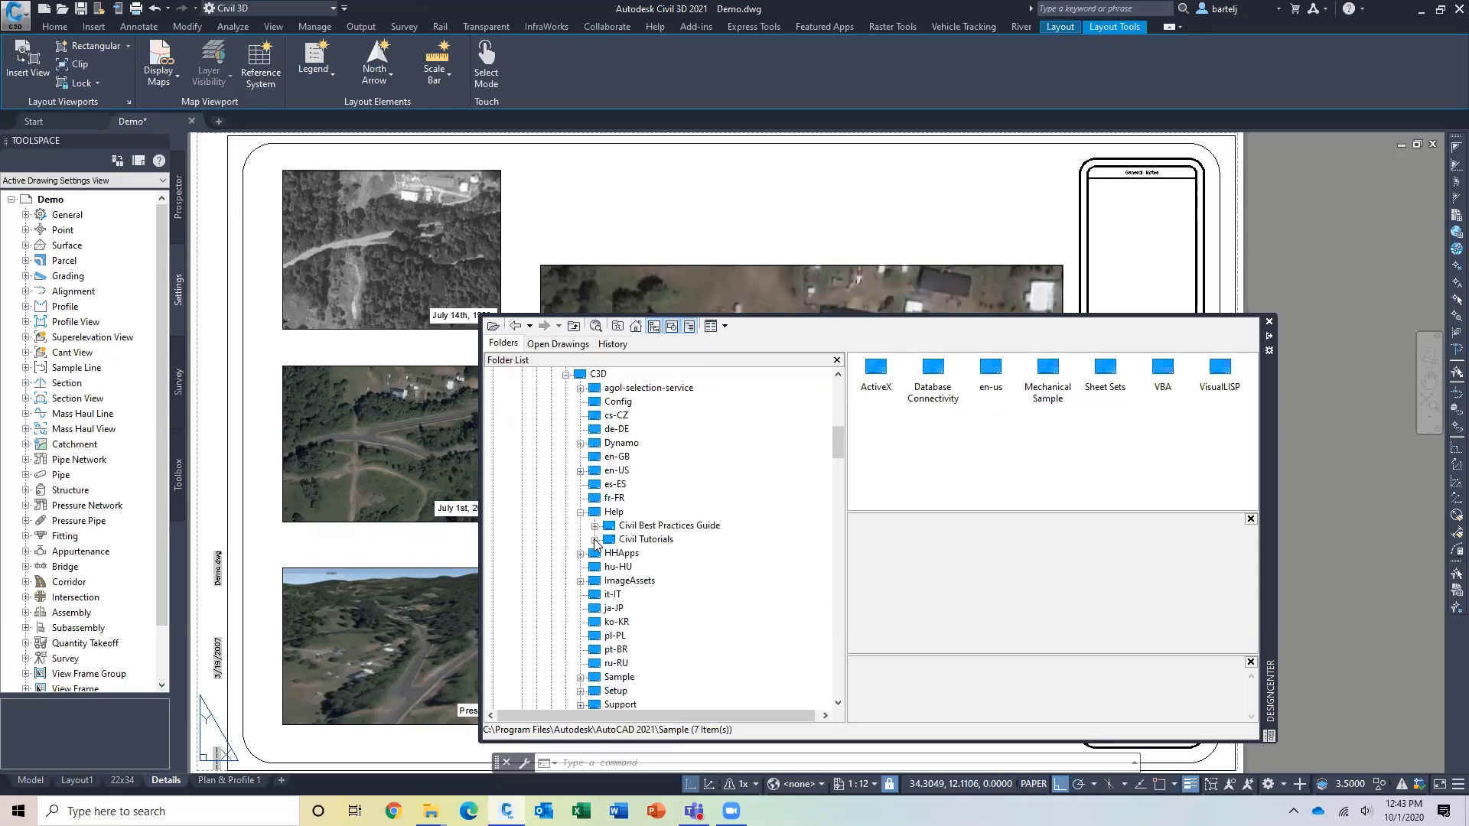
pyautogui.click(596, 540)
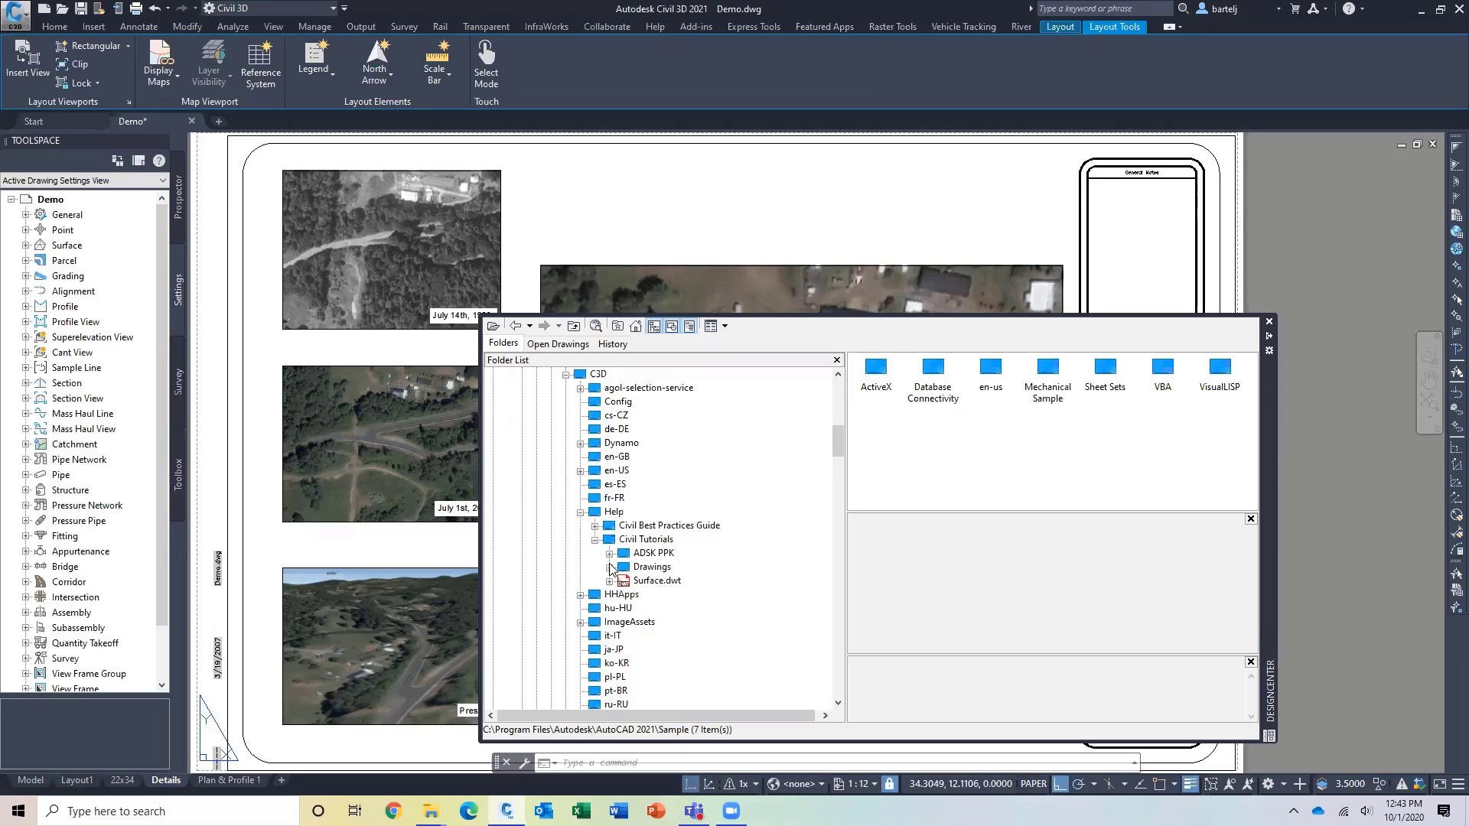
pyautogui.click(609, 568)
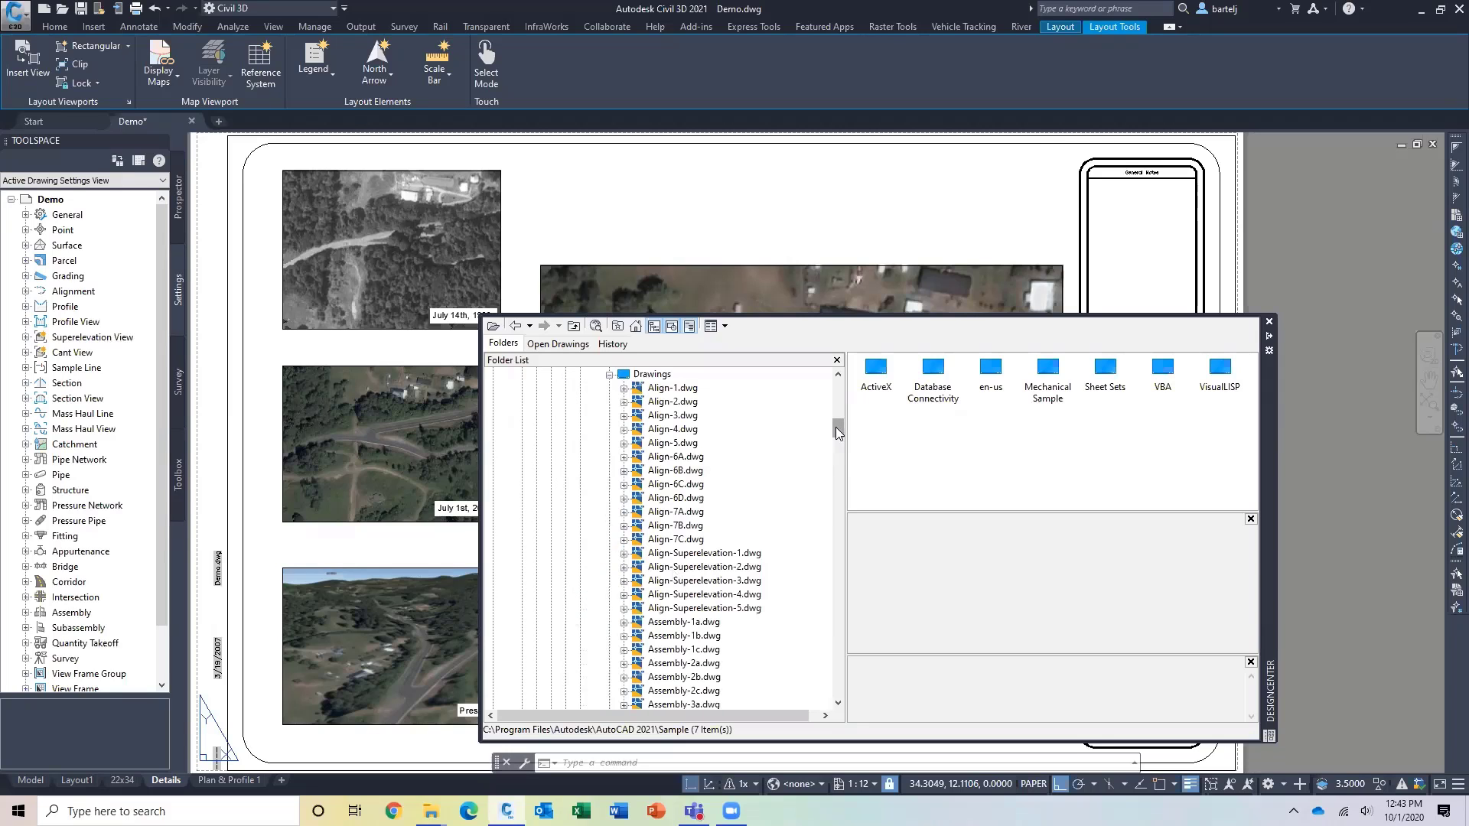
pyautogui.moveTo(836, 428)
pyautogui.mouseDown()
pyautogui.moveTo(849, 482)
pyautogui.moveTo(838, 447)
pyautogui.mouseUp()
pyautogui.click(623, 443)
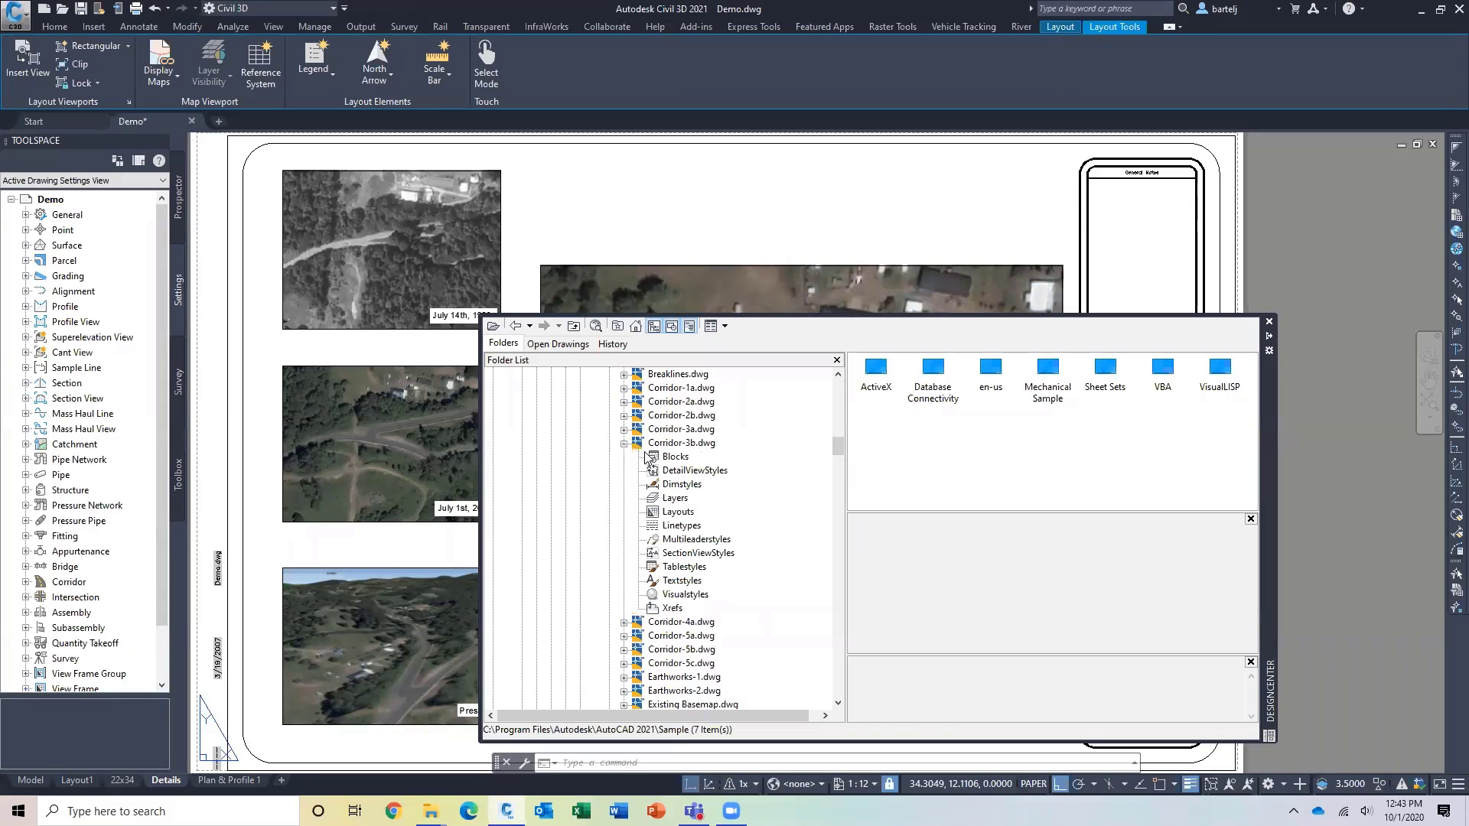
pyautogui.click(671, 457)
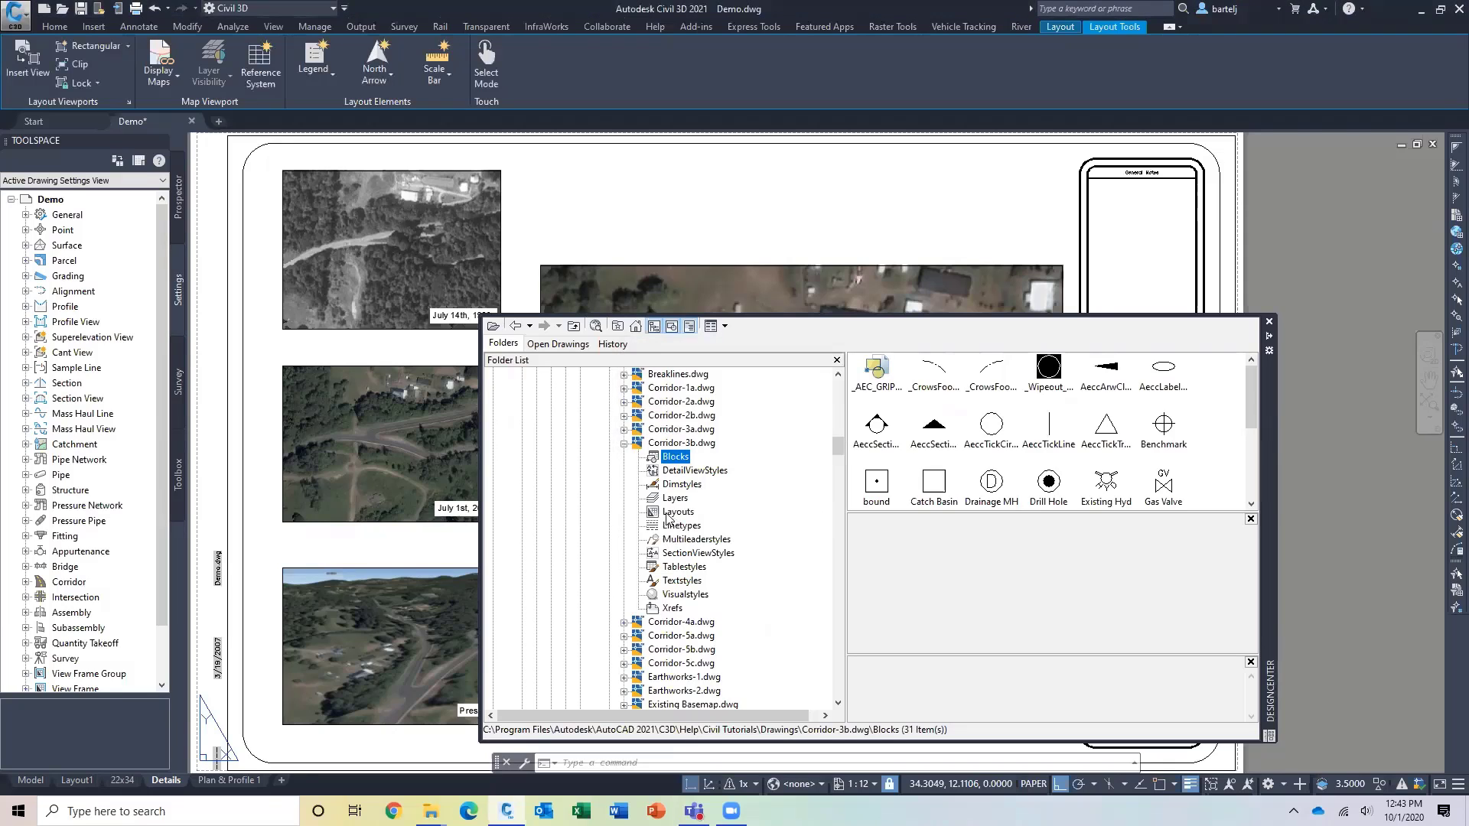
# - Collapse the This PC branch of the DesignCenter folder tree and expand the desktop's Demo folder
pyautogui.moveTo(838, 447); pyautogui.dragTo(837, 390)
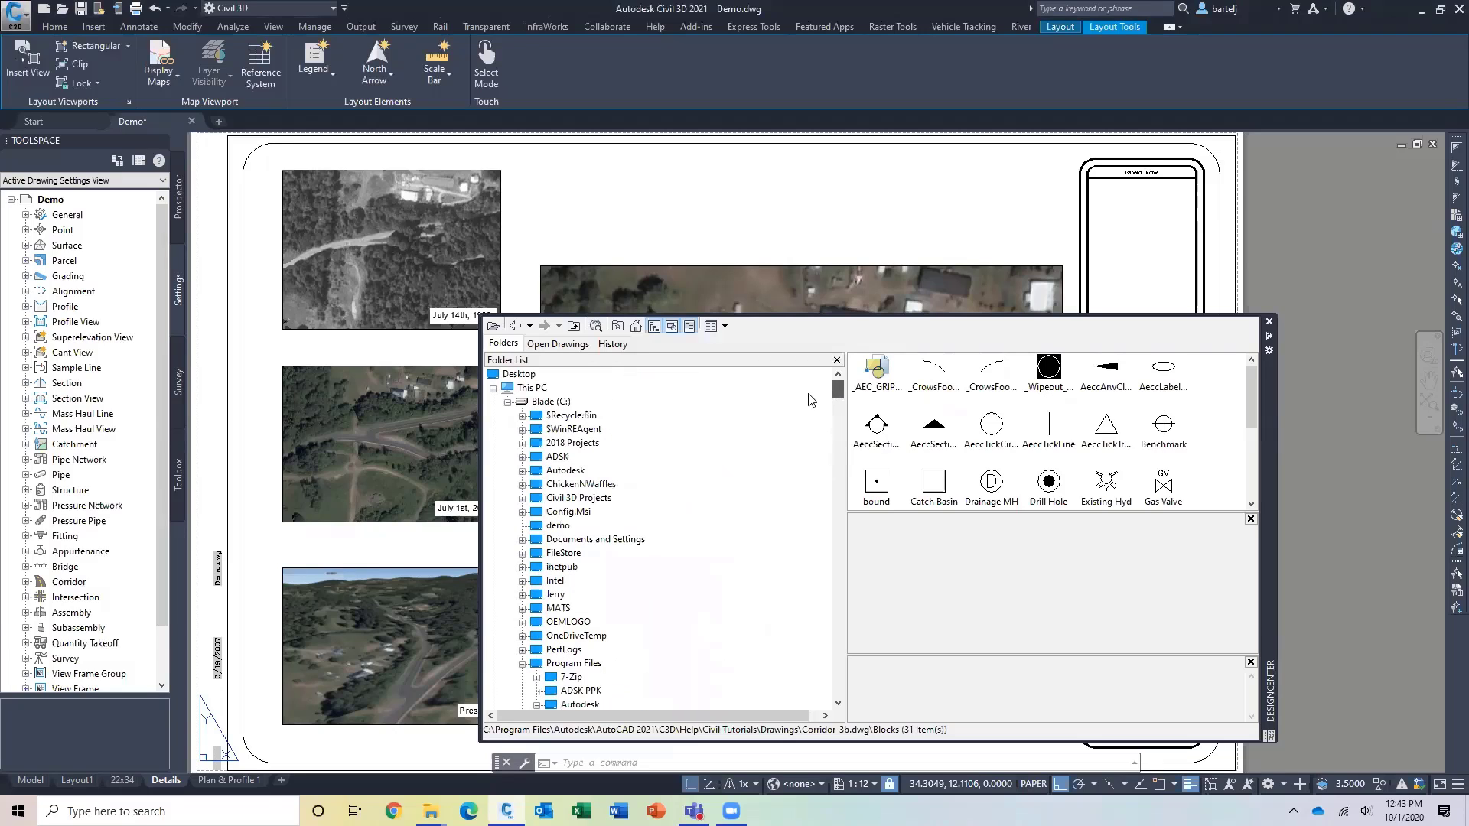
pyautogui.click(493, 389)
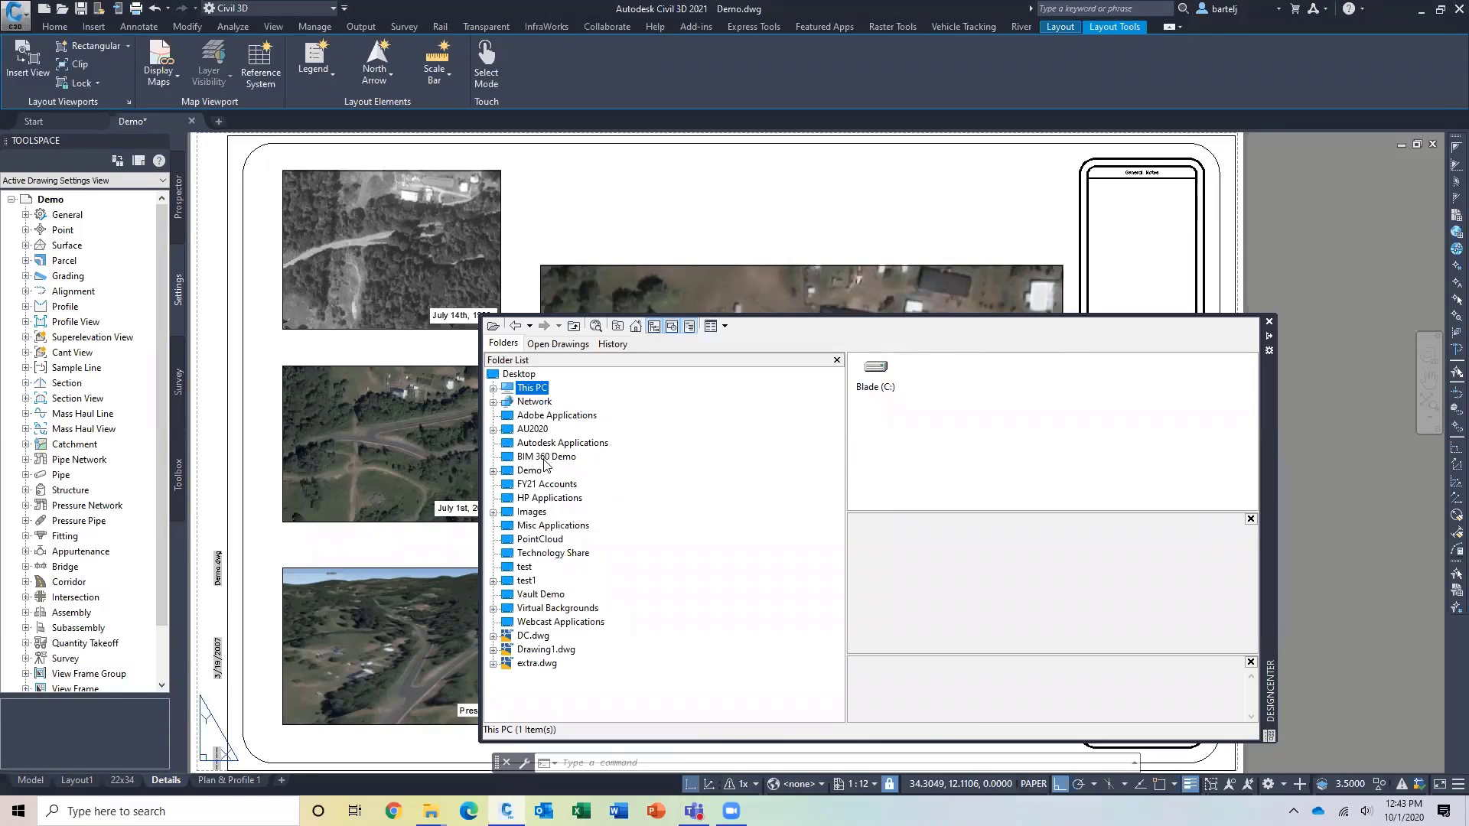
pyautogui.click(493, 470)
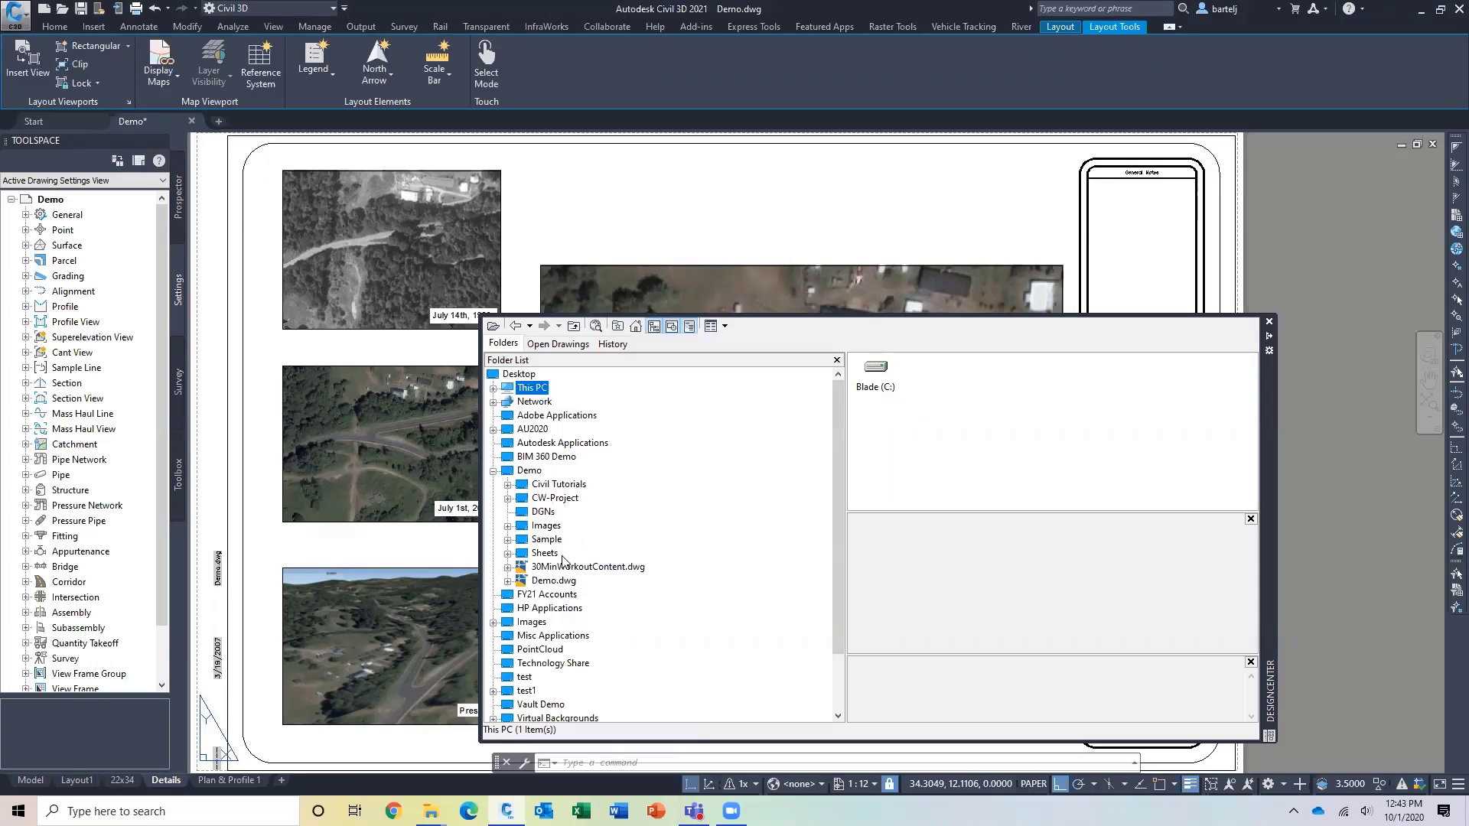
# - Add 30MinWorkoutContent.dwg to the DesignCenter favorites and open the drawing's content from its shortcut in the Autodesk favorites folder
pyautogui.click(566, 569)
pyautogui.rightClick(566, 570)
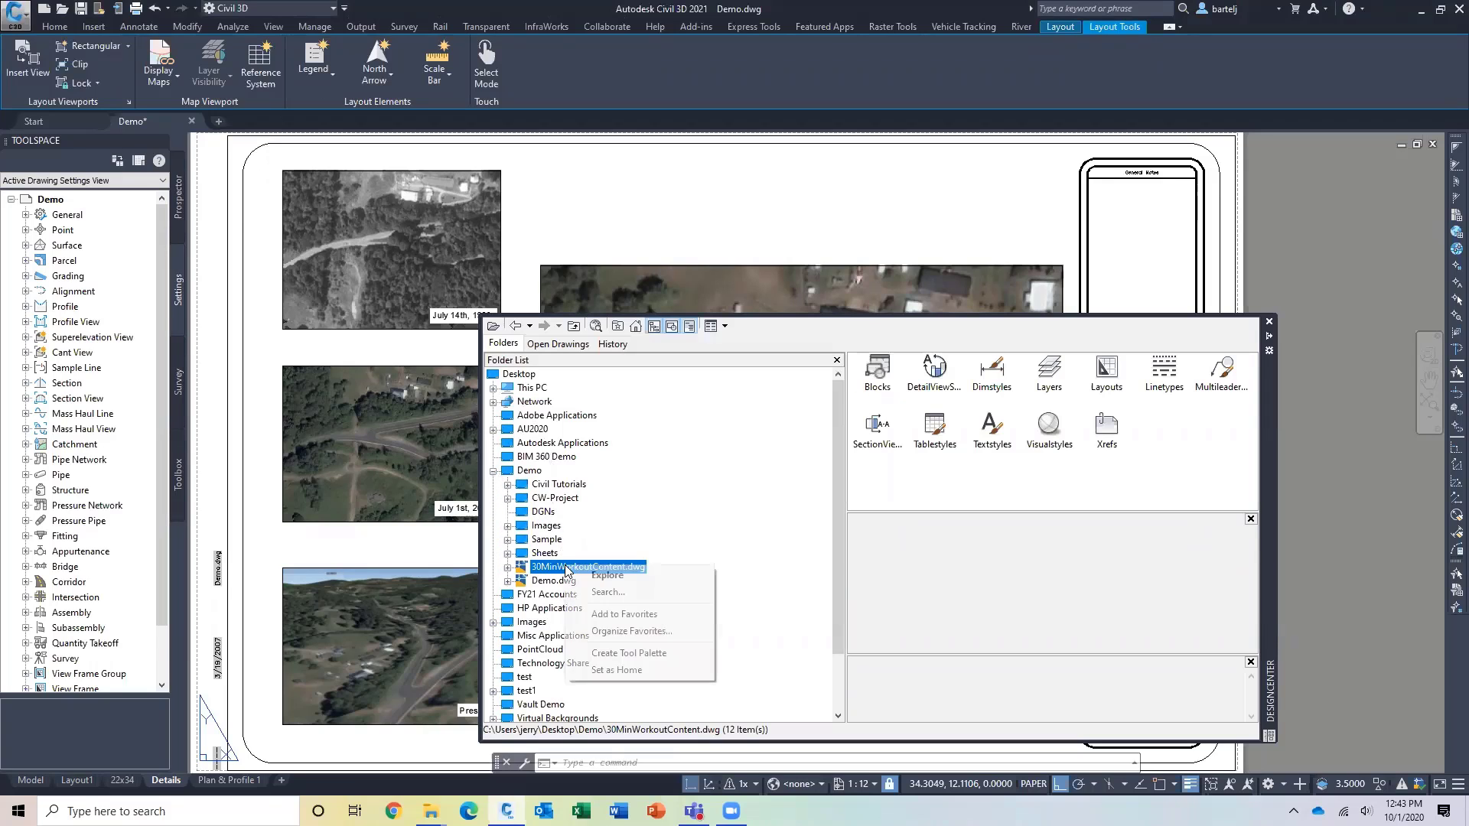
pyautogui.click(643, 615)
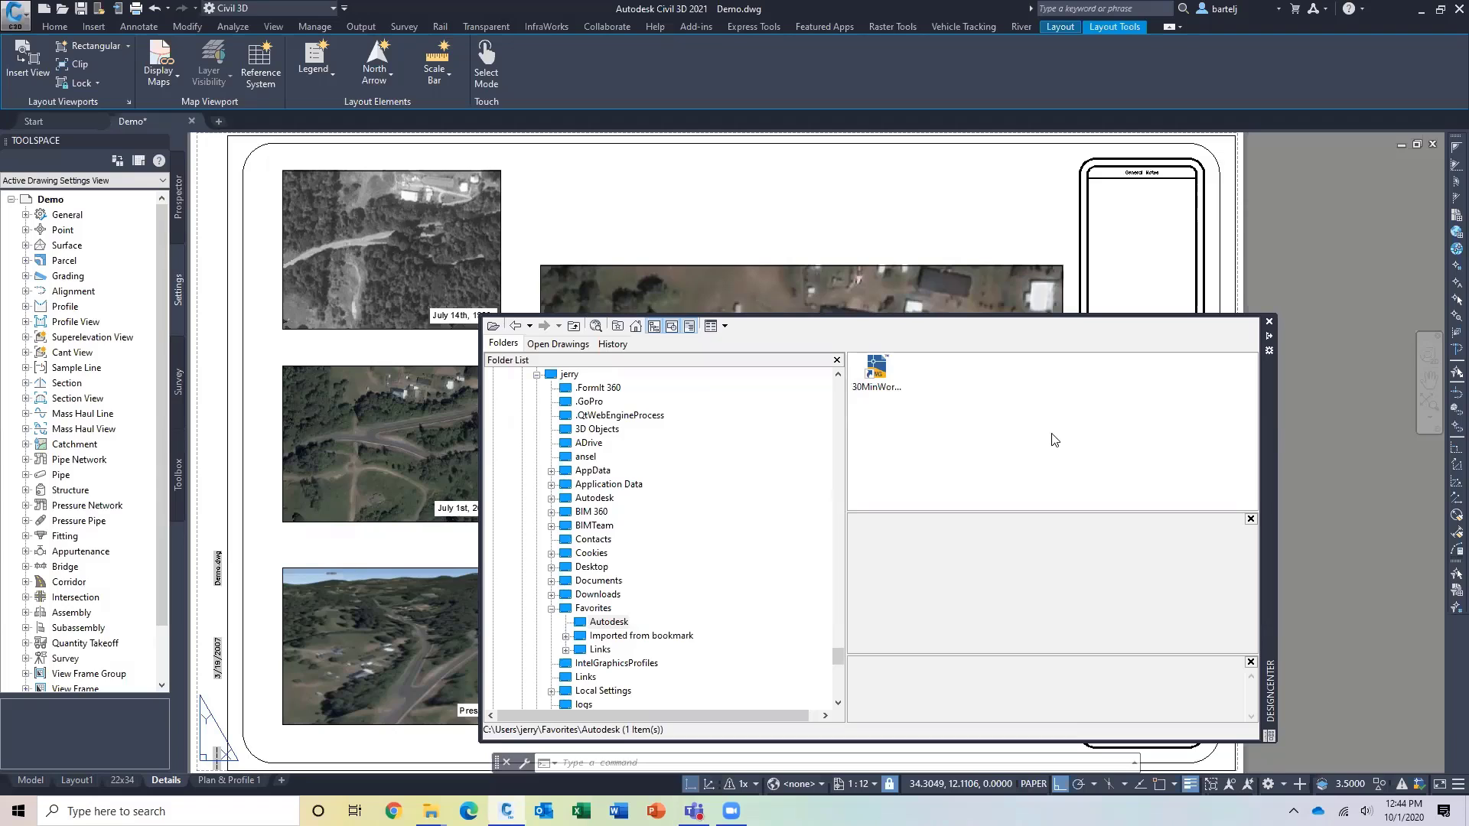
pyautogui.doubleClick(879, 375)
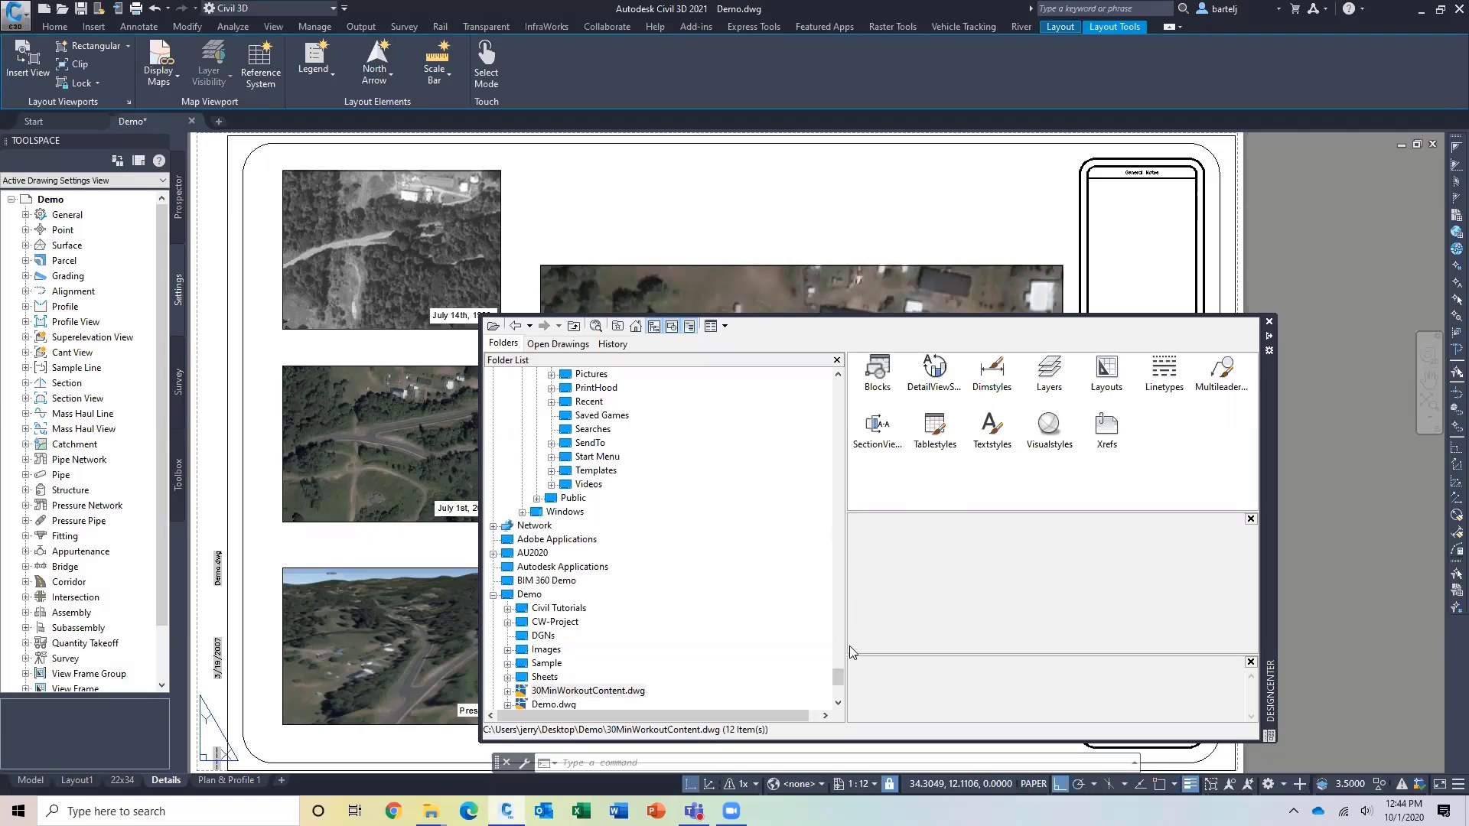
# - Open the Autodesk favorites folder for organizing from 30MinWorkoutContent.dwg, inspect the saved shortcut, and close the folder window
pyautogui.moveTo(838, 678); pyautogui.dragTo(838, 687)
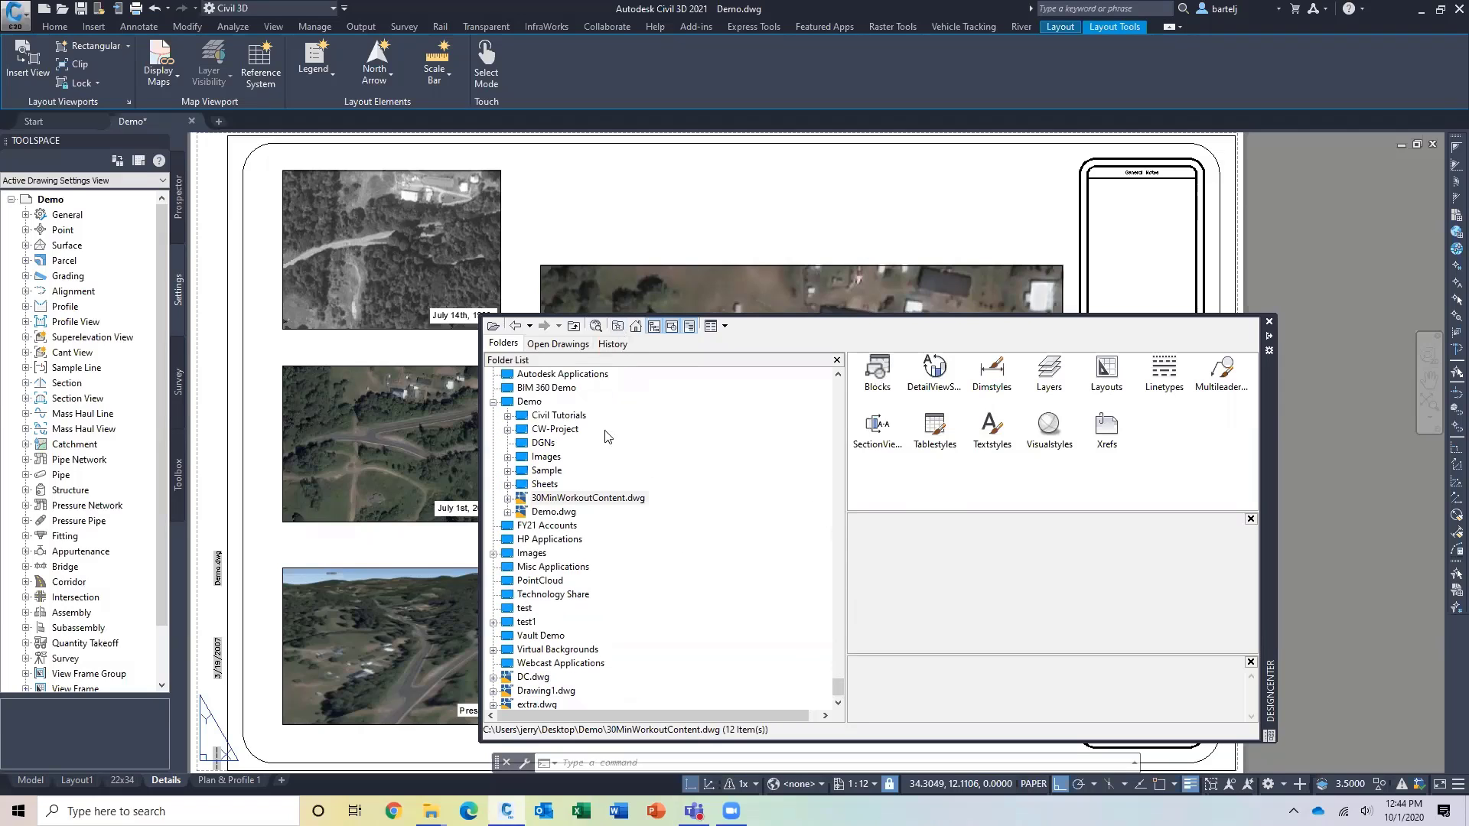
pyautogui.rightClick(604, 499)
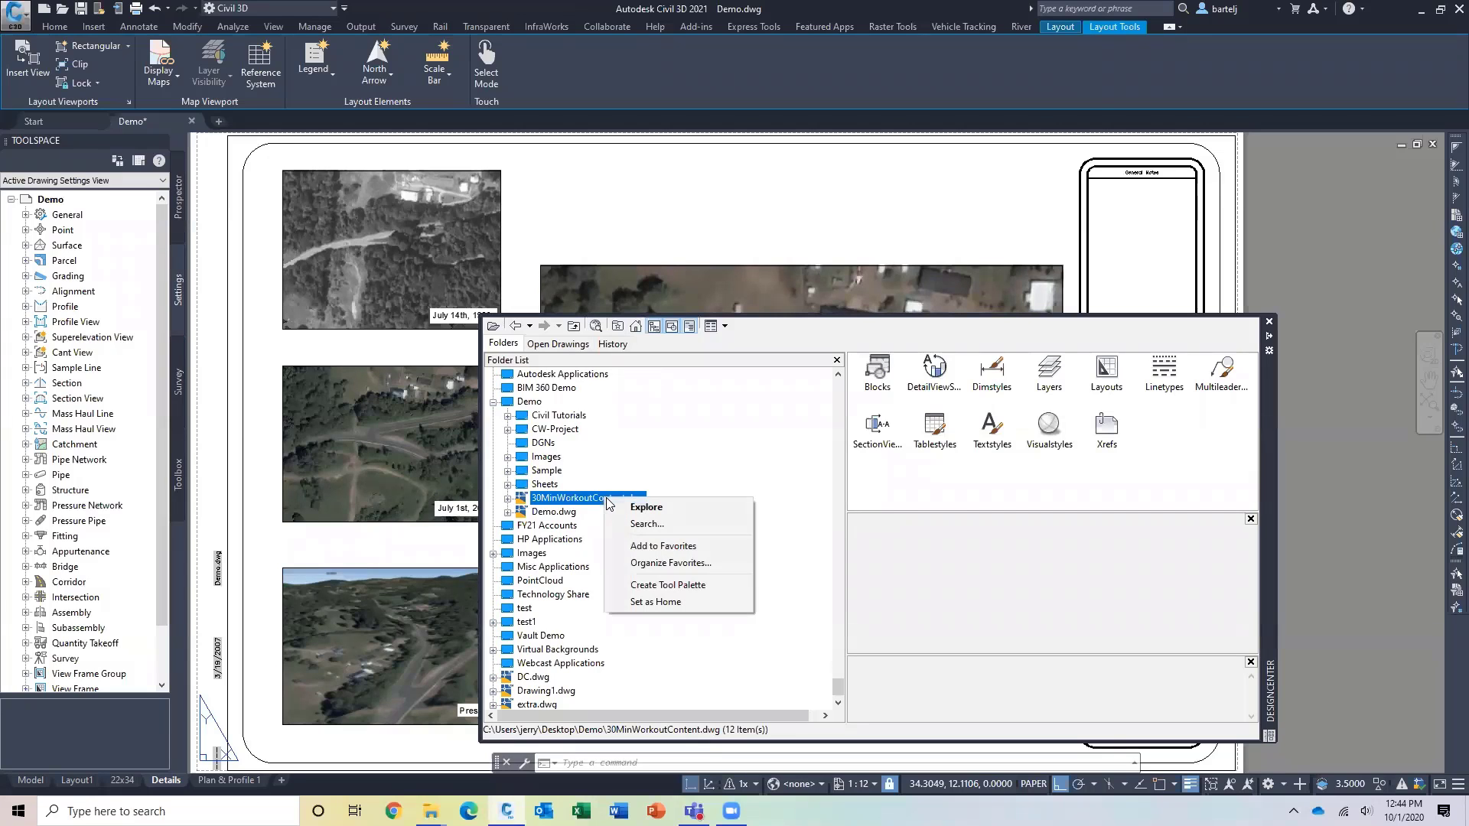
pyautogui.click(673, 564)
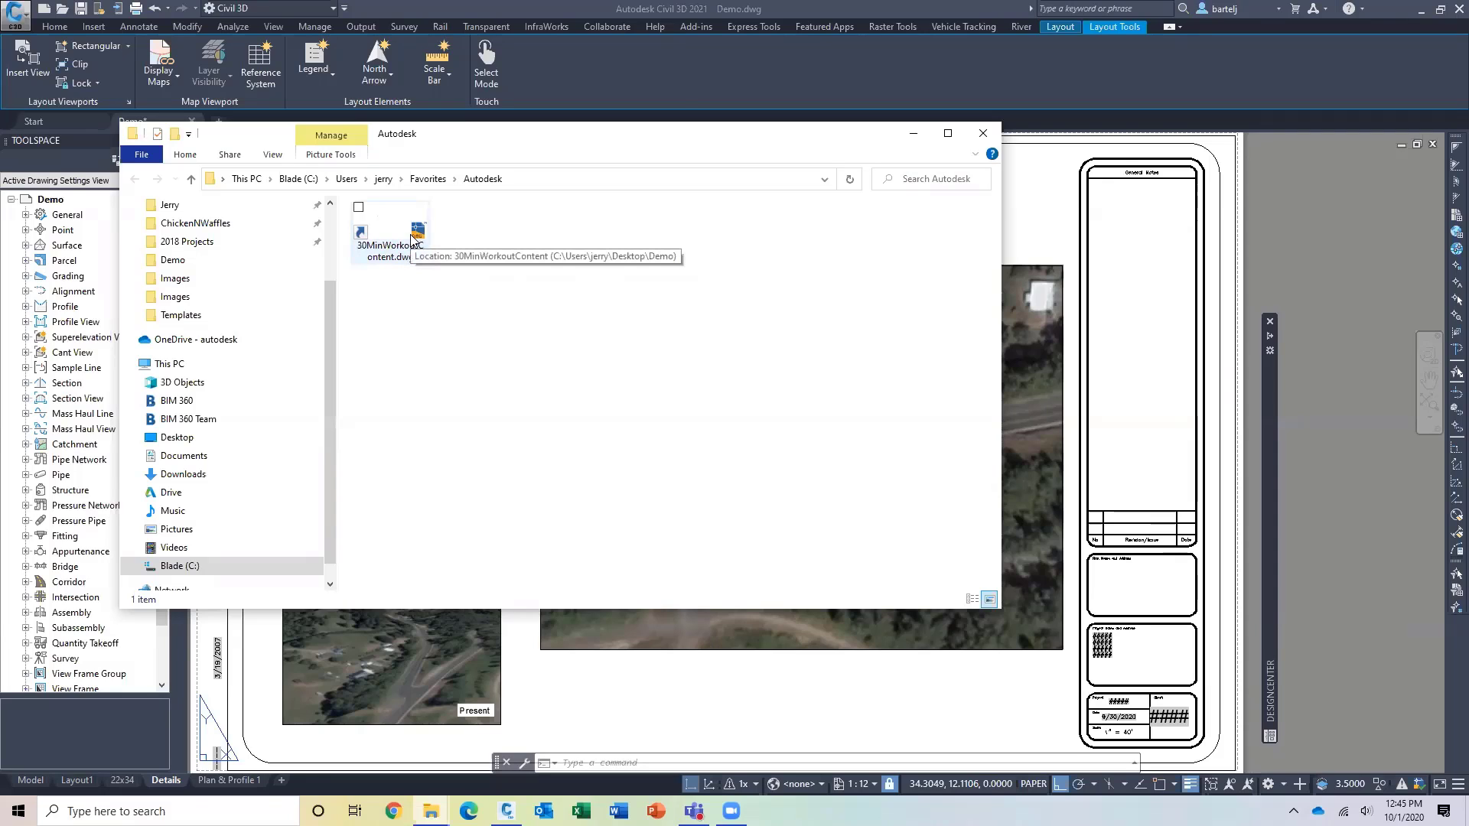
pyautogui.click(984, 135)
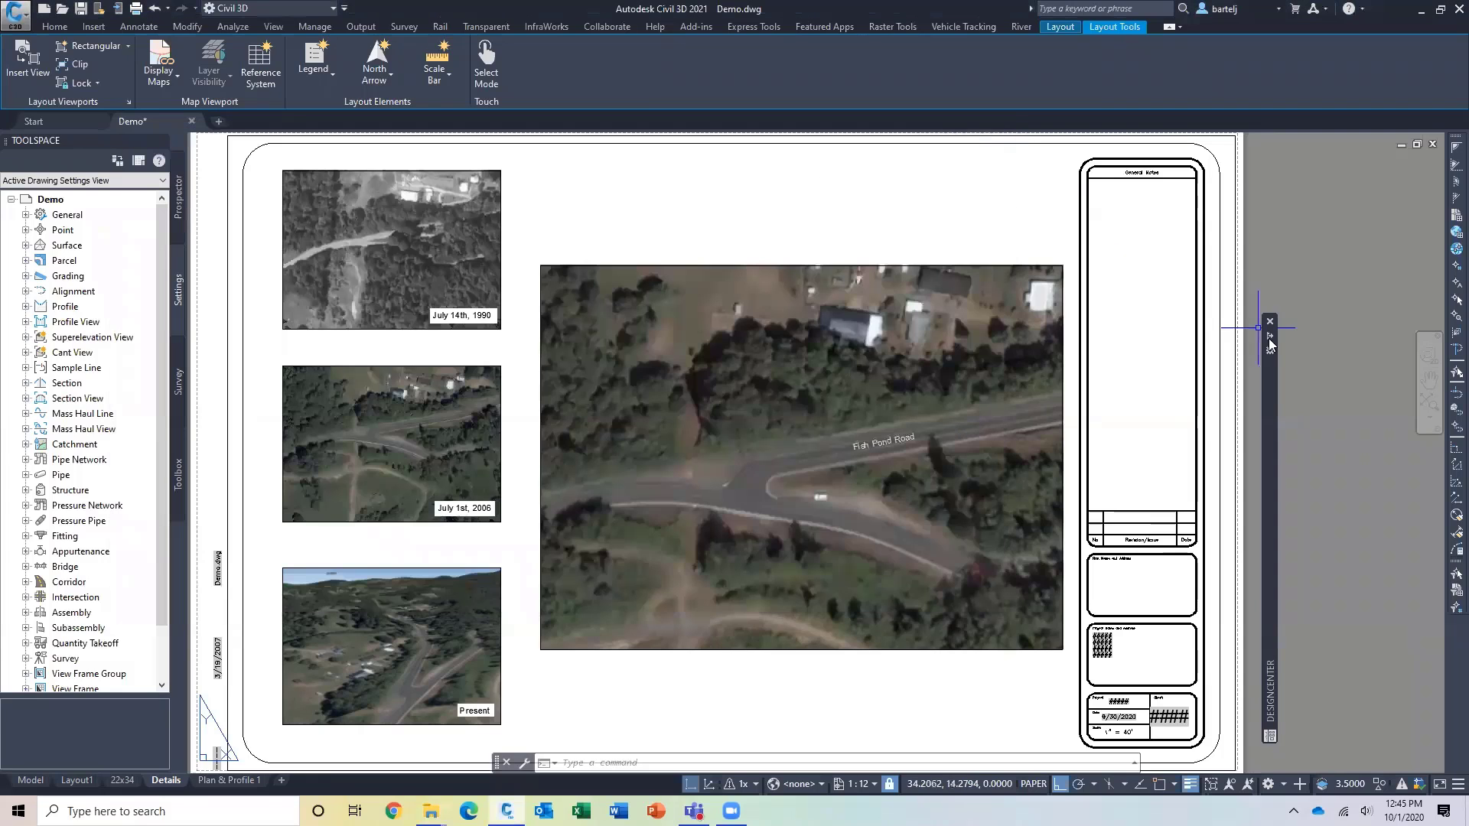
# - Switch the drawing to model space and display the blocks of 30MinWorkoutContent.dwg in DesignCenter
pyautogui.moveTo(1270, 338)
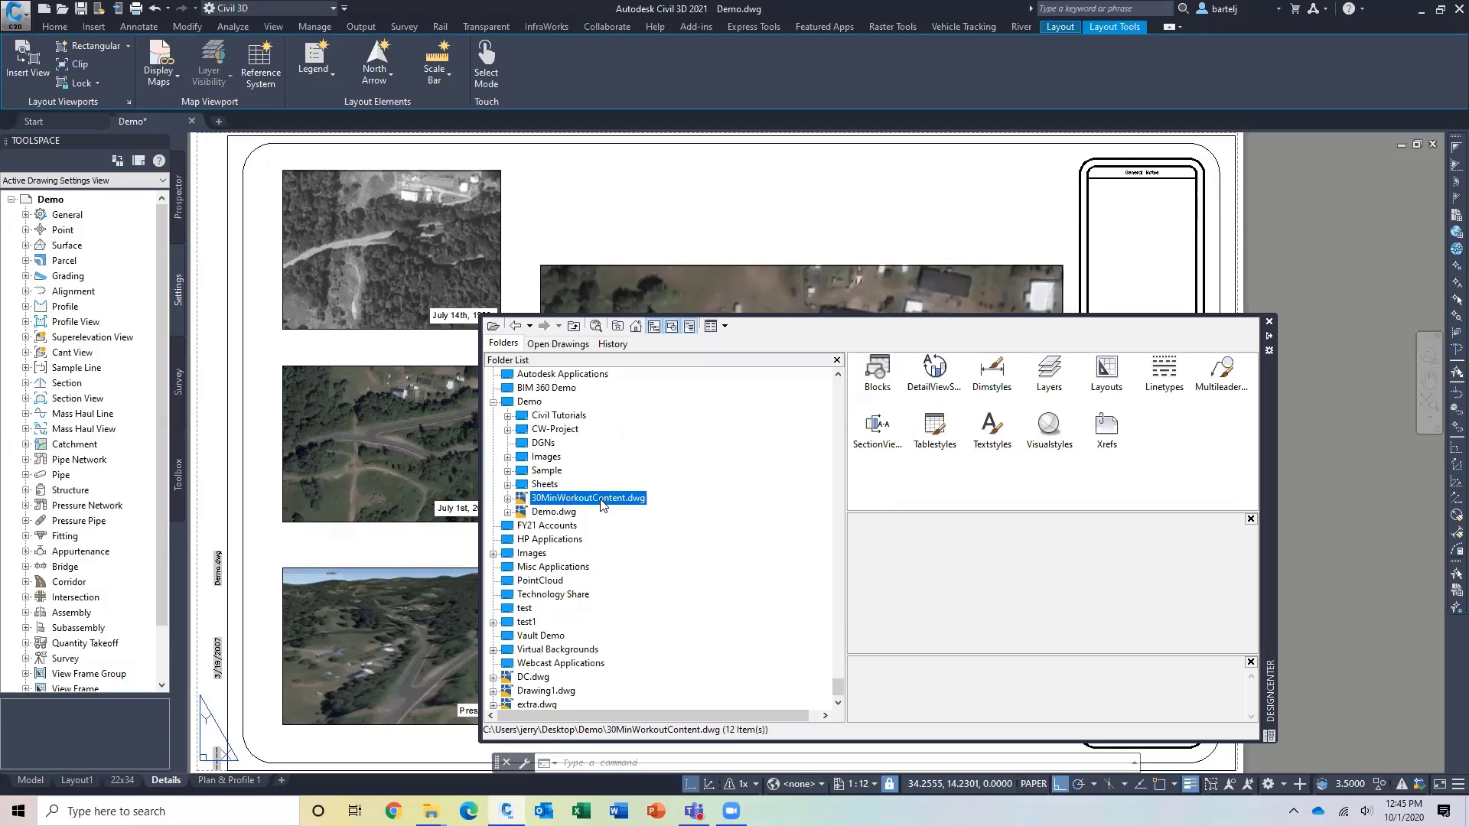
pyautogui.click(508, 498)
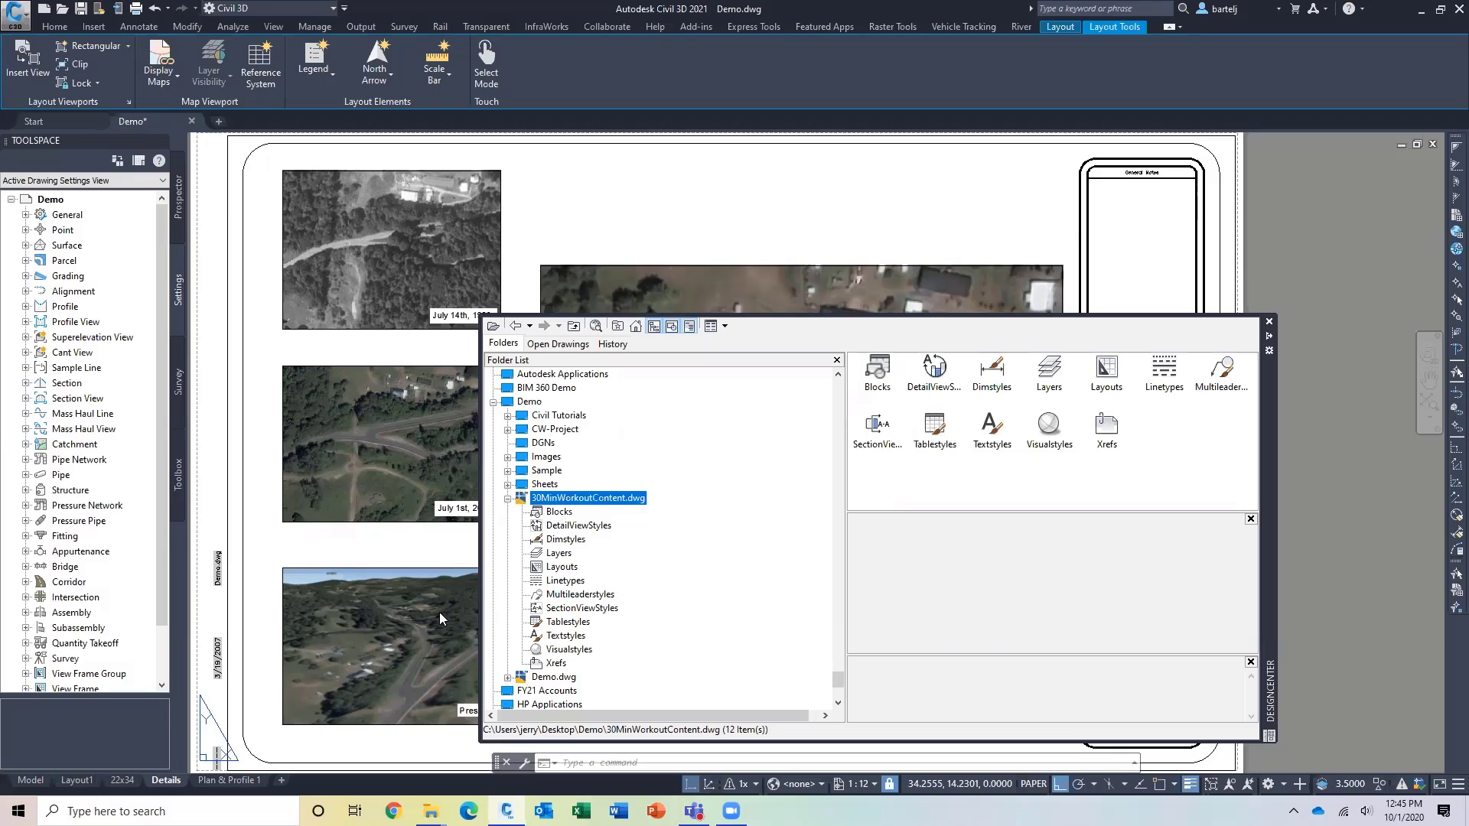
pyautogui.click(31, 780)
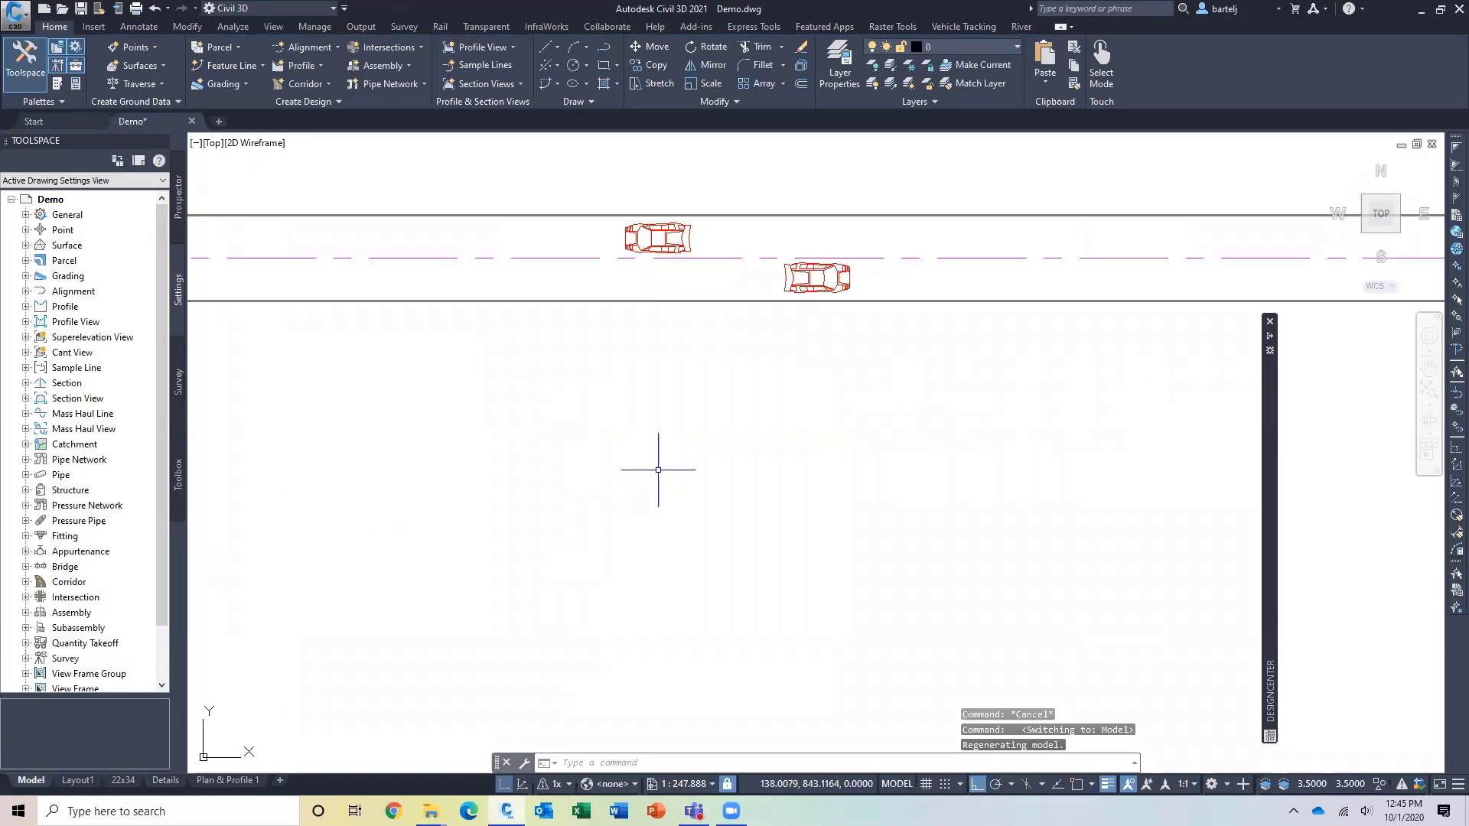
pyautogui.moveTo(1269, 416)
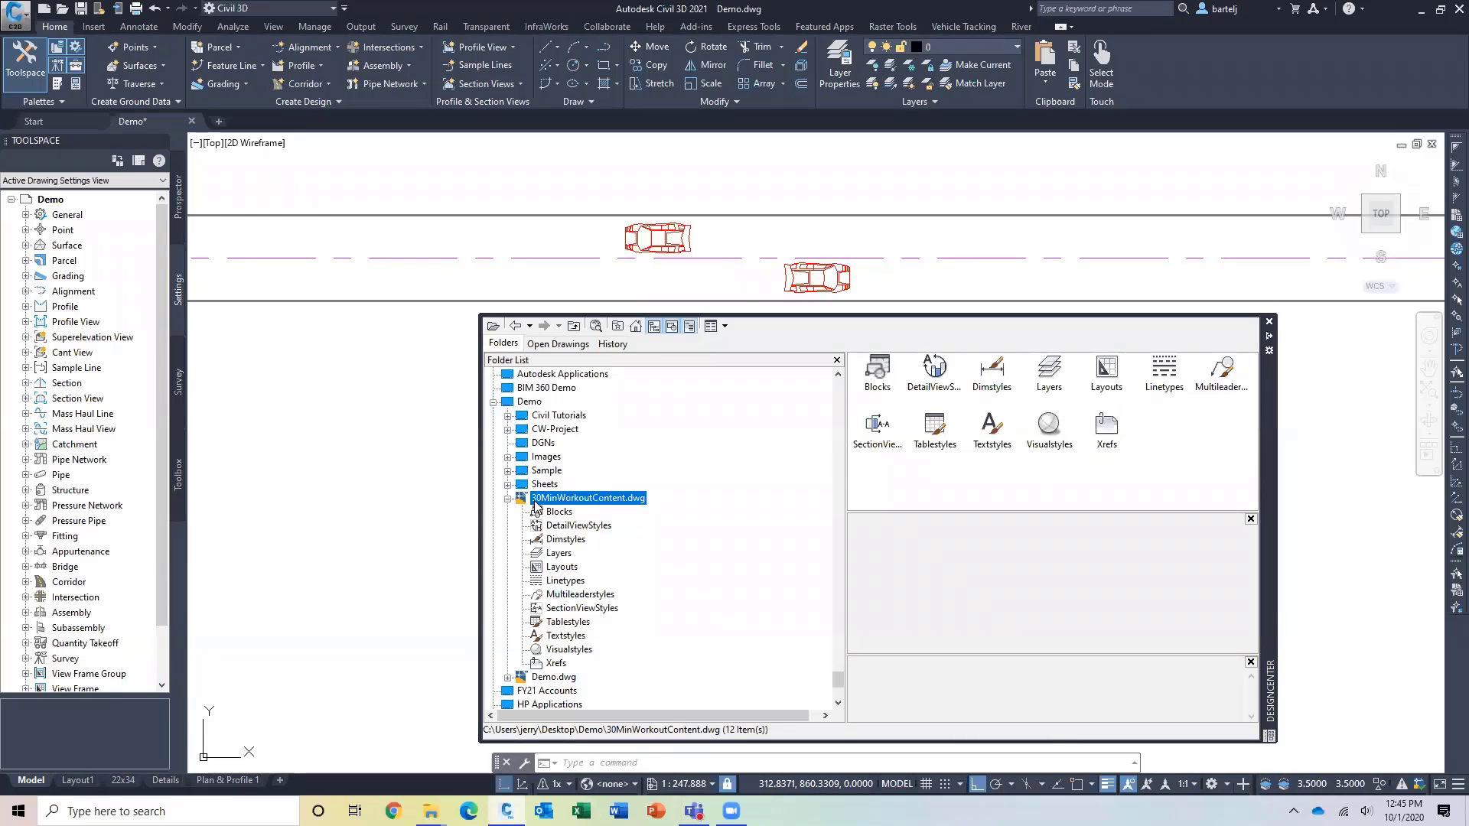
pyautogui.click(559, 513)
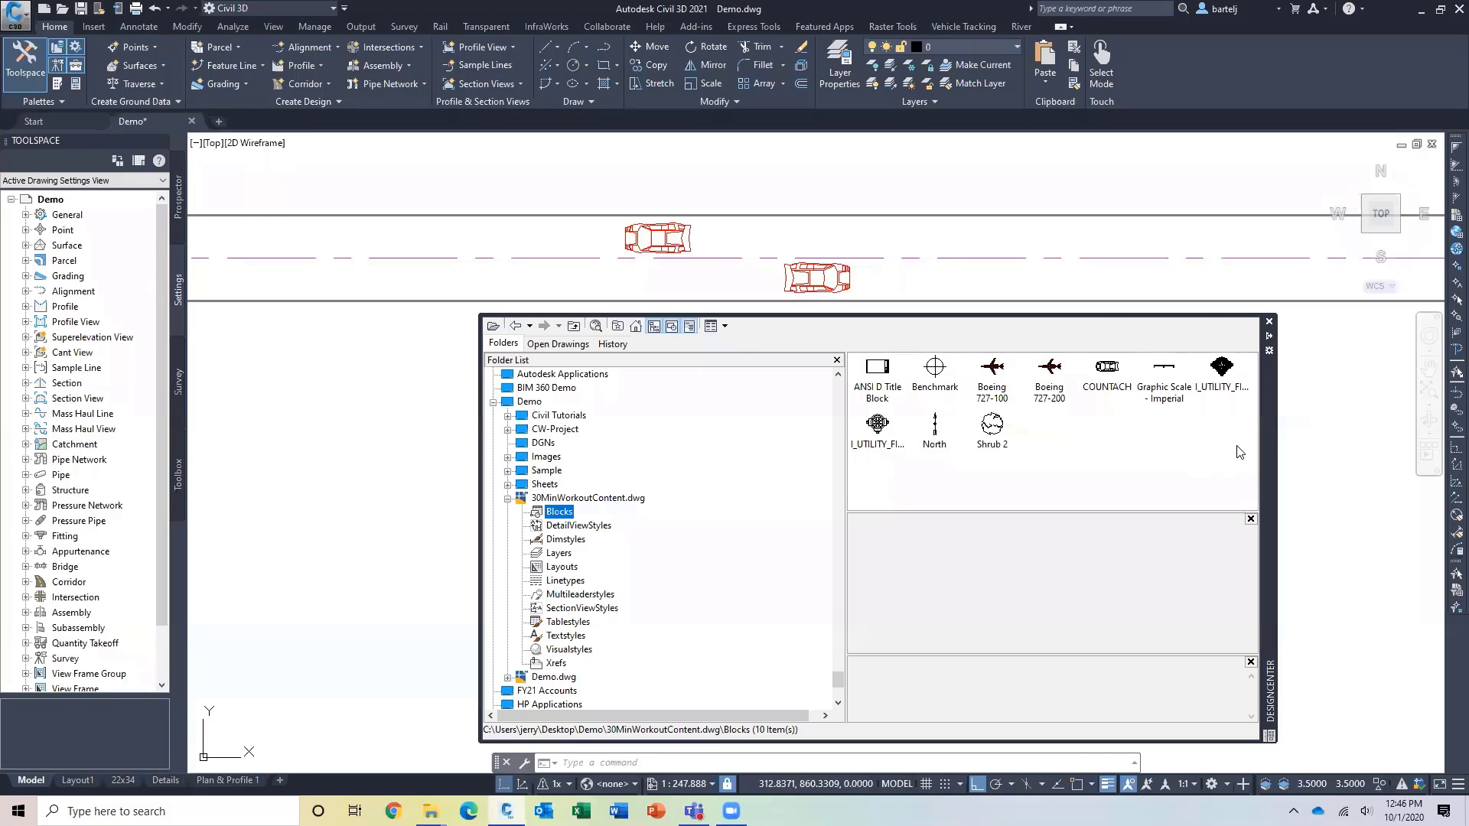
# - Create a tool palette from all the blocks in 30MinWorkoutContent.dwg
pyautogui.moveTo(1239, 451); pyautogui.dragTo(879, 374)
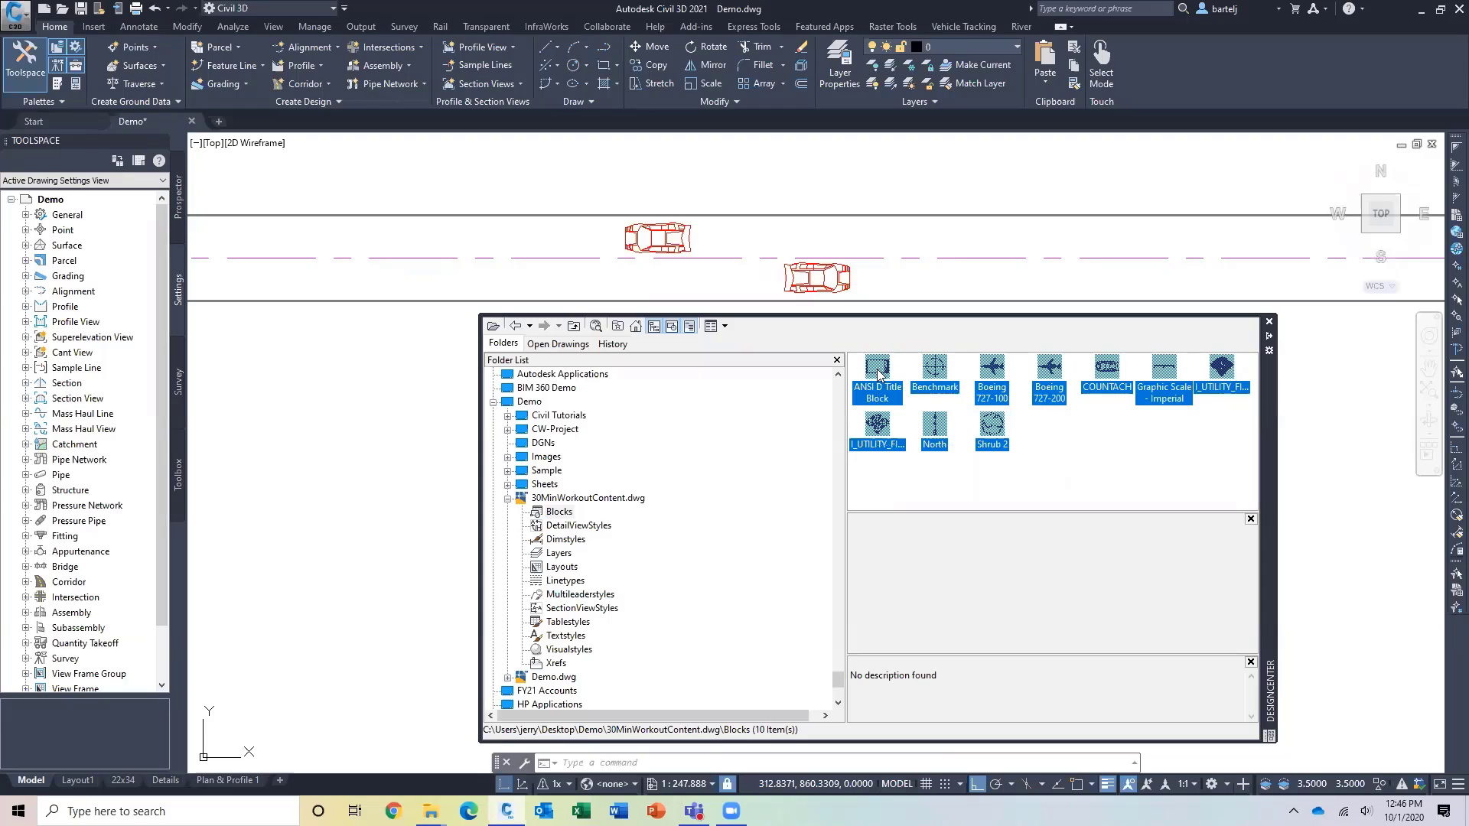
pyautogui.rightClick(878, 373)
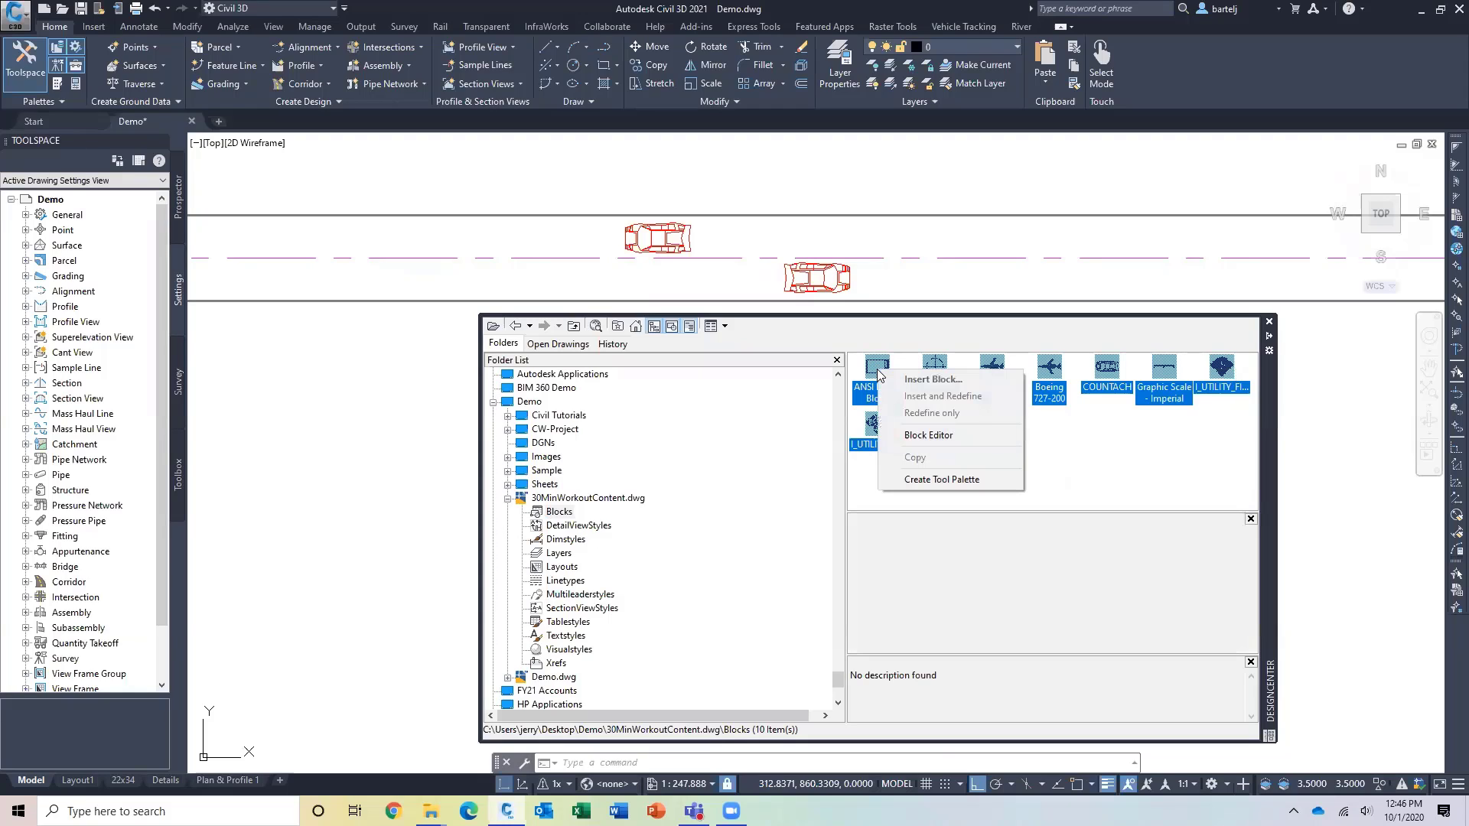
pyautogui.click(929, 480)
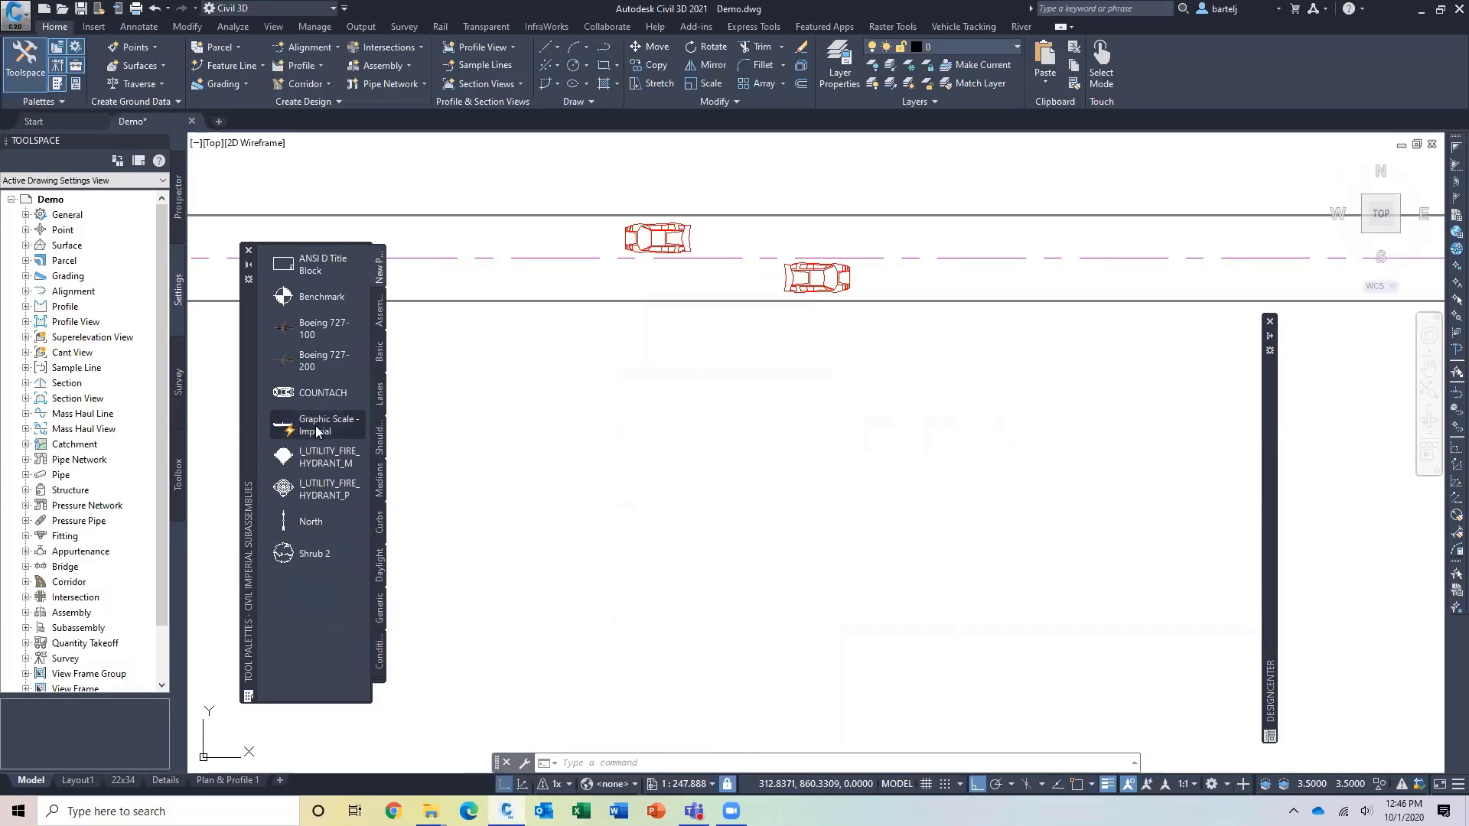
# - Try out the COUNTACH palette tool by inserting a car in the road's upper lane, and erase that car
pyautogui.click(284, 392)
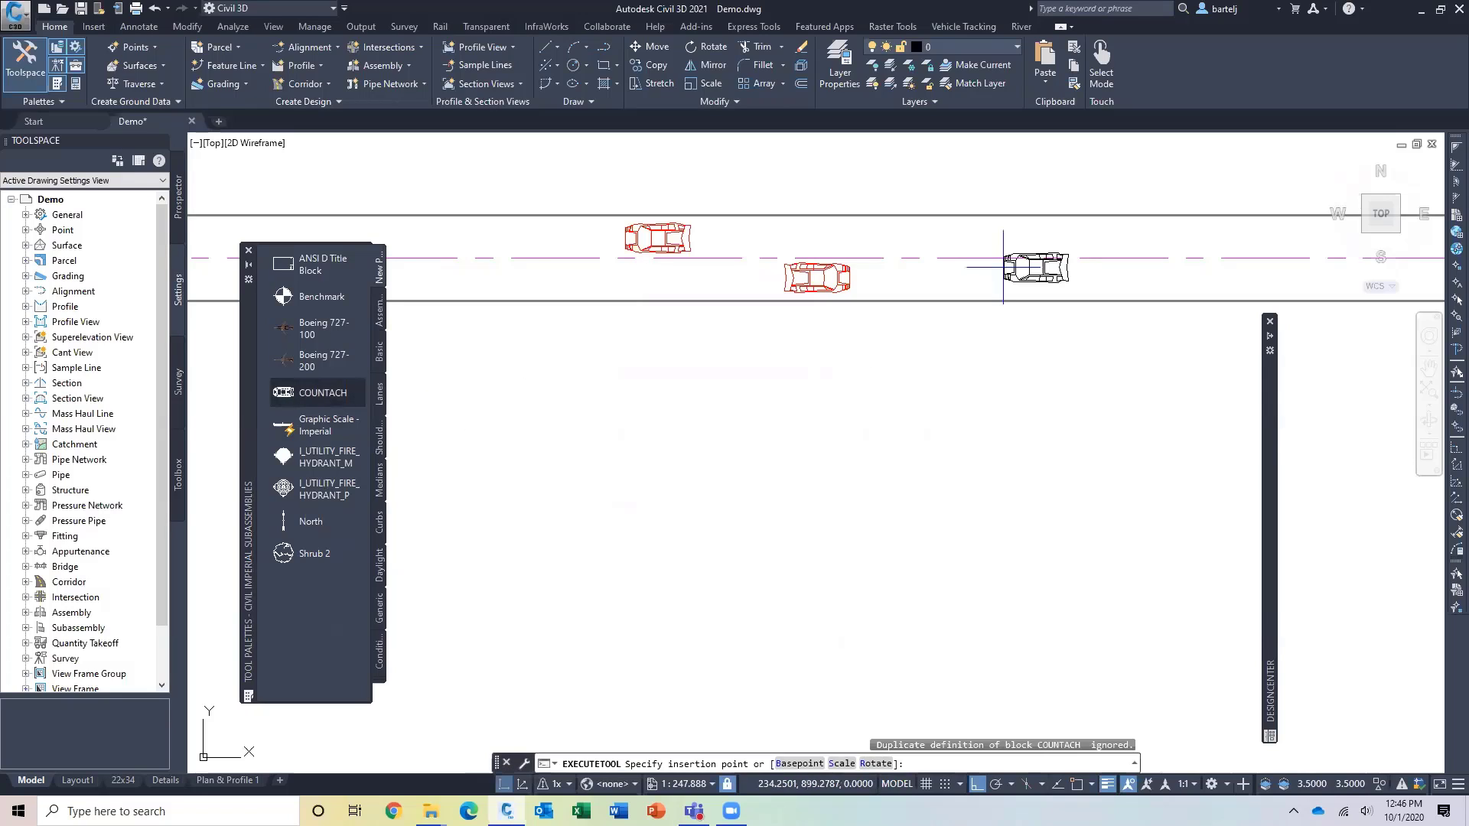
pyautogui.click(984, 237)
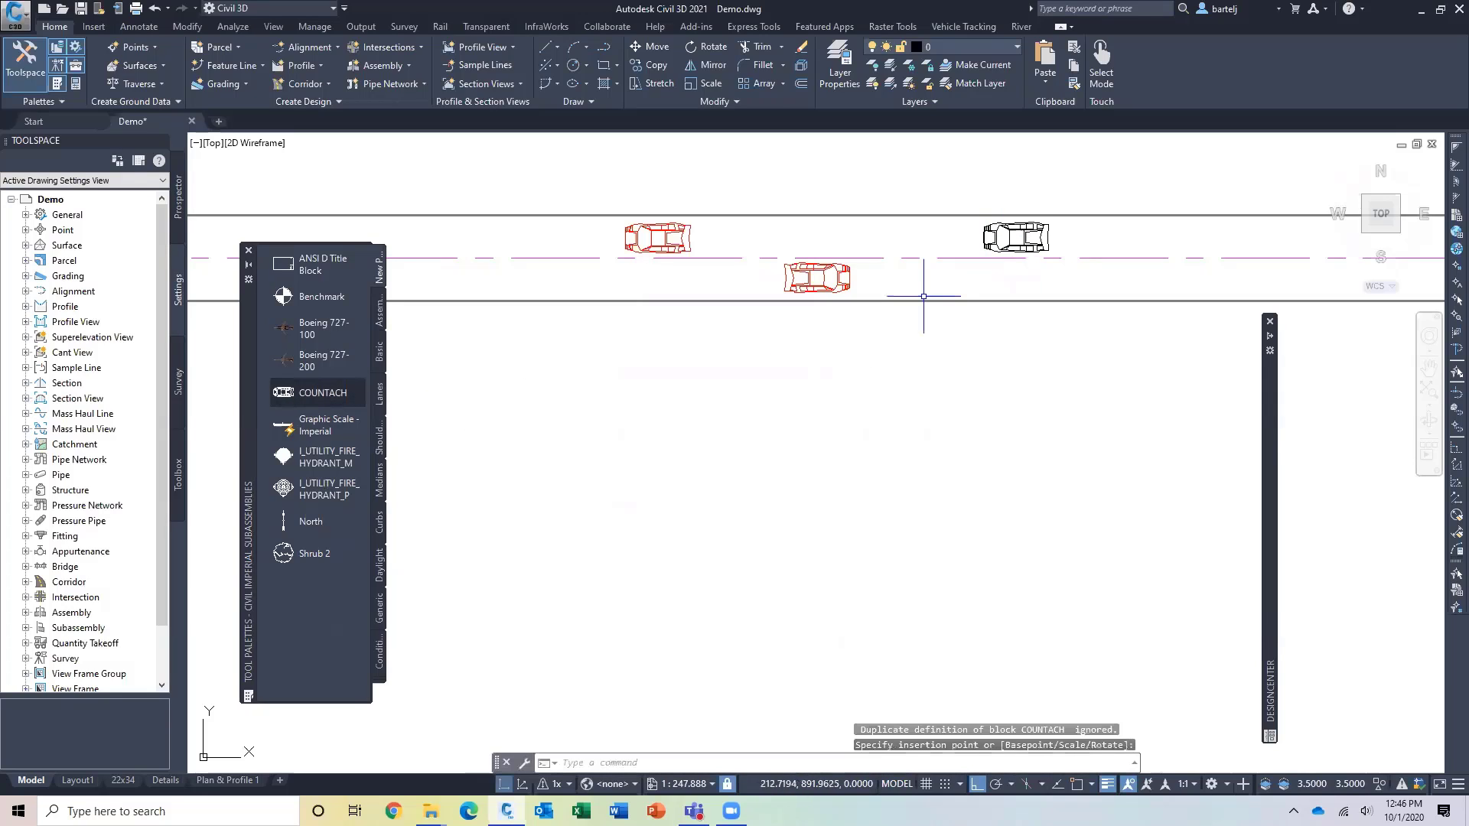
pyautogui.write('e')
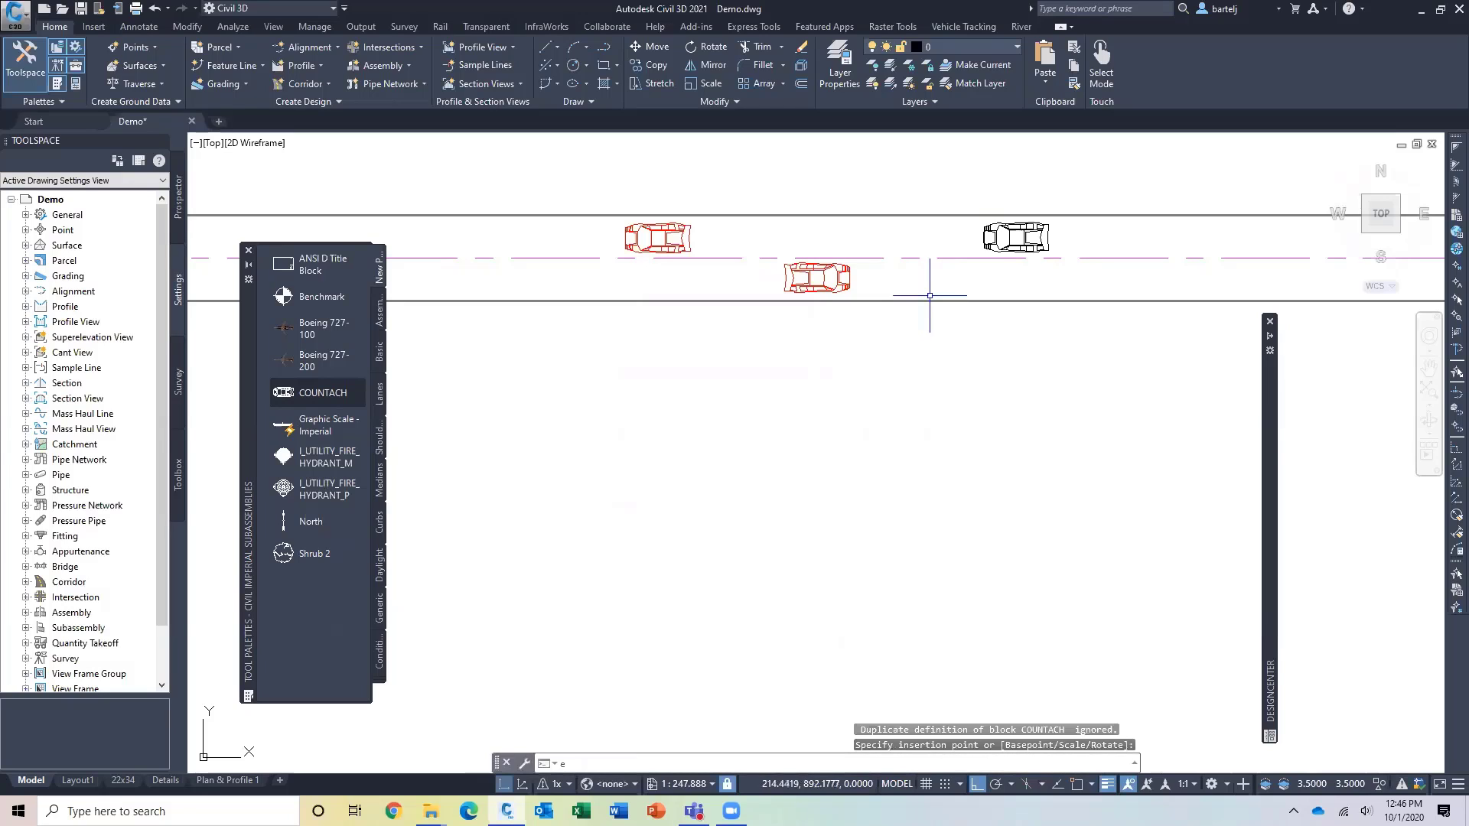
pyautogui.press('Return')
pyautogui.click(984, 242)
pyautogui.press('Return')
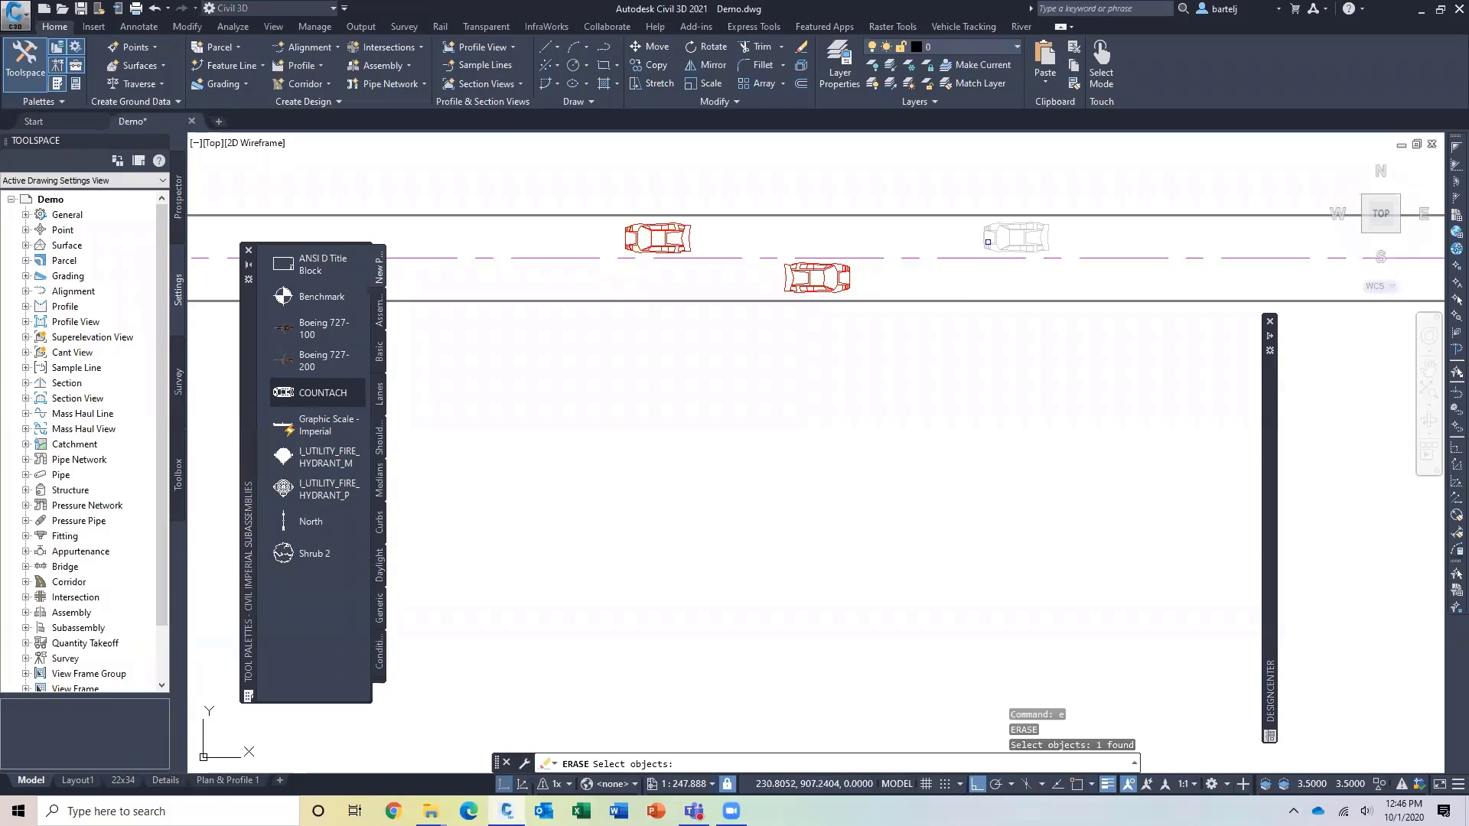
# - Set the COUNTACH tool's layer property to ROAD_CARS and insert a COUNTACH car from the palette in the road's upper lane
pyautogui.rightClick(303, 392)
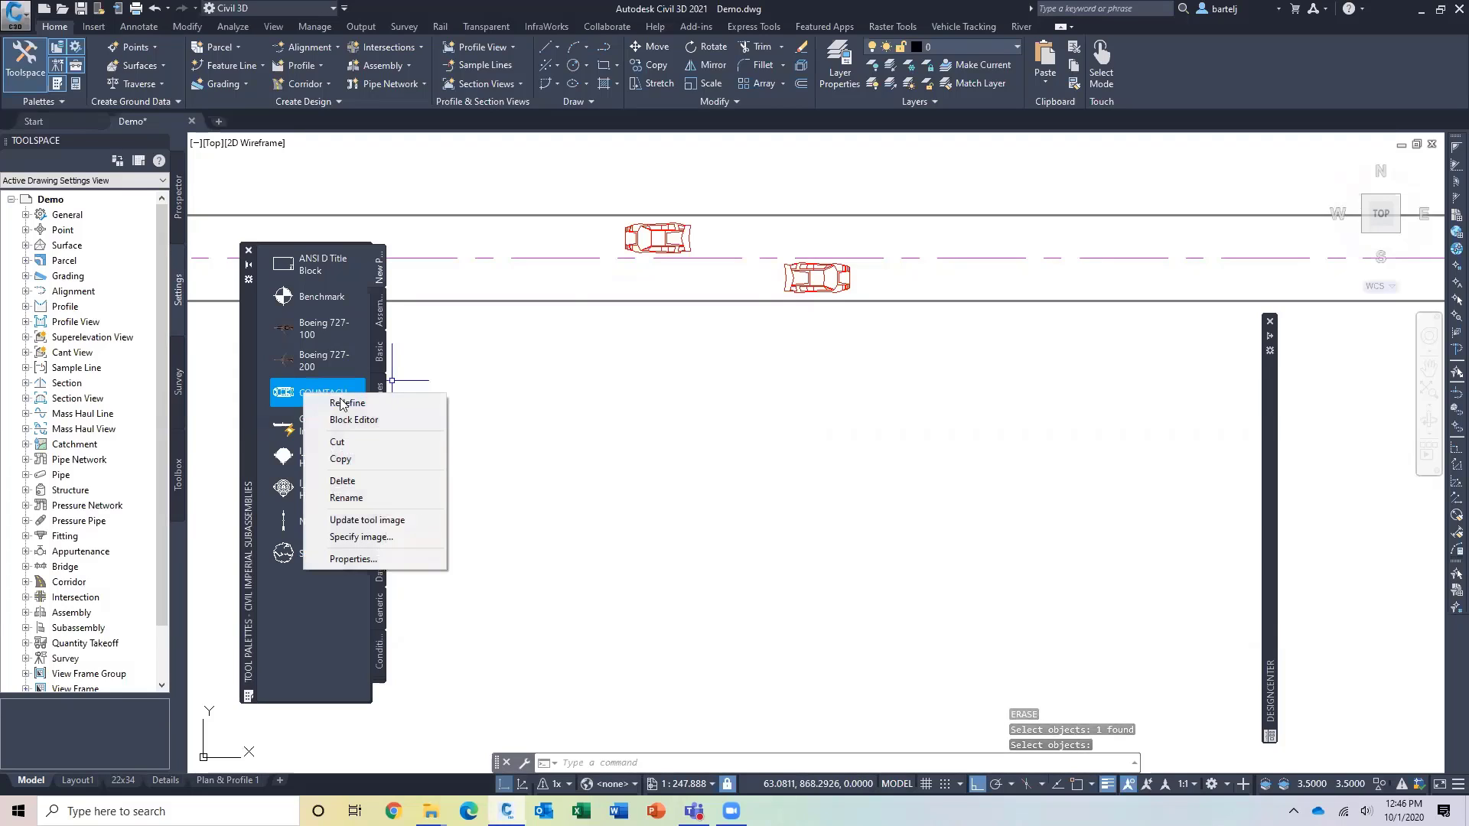
pyautogui.click(357, 558)
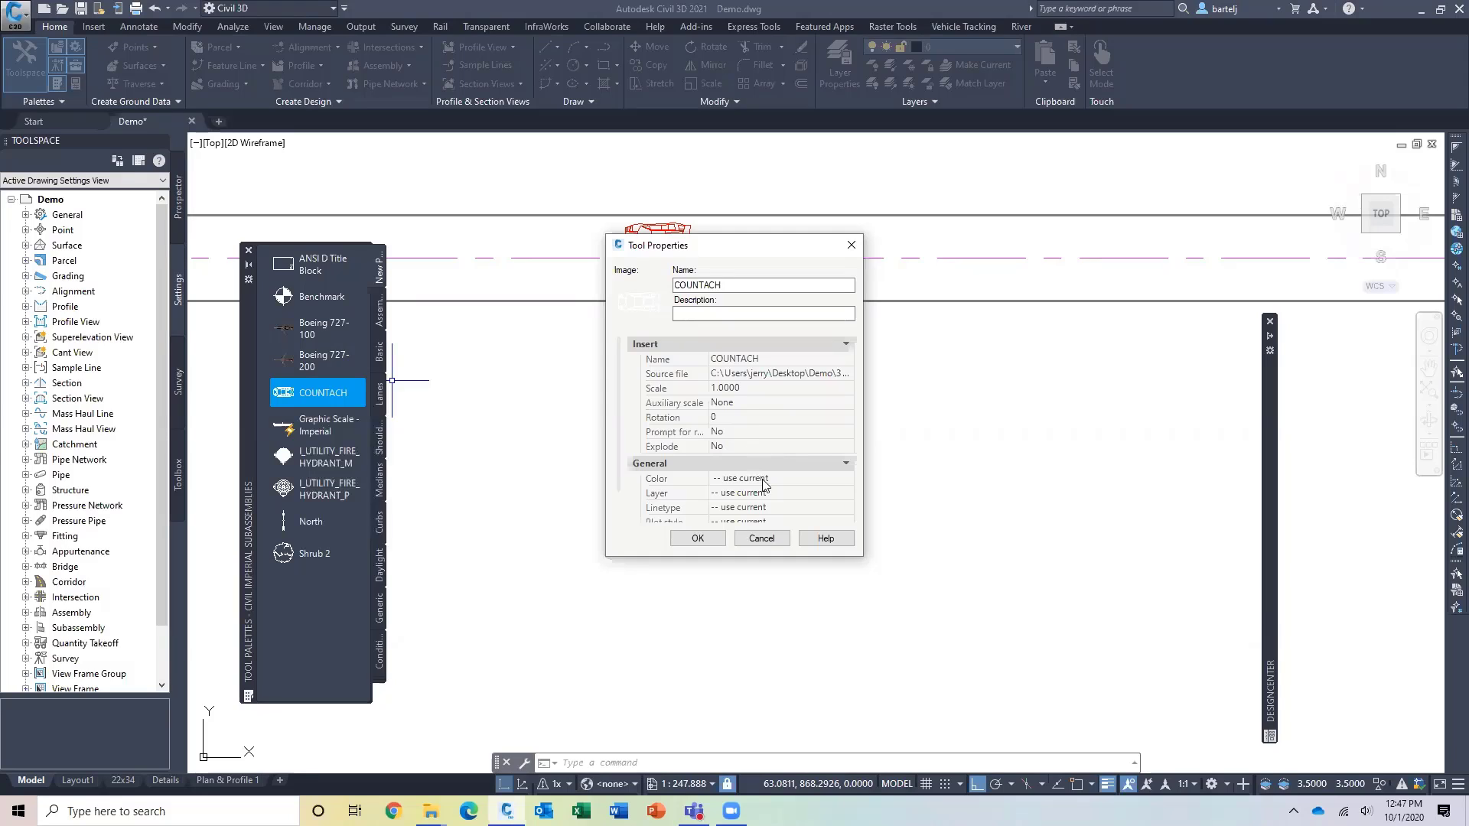
pyautogui.click(786, 498)
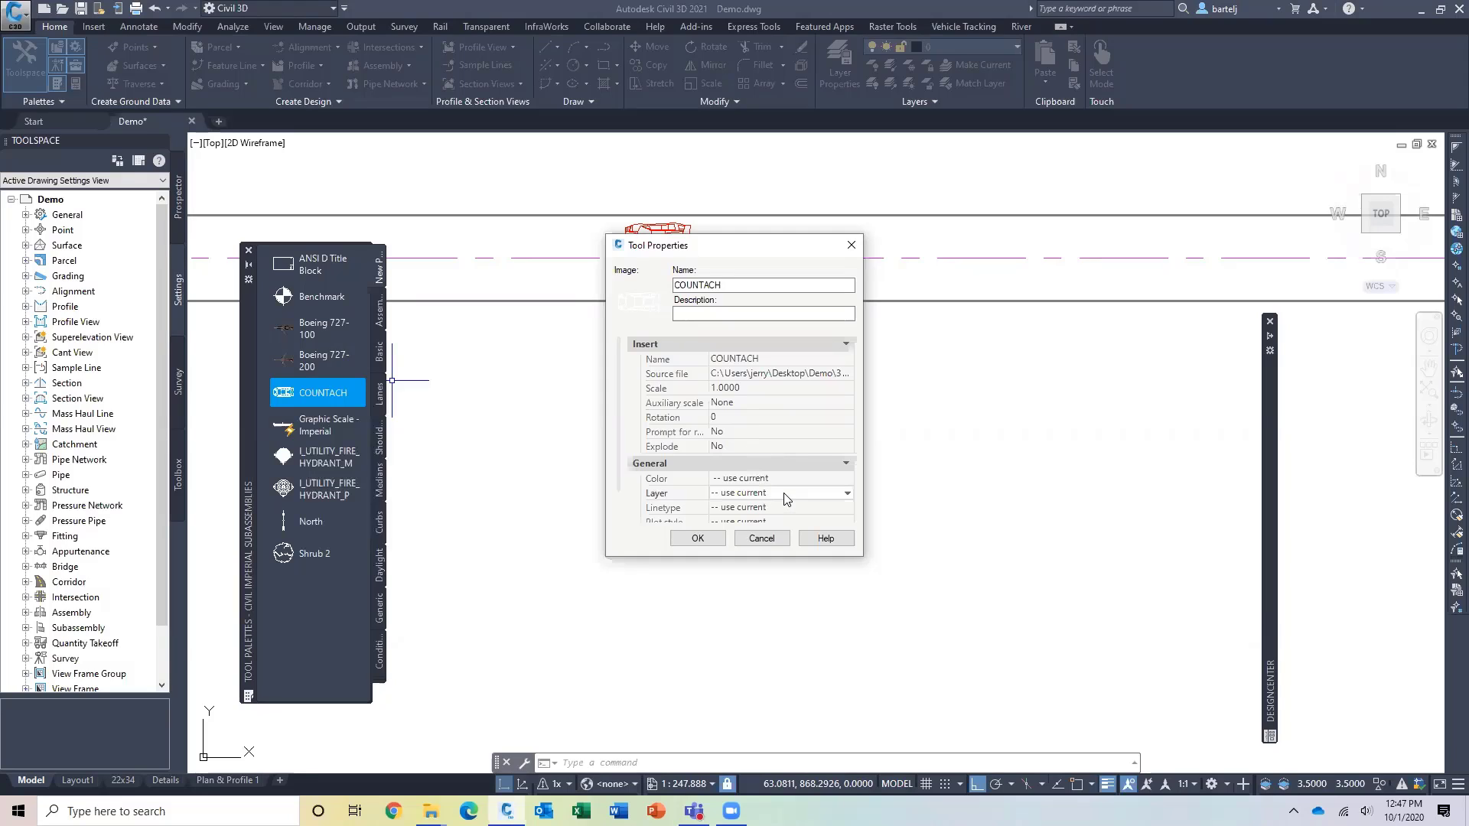
pyautogui.click(847, 495)
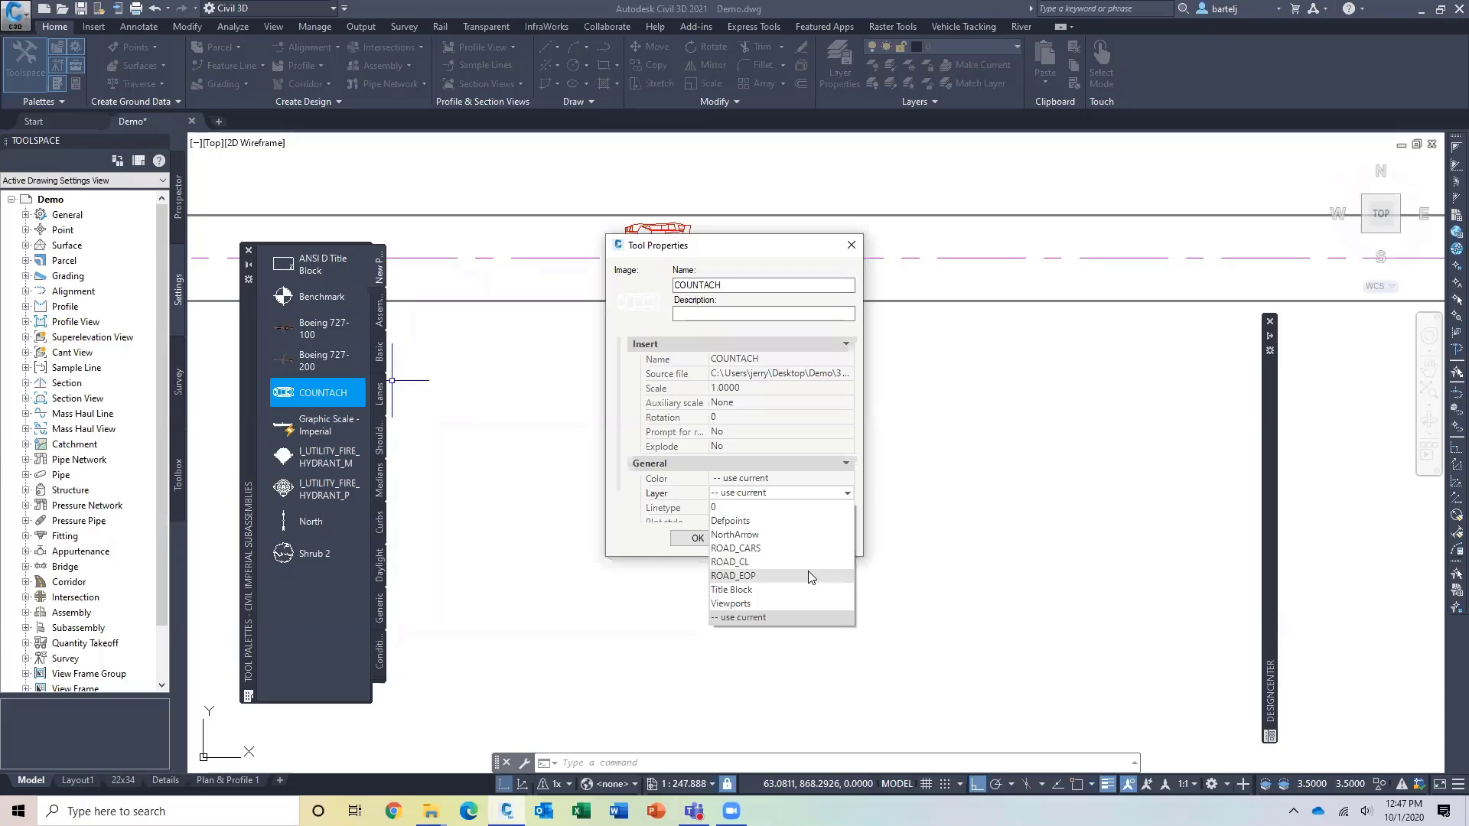
pyautogui.click(804, 549)
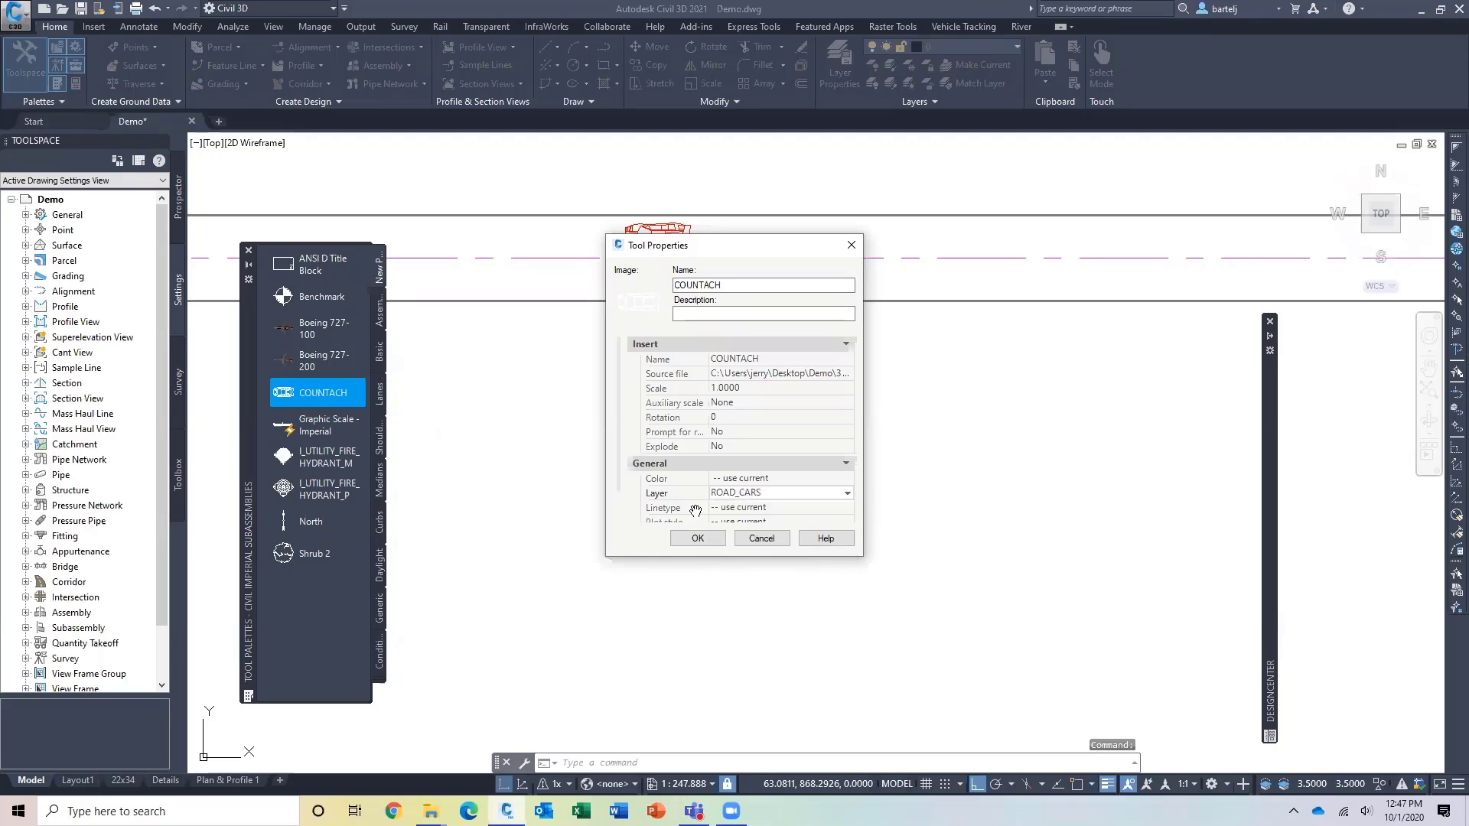
pyautogui.click(697, 538)
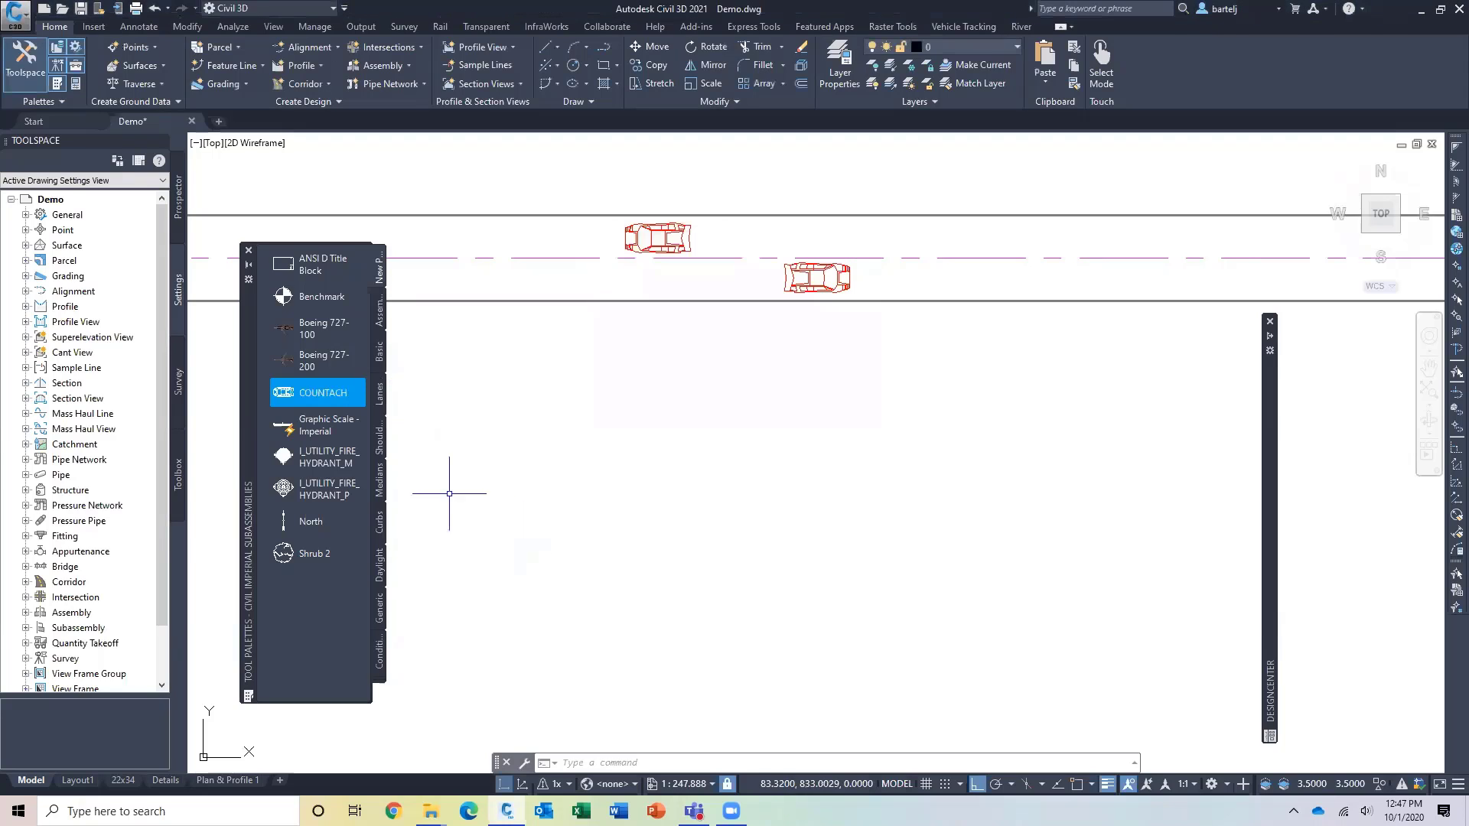
pyautogui.click(309, 394)
pyautogui.click(963, 240)
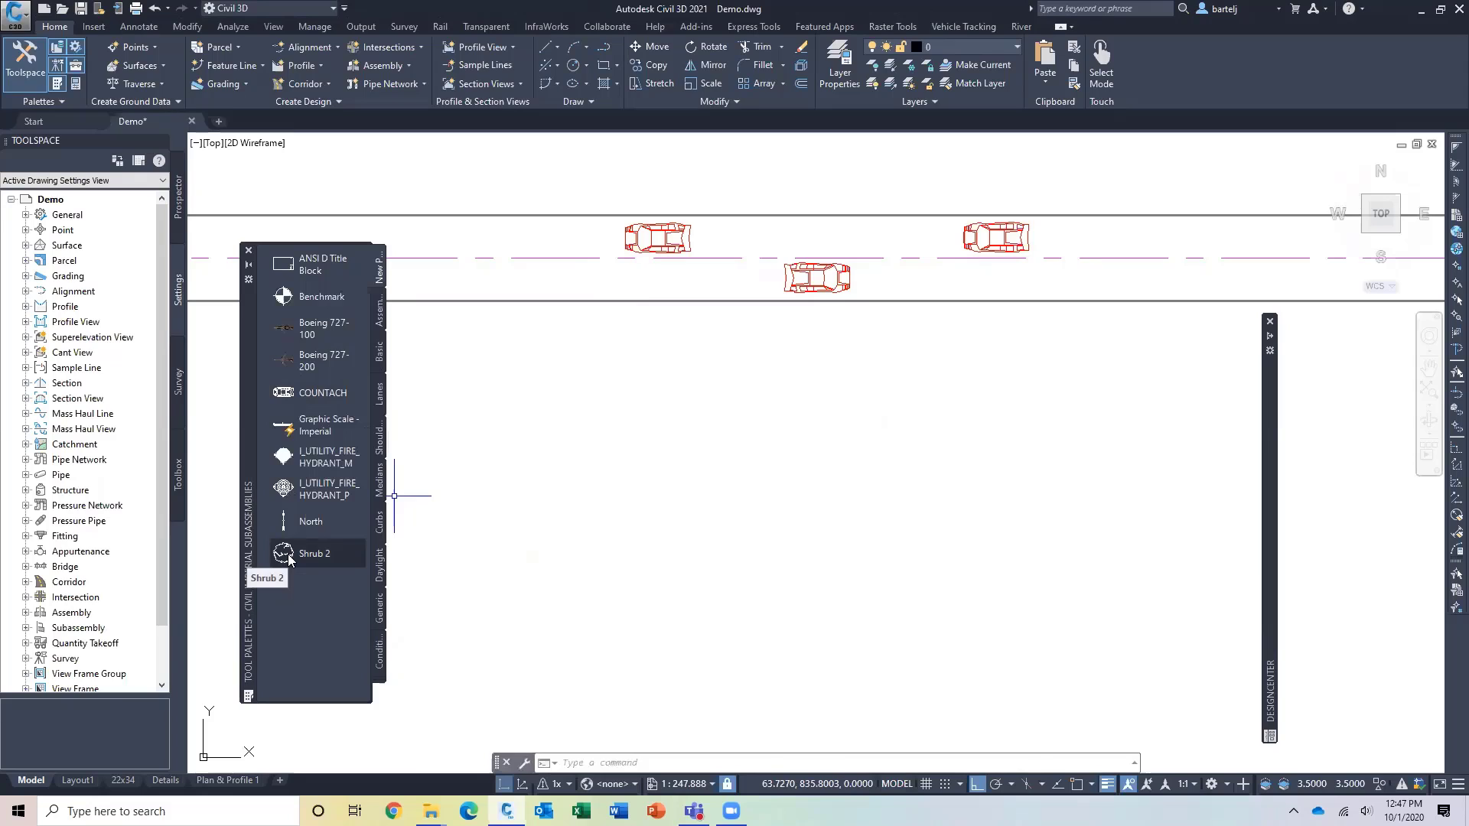
# - Examine the rename, export and import options for New Palette in the palette customization dialog, and close the dialog and the tool palettes
pyautogui.rightClick(289, 615)
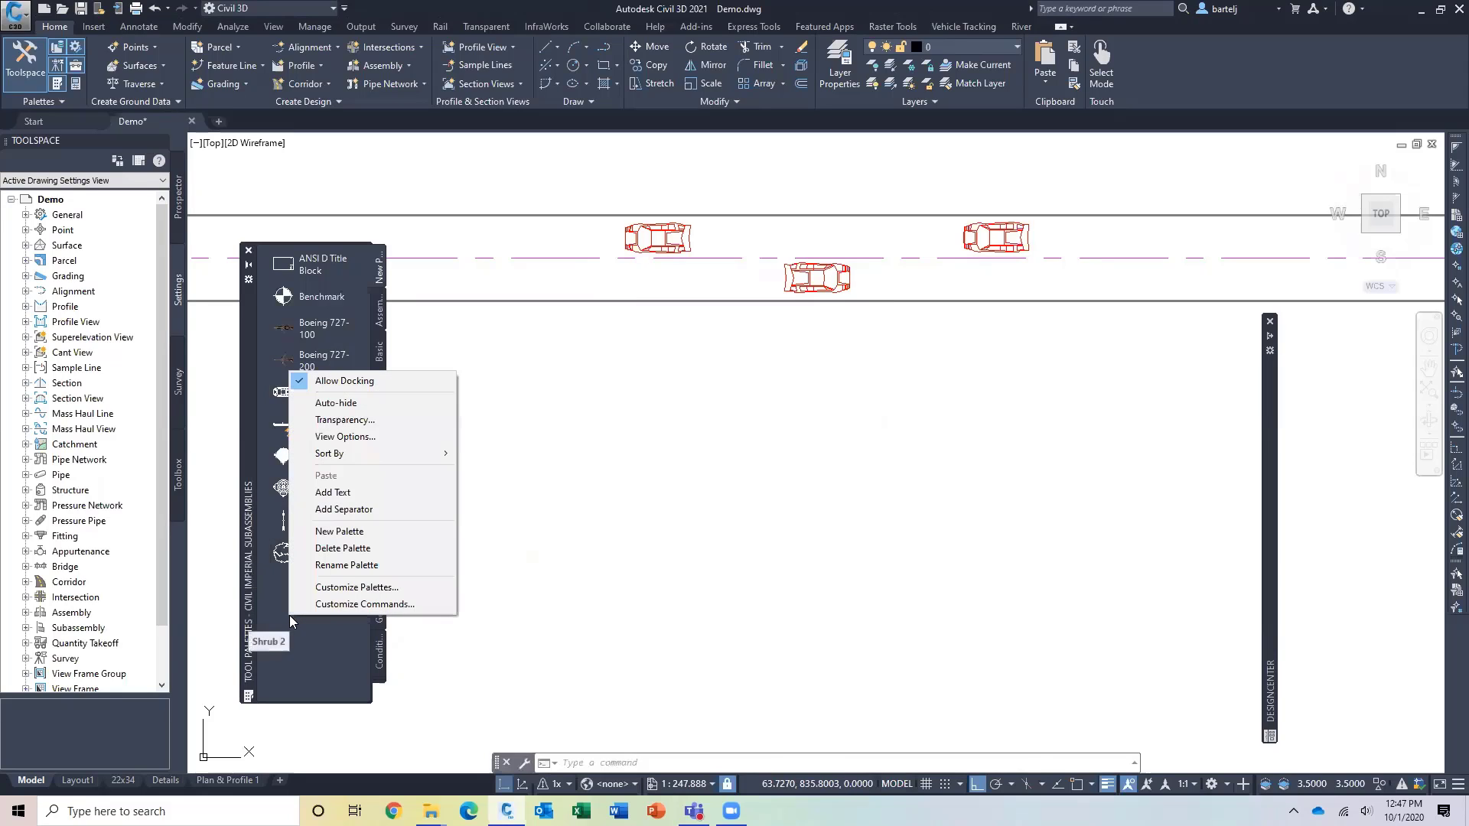
pyautogui.click(341, 588)
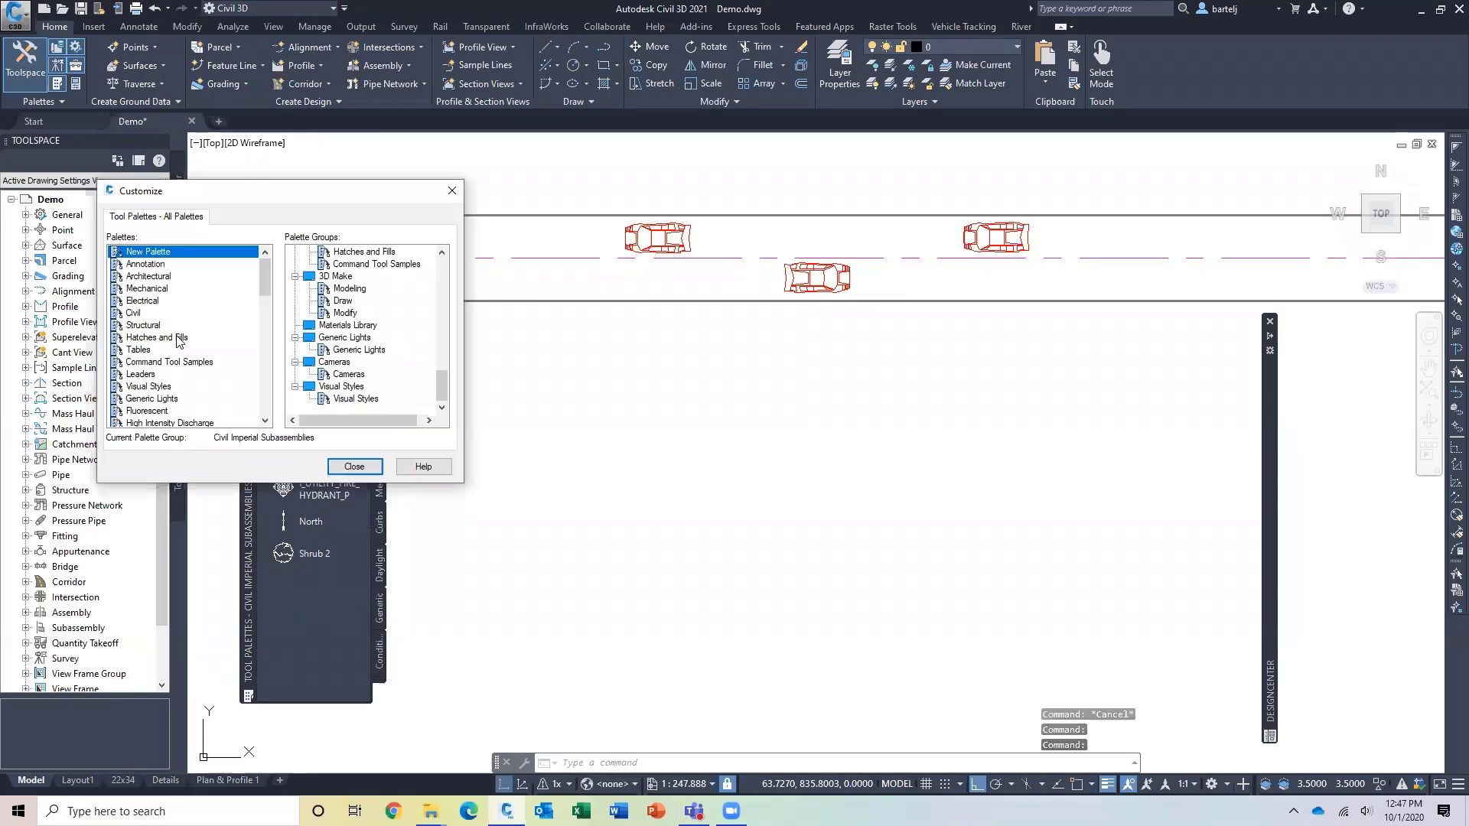
pyautogui.rightClick(159, 258)
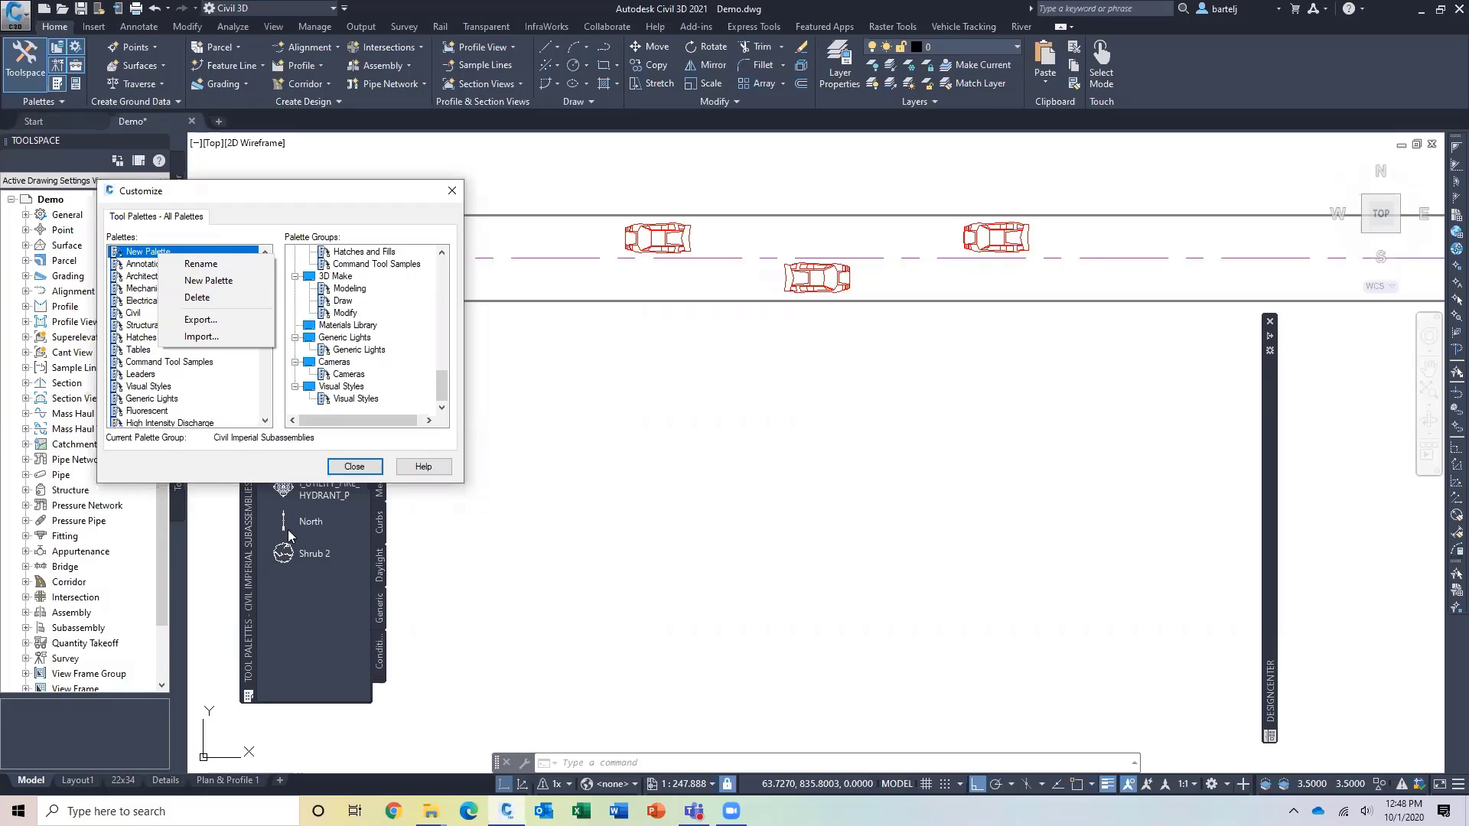
pyautogui.click(350, 470)
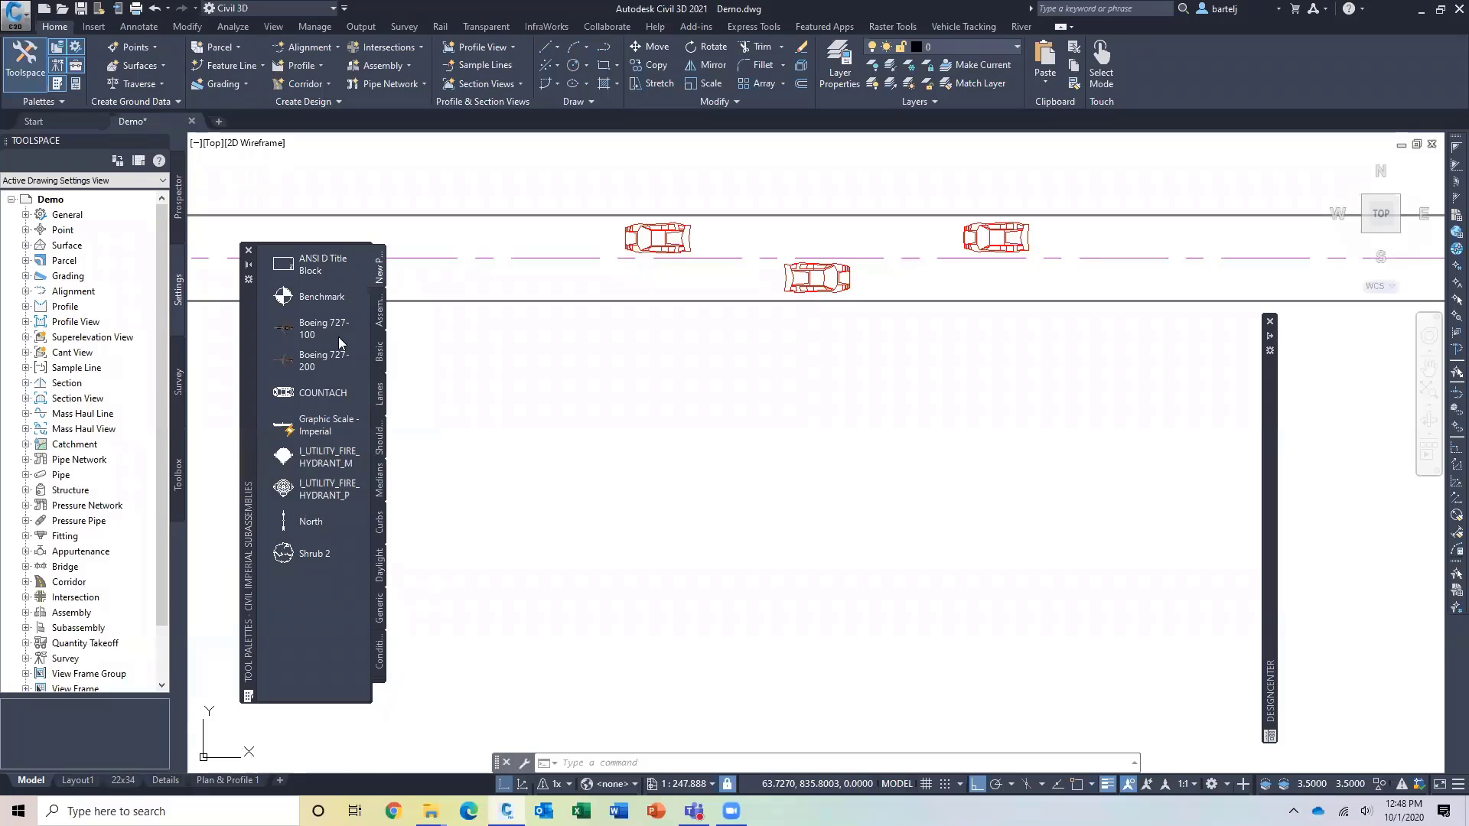
pyautogui.click(248, 251)
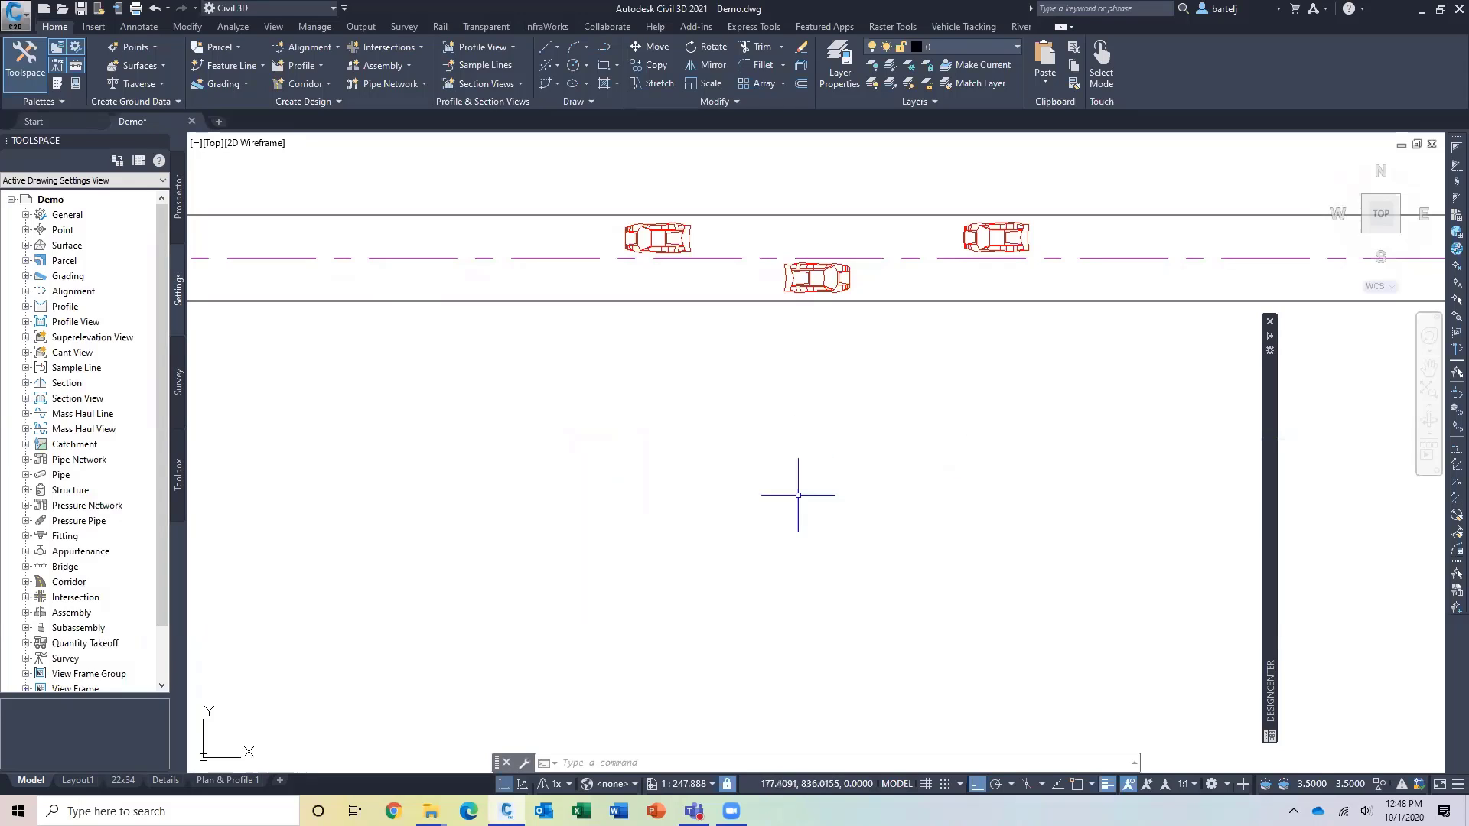
# - Bring the group of three green trees below the road into view at a larger scale
pyautogui.scroll(-4, 742, 490)
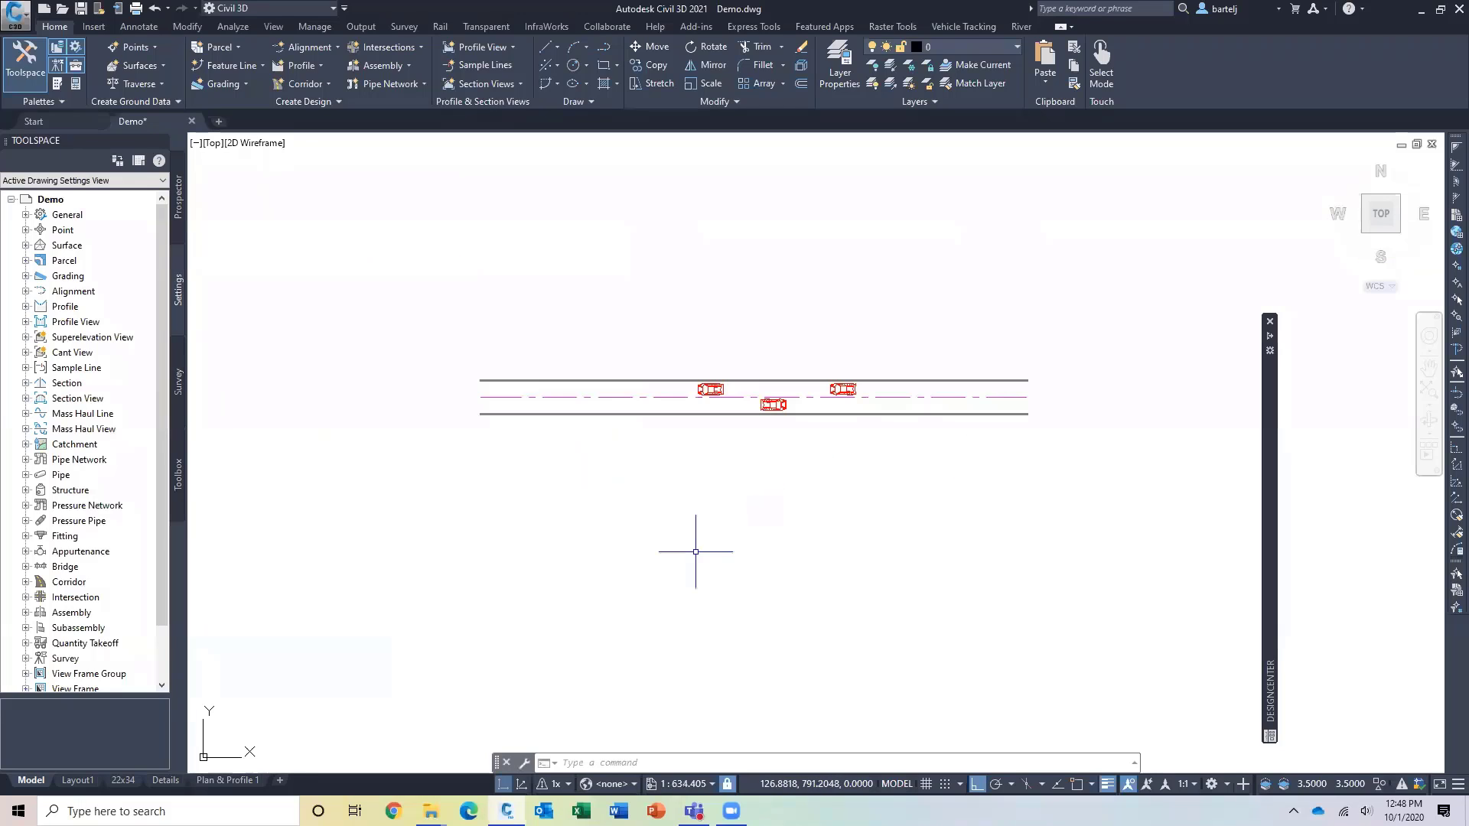
pyautogui.moveTo(695, 541)
pyautogui.mouseDown(button='middle')
pyautogui.moveTo(731, 456)
pyautogui.moveTo(682, 483)
pyautogui.mouseUp(button='middle')
pyautogui.scroll(-6, 683, 482)
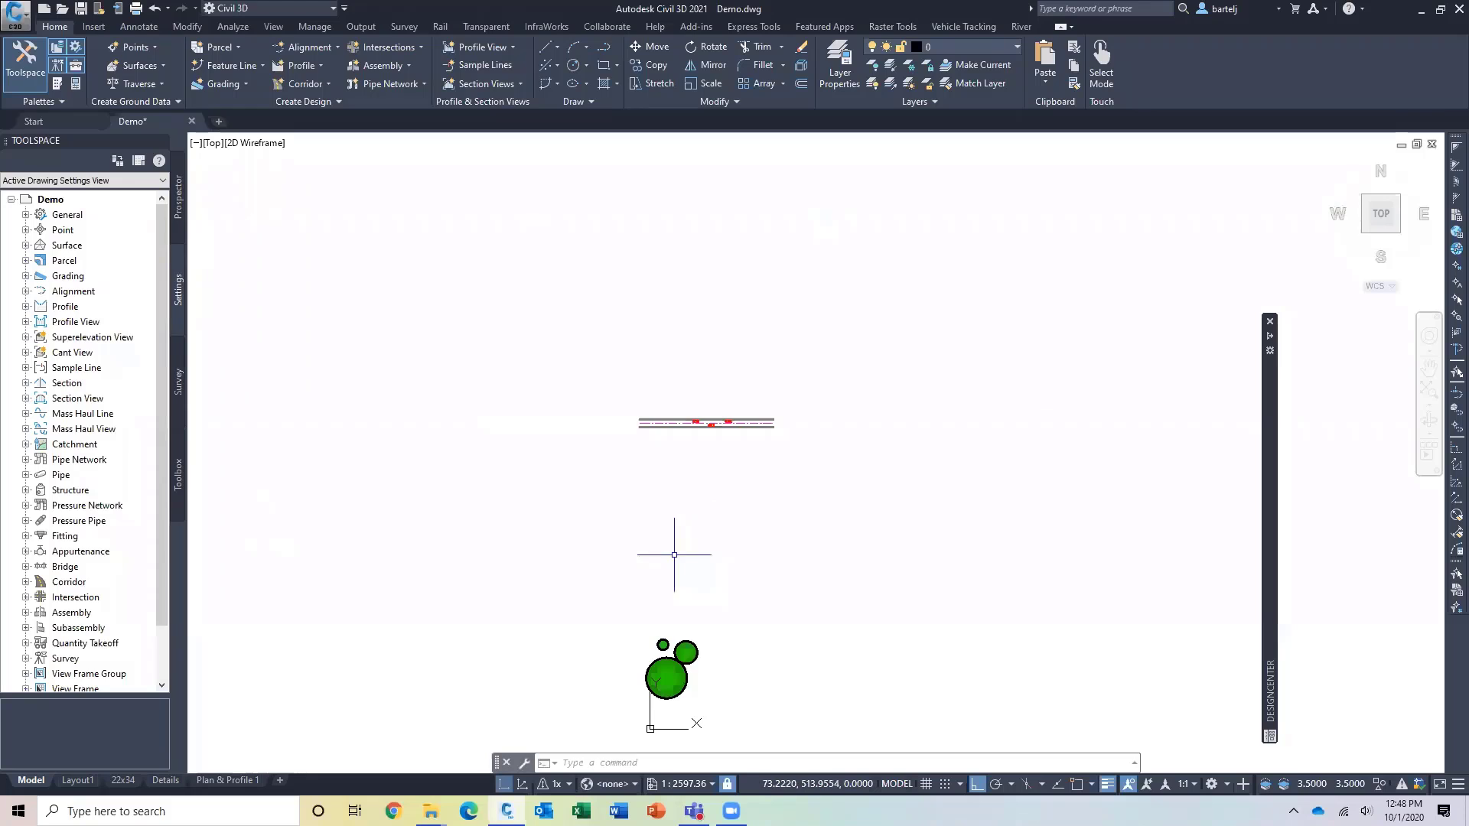
pyautogui.moveTo(676, 551); pyautogui.dragTo(577, 363, button='middle')
pyautogui.scroll(4, 653, 422)
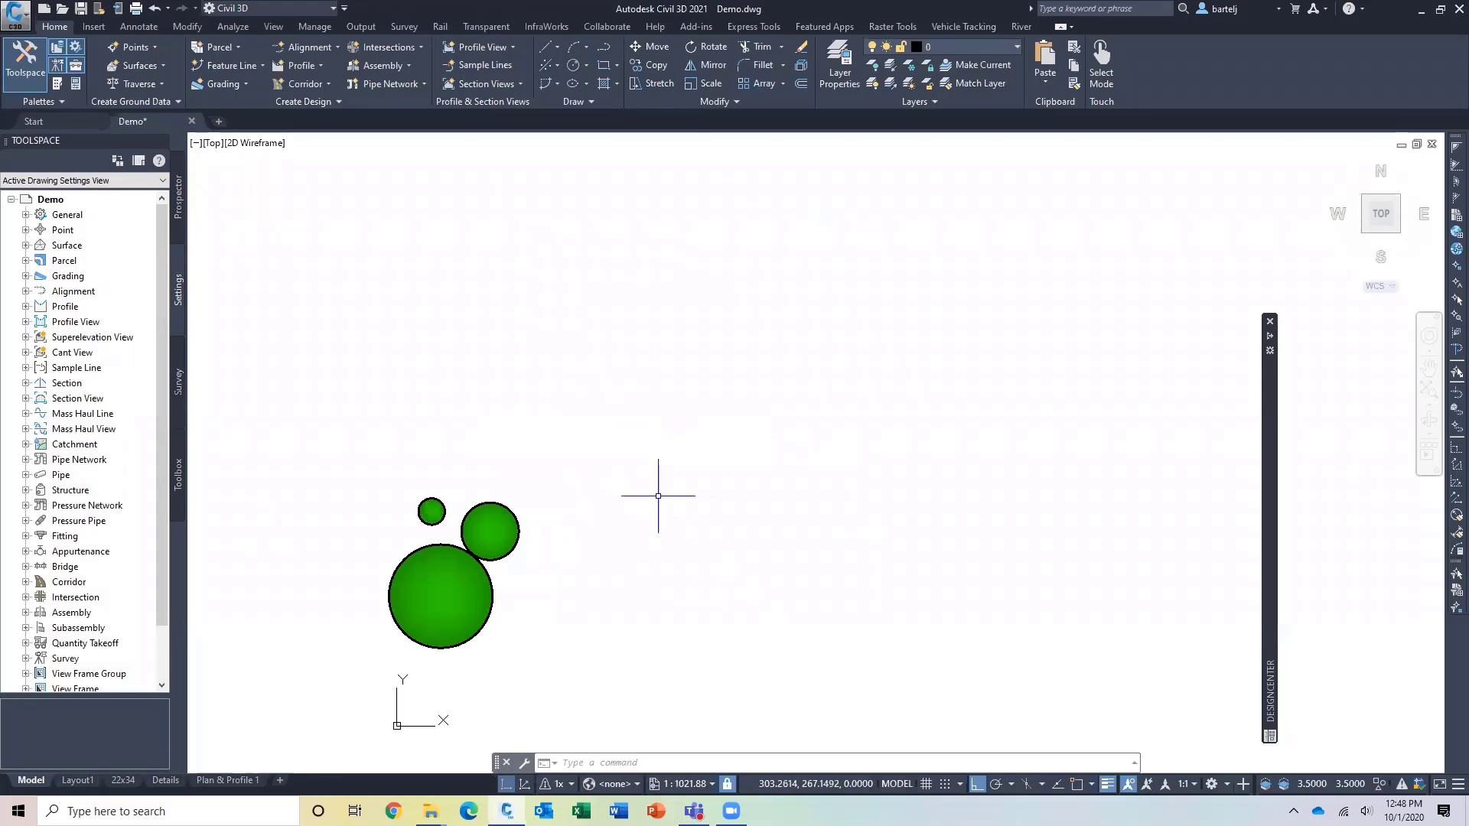
pyautogui.moveTo(659, 498); pyautogui.dragTo(589, 450, button='middle')
pyautogui.scroll(1, 590, 450)
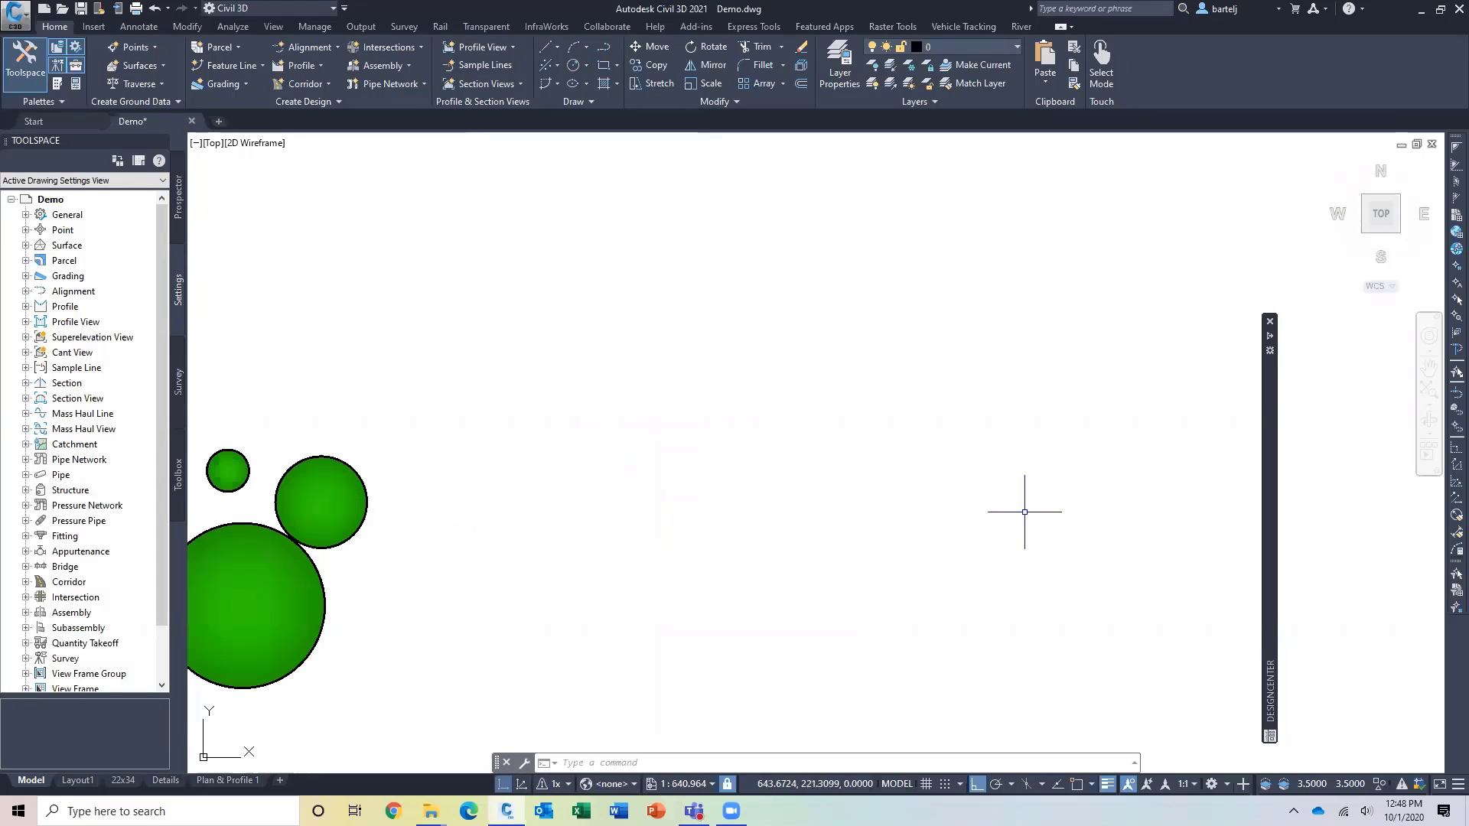
pyautogui.scroll(-1, 946, 511)
pyautogui.scroll(2, 844, 493)
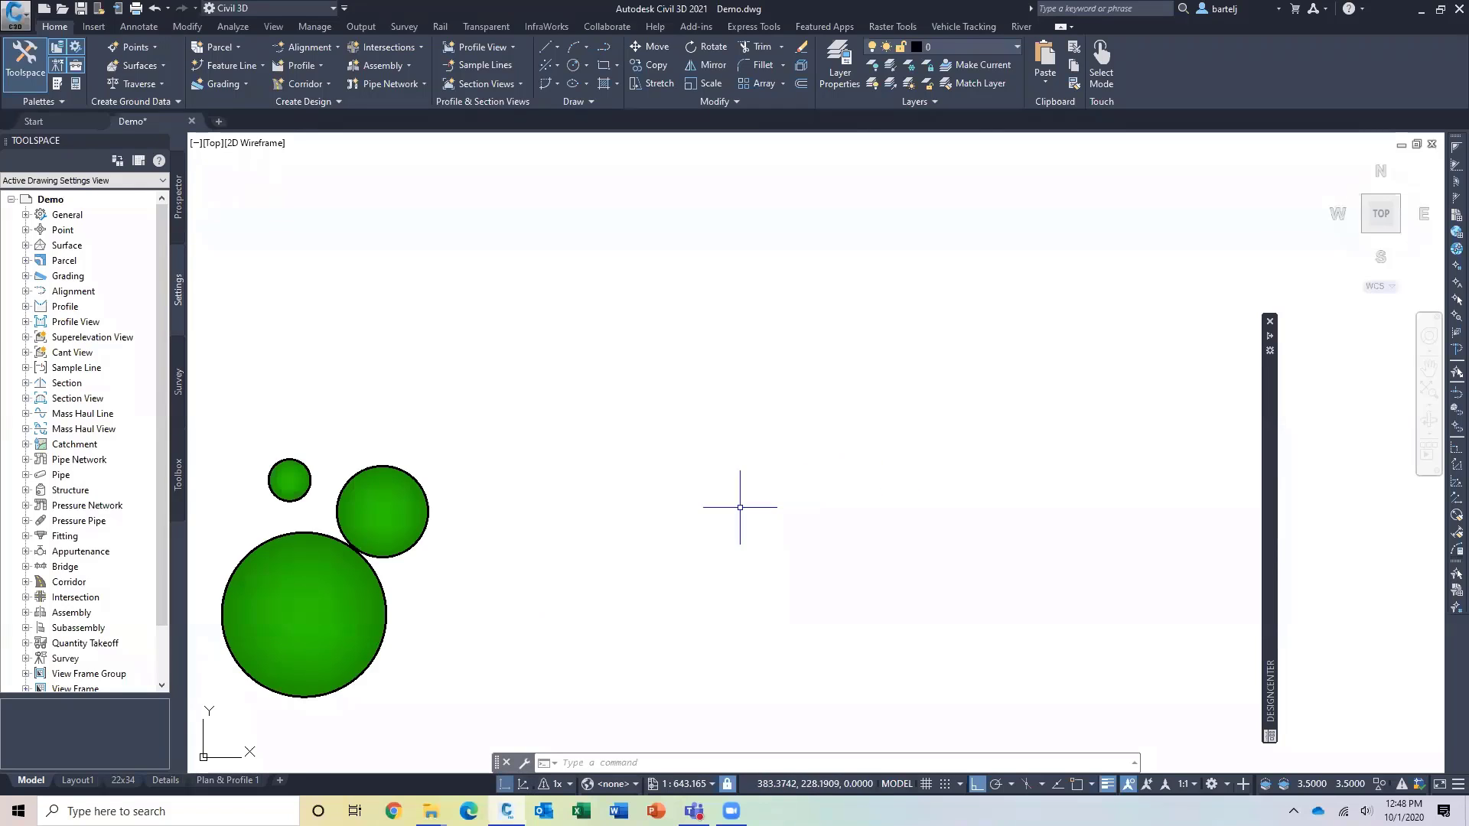
# - Collapse 30MinWorkoutContent.dwg in DesignCenter and set up a DesignCenter search for blocks in the Desktop's Demo folder
pyautogui.moveTo(1267, 413)
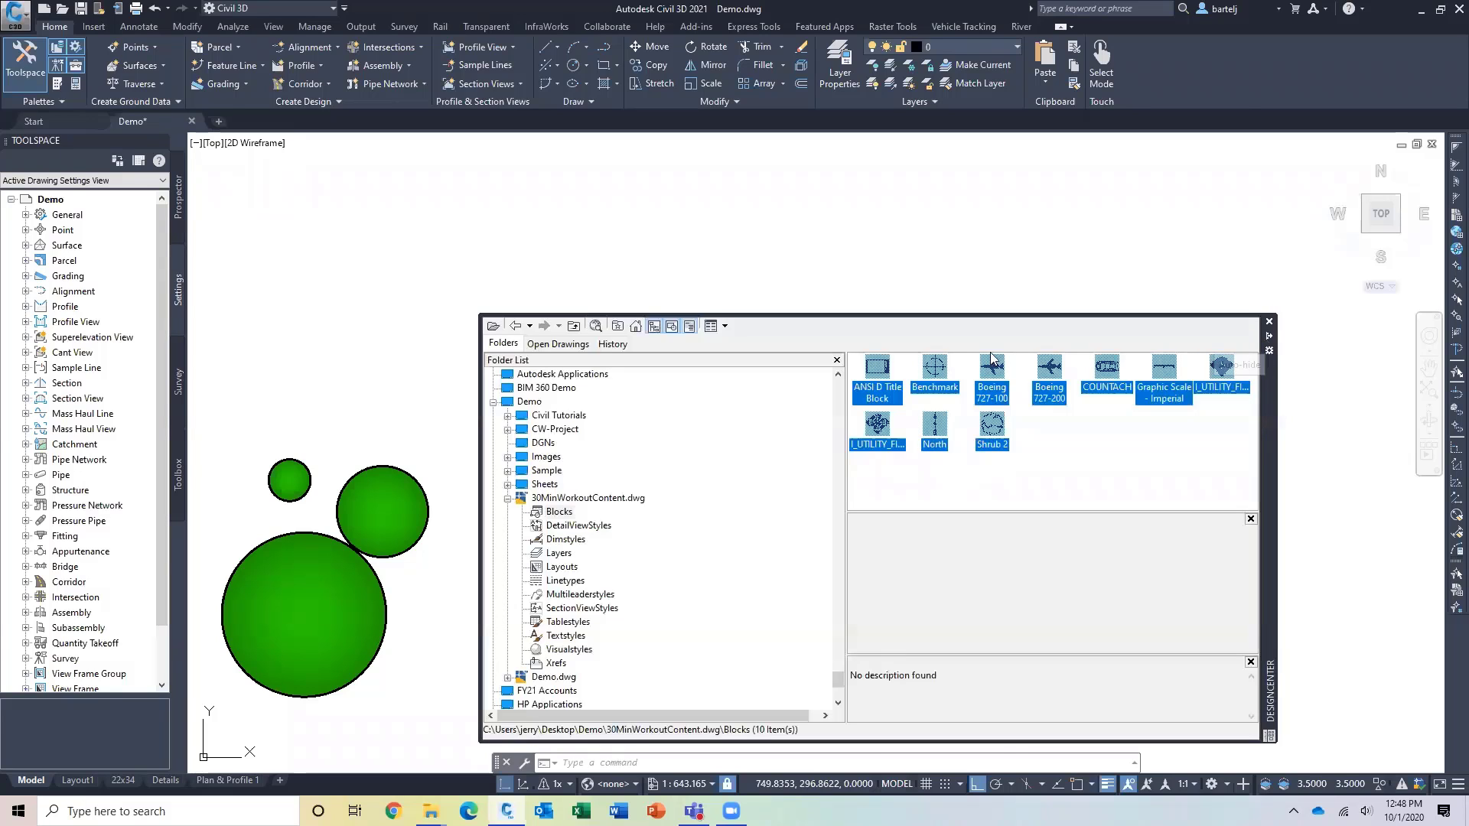
pyautogui.click(508, 499)
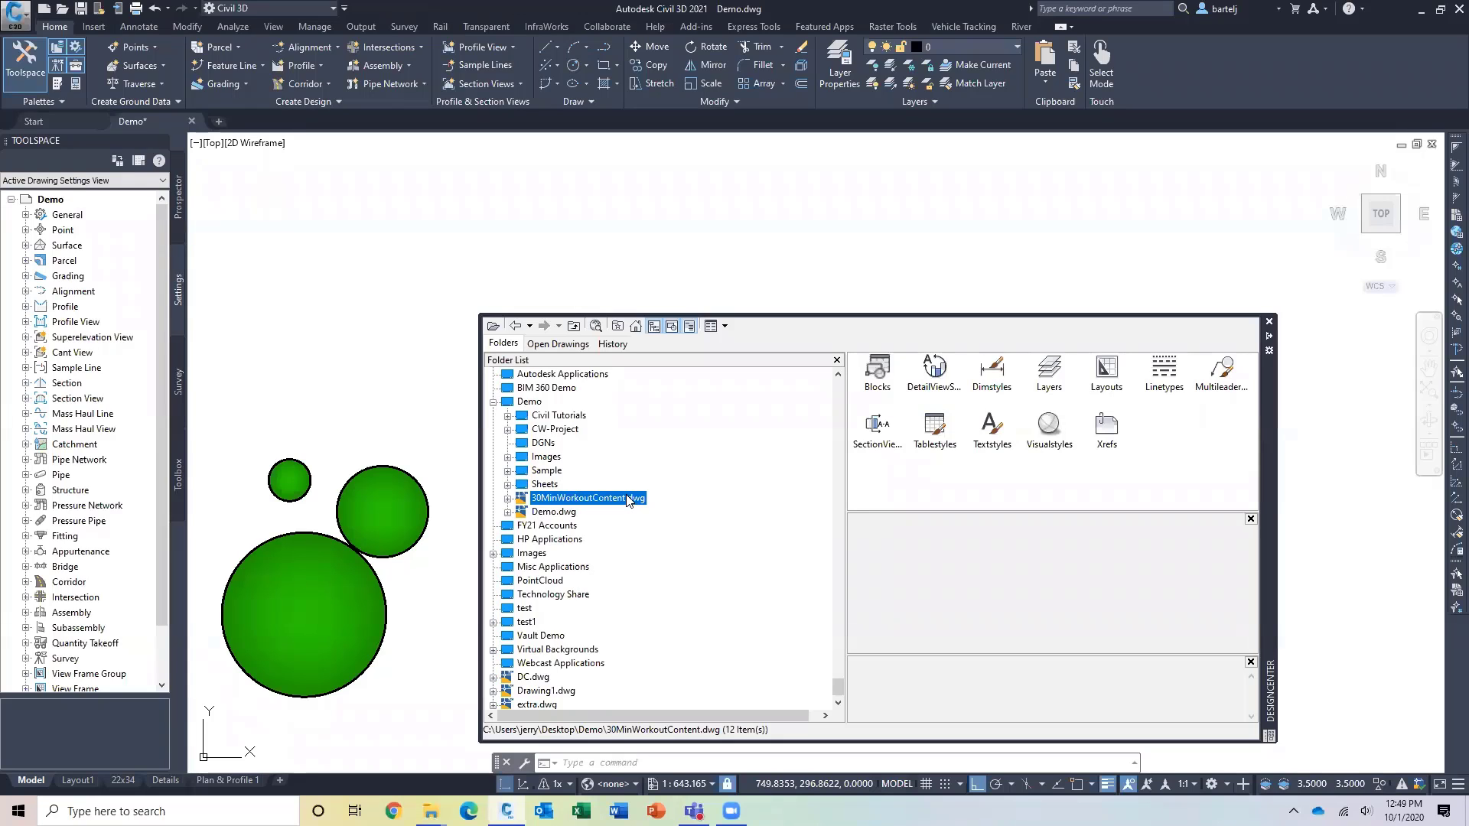
pyautogui.click(596, 327)
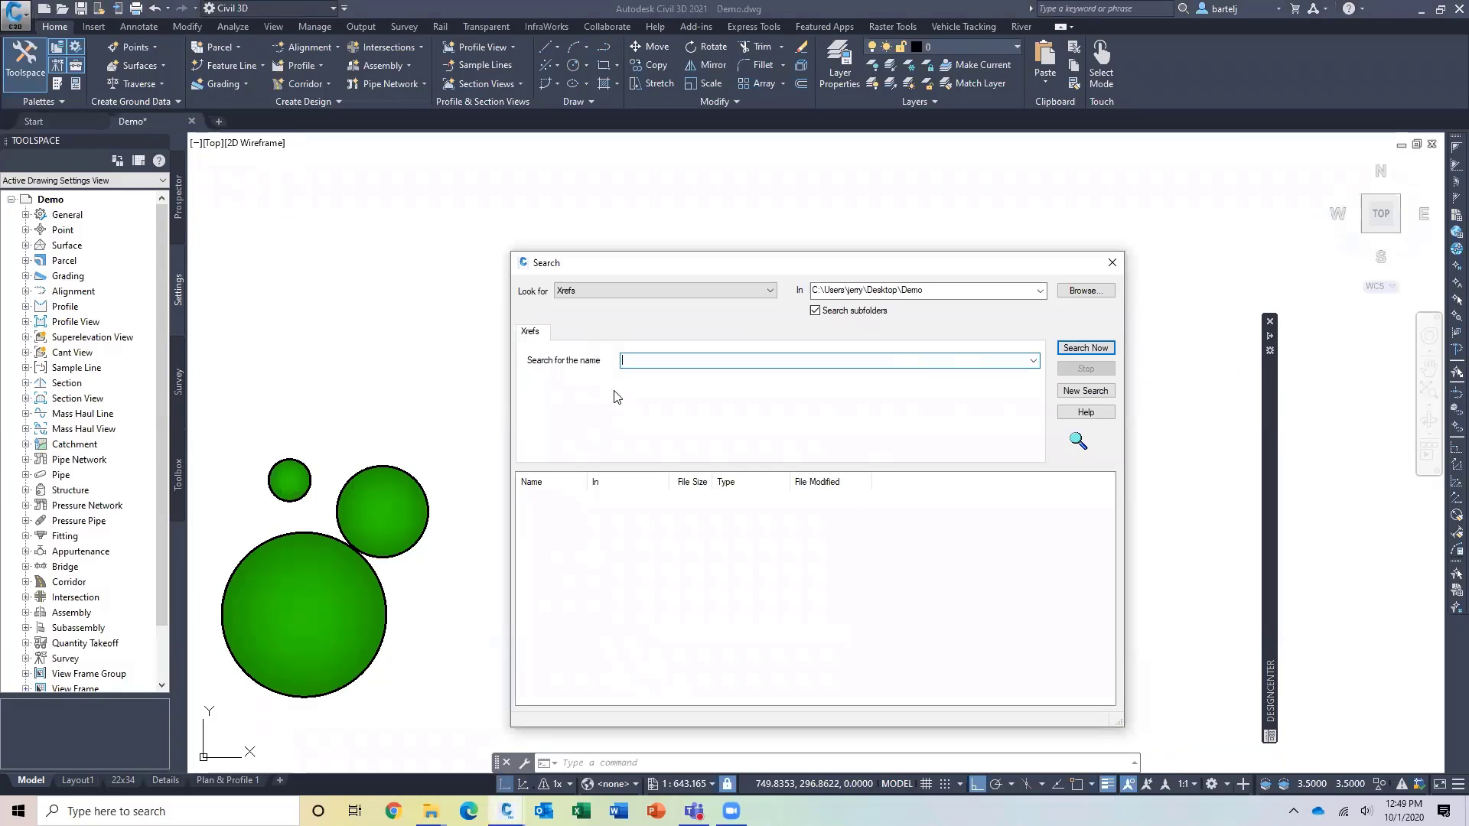
pyautogui.click(770, 291)
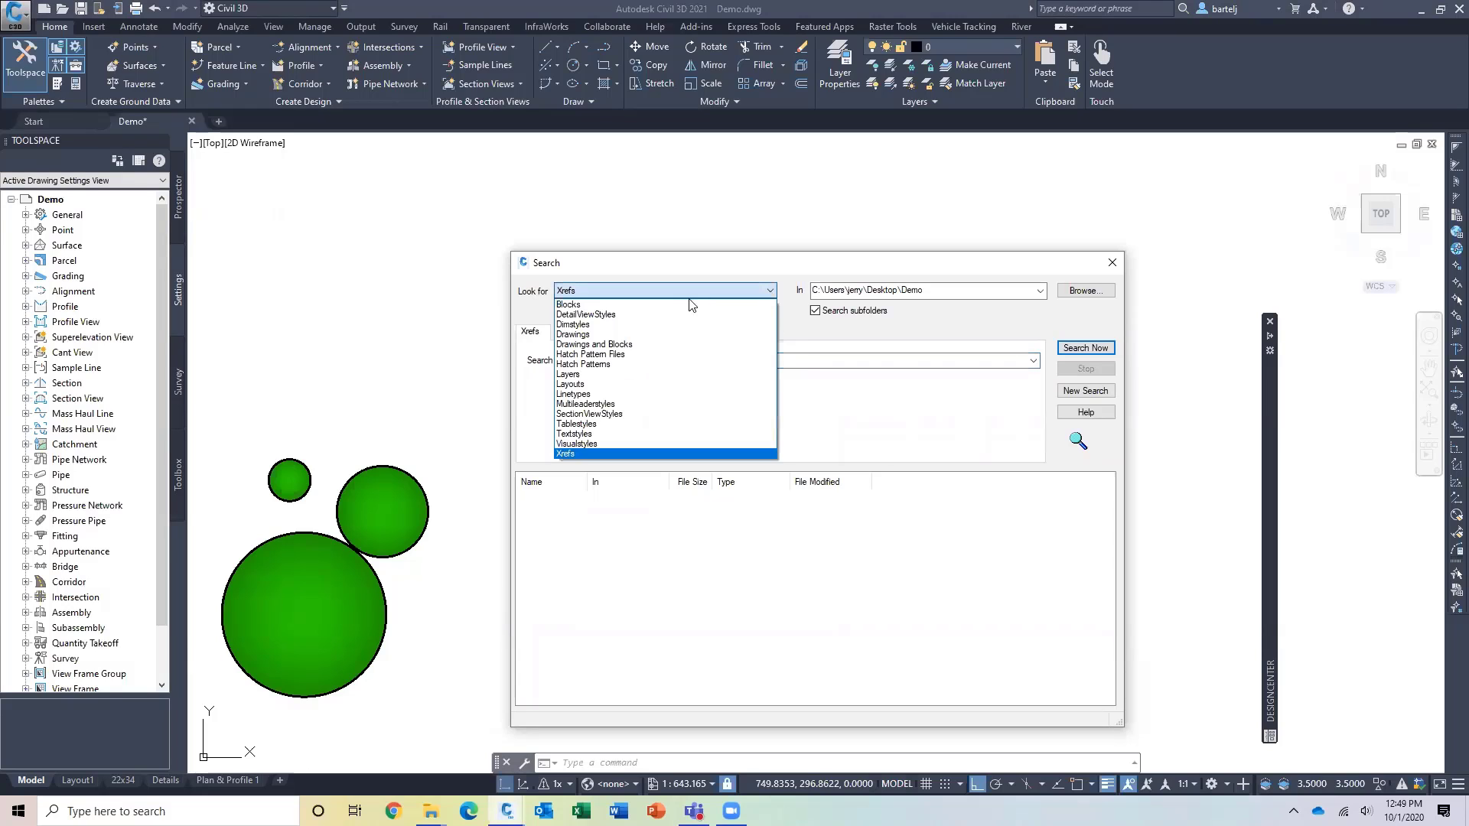
pyautogui.click(586, 305)
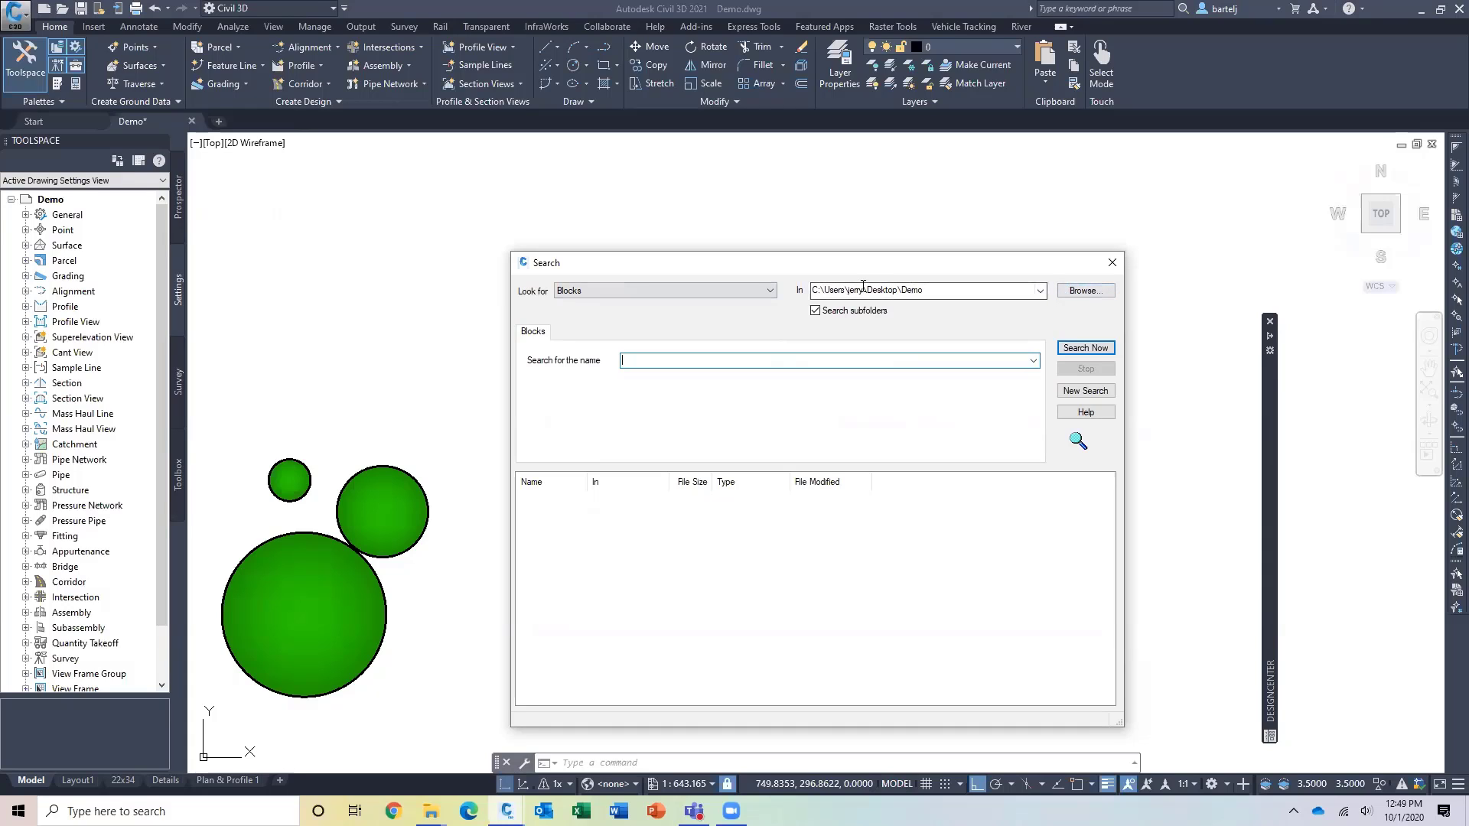
pyautogui.click(1079, 295)
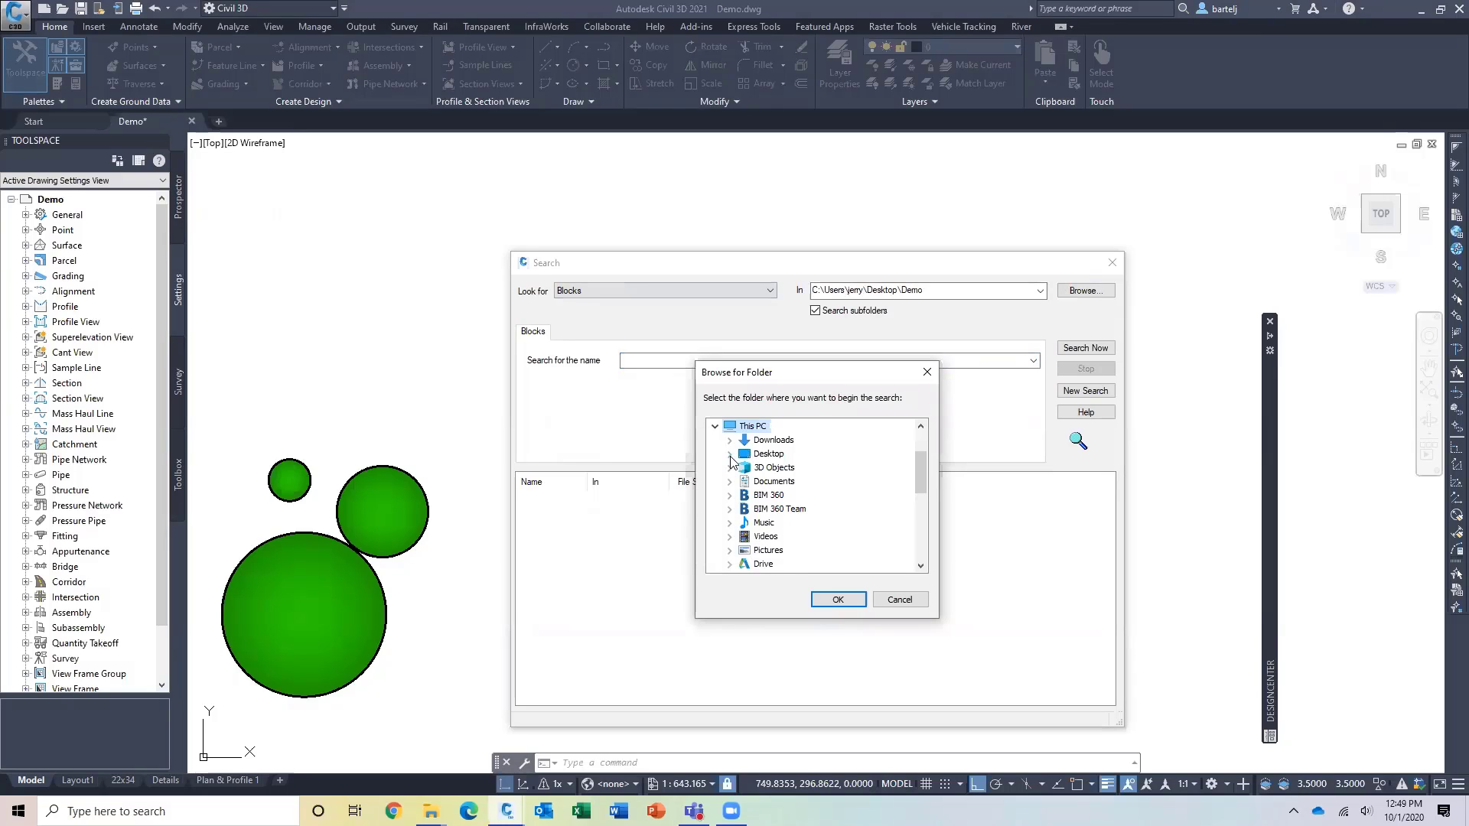
pyautogui.click(730, 456)
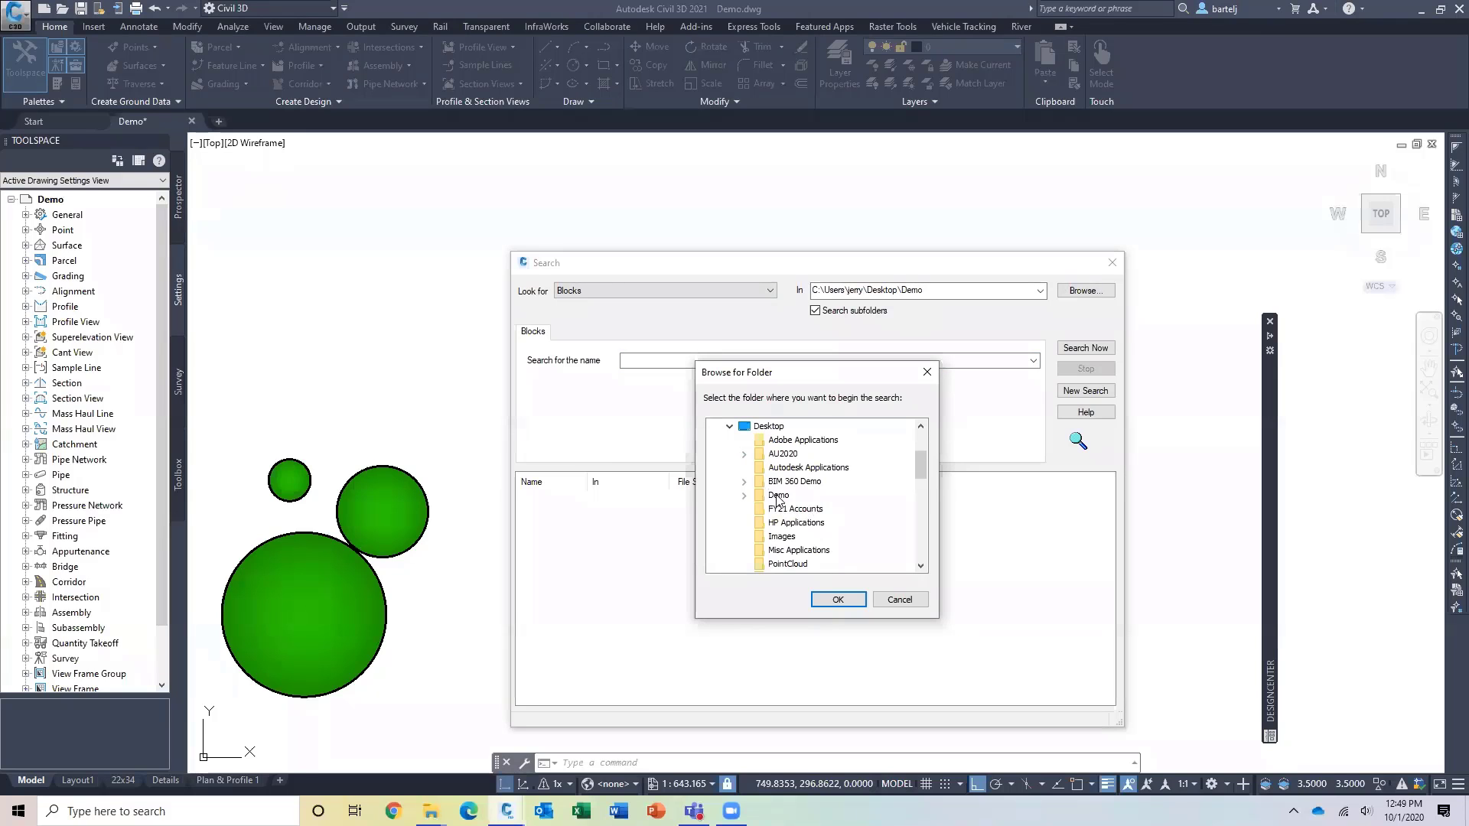
pyautogui.click(777, 495)
pyautogui.click(838, 599)
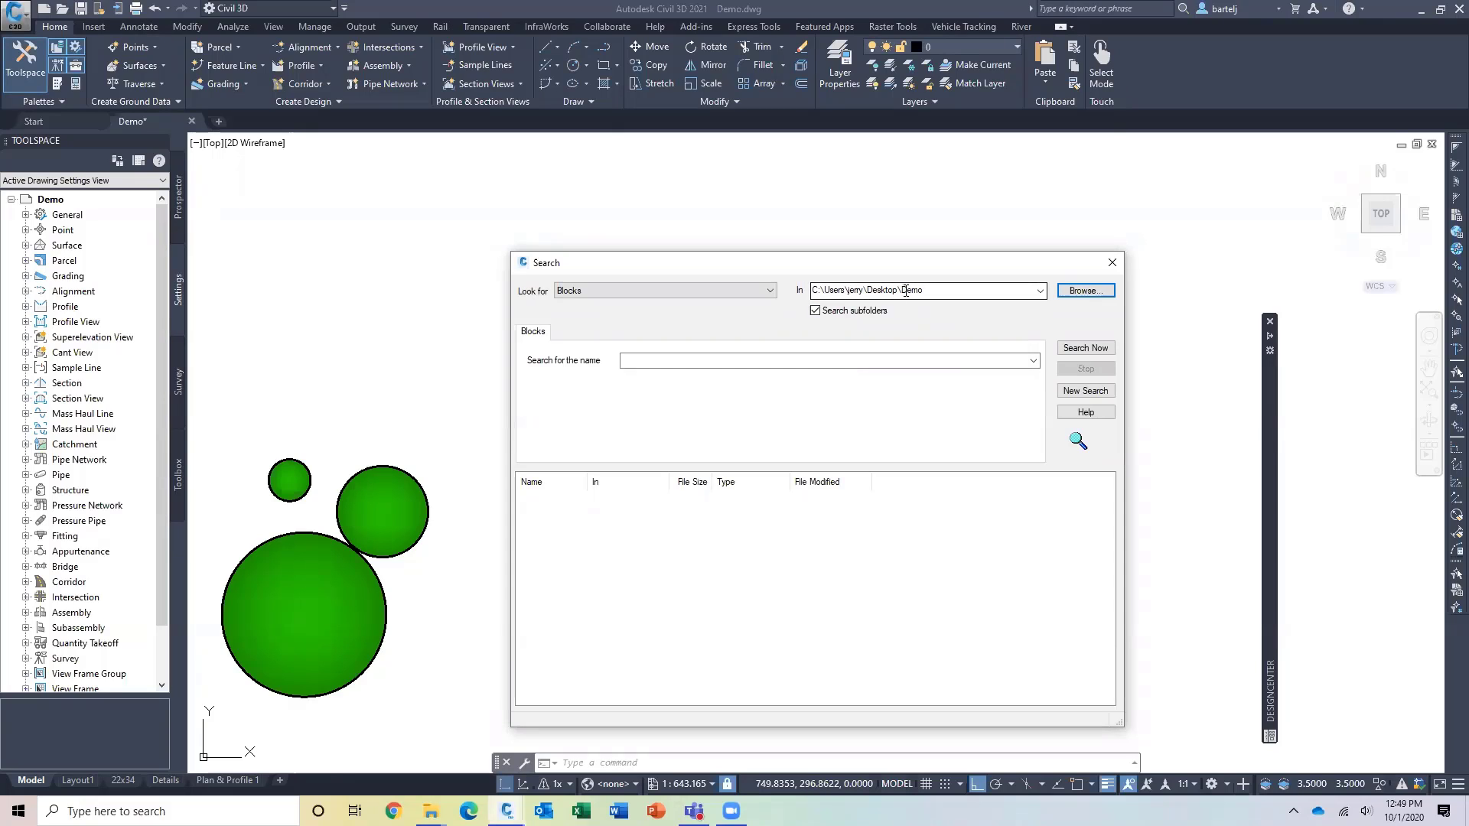
# - Search for blocks named Tree and widen the results' location column to read the source drawing paths
pyautogui.click(637, 360)
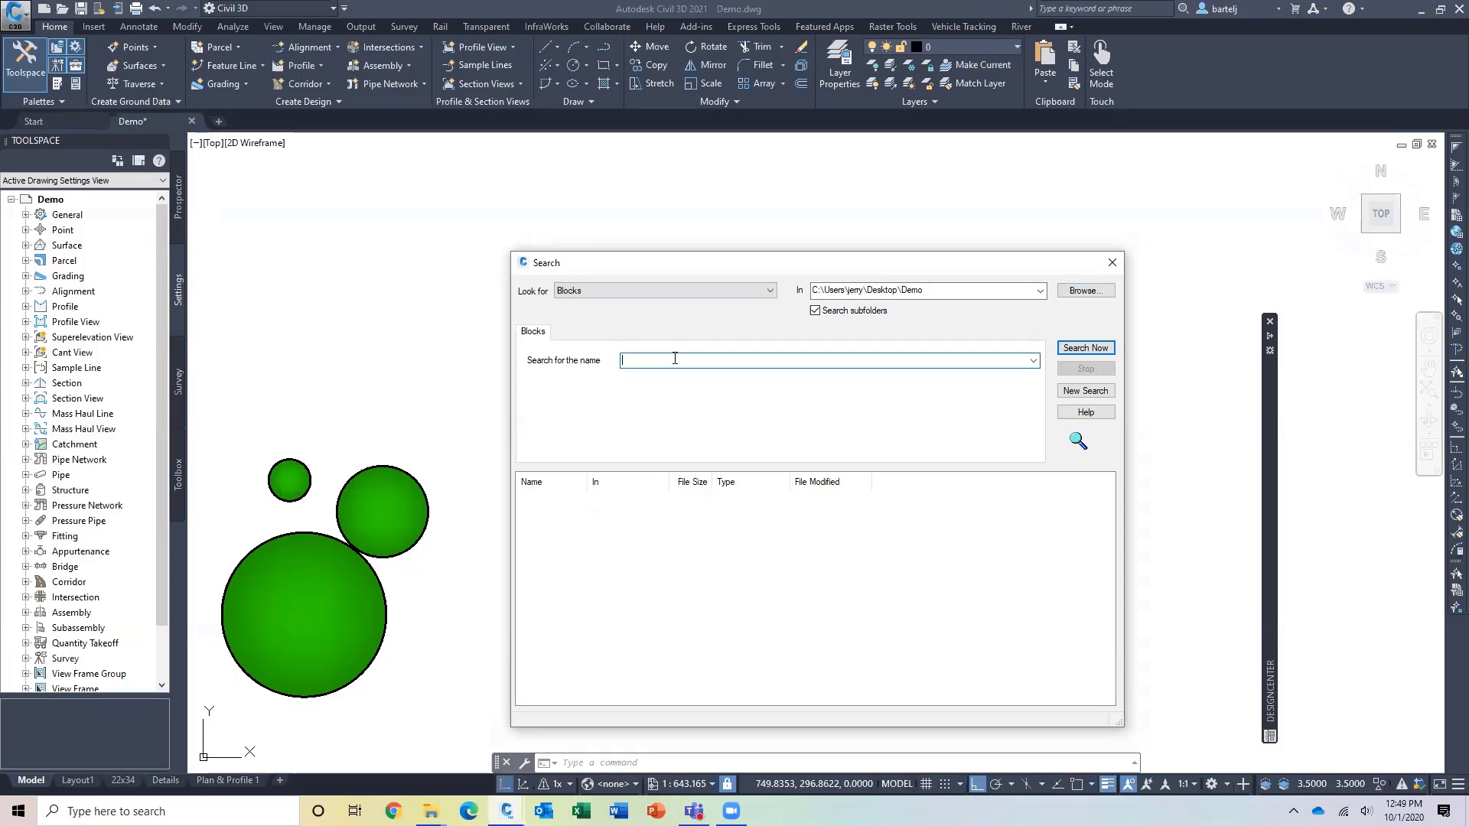
pyautogui.write('Tree')
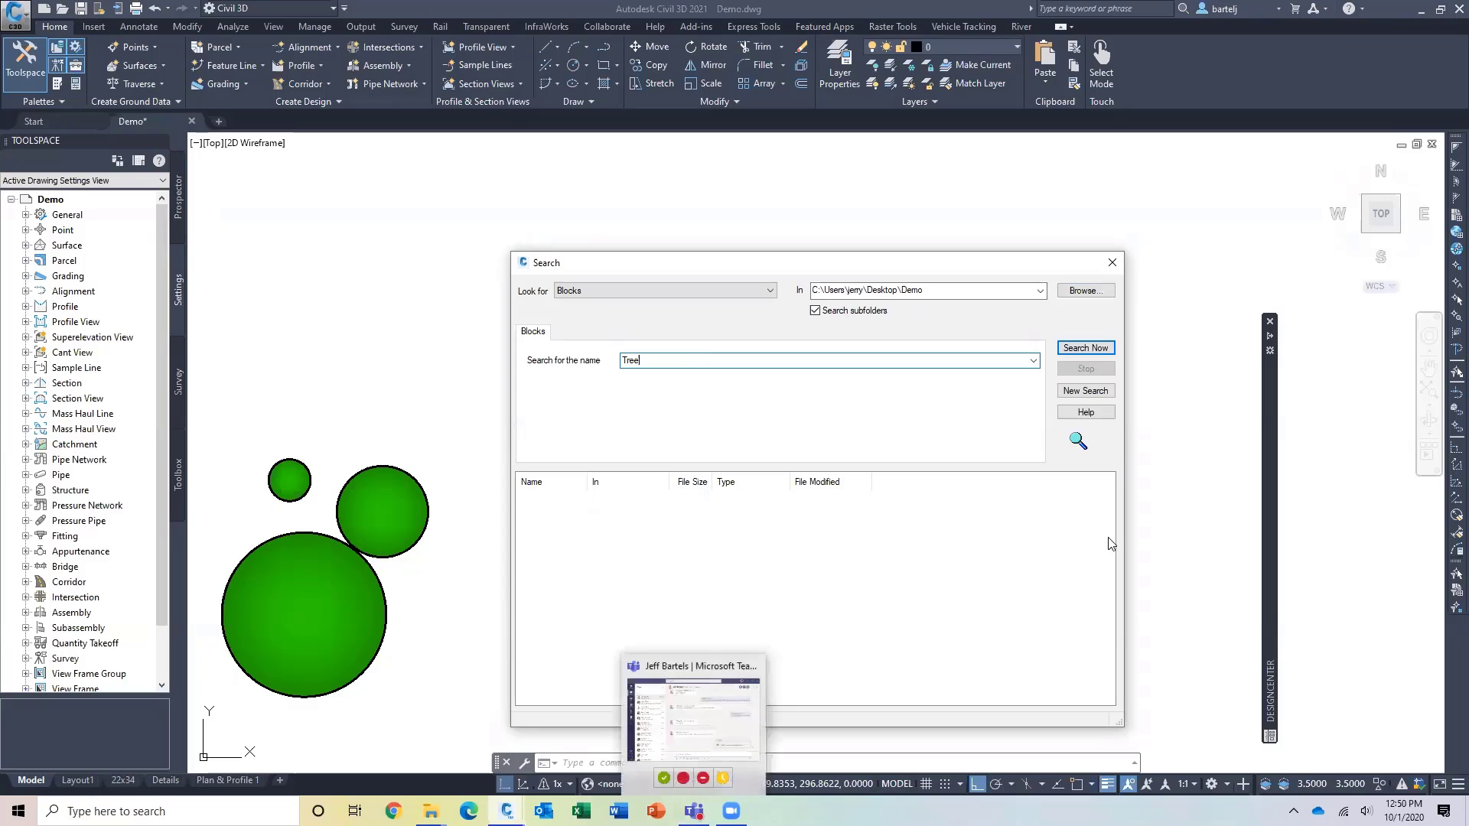
pyautogui.click(1085, 348)
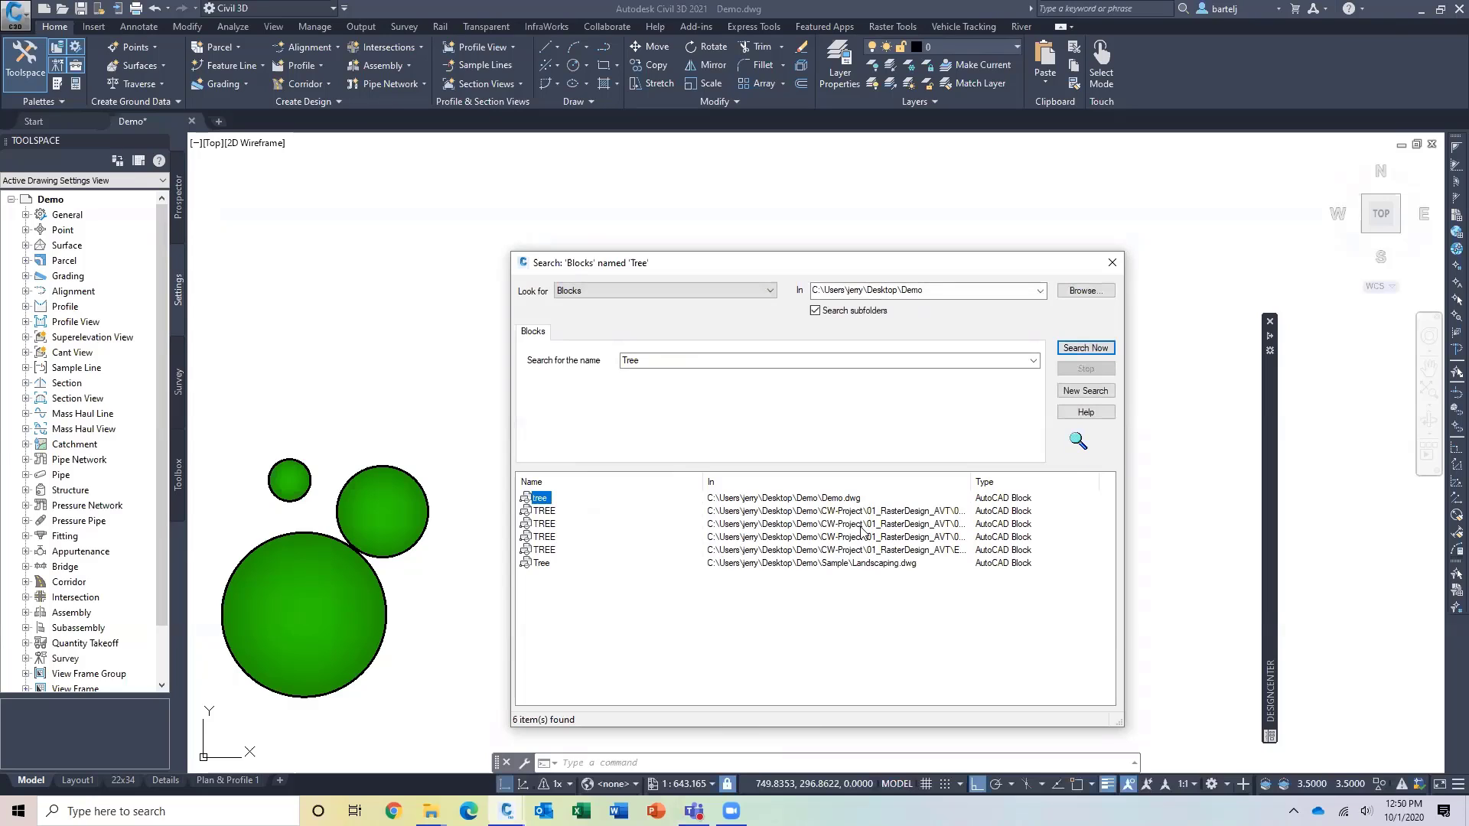
pyautogui.moveTo(970, 479)
pyautogui.mouseDown()
pyautogui.moveTo(1034, 474)
pyautogui.moveTo(990, 482)
pyautogui.mouseUp()
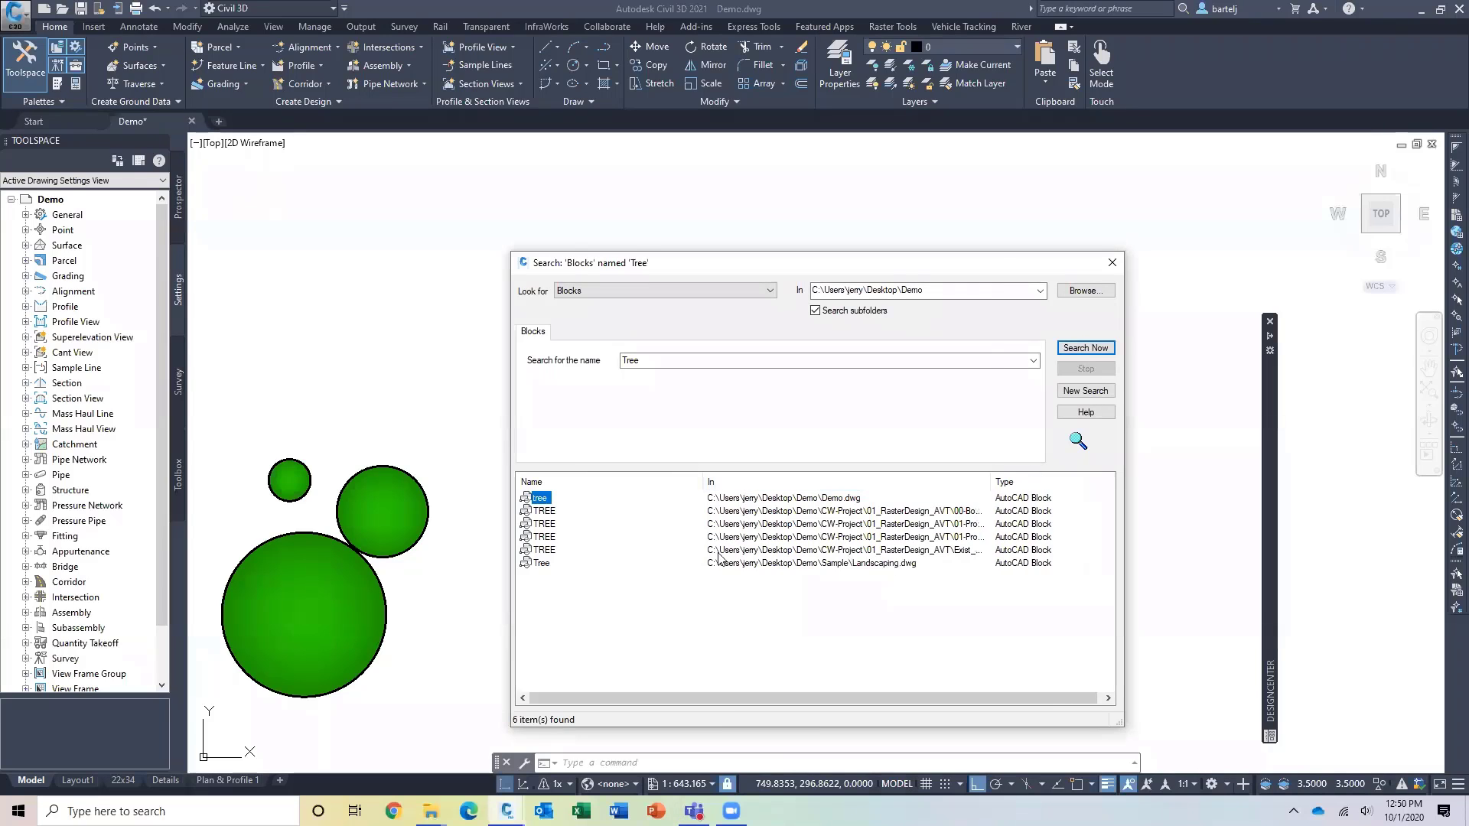
# - Load the TREE block of Exist_Conditions.dwg from the results, preview it with DesignCenter kept open, and return to the search results
pyautogui.doubleClick(541, 550)
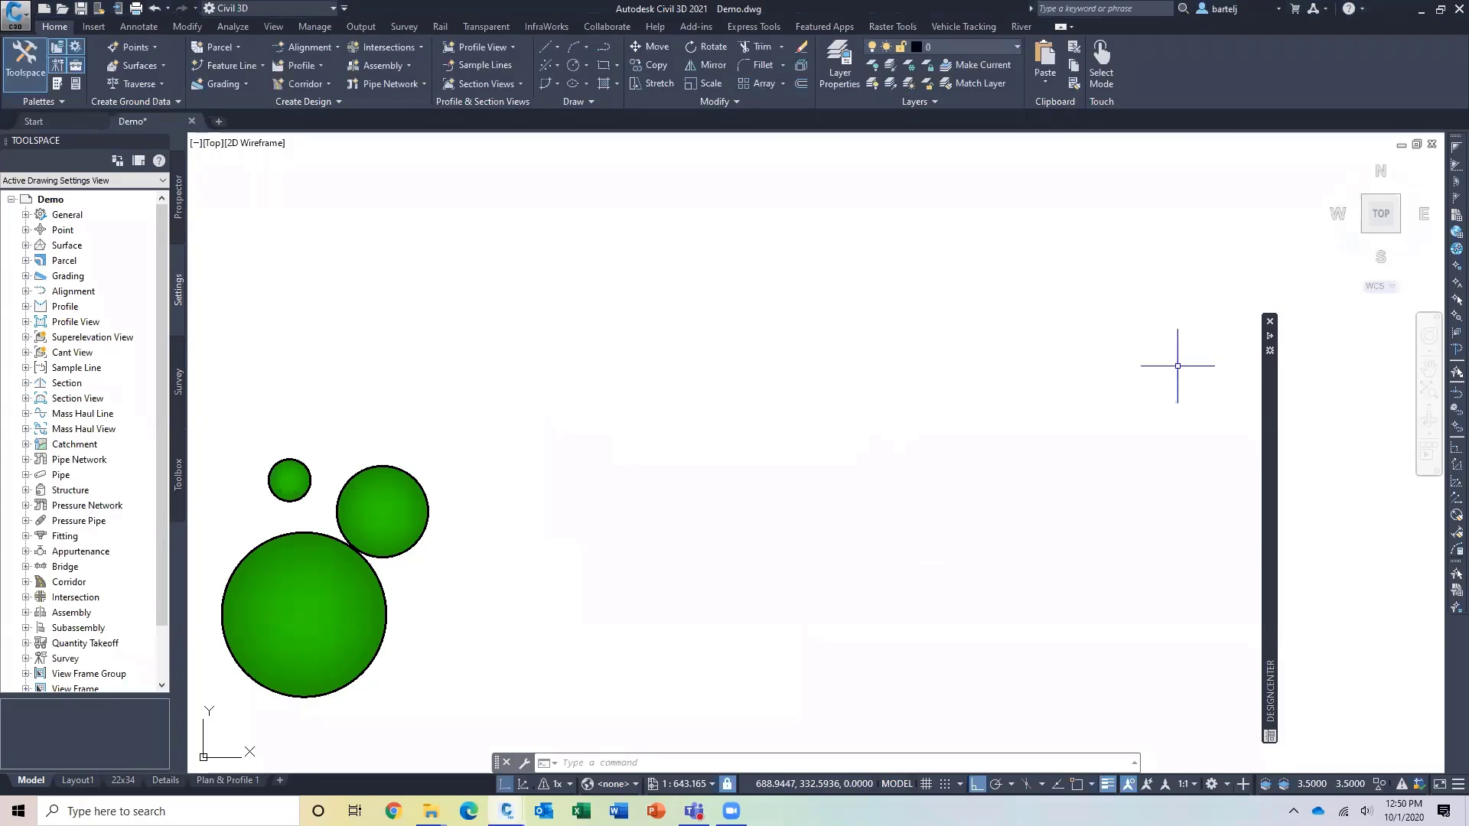
pyautogui.click(1269, 341)
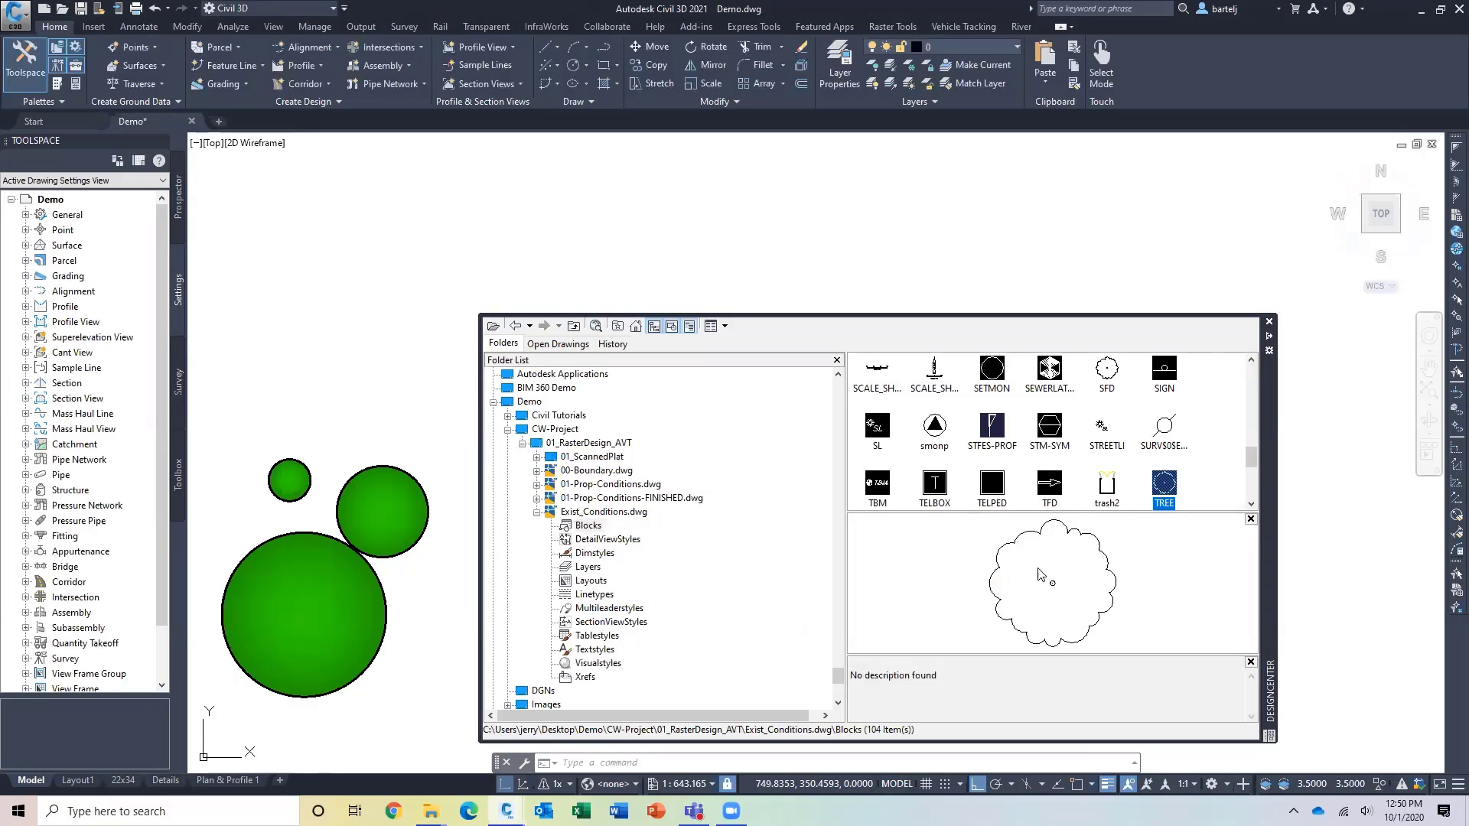
pyautogui.click(597, 327)
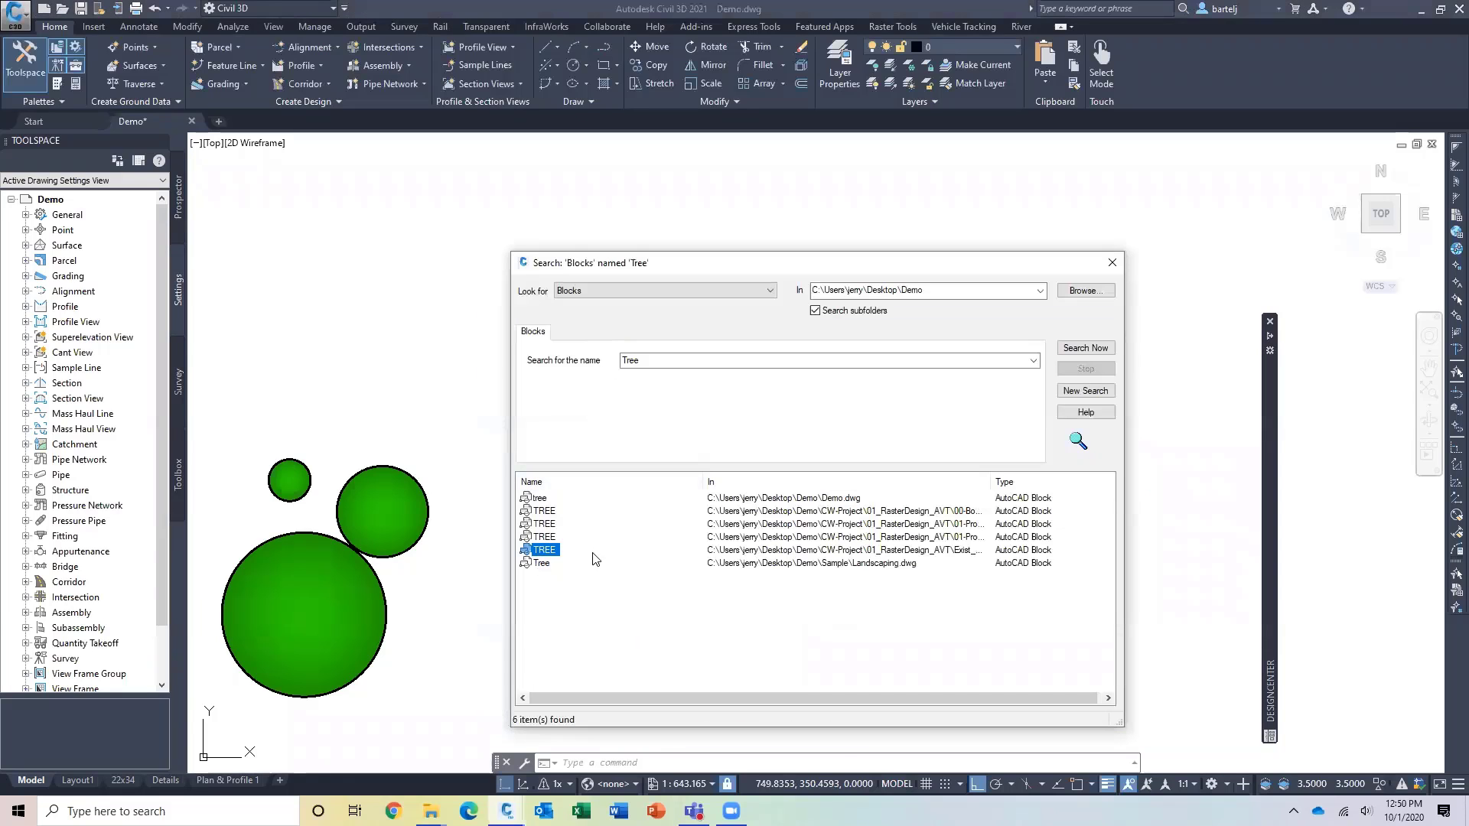
pyautogui.click(1268, 339)
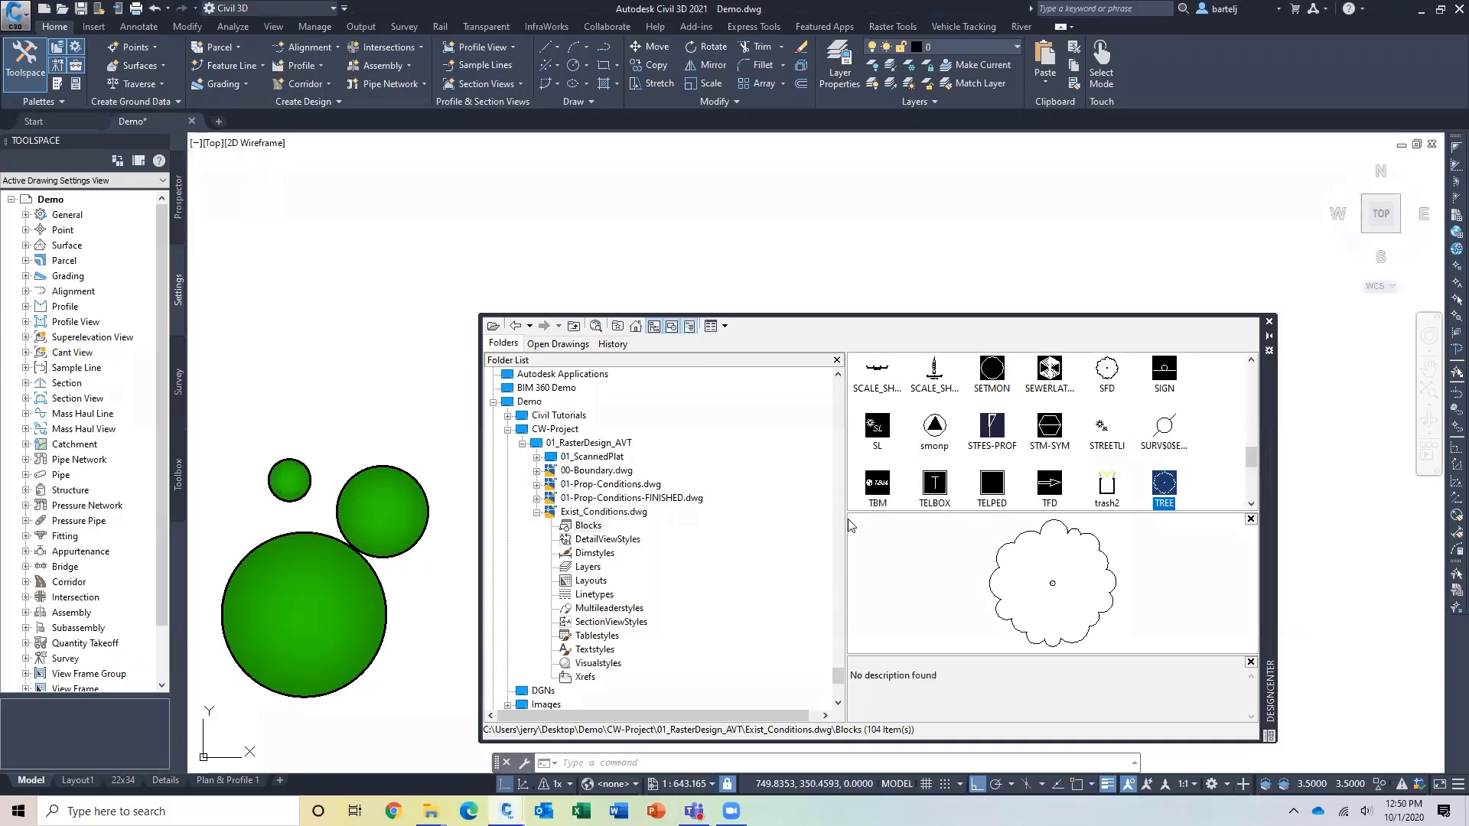
pyautogui.click(596, 328)
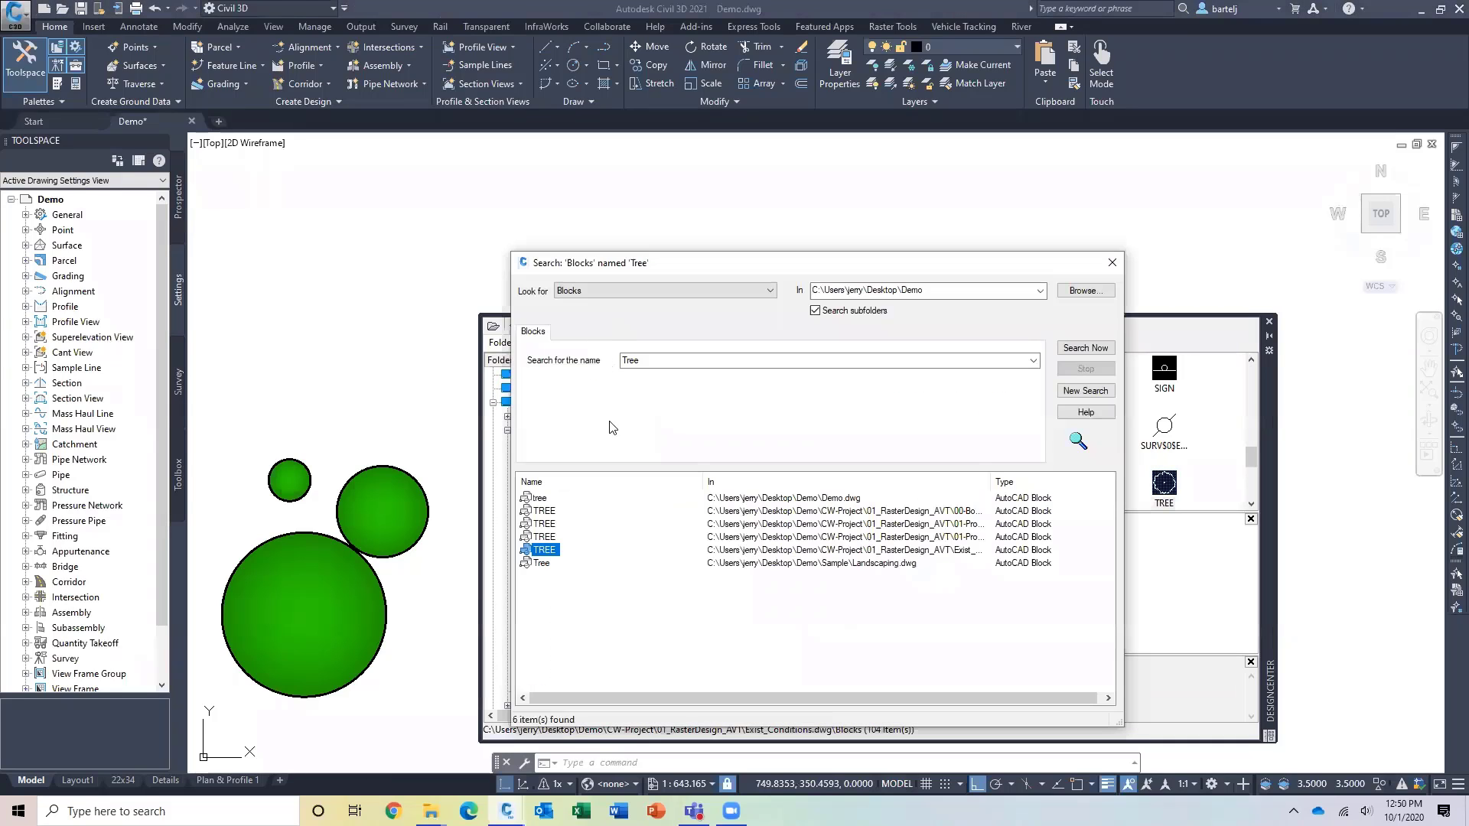
# - Insert the Tree block from Landscaping.dwg above the existing trees, and redefine the drawing's tree block with the Landscaping.dwg version
pyautogui.doubleClick(543, 564)
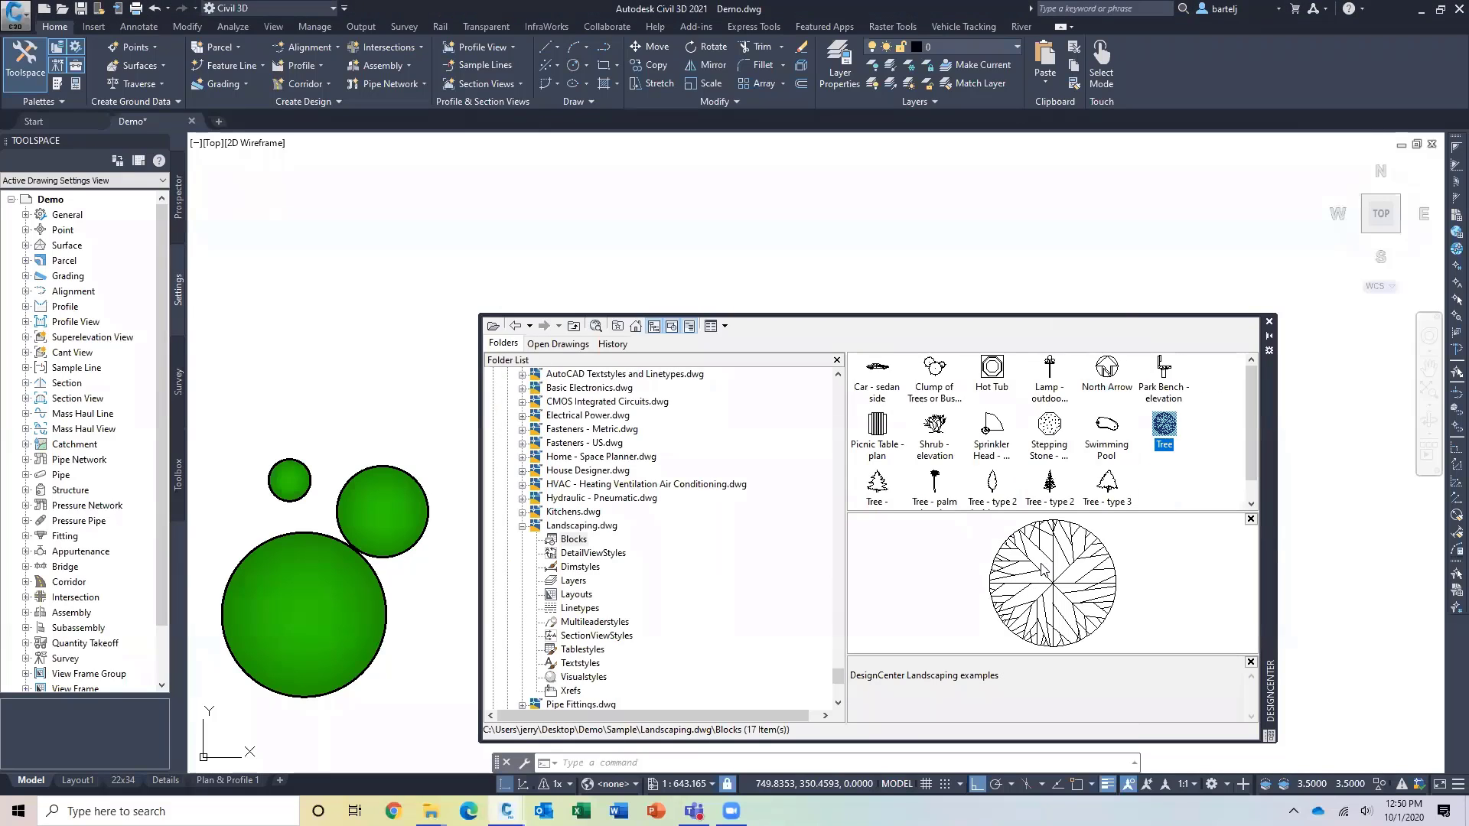
pyautogui.moveTo(1167, 426)
pyautogui.mouseDown()
pyautogui.moveTo(583, 418)
pyautogui.moveTo(364, 360)
pyautogui.mouseUp()
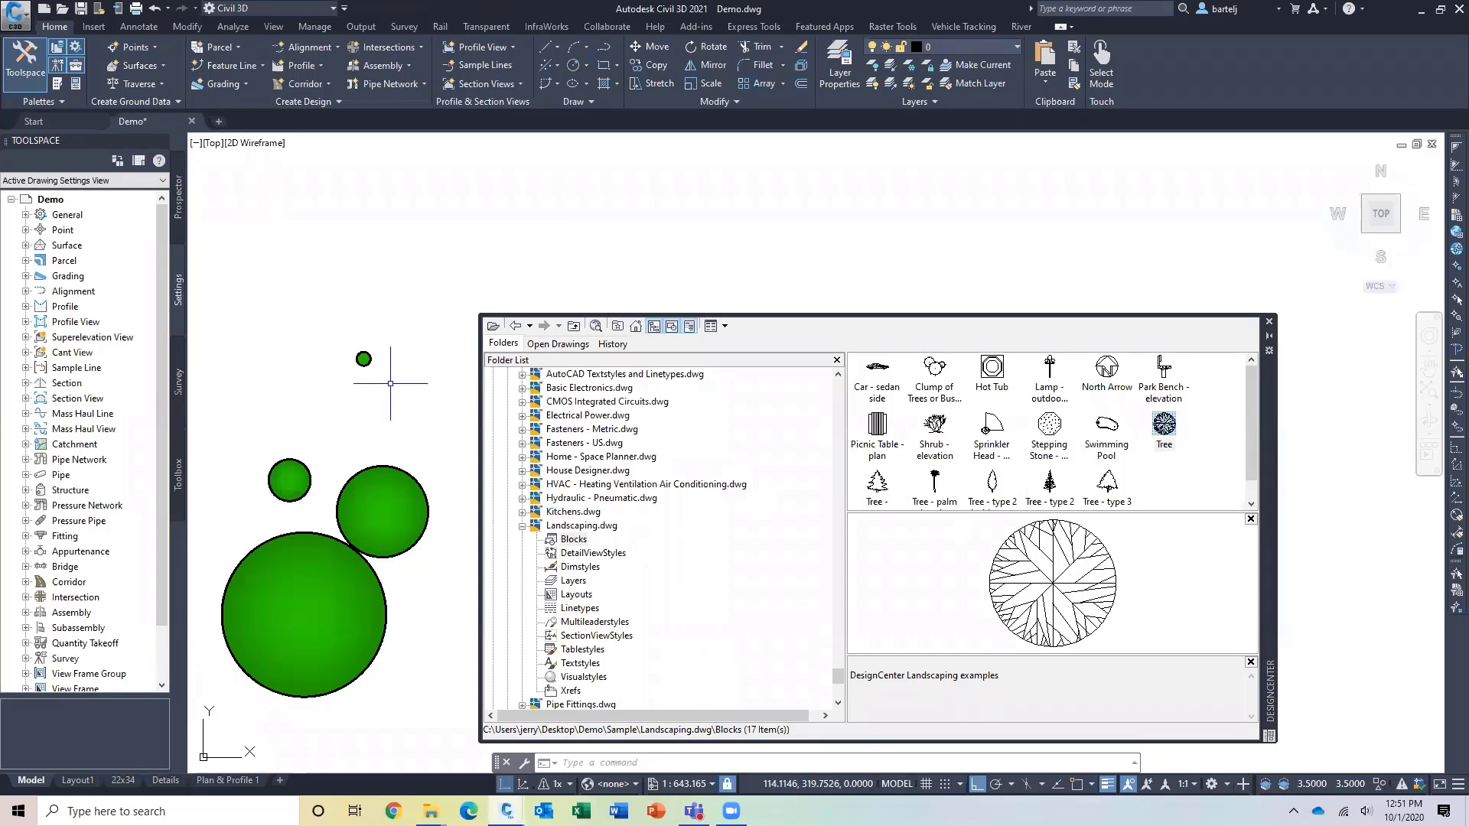
pyautogui.rightClick(1165, 432)
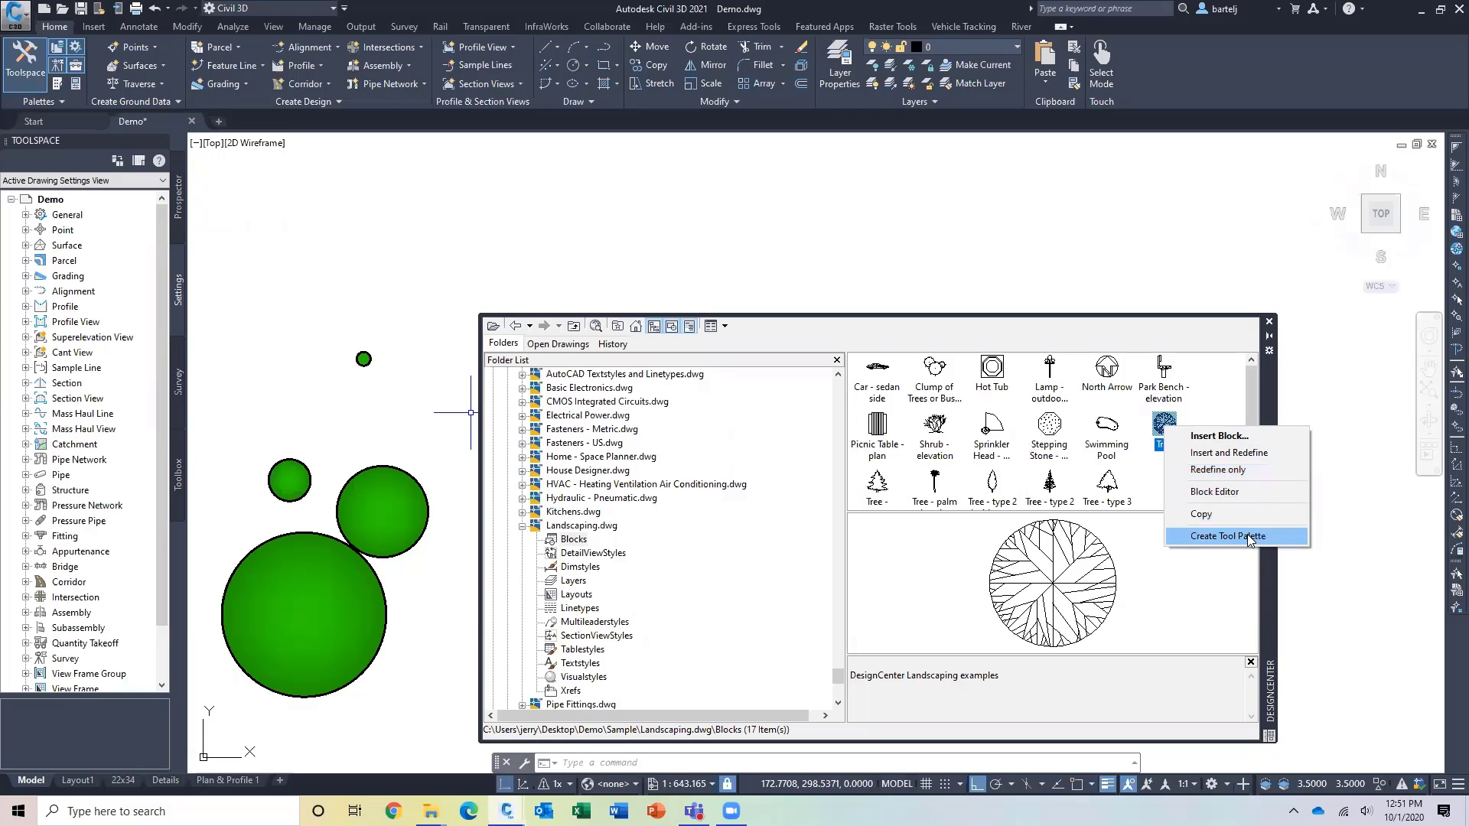
pyautogui.click(1219, 470)
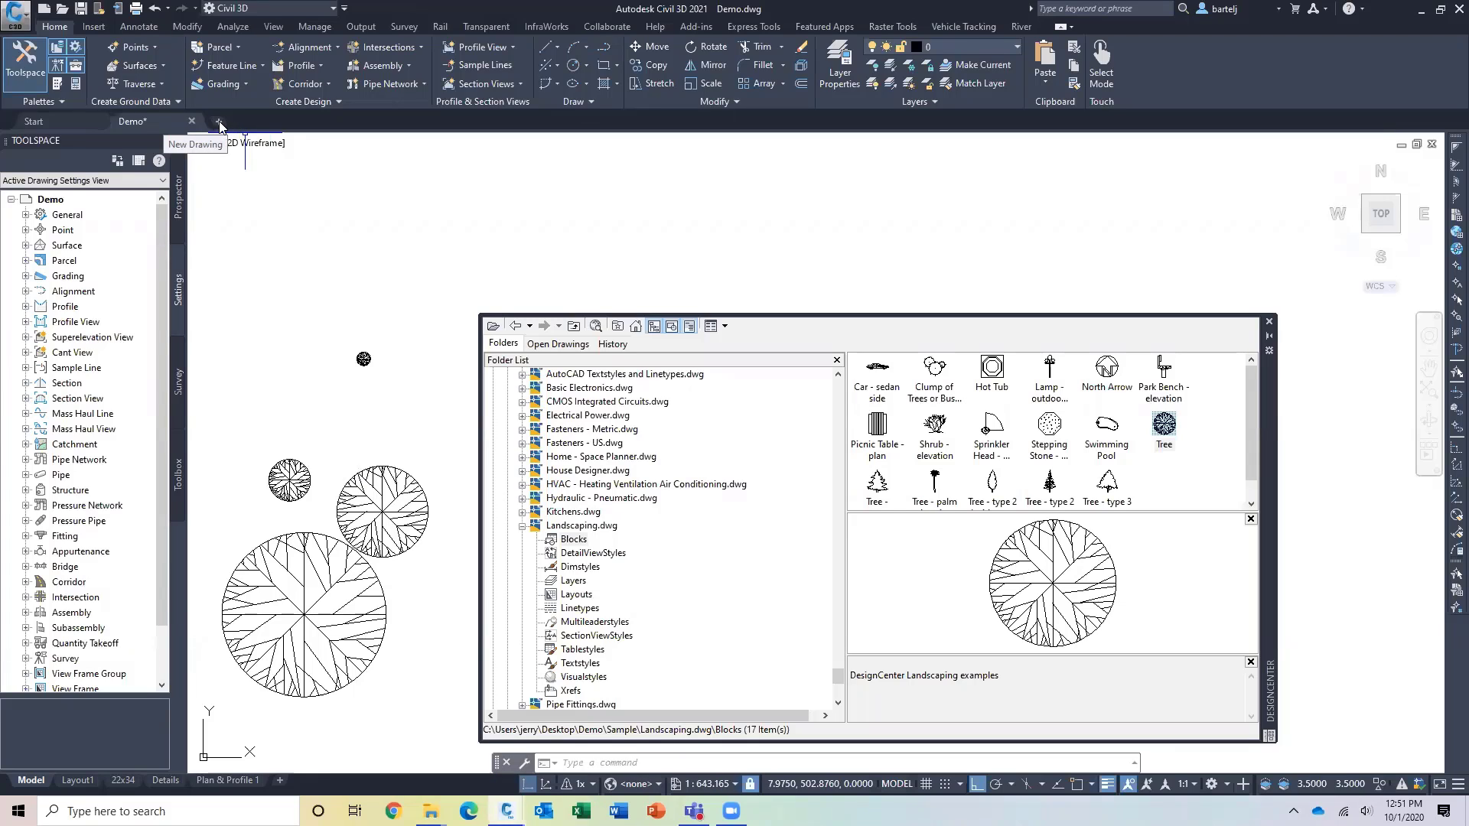
# - Import the MicroStation file 2D Utilities.dgn into a new drawing
pyautogui.click(25, 20)
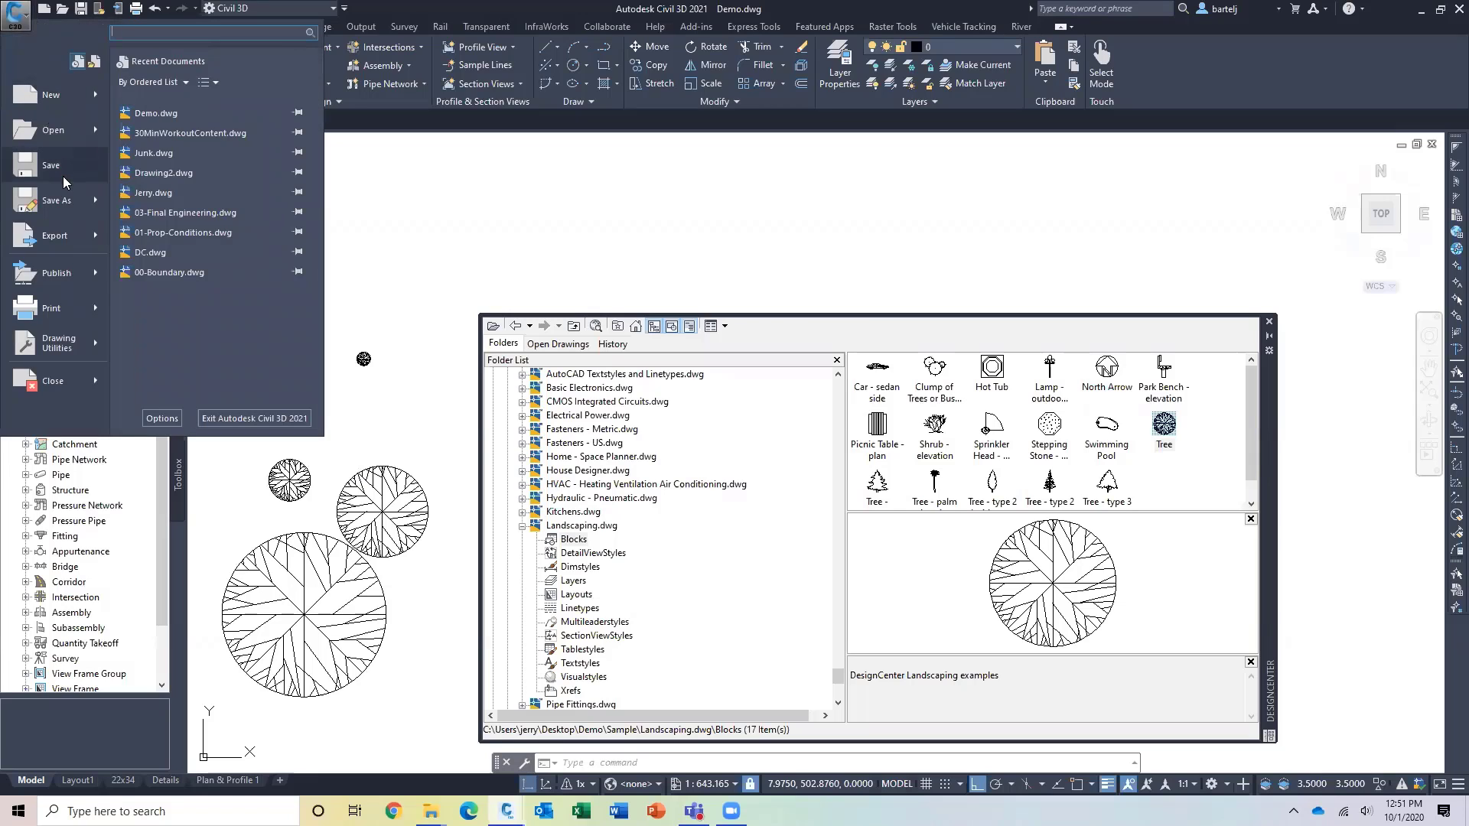
pyautogui.moveTo(53, 131)
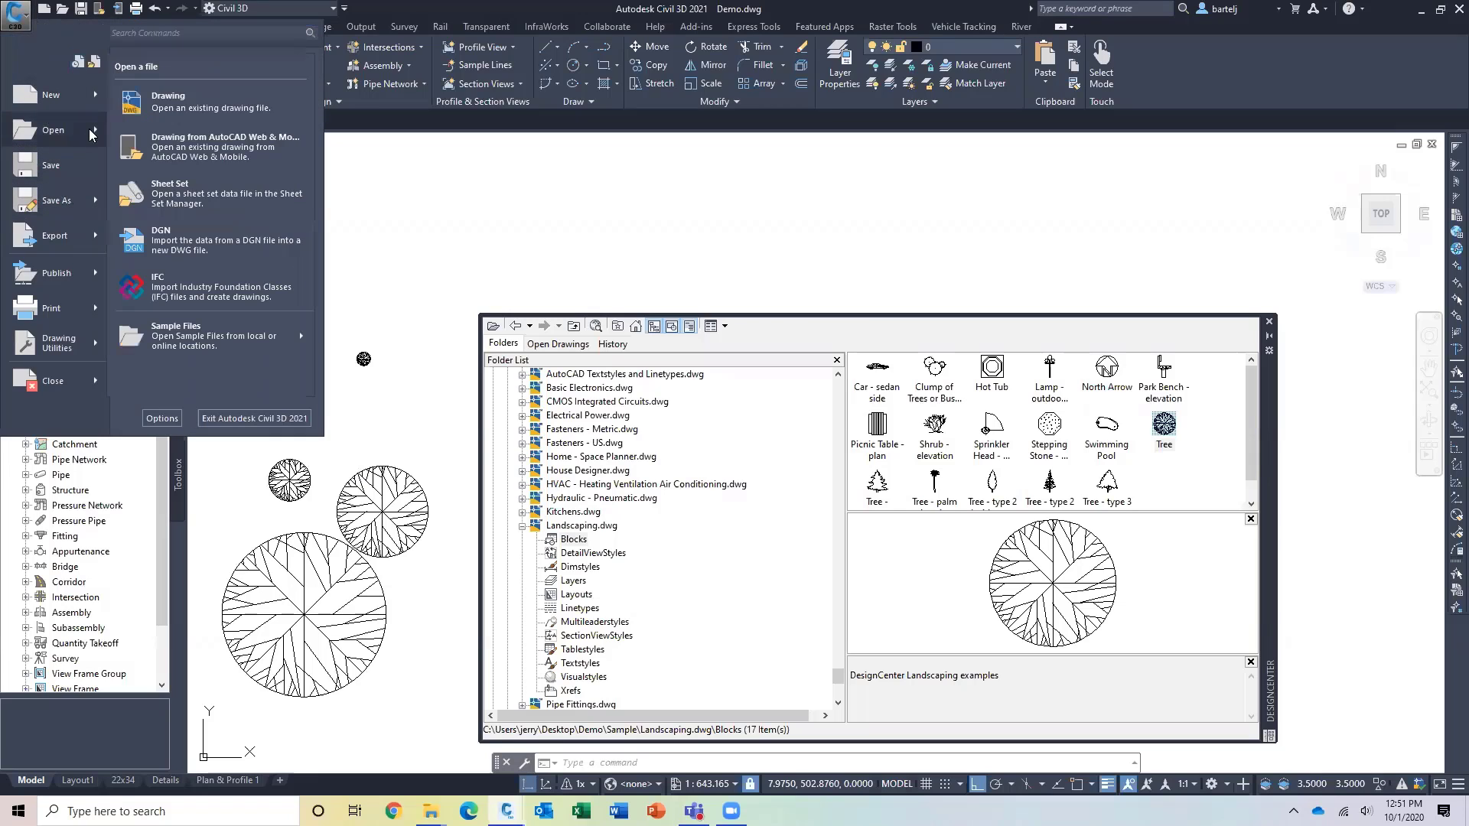
pyautogui.click(182, 245)
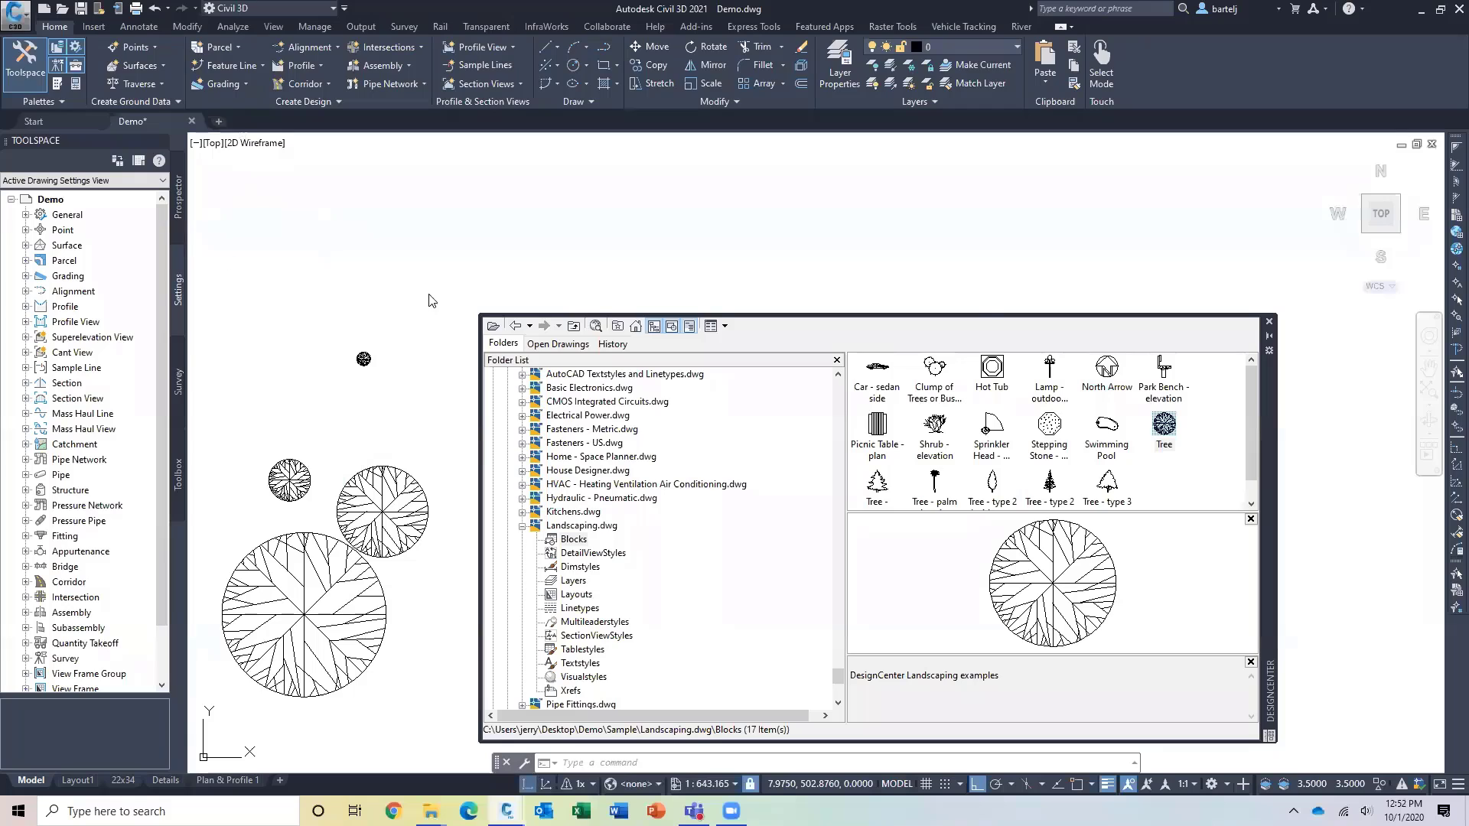
pyautogui.click(650, 293)
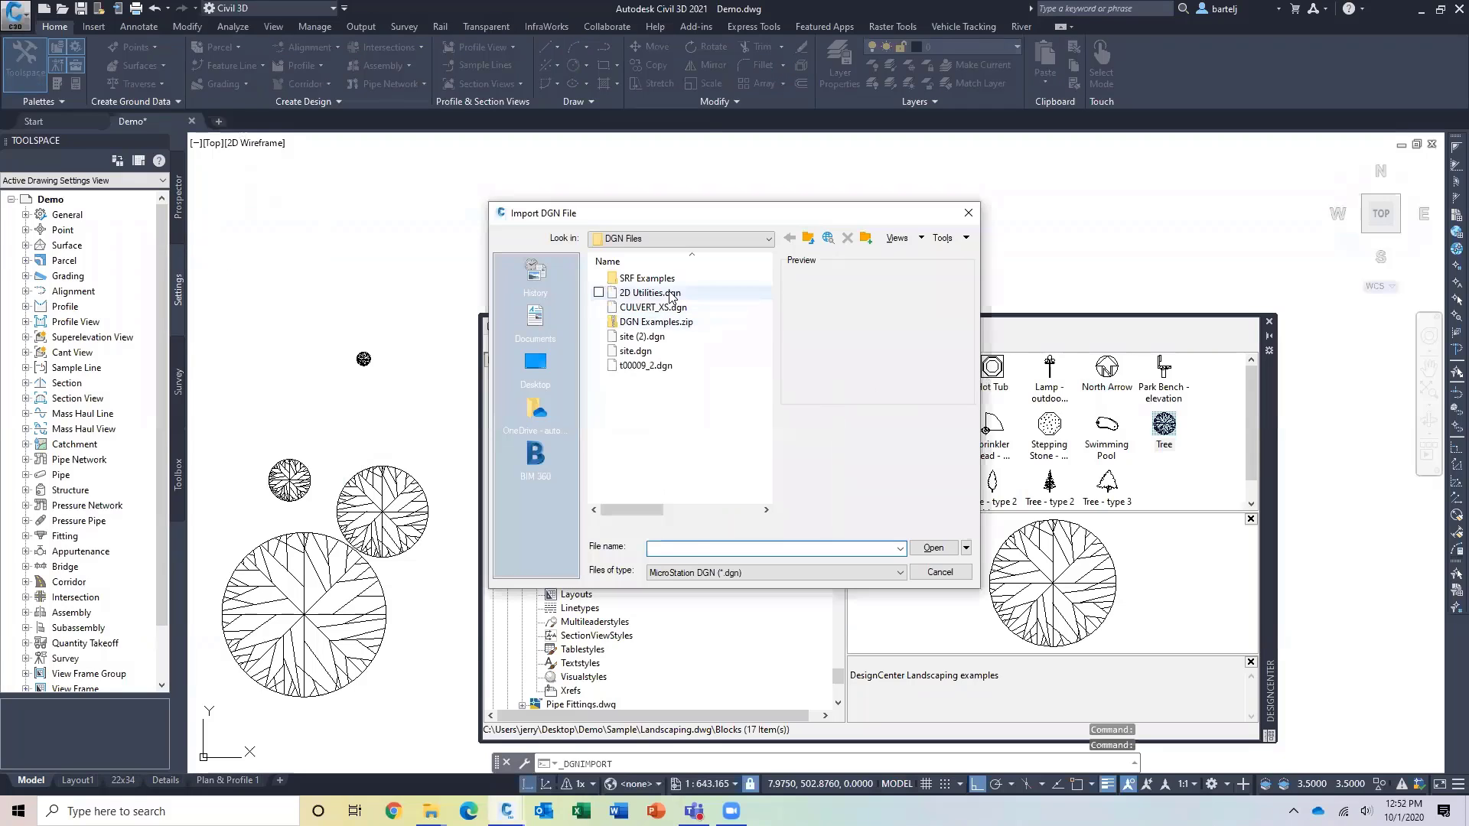
pyautogui.click(943, 549)
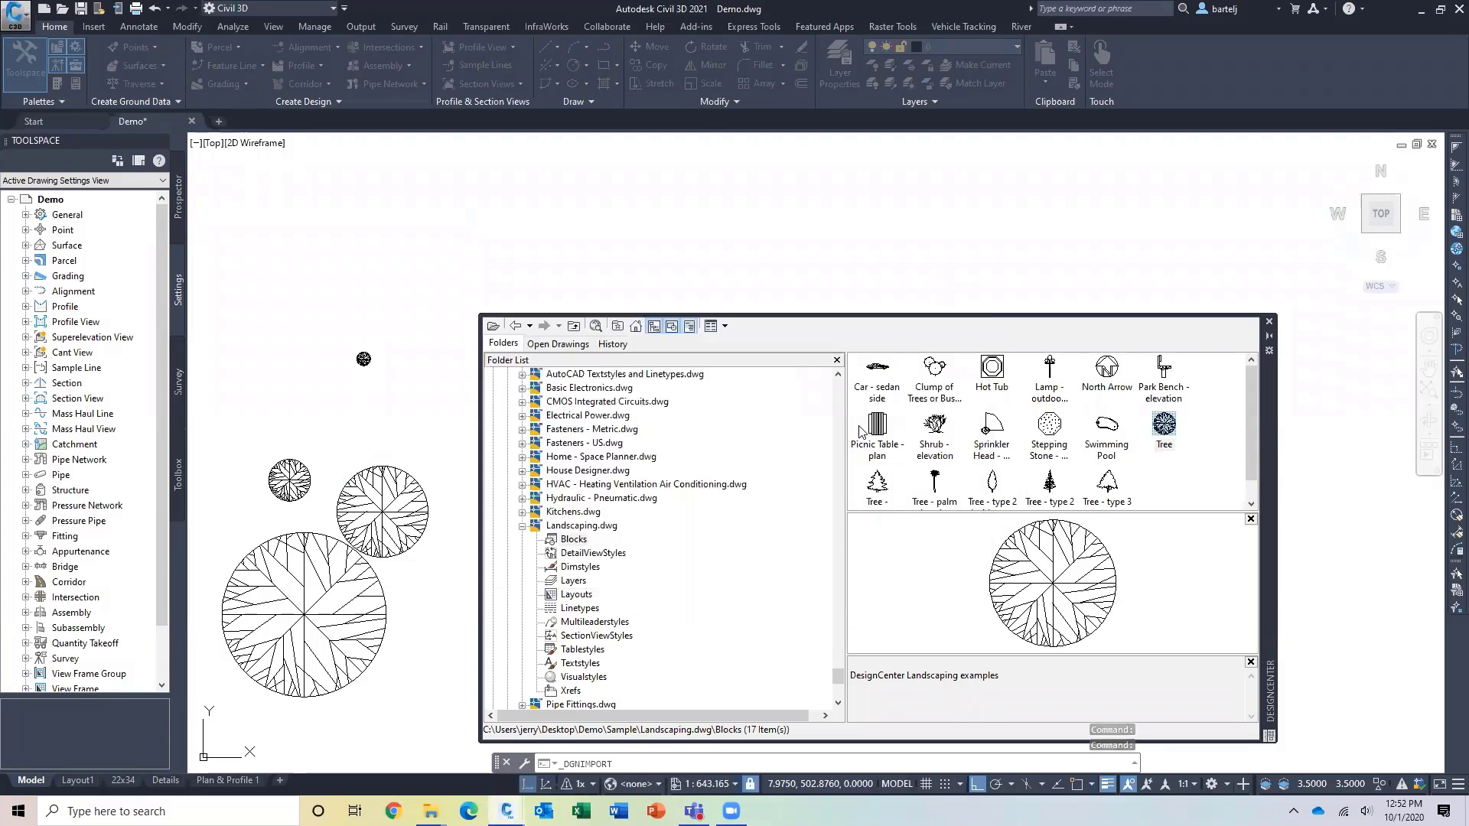
pyautogui.click(863, 576)
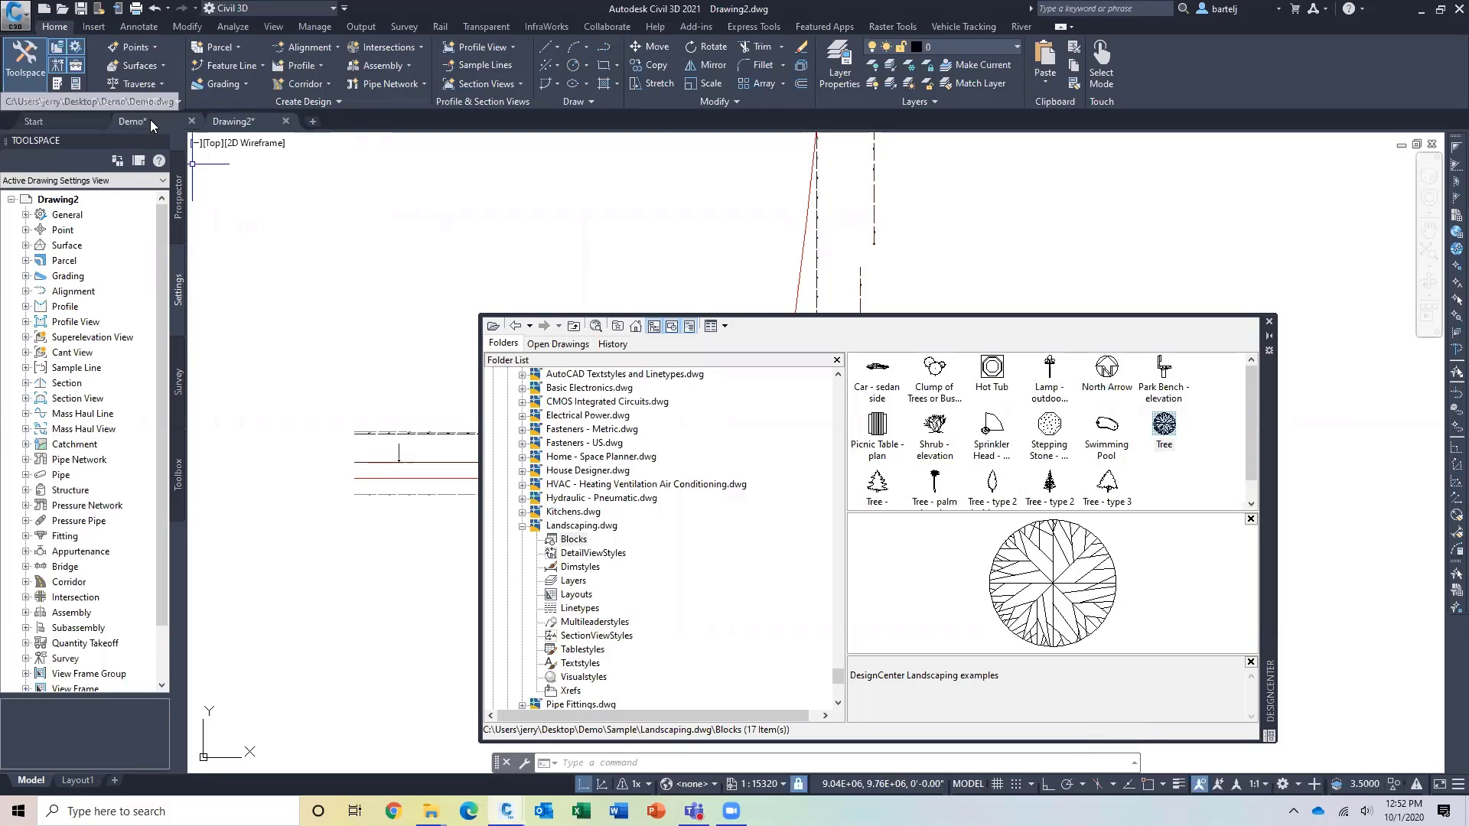
# - Return to the Demo drawing and list the contents of the open drawings in DesignCenter
pyautogui.moveTo(150, 119)
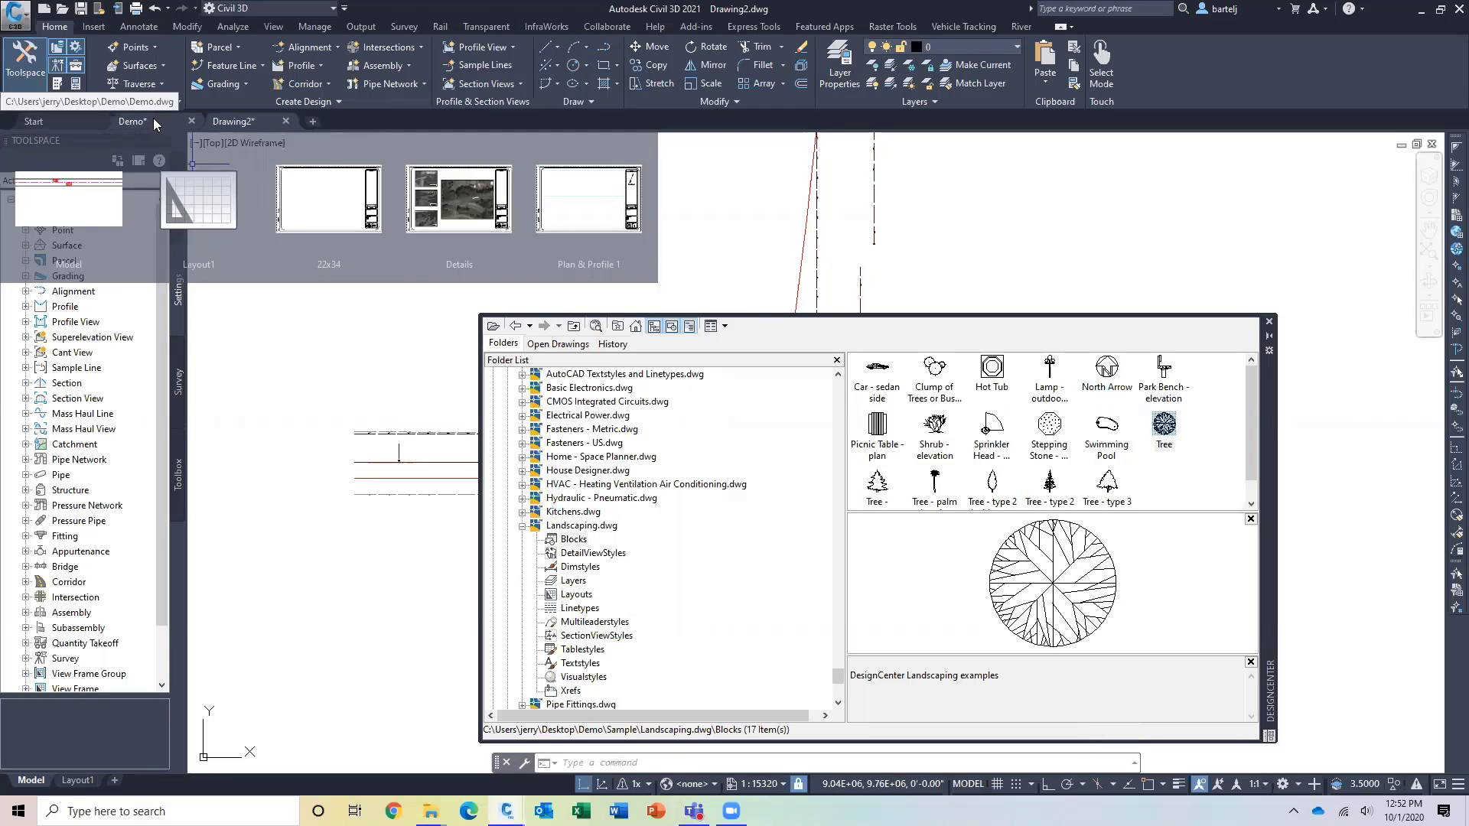
pyautogui.click(155, 120)
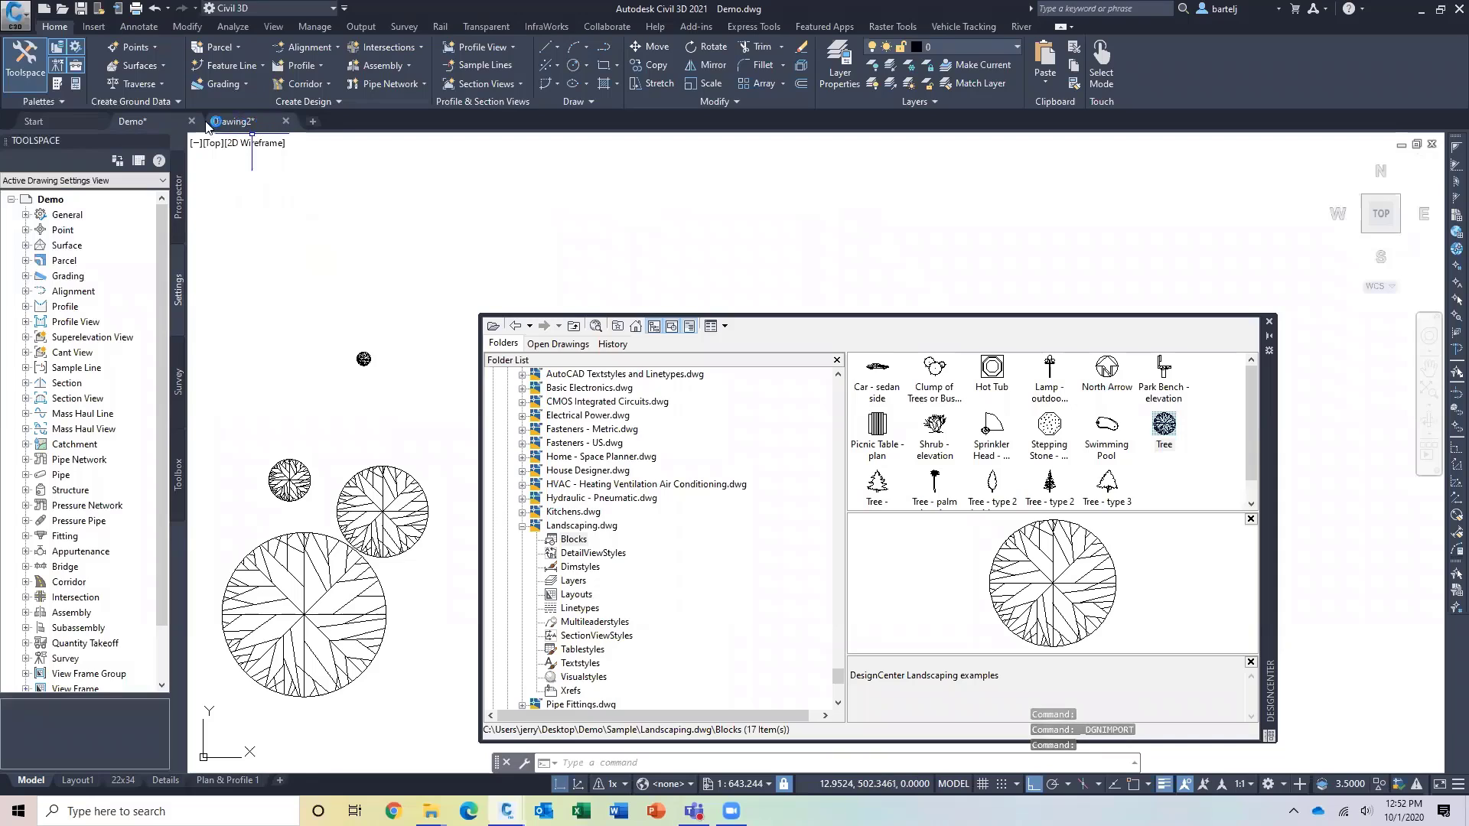
pyautogui.click(563, 346)
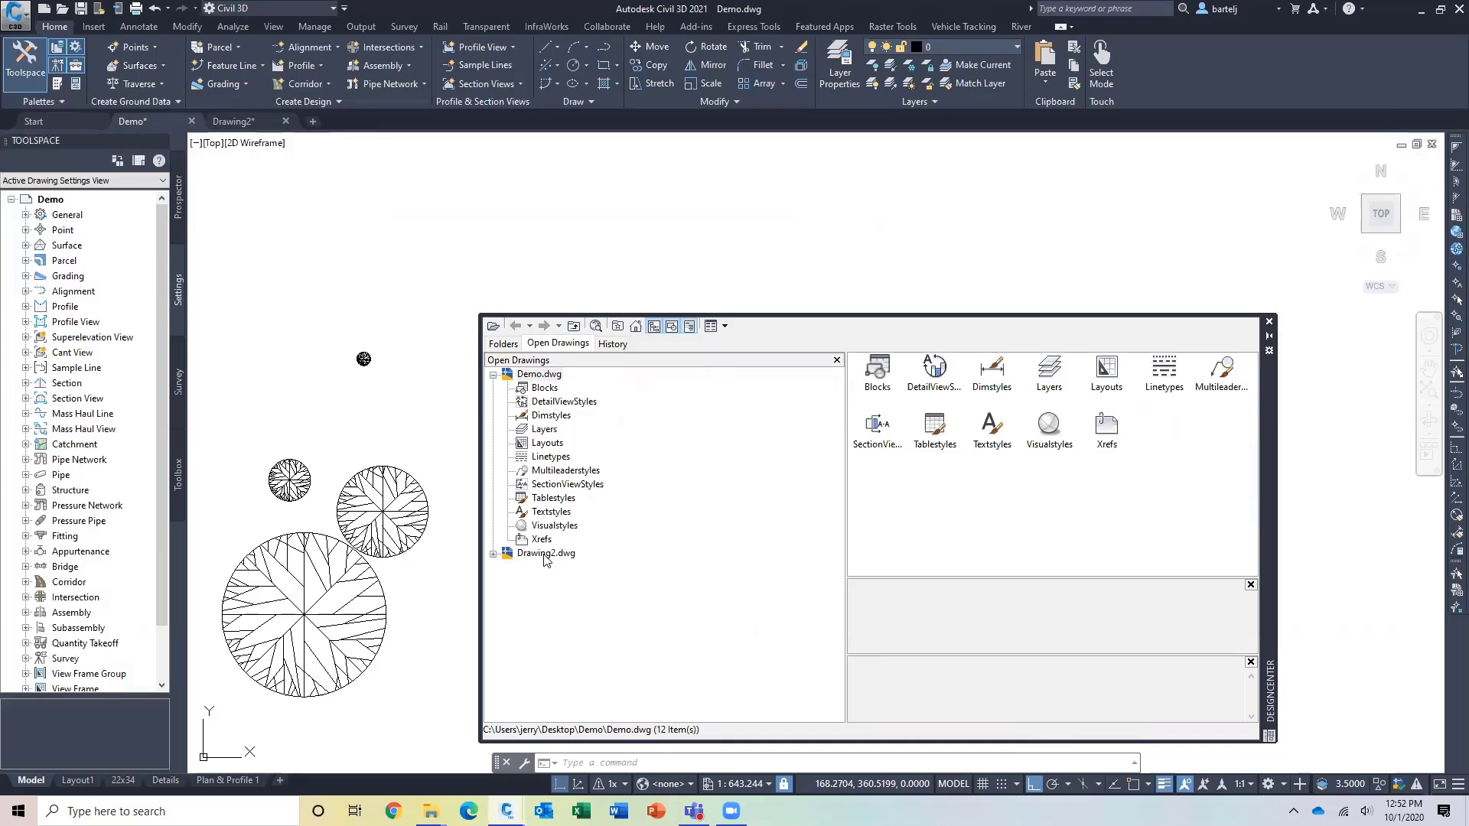
# - Copy layers C-SSWR-8 and C-SSWR-STRC from Drawing2.dwg into the Demo drawing with DesignCenter, and check the drawing's layer list
pyautogui.click(494, 554)
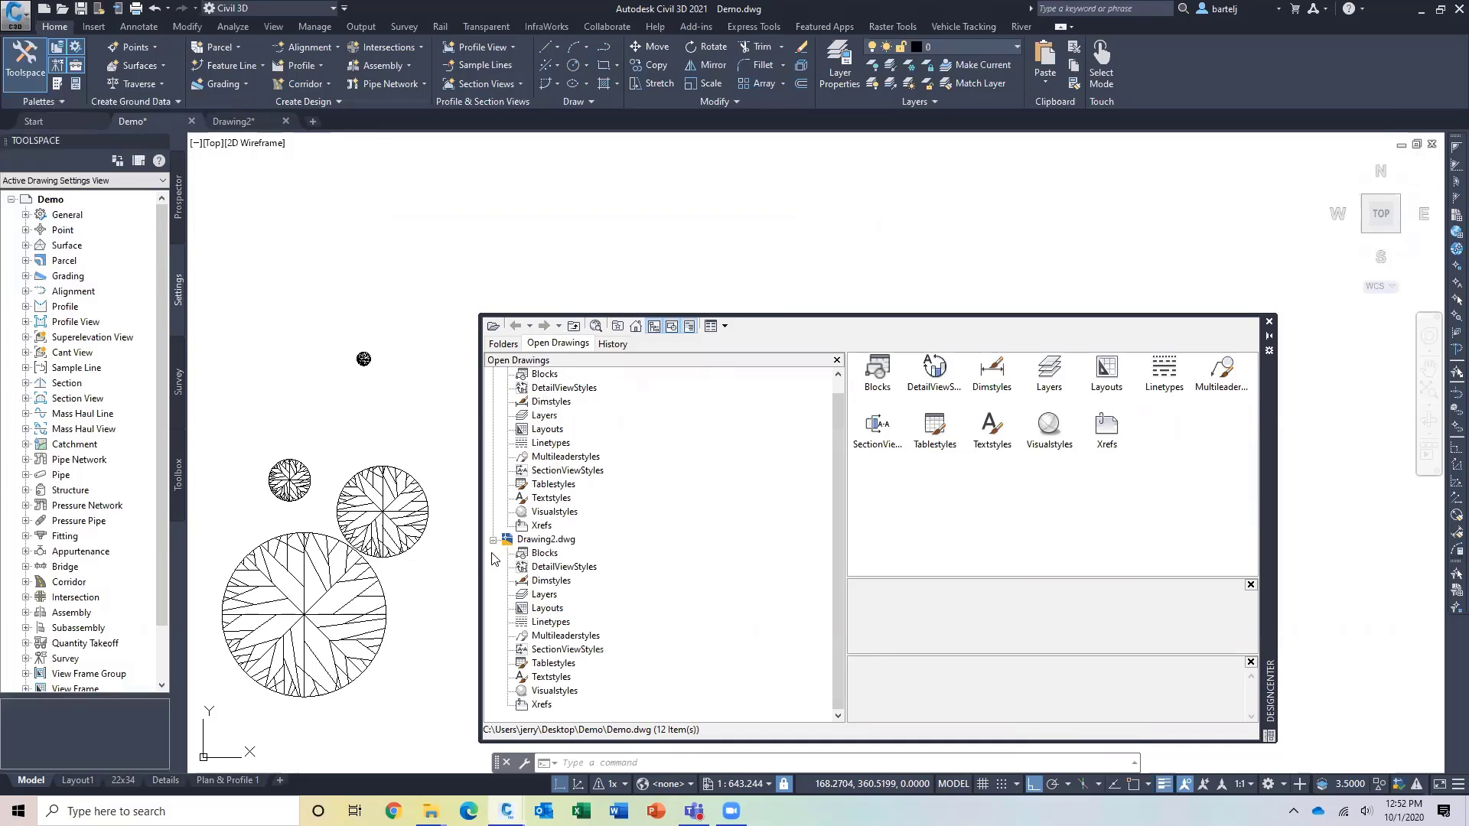
pyautogui.click(543, 596)
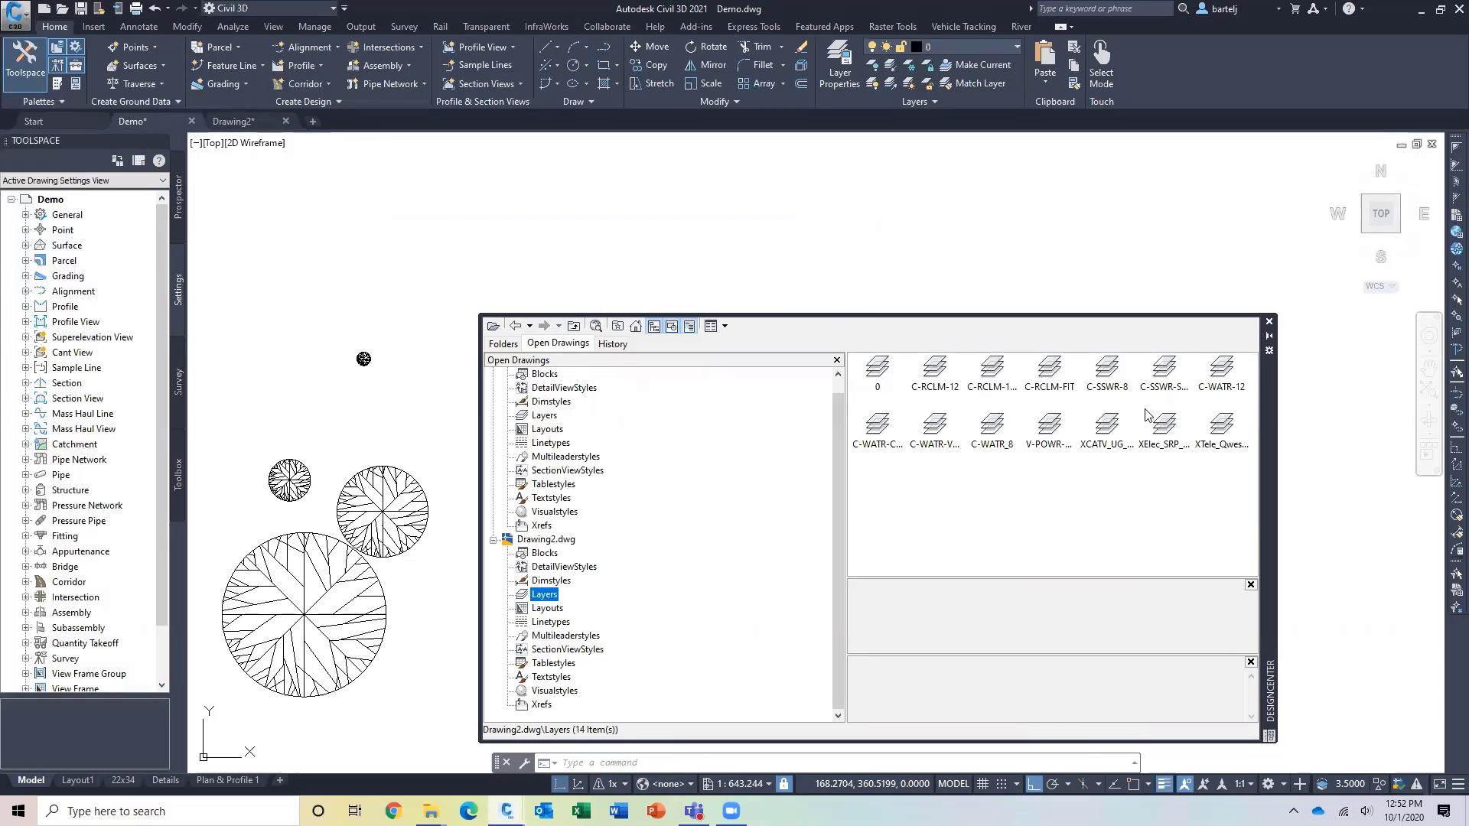
pyautogui.click(1103, 373)
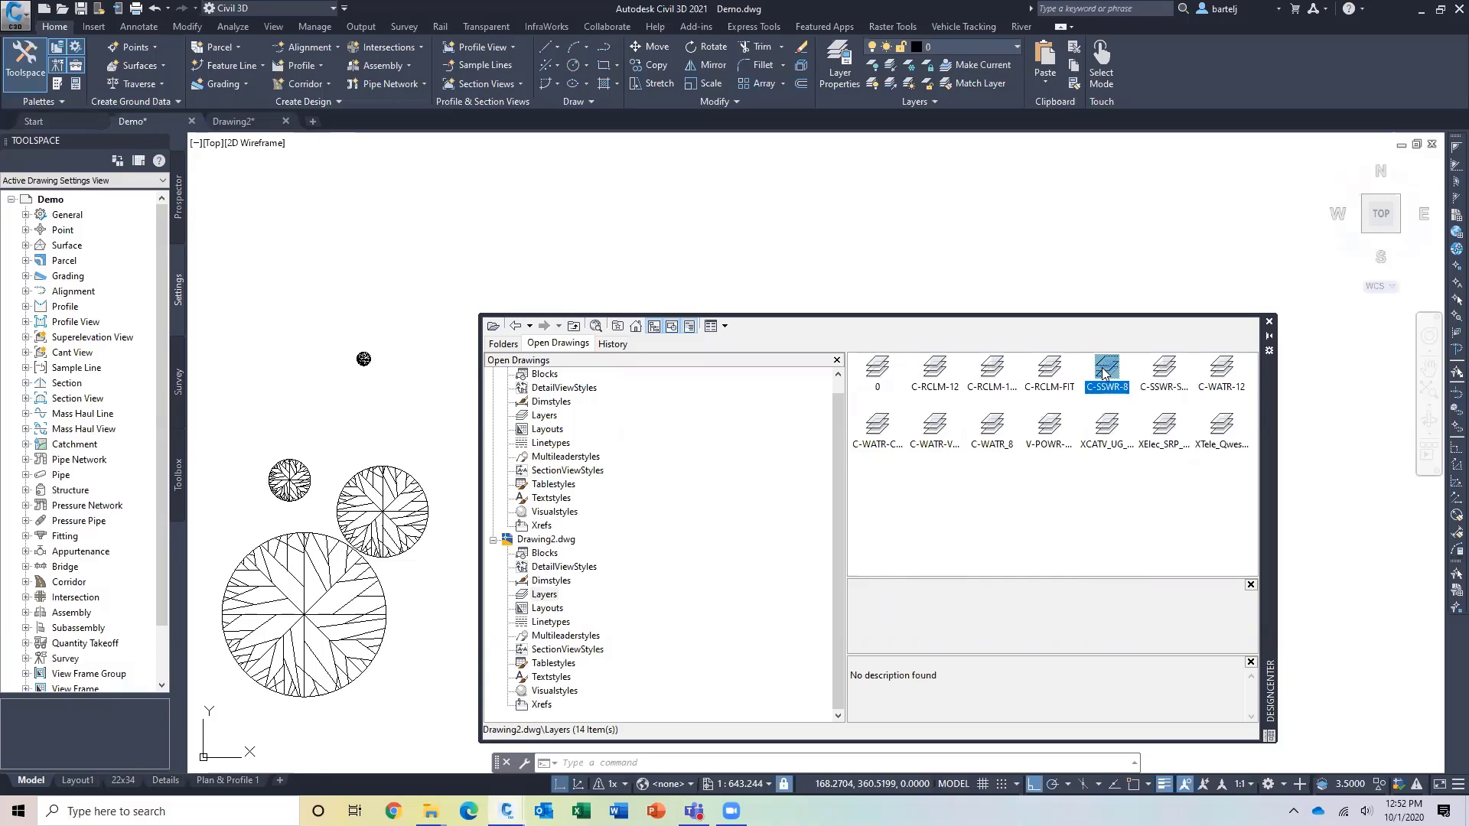
pyautogui.keyDown('ctrl'); pyautogui.click(1165, 370); pyautogui.keyUp('ctrl')
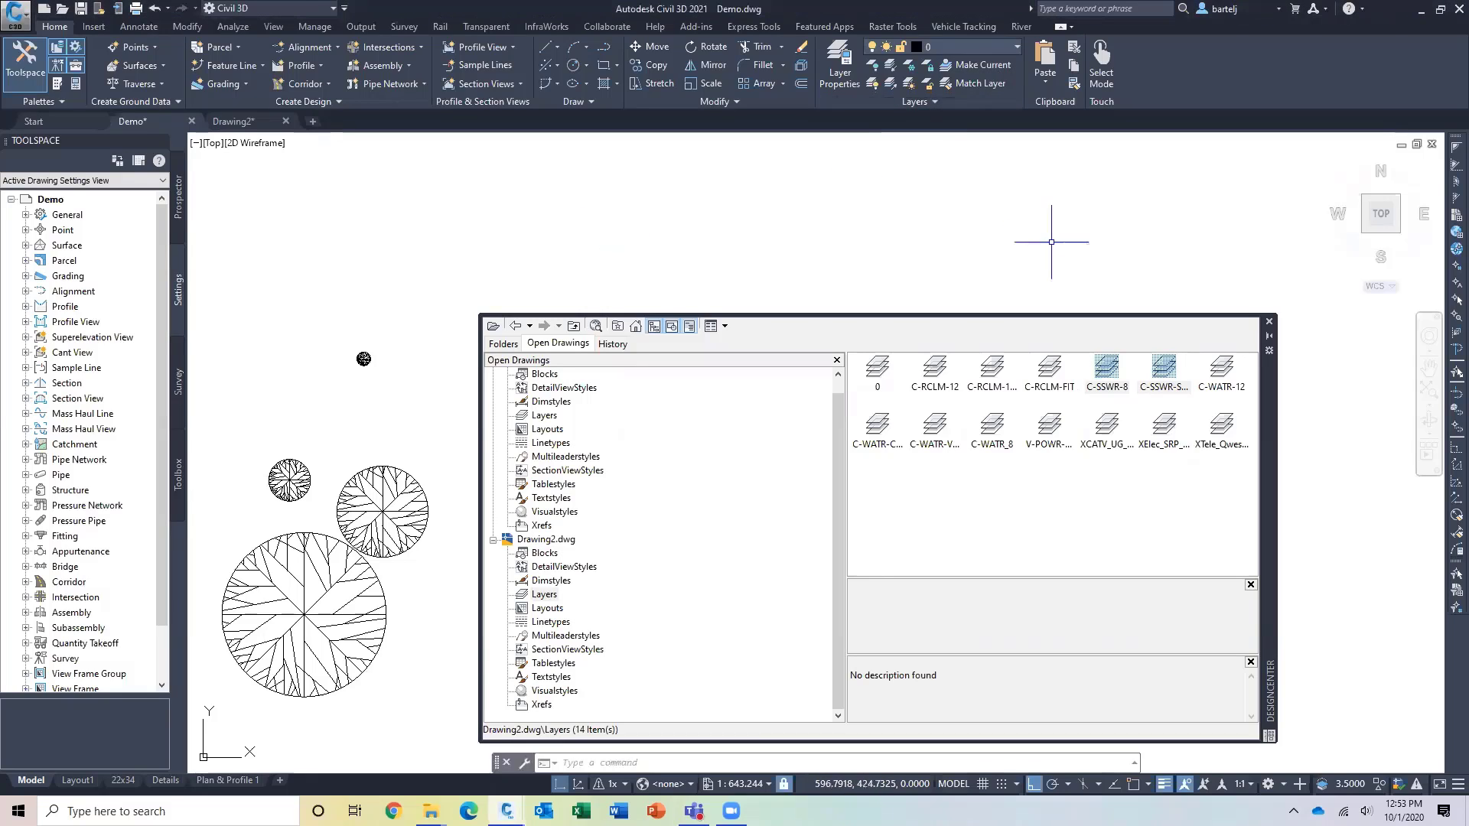
pyautogui.click(1270, 335)
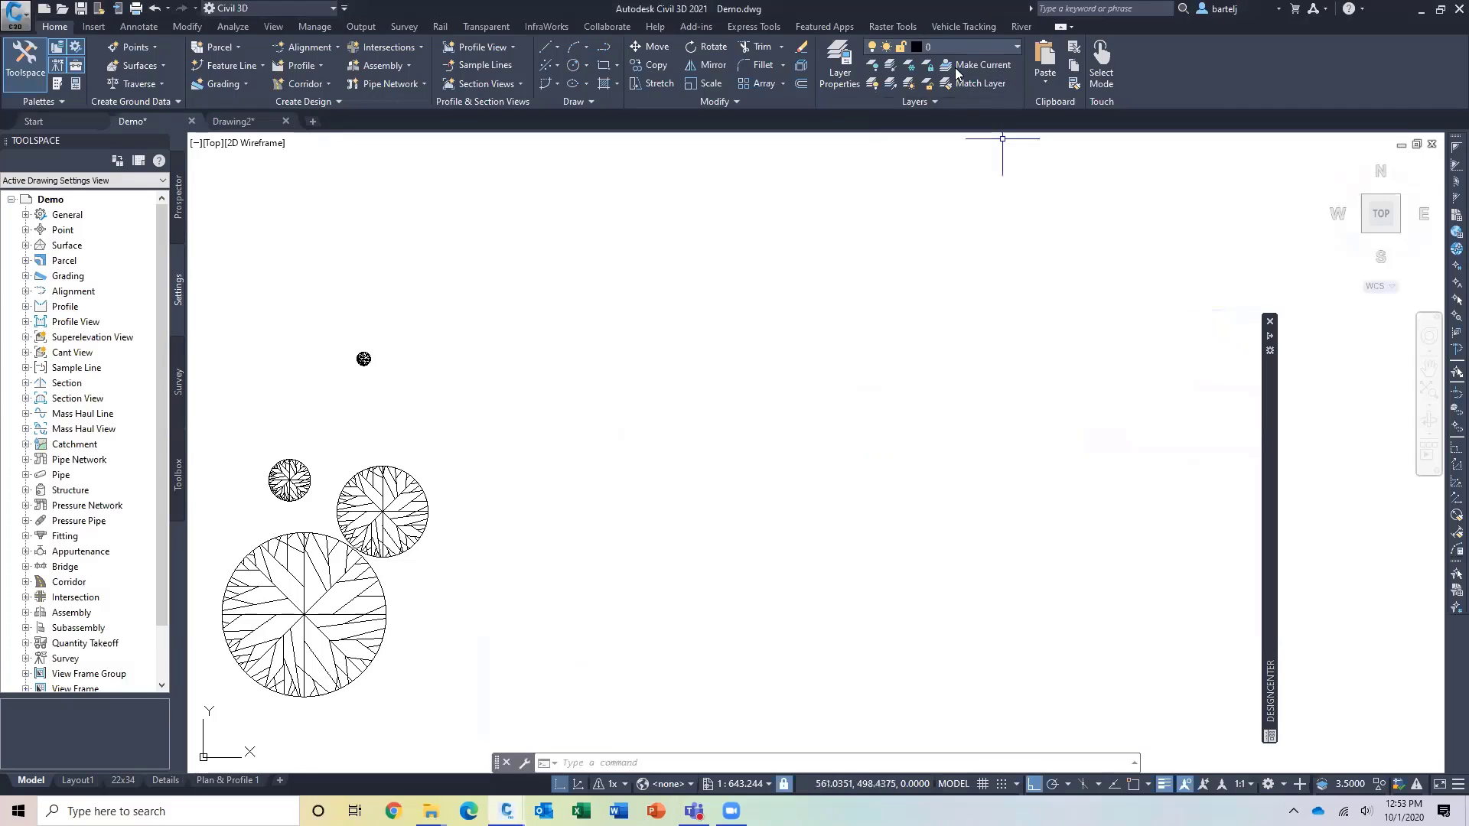
pyautogui.click(965, 47)
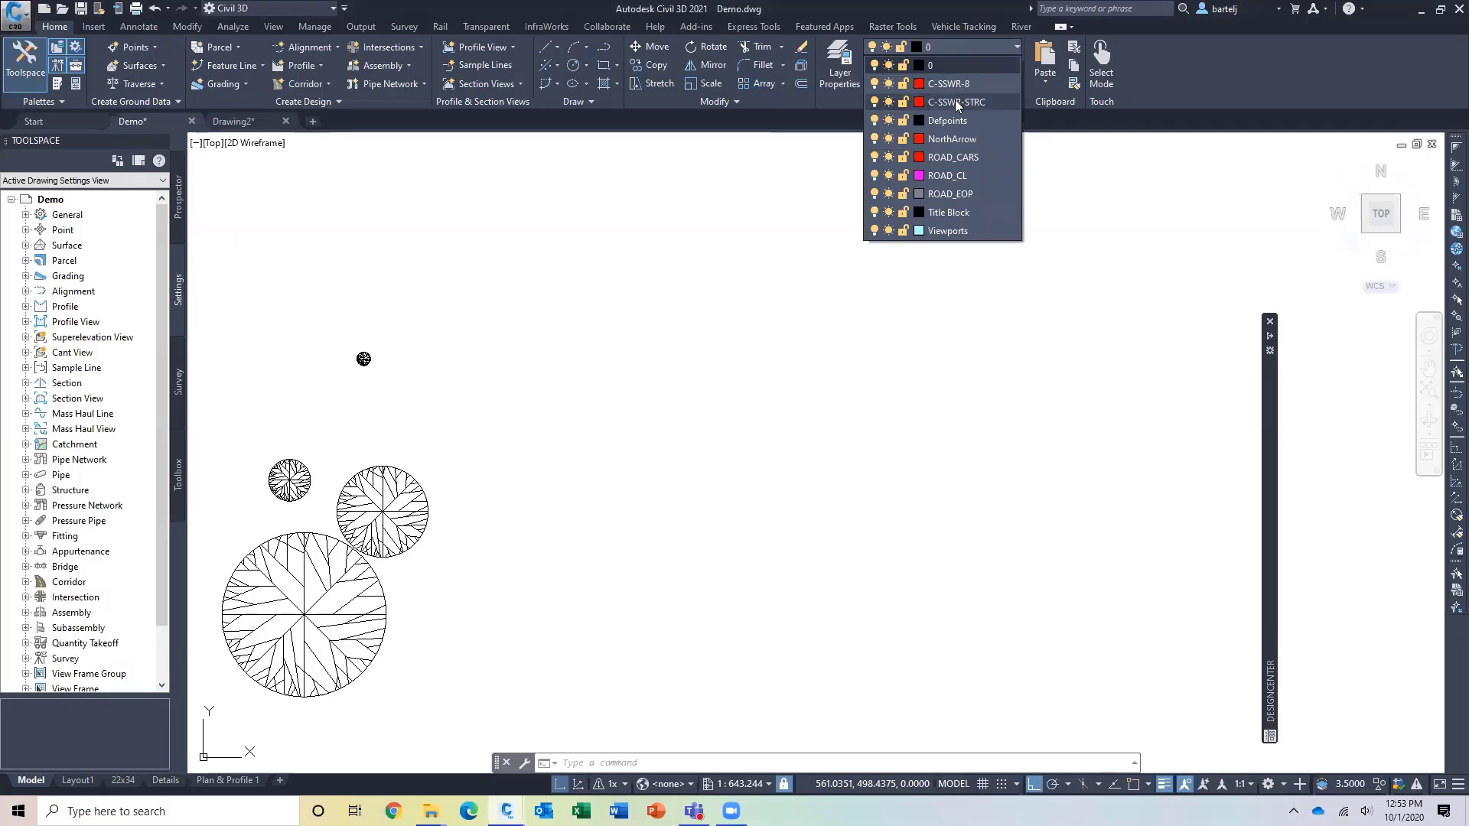
pyautogui.click(479, 260)
# - Draw a horizontal polyline about 368 units long above the trees
pyautogui.write('pline')
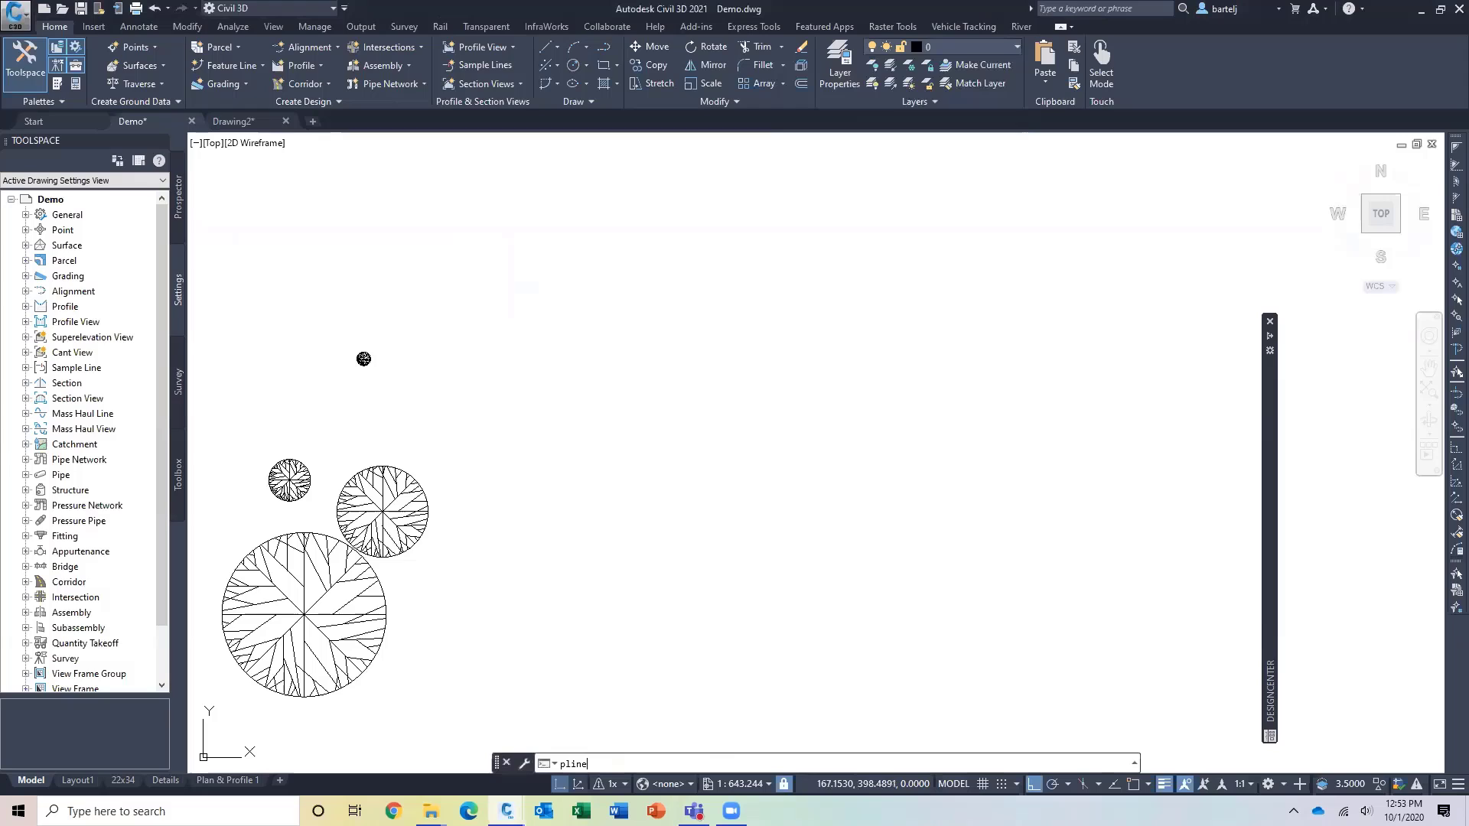
pyautogui.press('Return')
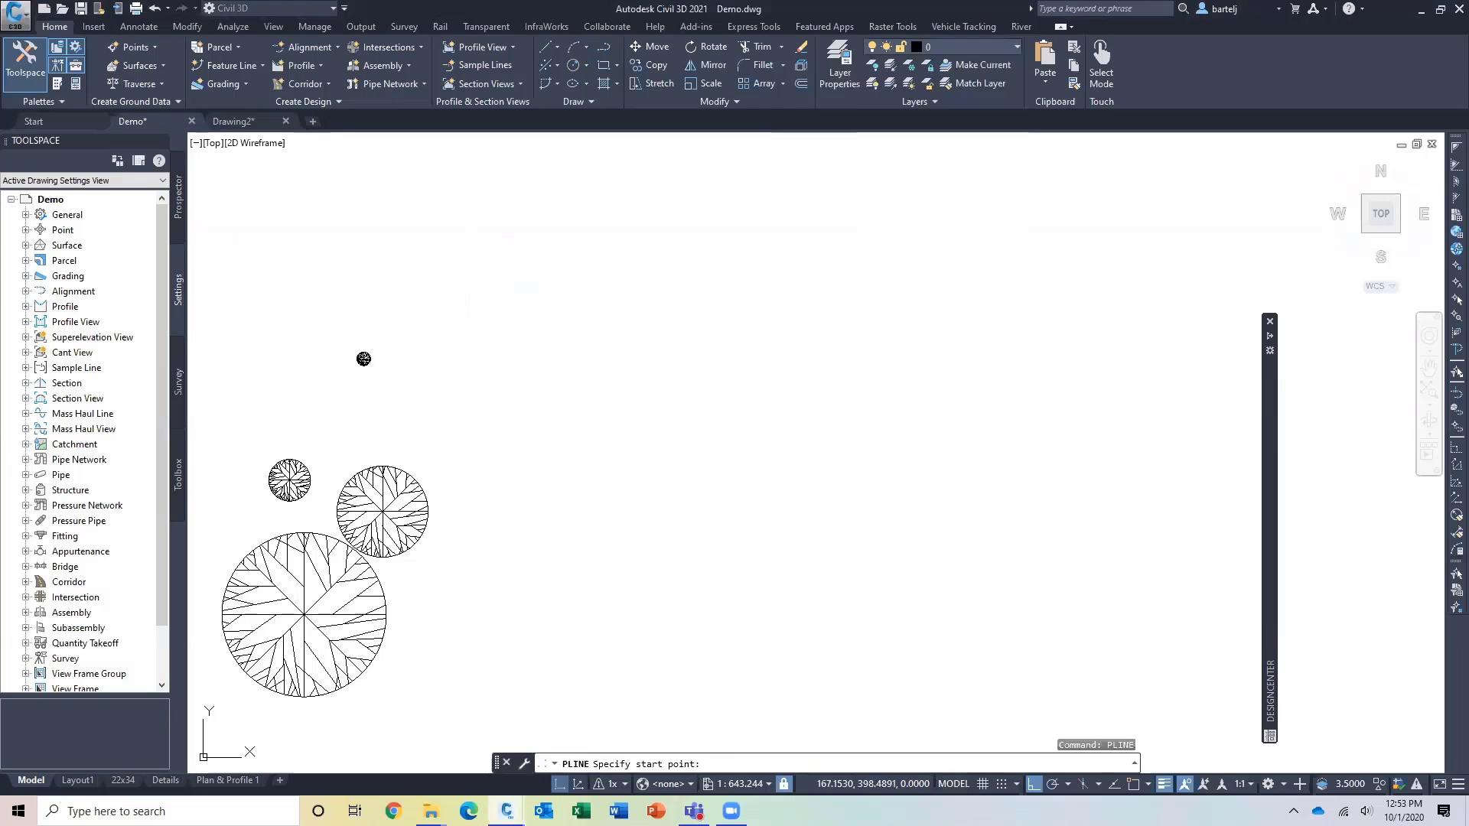
pyautogui.click(362, 233)
pyautogui.click(893, 230)
pyautogui.rightClick(901, 230)
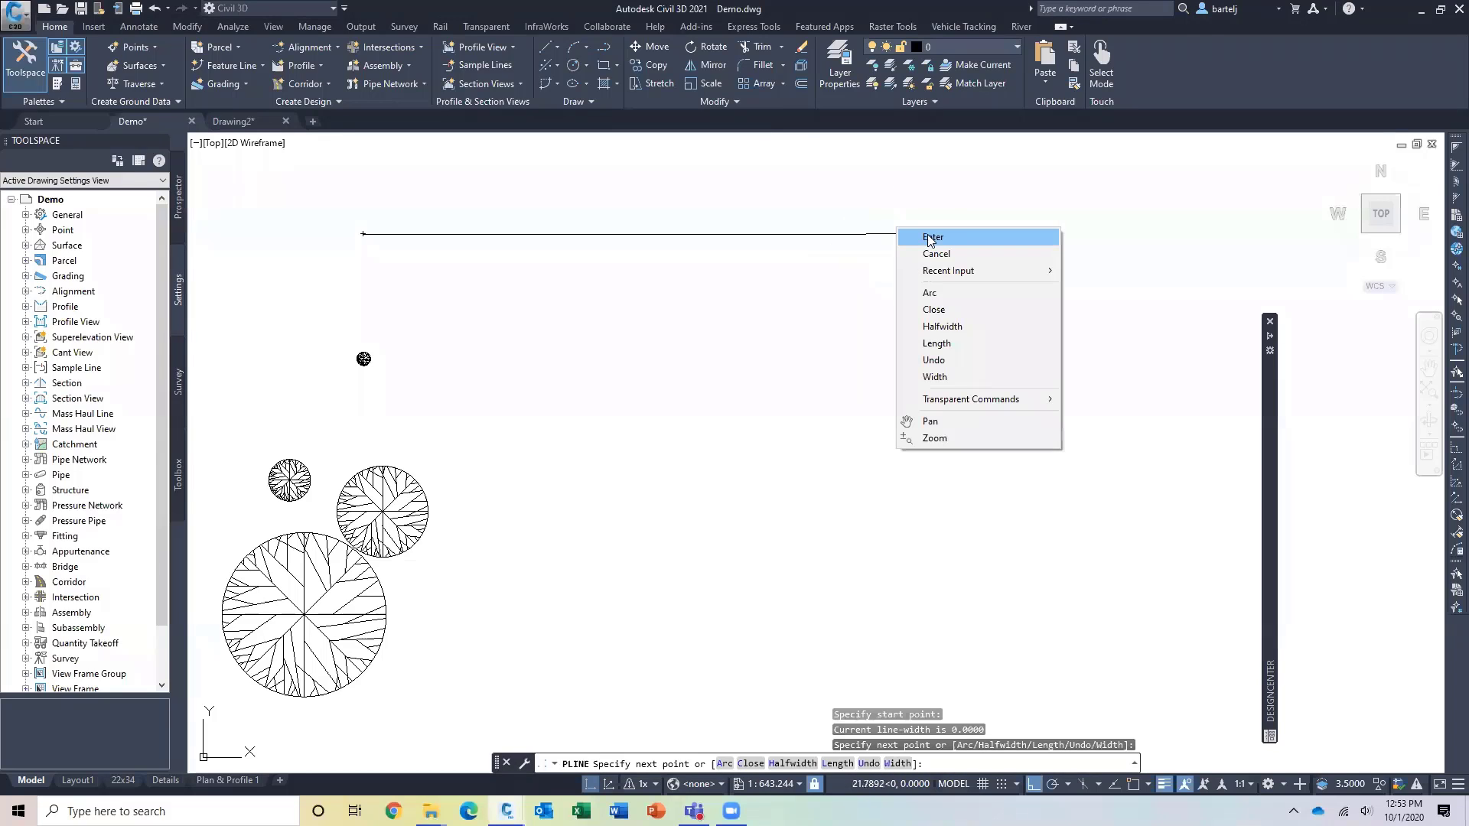
pyautogui.click(918, 236)
pyautogui.press('Return')
# - Assign the new polyline to layer C-SSWR-8 through its properties, and deselect it
pyautogui.click(837, 235)
pyautogui.rightClick(831, 196)
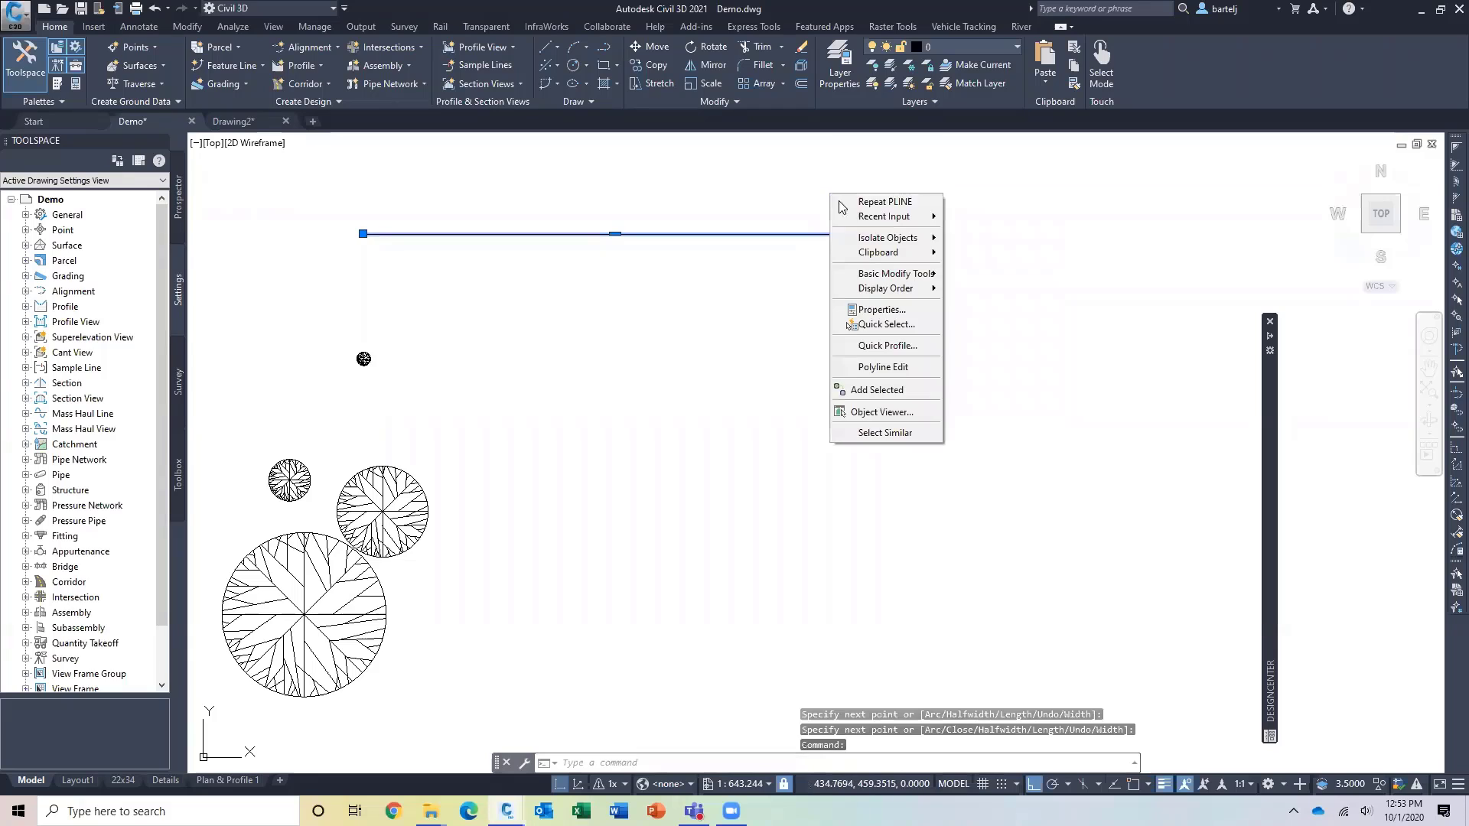
pyautogui.click(885, 309)
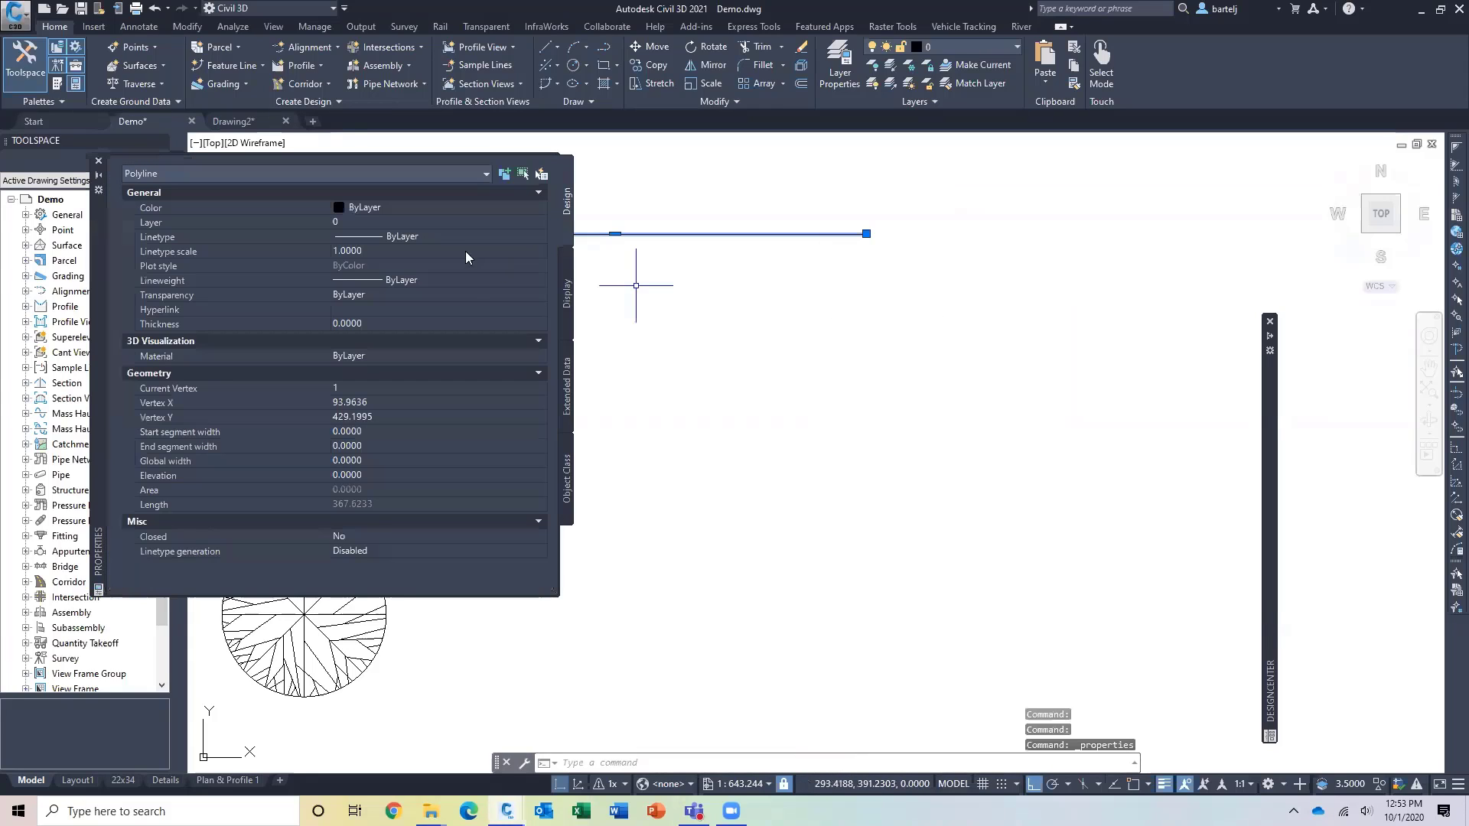
pyautogui.click(456, 223)
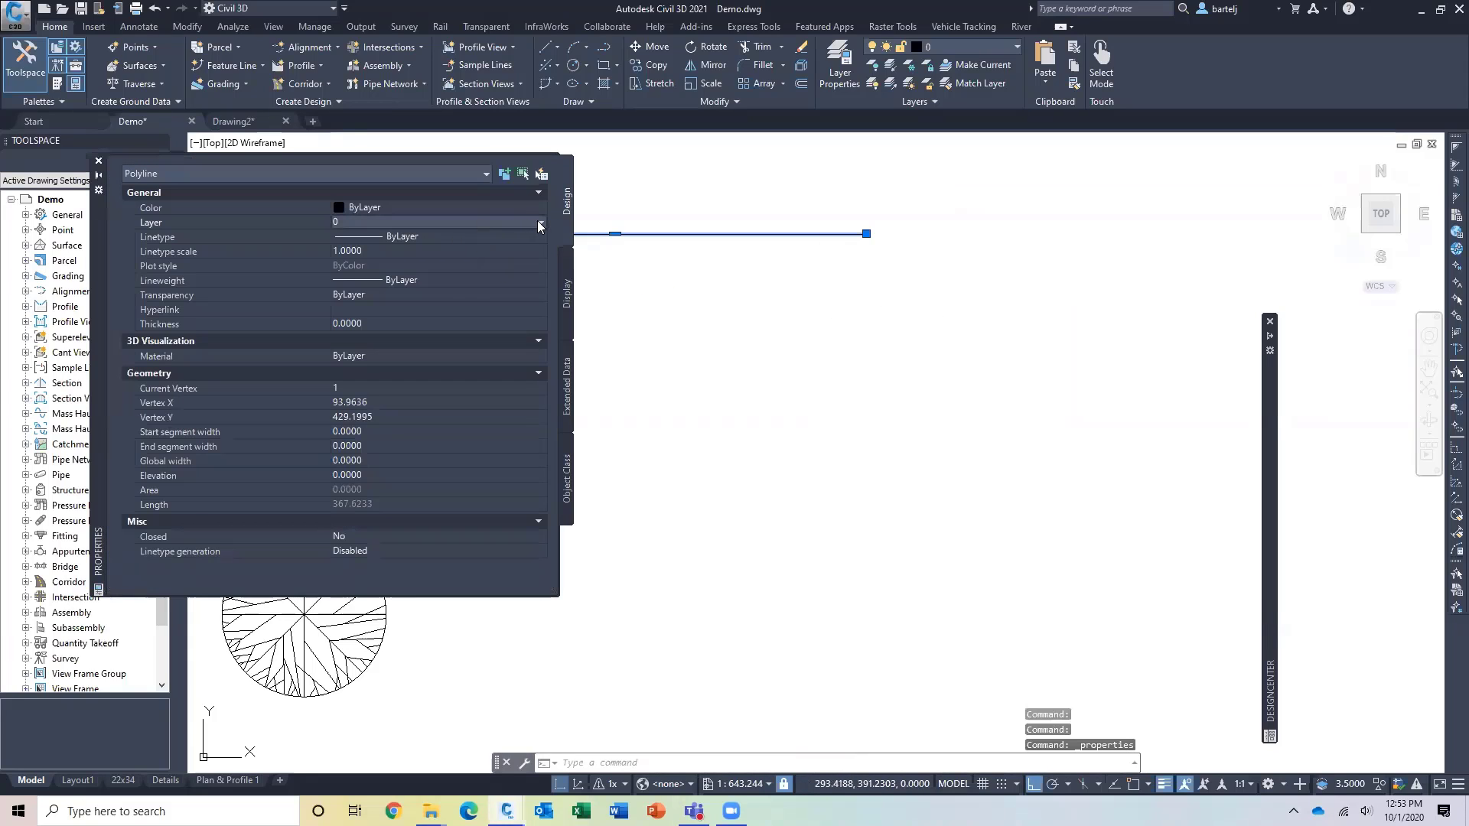
pyautogui.click(540, 224)
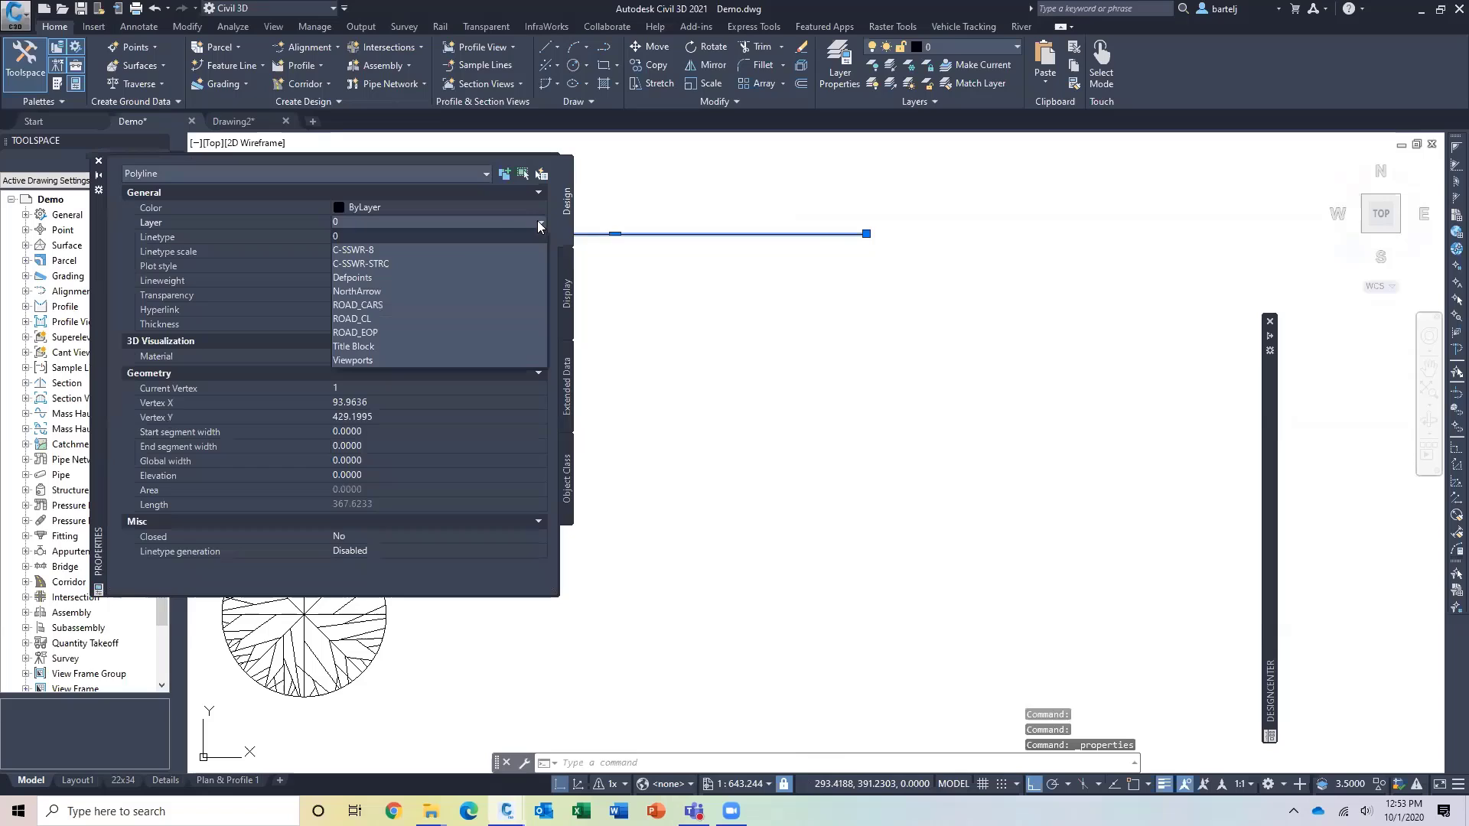
pyautogui.click(471, 251)
pyautogui.click(99, 163)
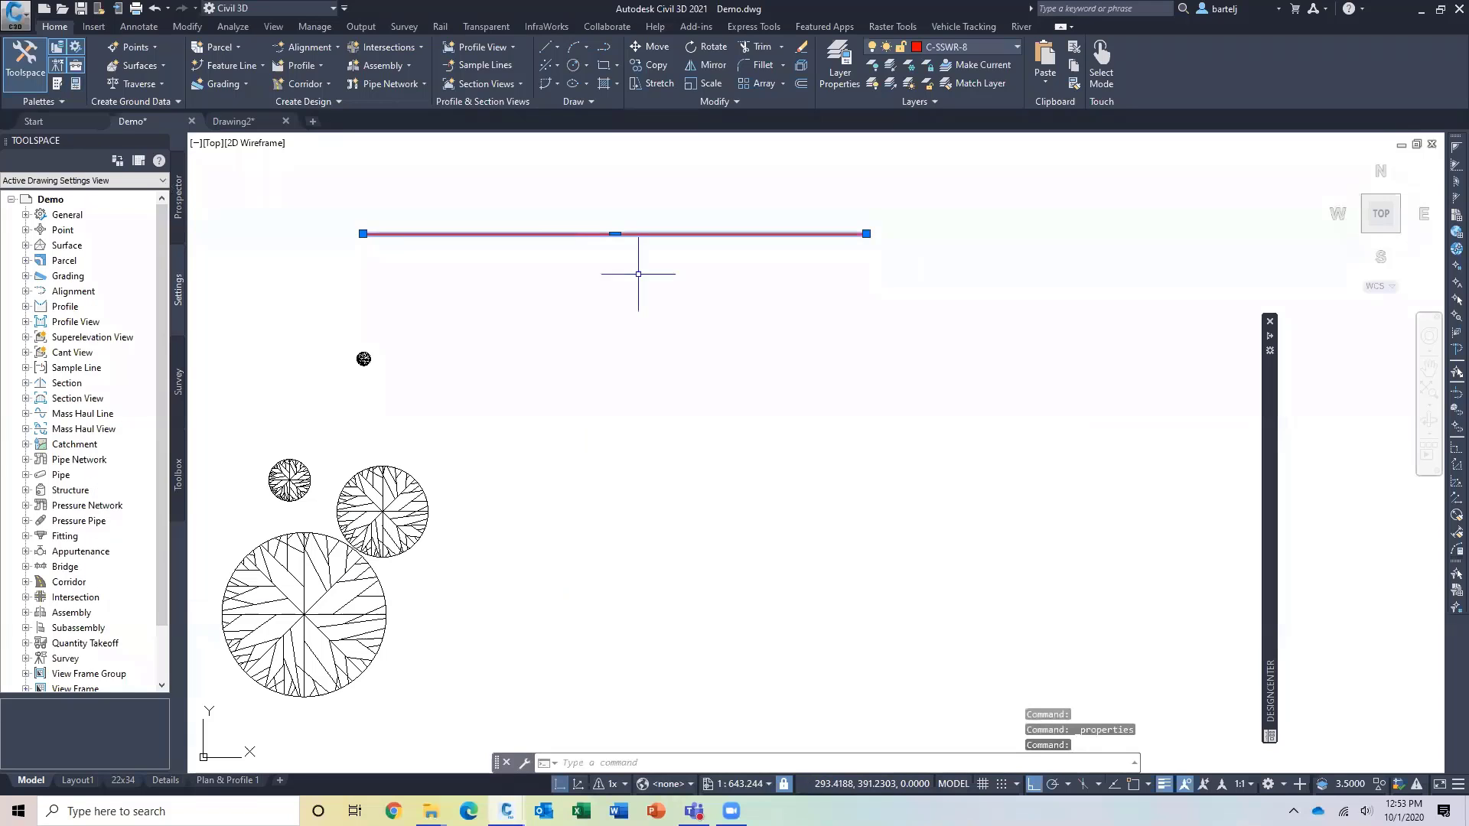
pyautogui.press('Escape')
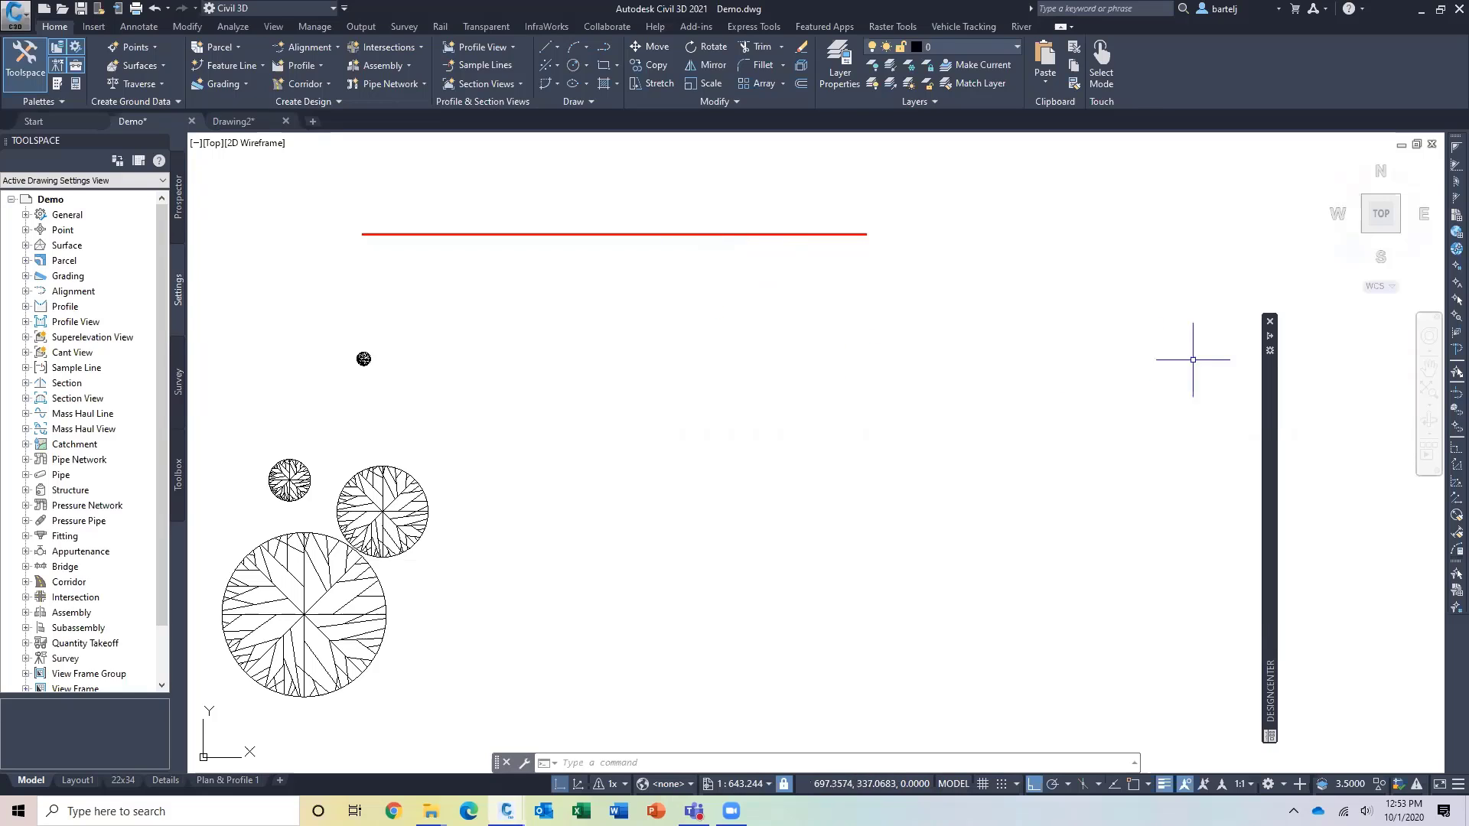
# - Reach 30MinWorkoutContent.dwg through the DesignCenter history and add its CUSTOM-PSAN linetype to the Demo drawing
pyautogui.moveTo(1270, 344)
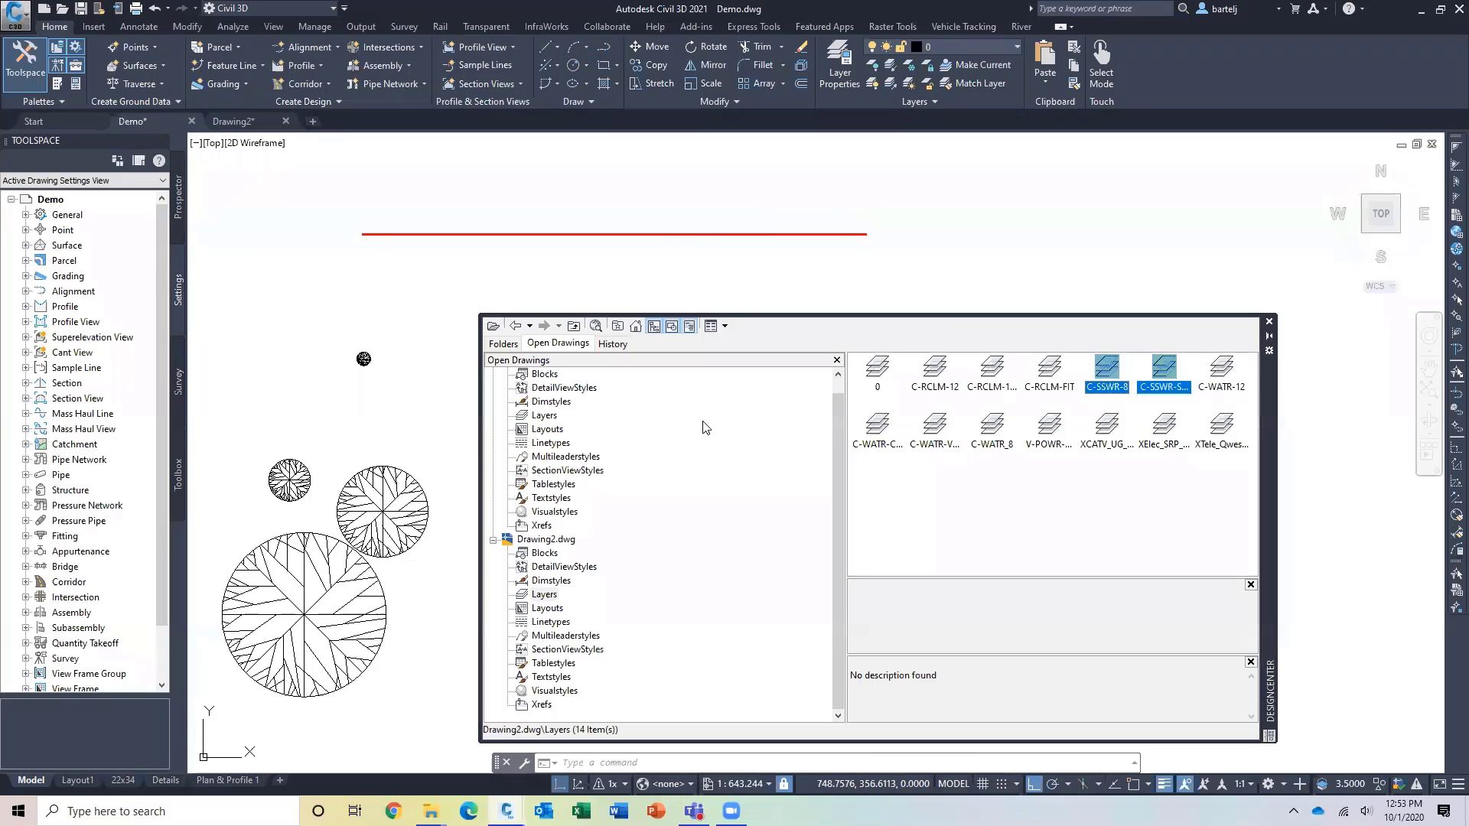
pyautogui.click(617, 326)
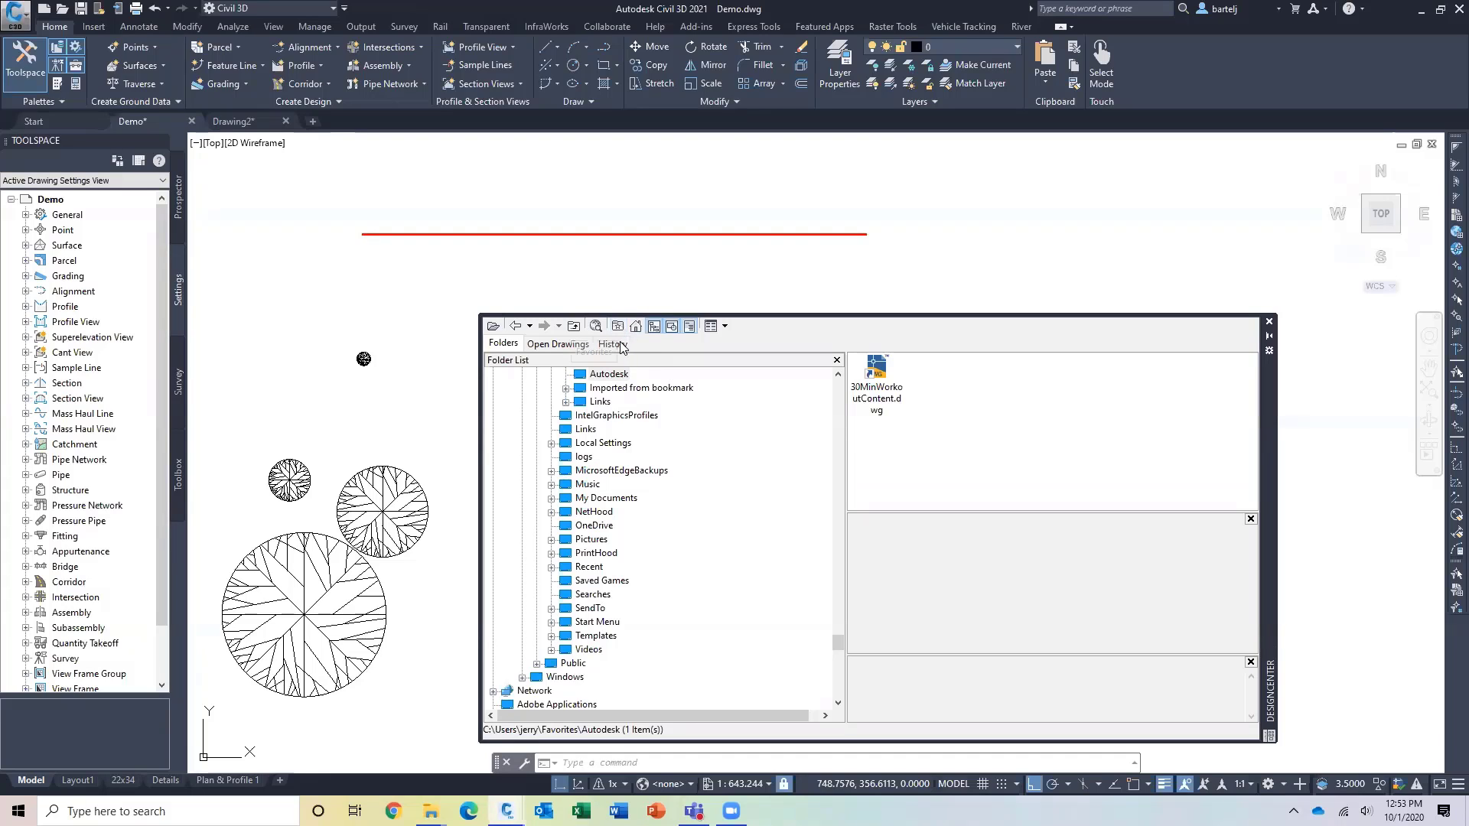
pyautogui.click(620, 344)
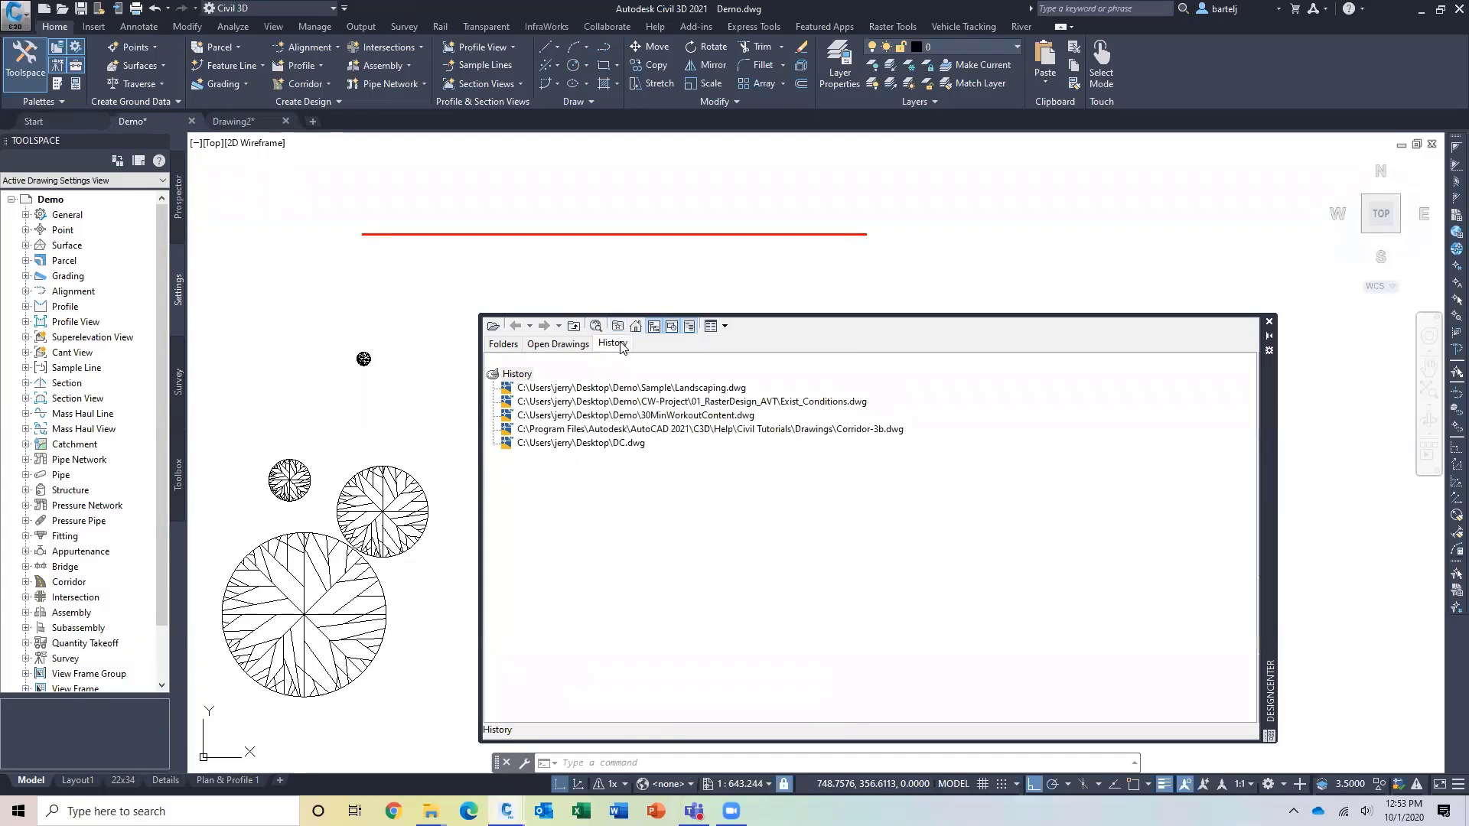
pyautogui.doubleClick(597, 415)
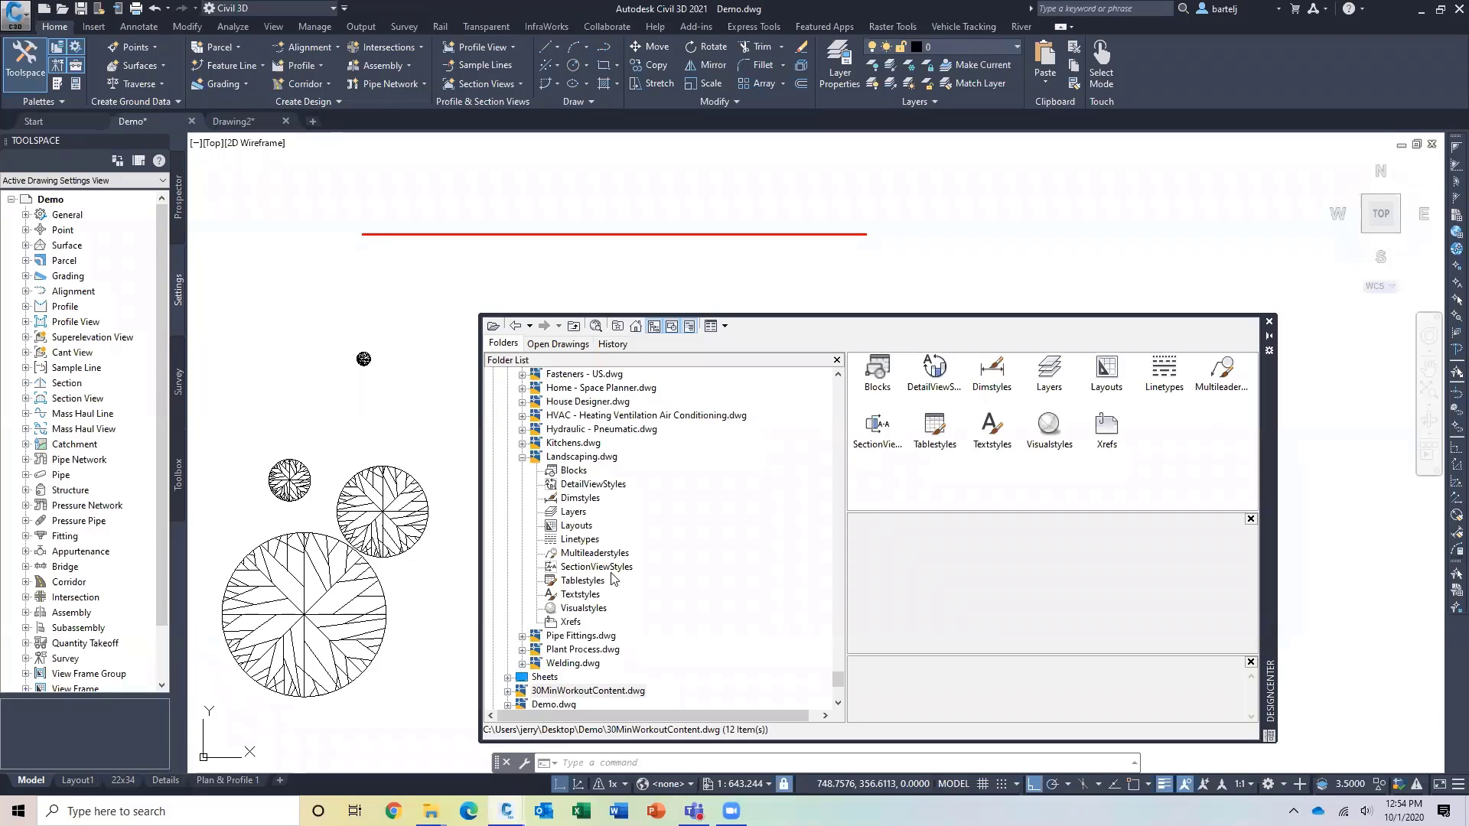
pyautogui.doubleClick(1165, 372)
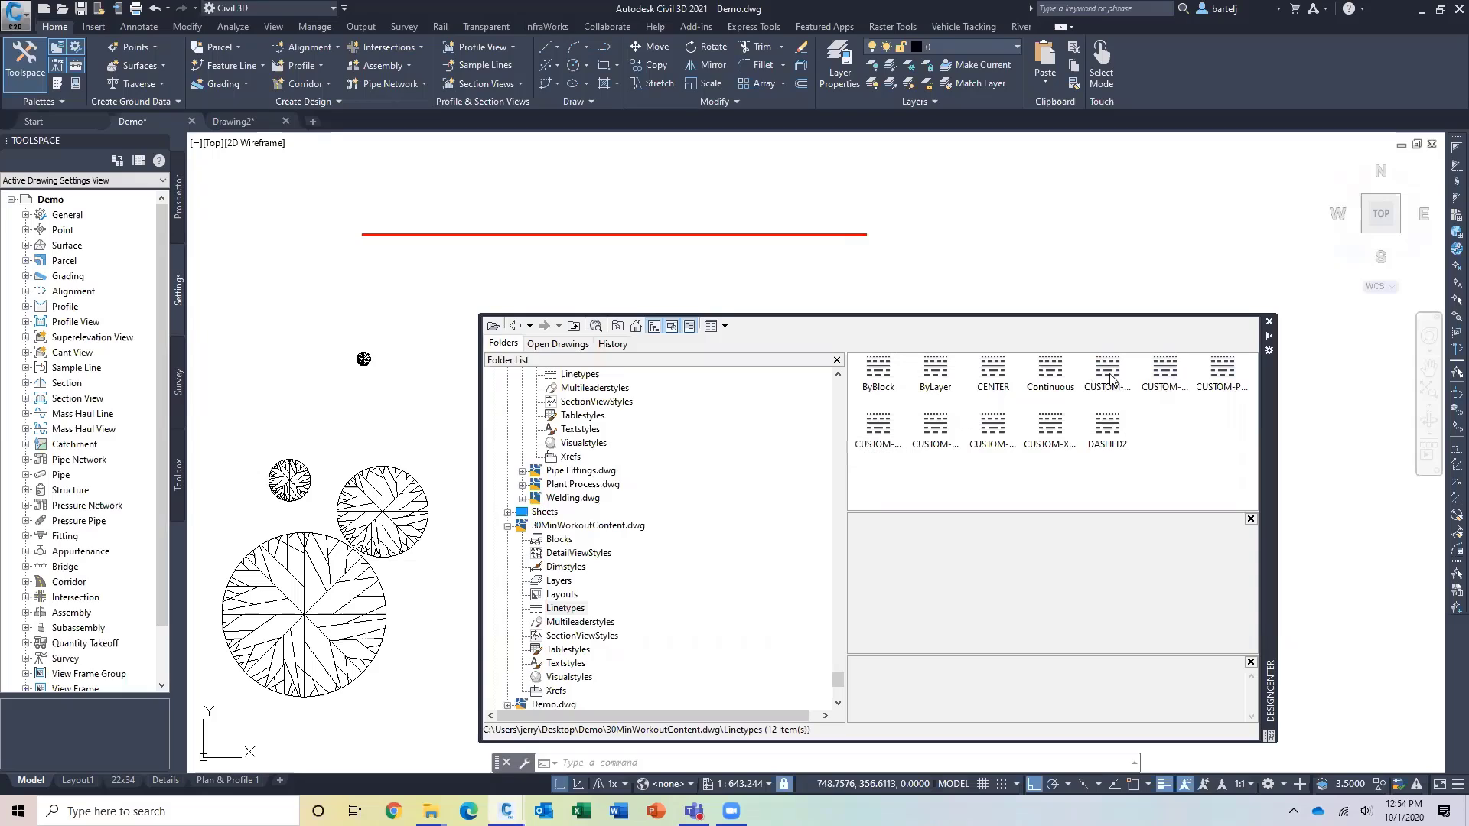
pyautogui.click(1165, 372)
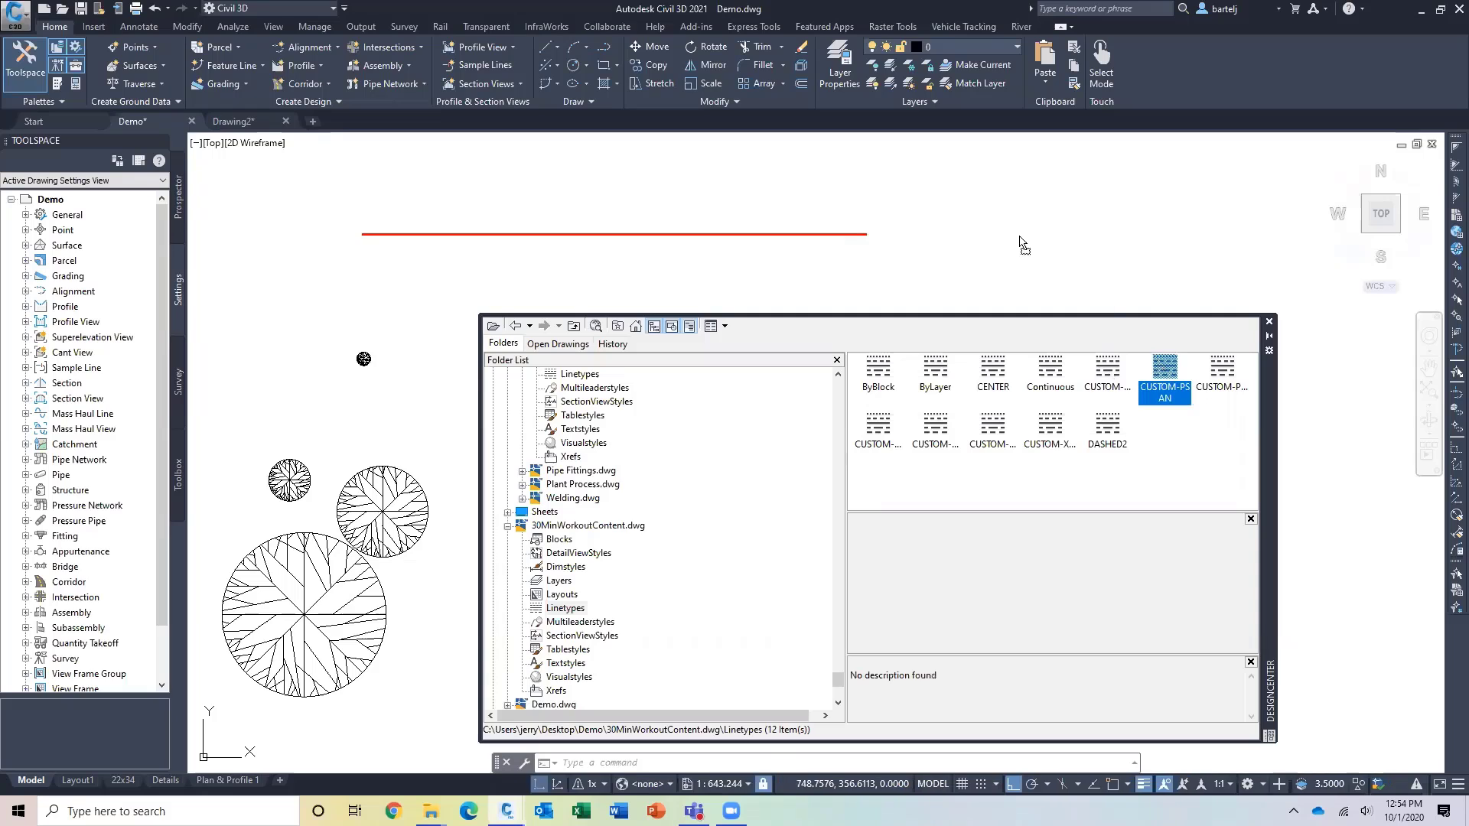
# - Set the polyline's linetype to CUSTOM-PSAN through its properties
pyautogui.click(727, 233)
pyautogui.rightClick(700, 229)
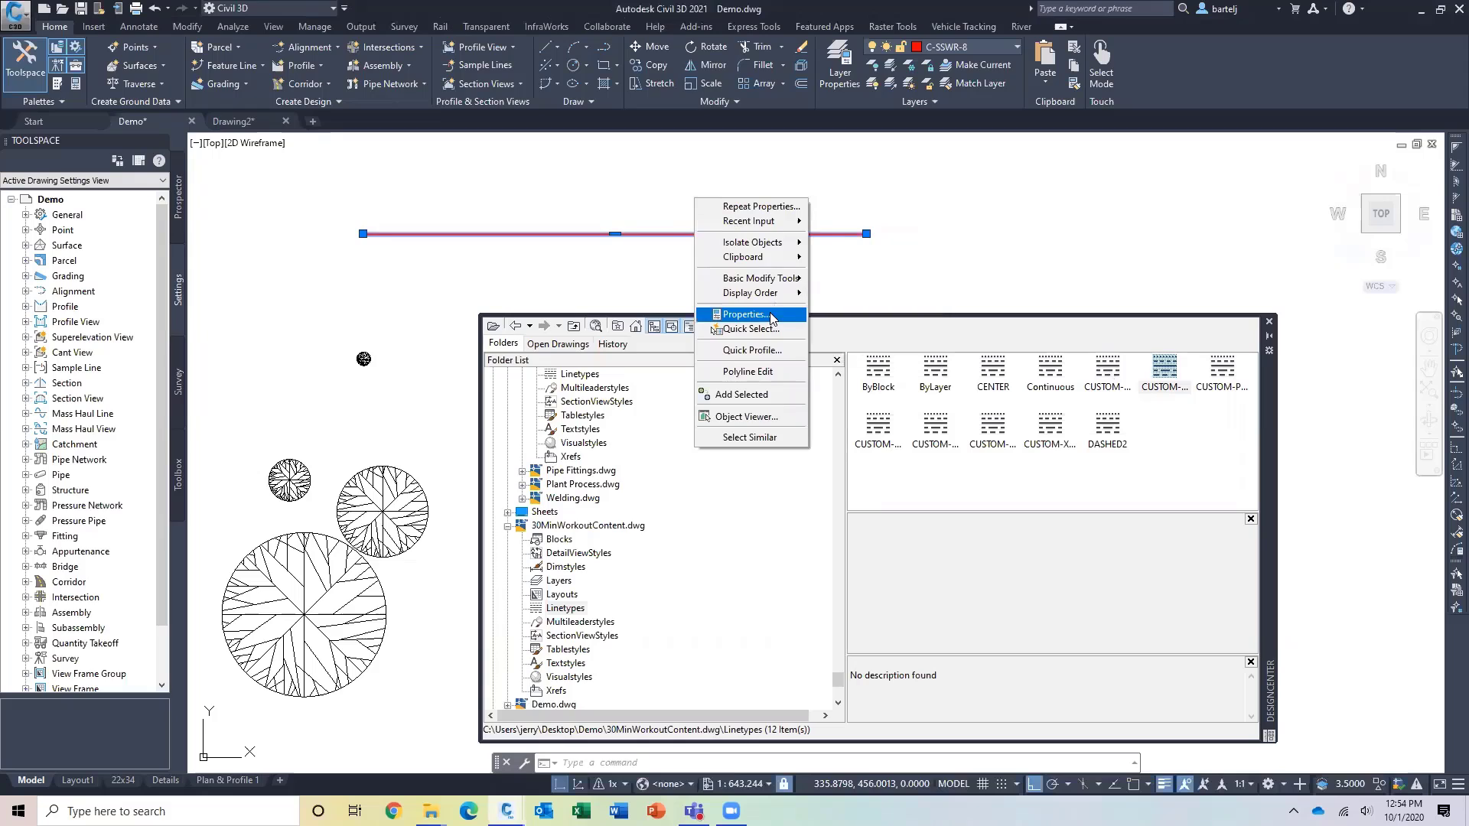
pyautogui.click(746, 314)
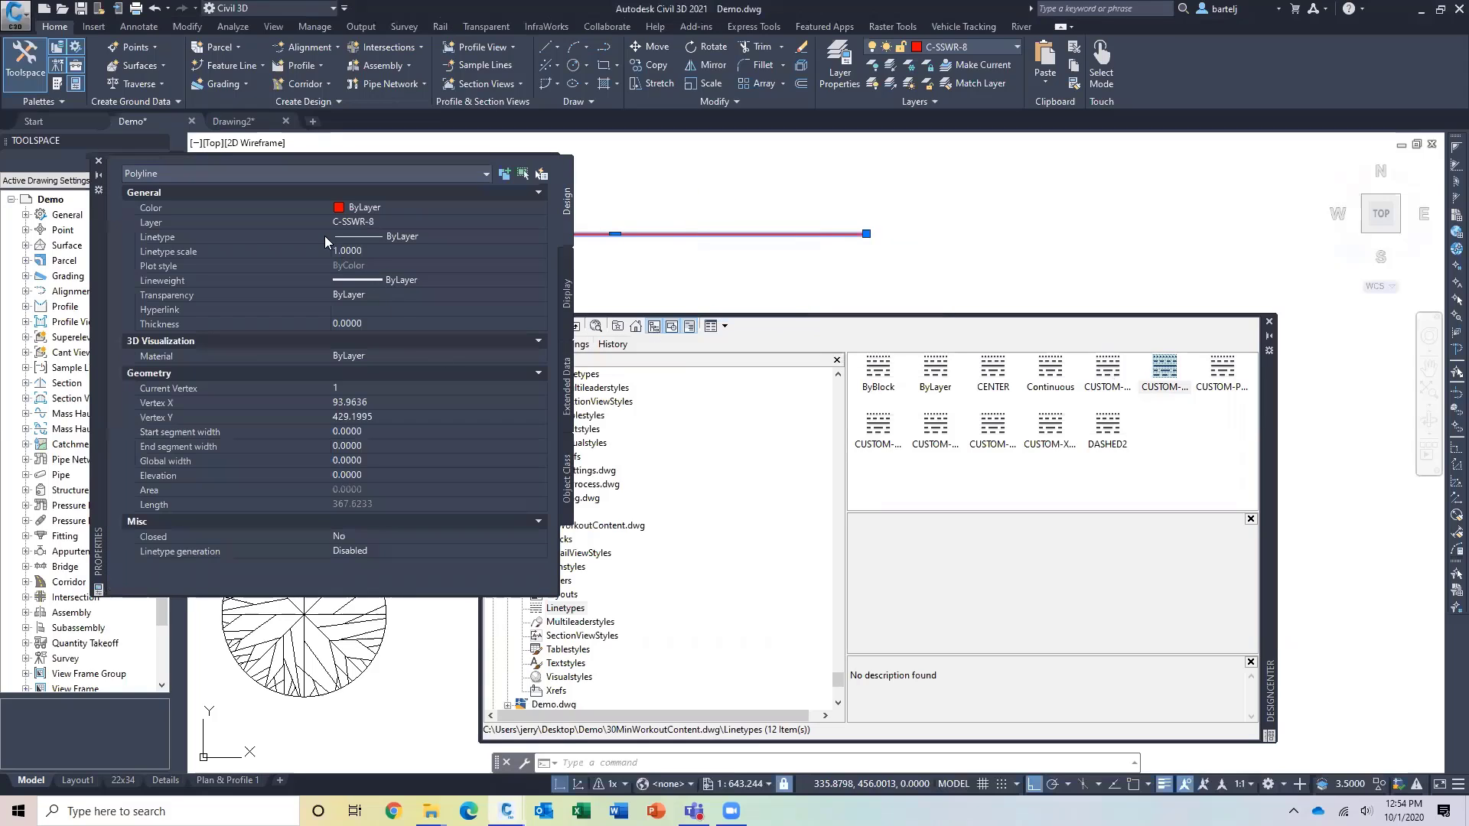
pyautogui.click(419, 235)
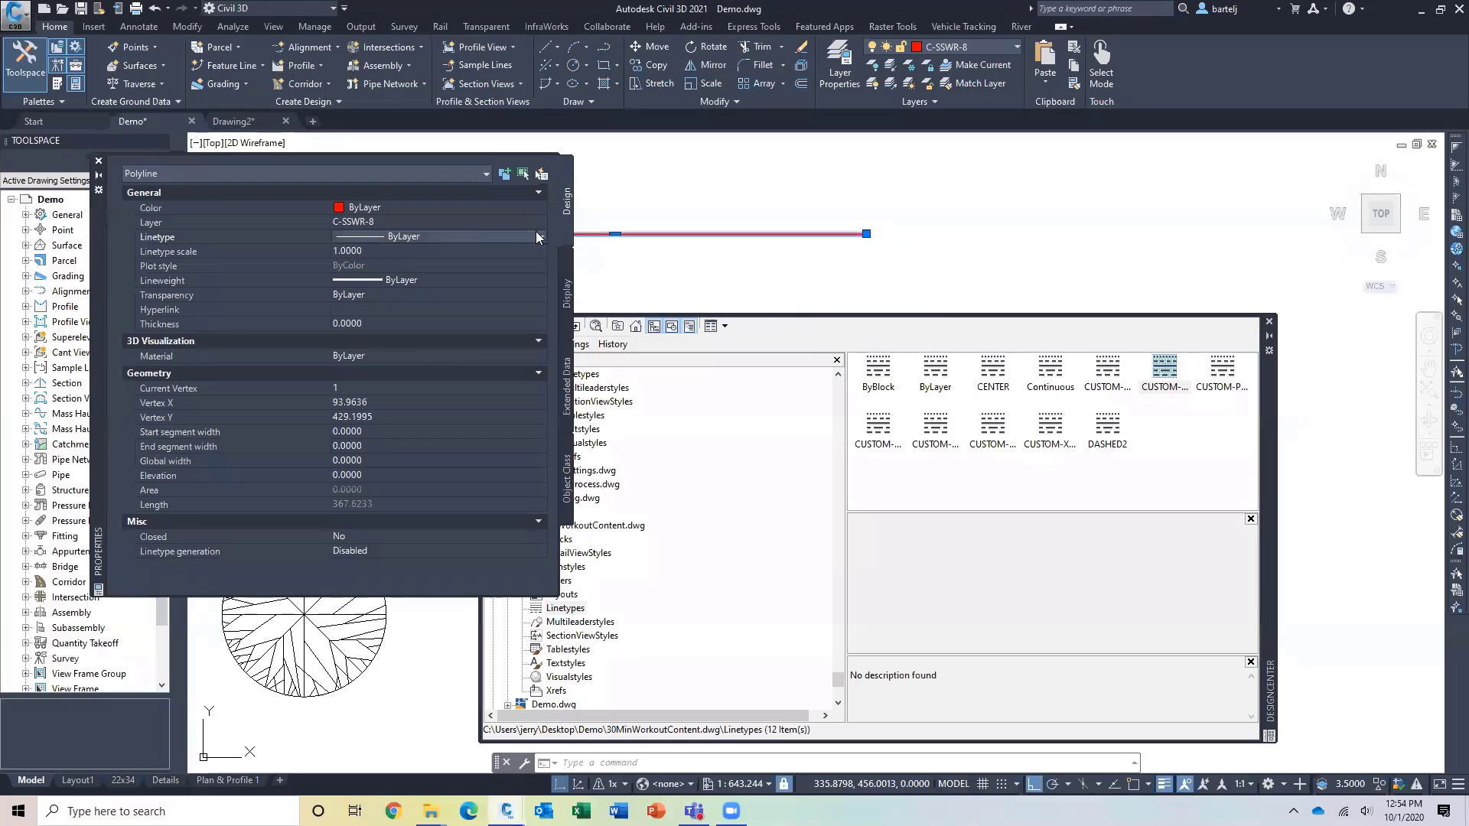
pyautogui.click(539, 236)
pyautogui.click(457, 287)
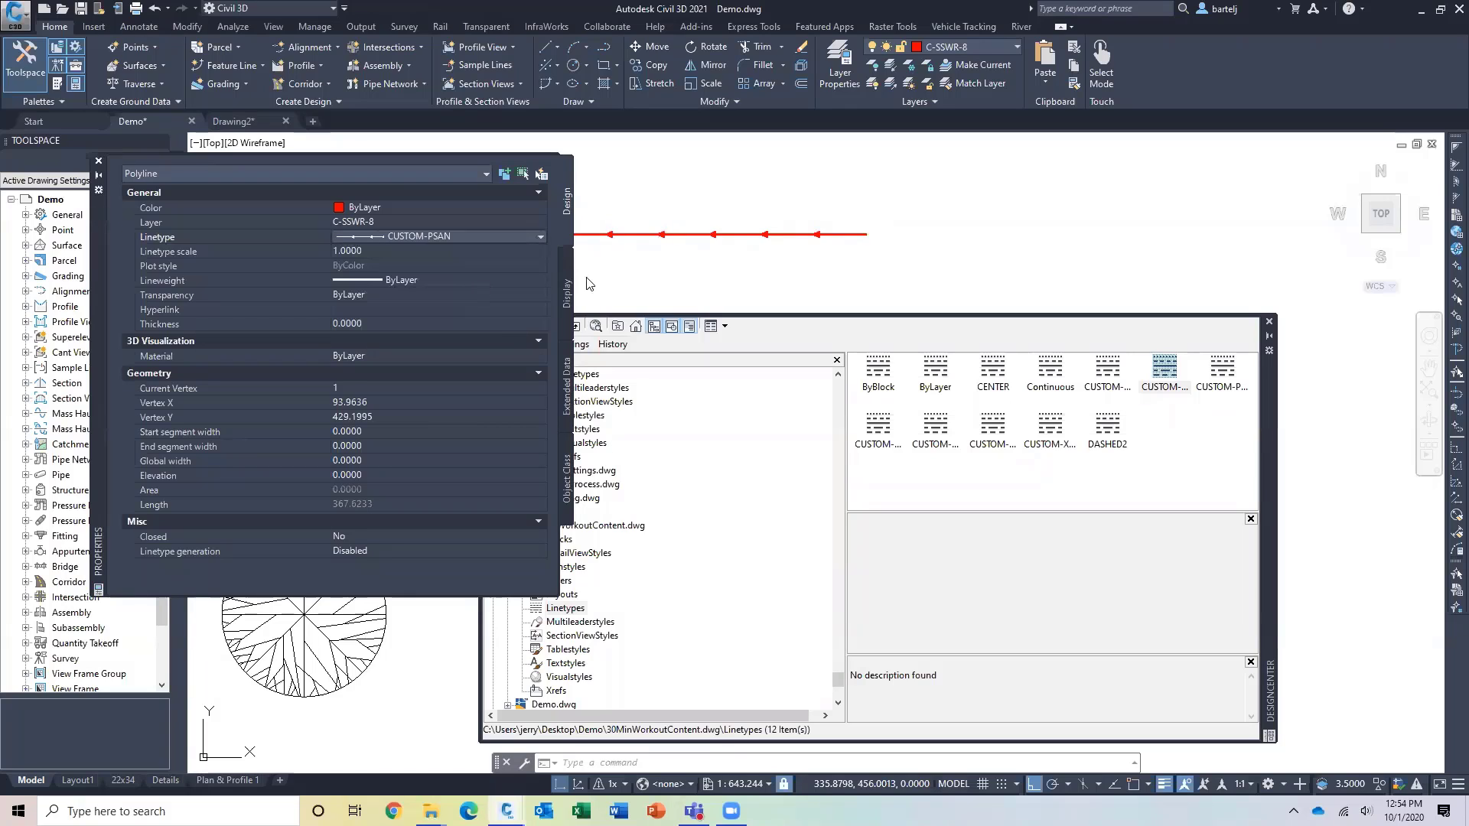
pyautogui.click(98, 161)
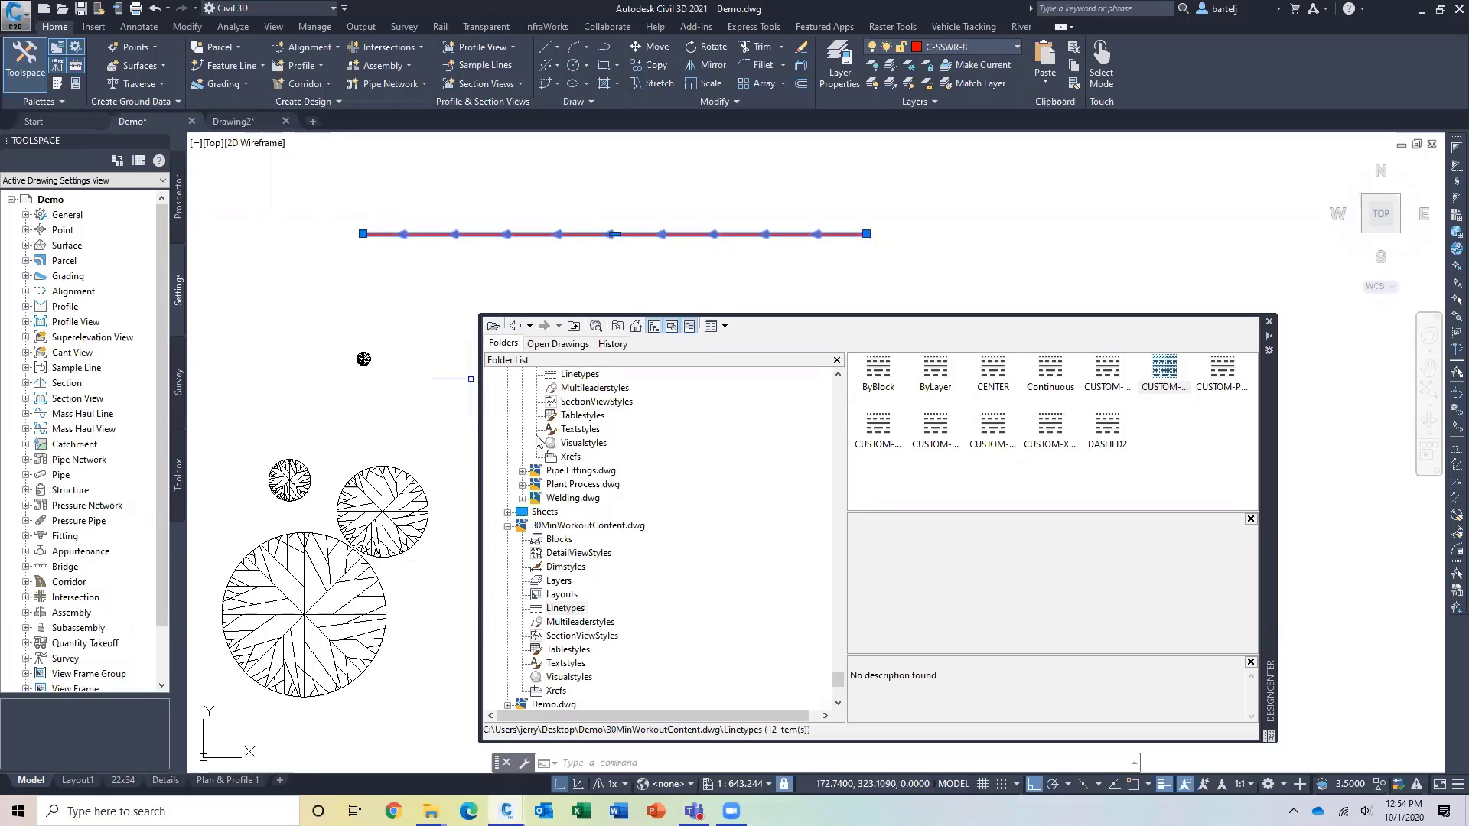
# - Insert the Valve-new block from the open Drawing2.dwg to the left of the polyline, and inspect it up close
pyautogui.click(585, 343)
pyautogui.click(539, 554)
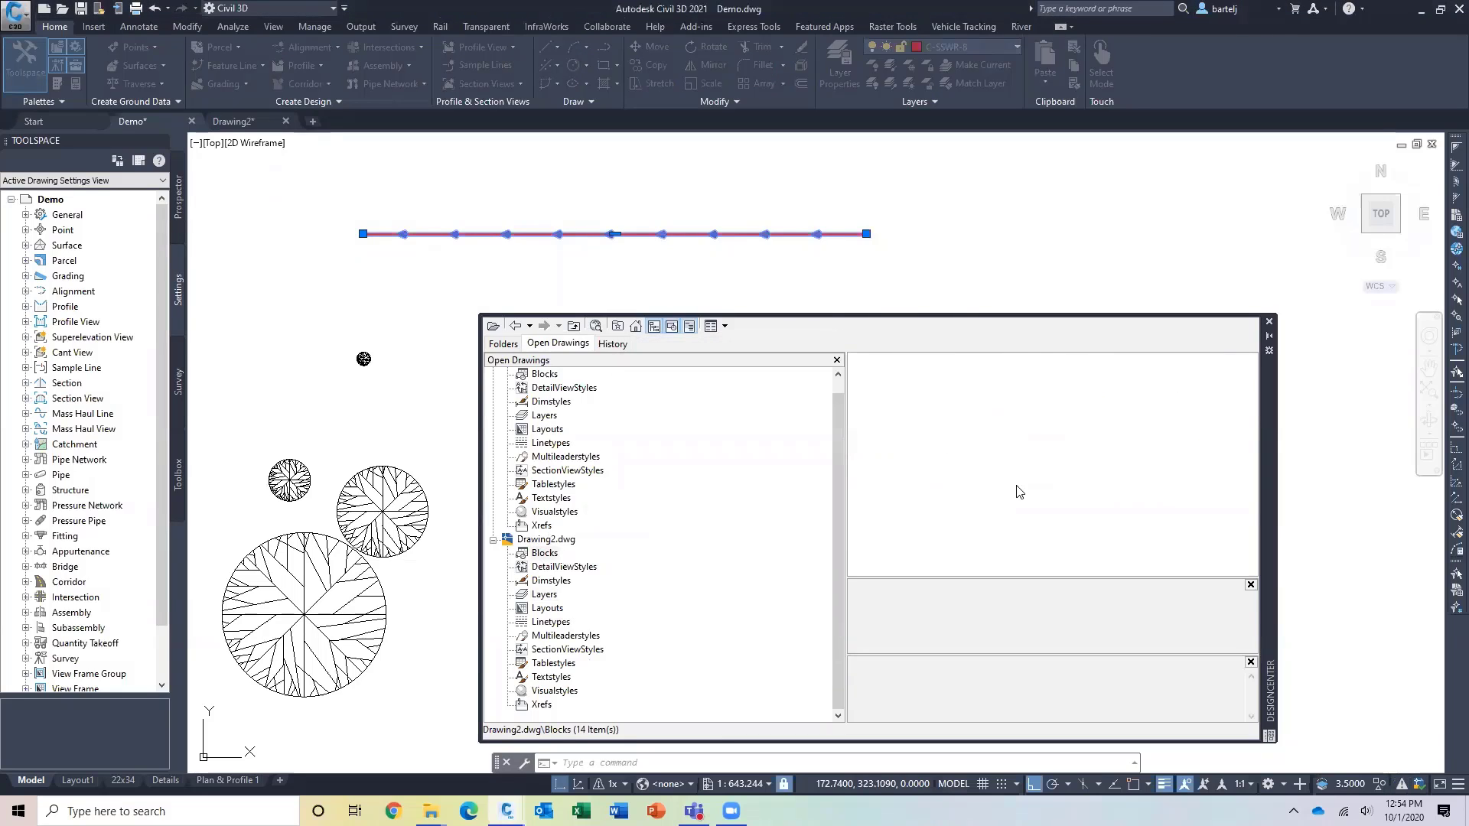
pyautogui.click(1105, 372)
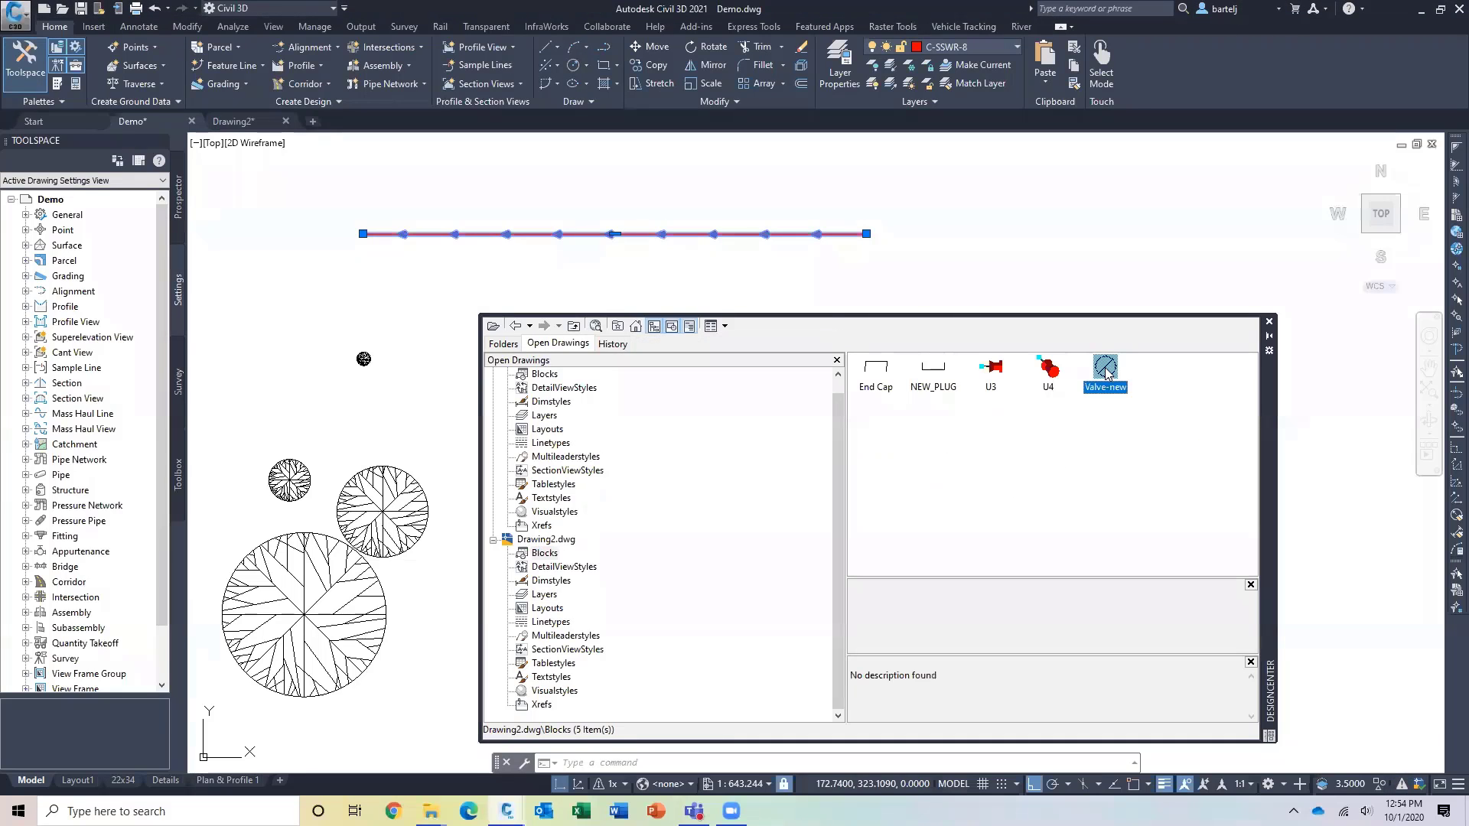
pyautogui.moveTo(1105, 371)
pyautogui.mouseDown()
pyautogui.moveTo(673, 344)
pyautogui.moveTo(299, 288)
pyautogui.mouseUp()
pyautogui.scroll(10, 299, 288)
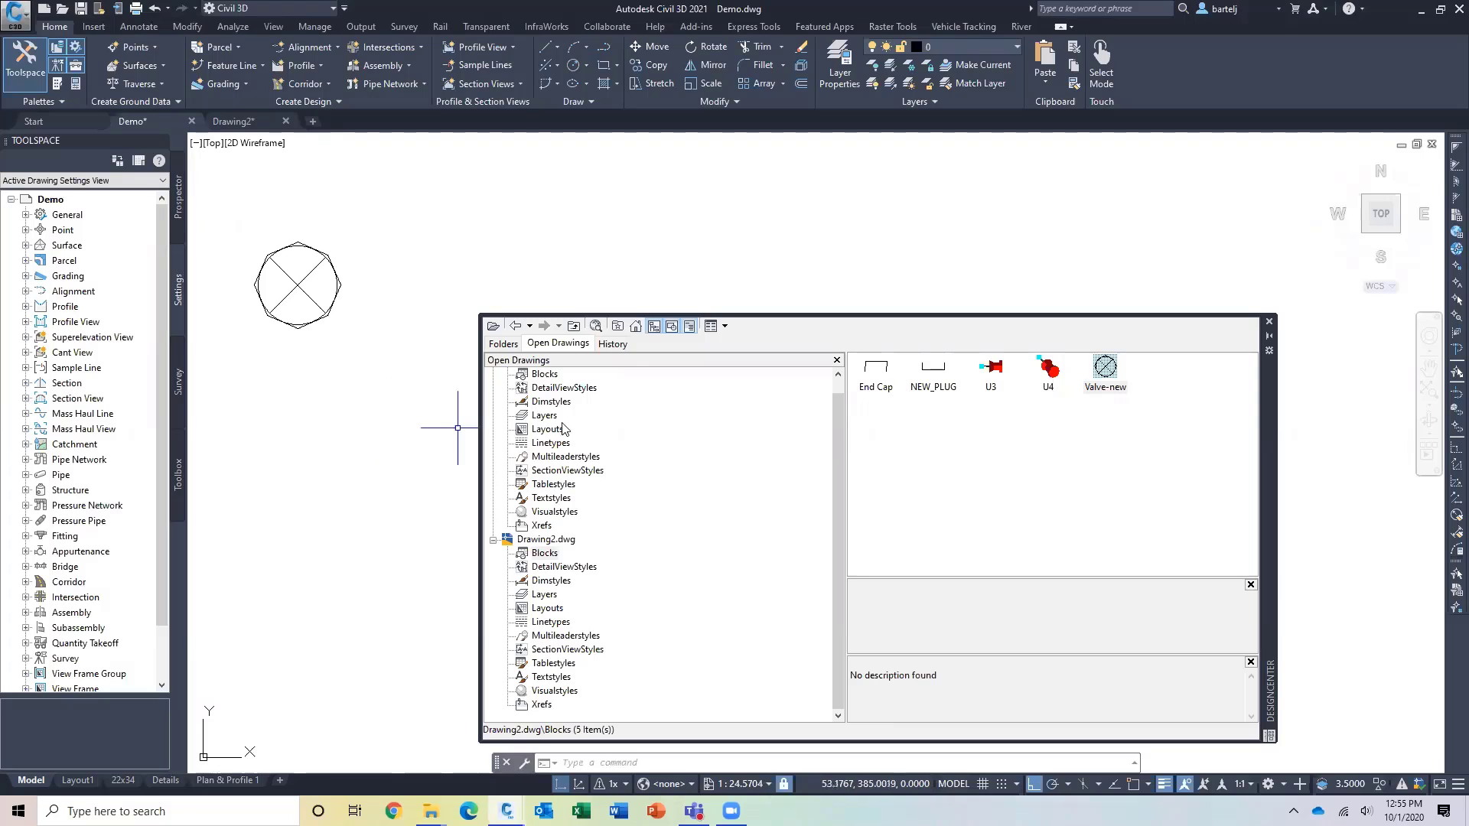
# - Browse to the Demo folder on the desktop in DesignCenter and open 30MinWorkoutContent.dwg as a drawing
pyautogui.click(504, 345)
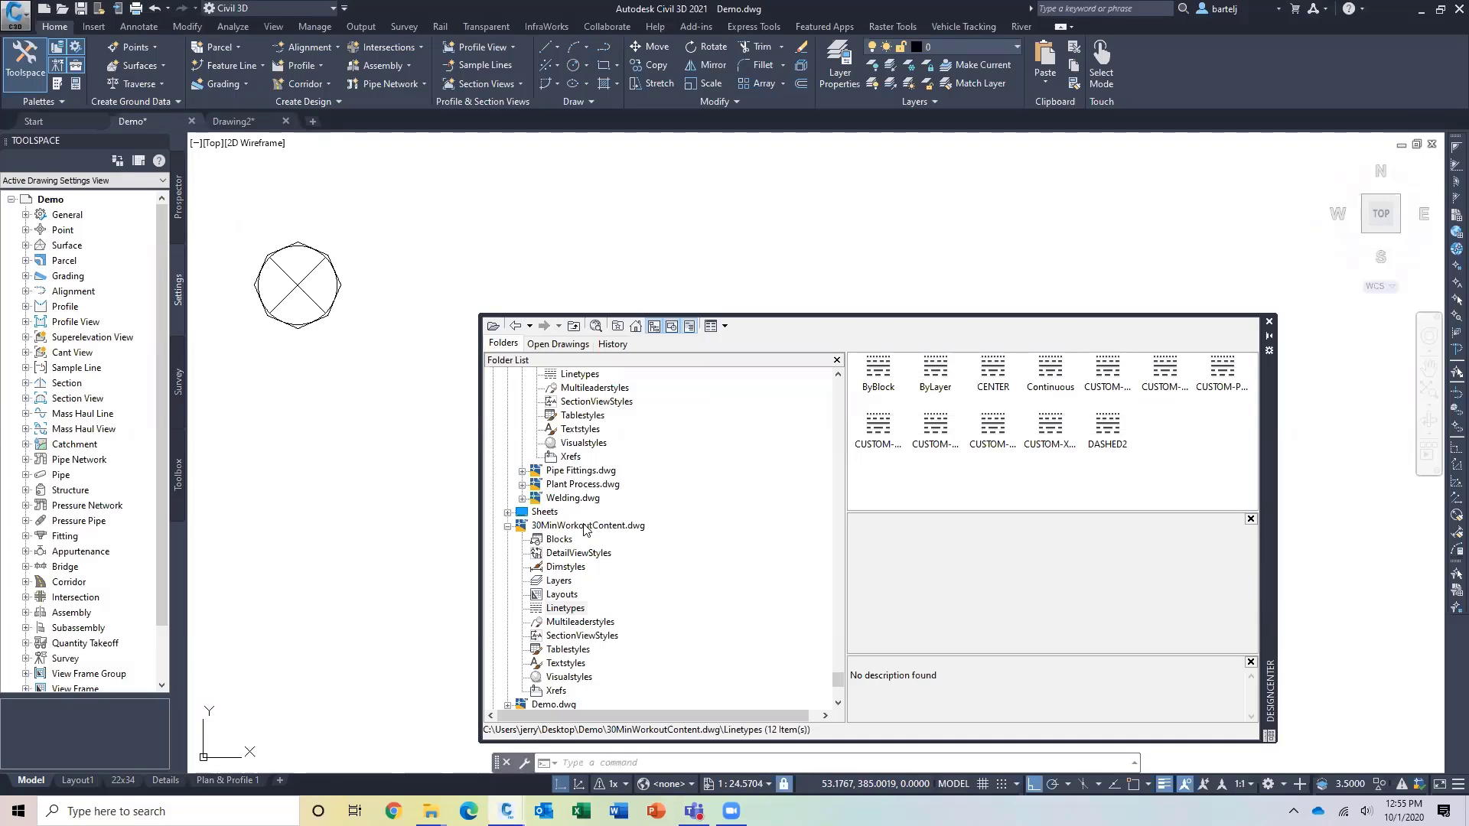
pyautogui.moveTo(838, 680); pyautogui.dragTo(832, 381)
pyautogui.click(526, 374)
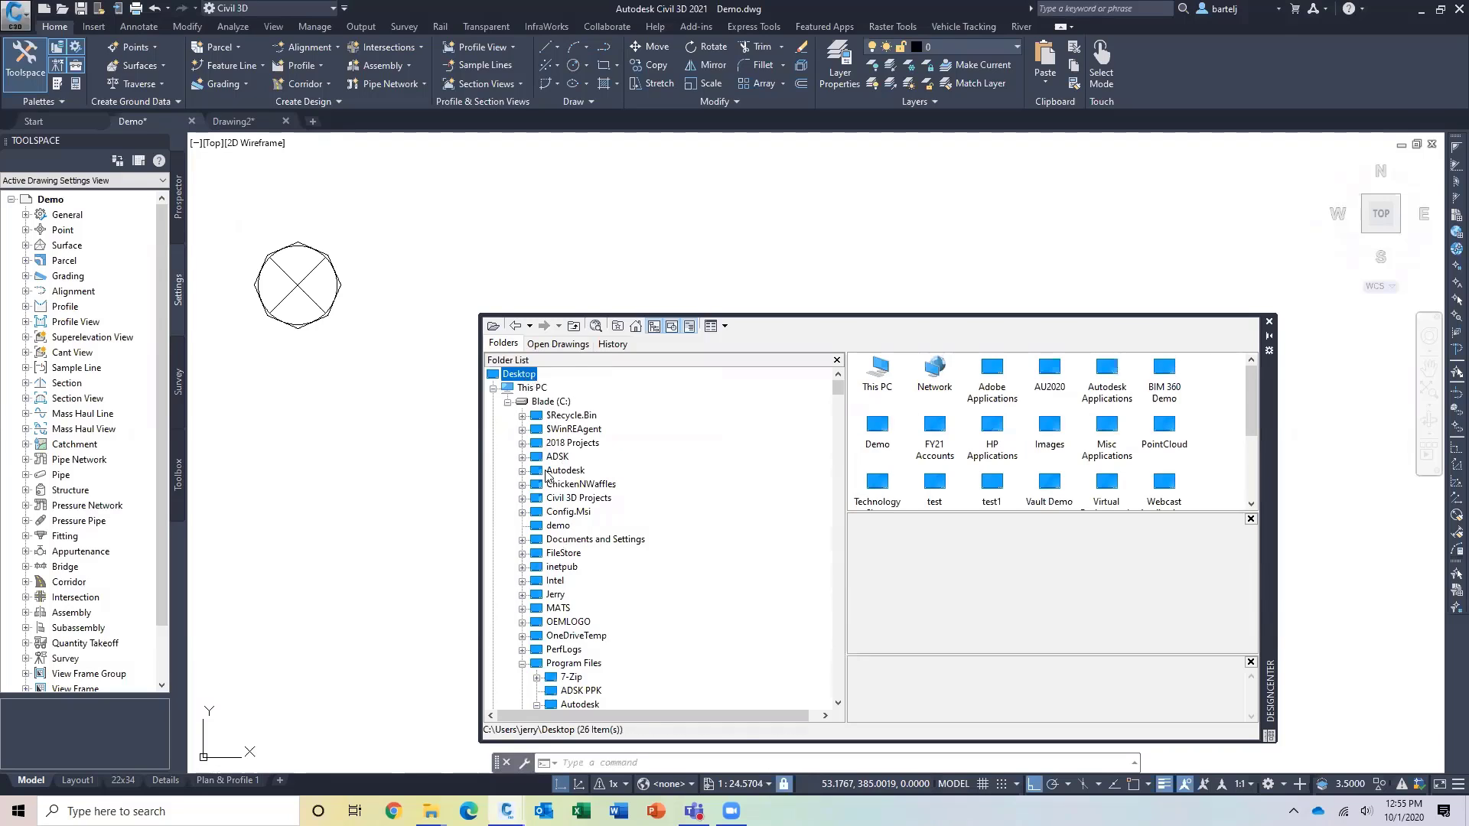
pyautogui.click(507, 401)
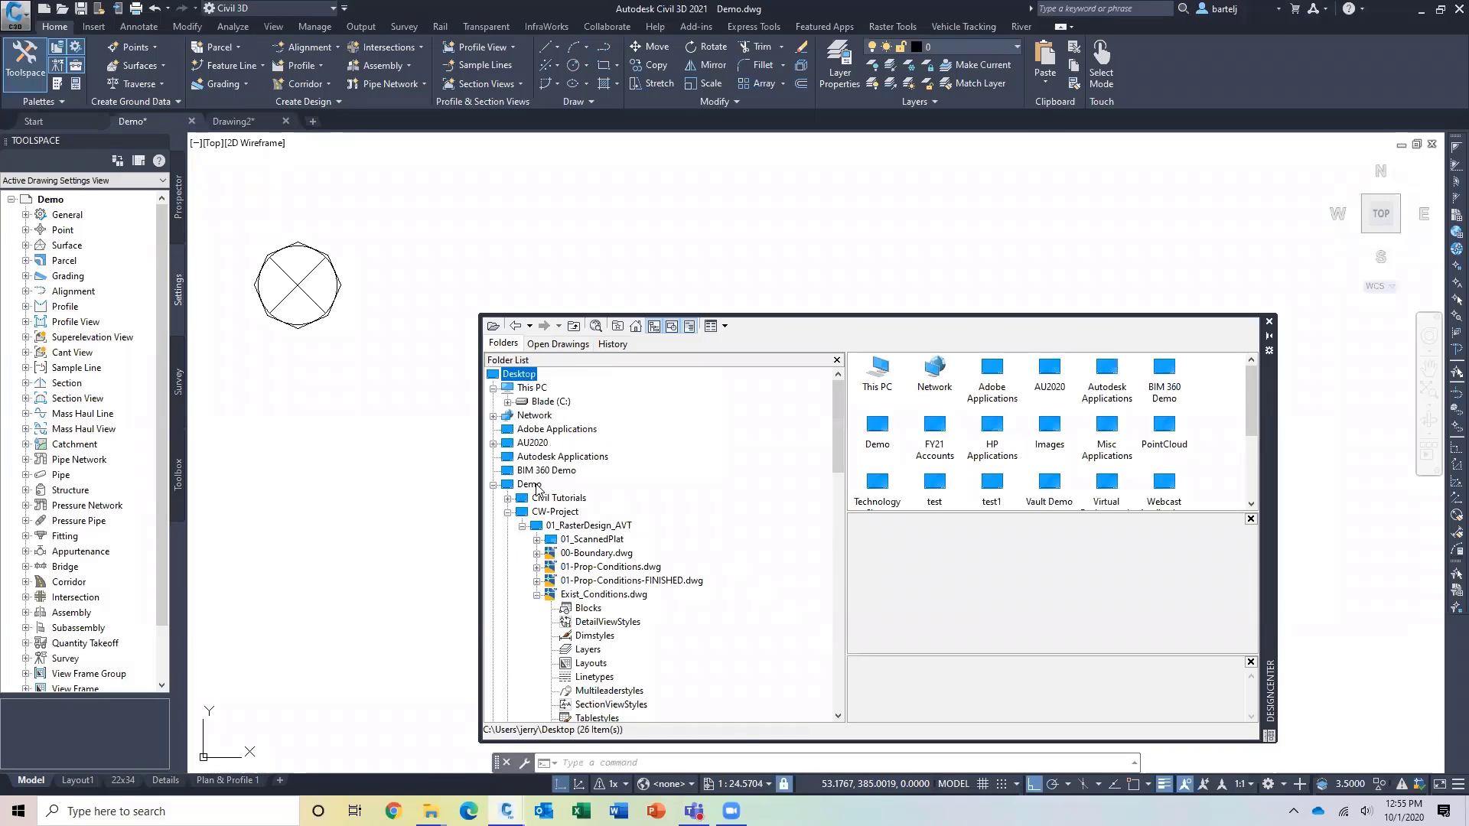
pyautogui.doubleClick(536, 485)
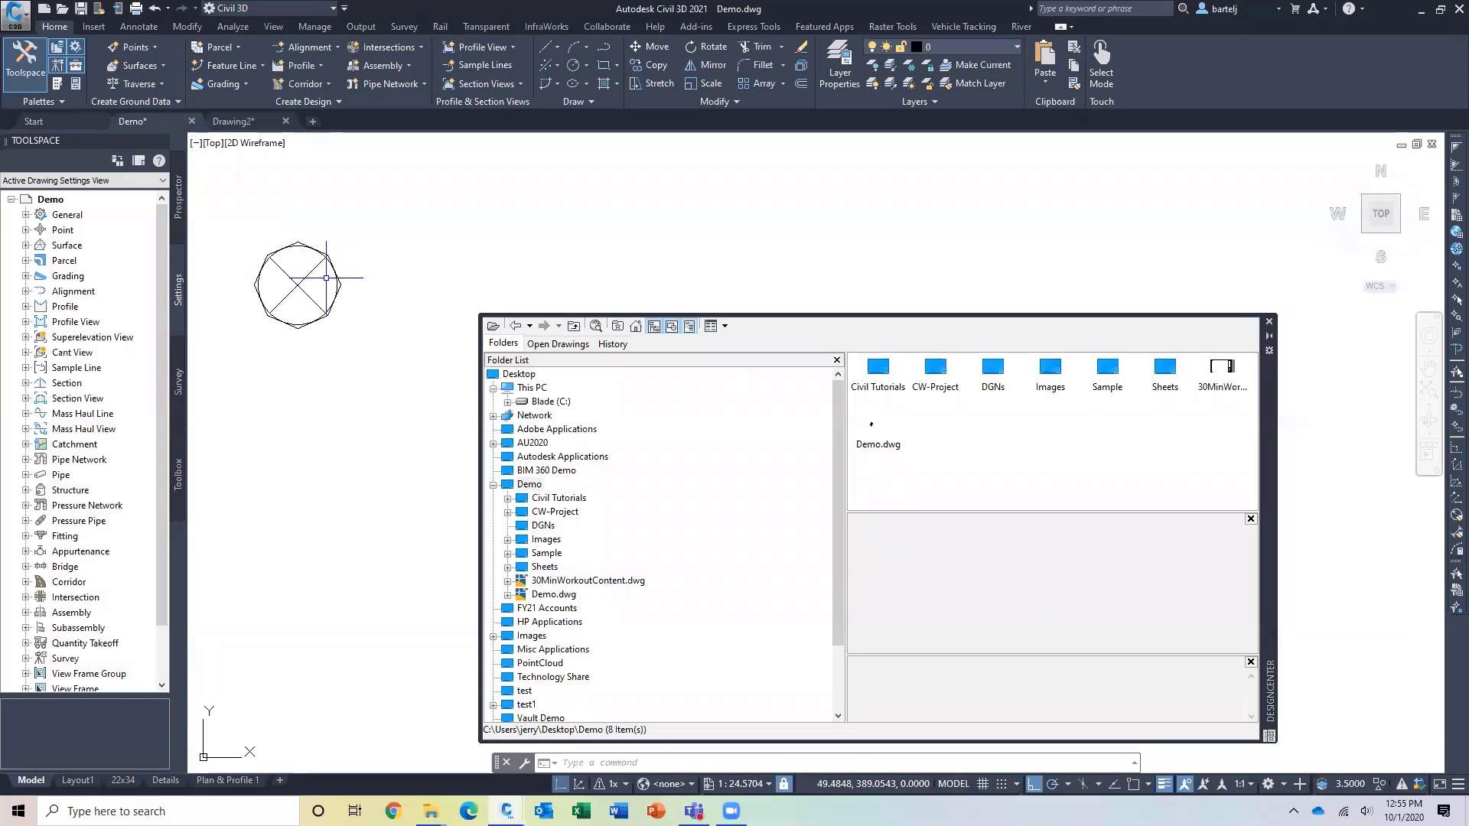
pyautogui.rightClick(1218, 373)
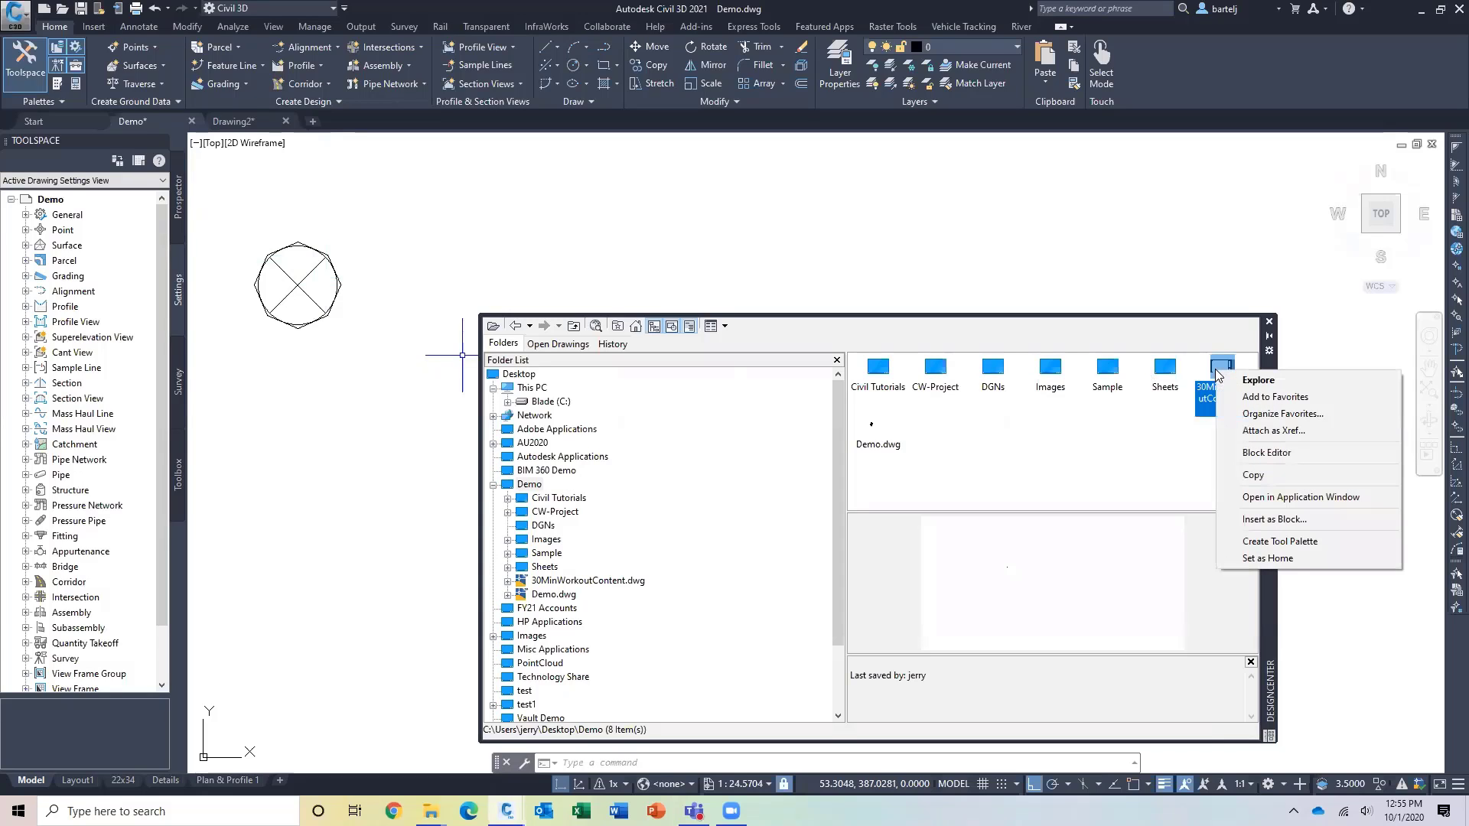
pyautogui.click(1245, 499)
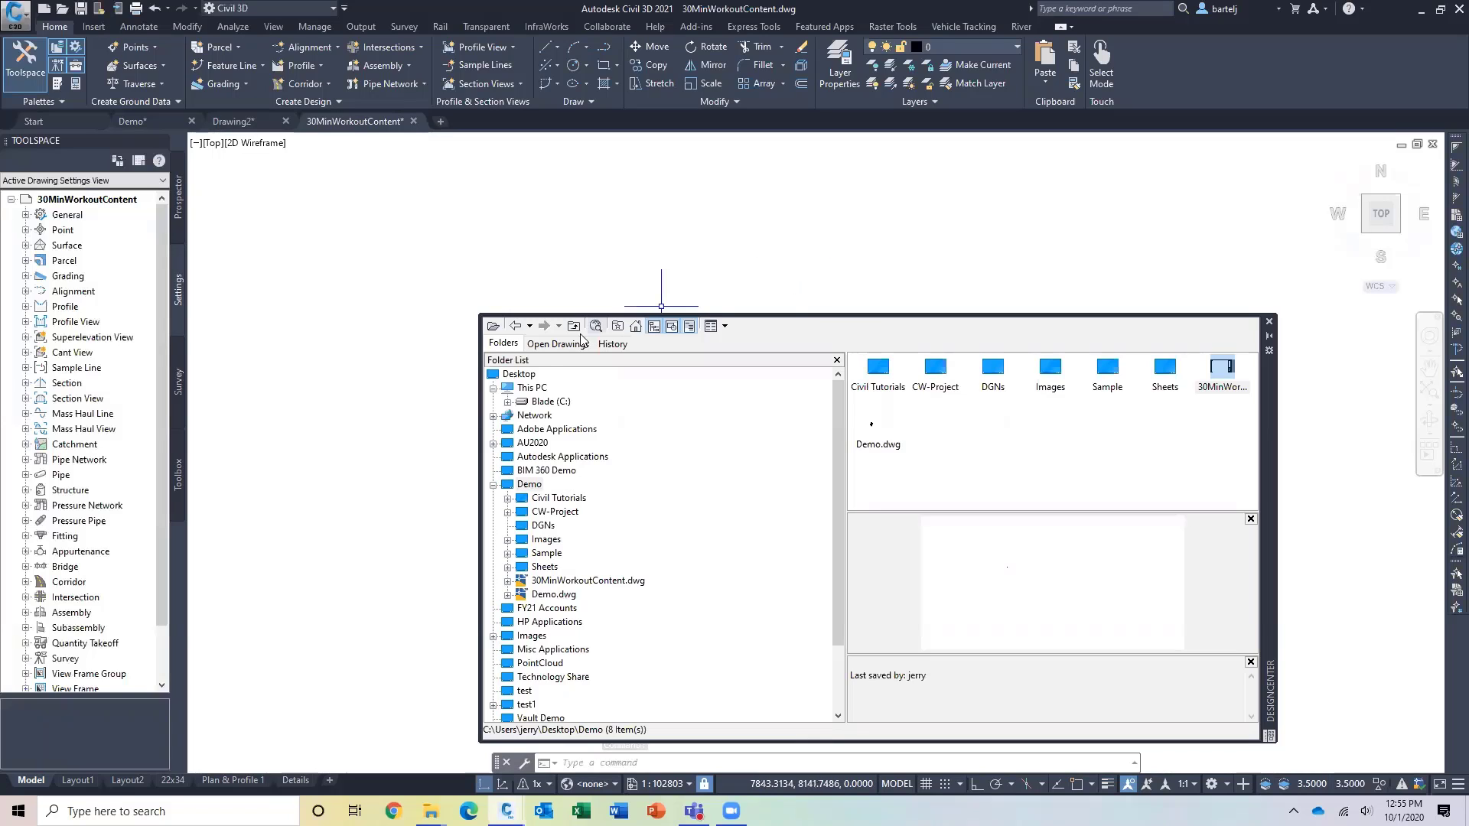
# - Insert the Valve-new block from the open Drawing2.dwg into 30MinWorkoutContent.dwg and save the drawing
pyautogui.click(555, 343)
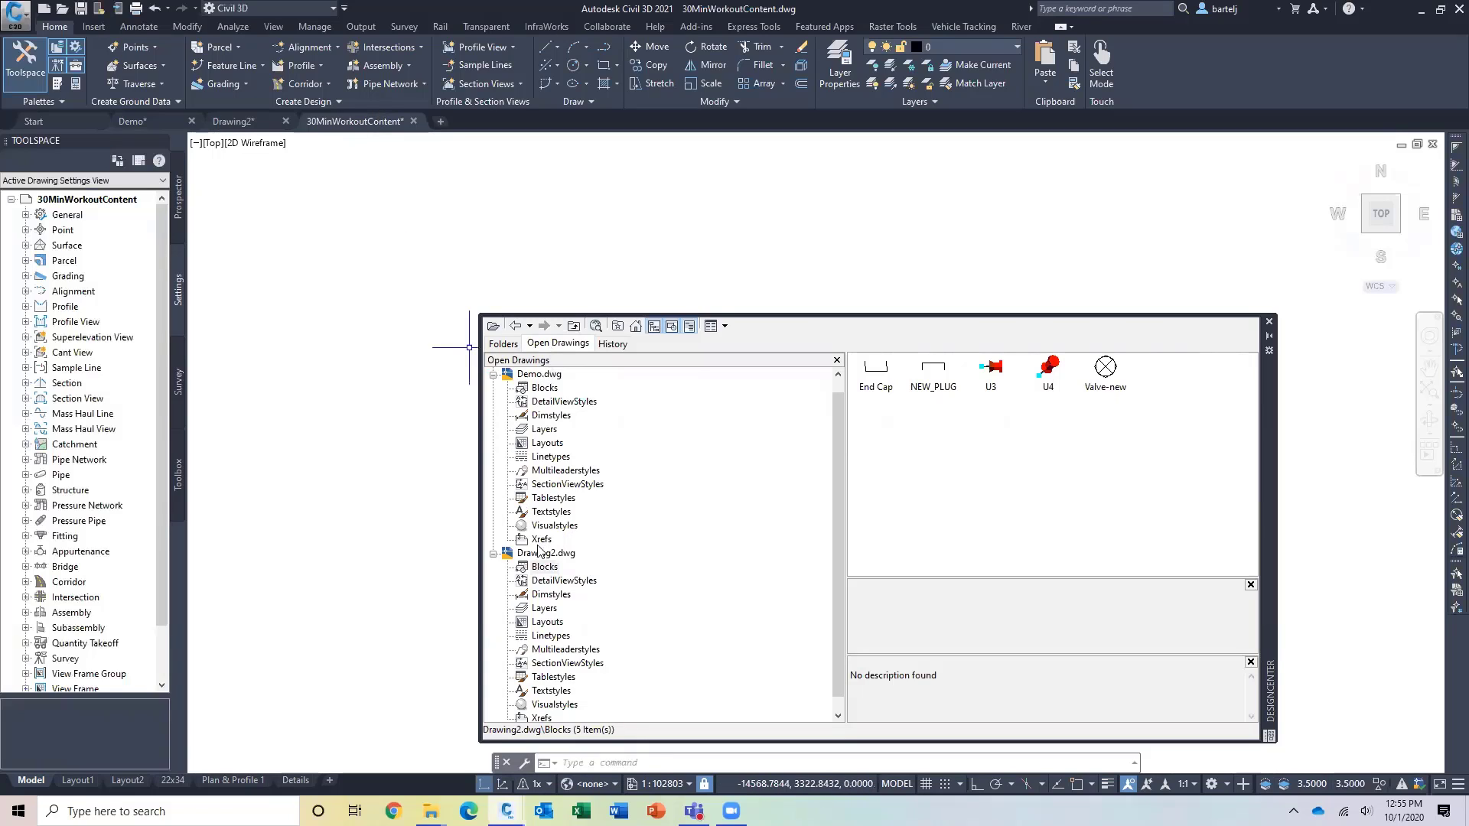
pyautogui.moveTo(1104, 370)
pyautogui.mouseDown()
pyautogui.moveTo(1090, 386)
pyautogui.moveTo(931, 254)
pyautogui.moveTo(854, 241)
pyautogui.mouseUp()
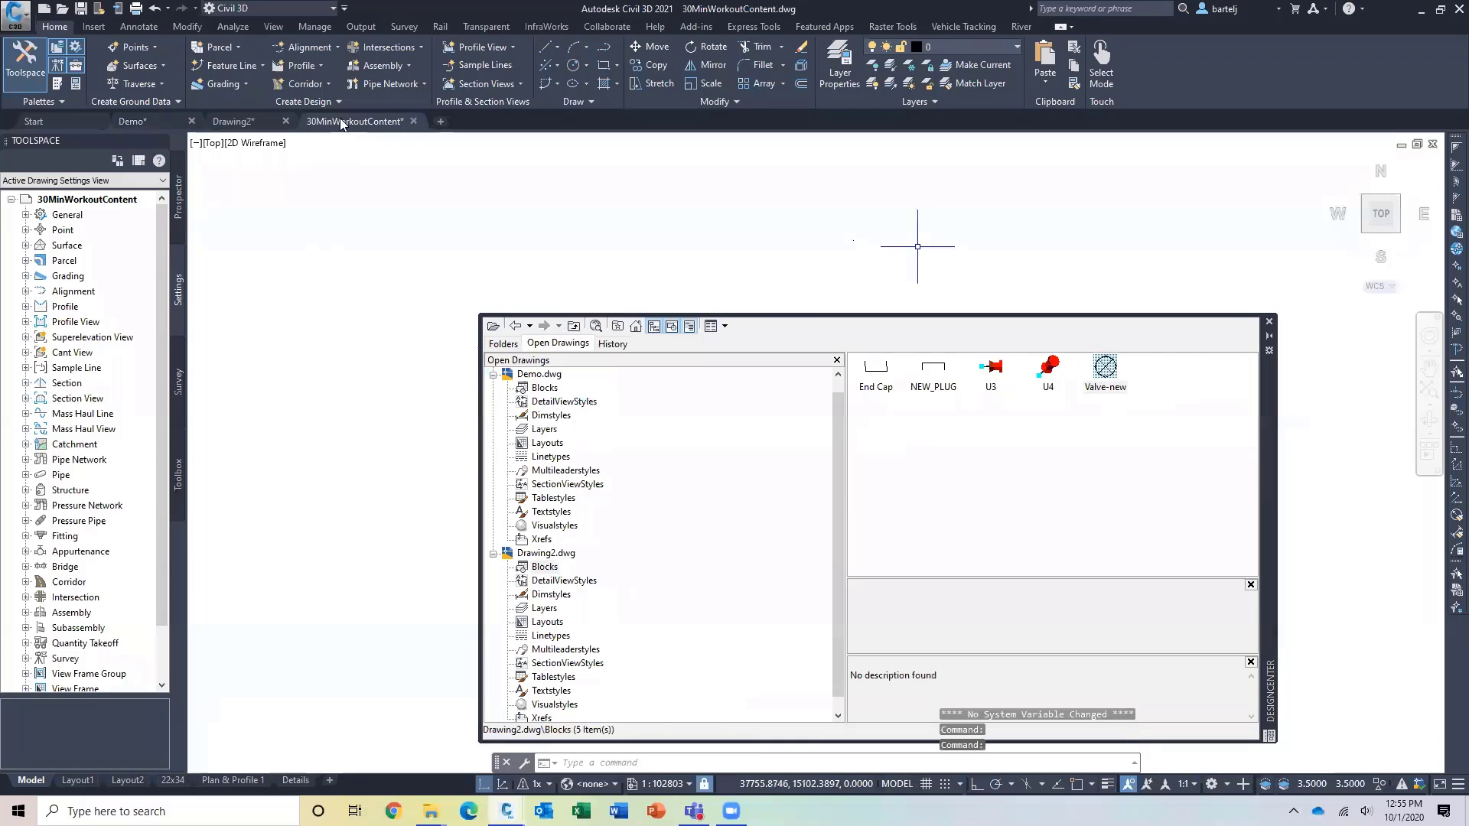
pyautogui.click(80, 8)
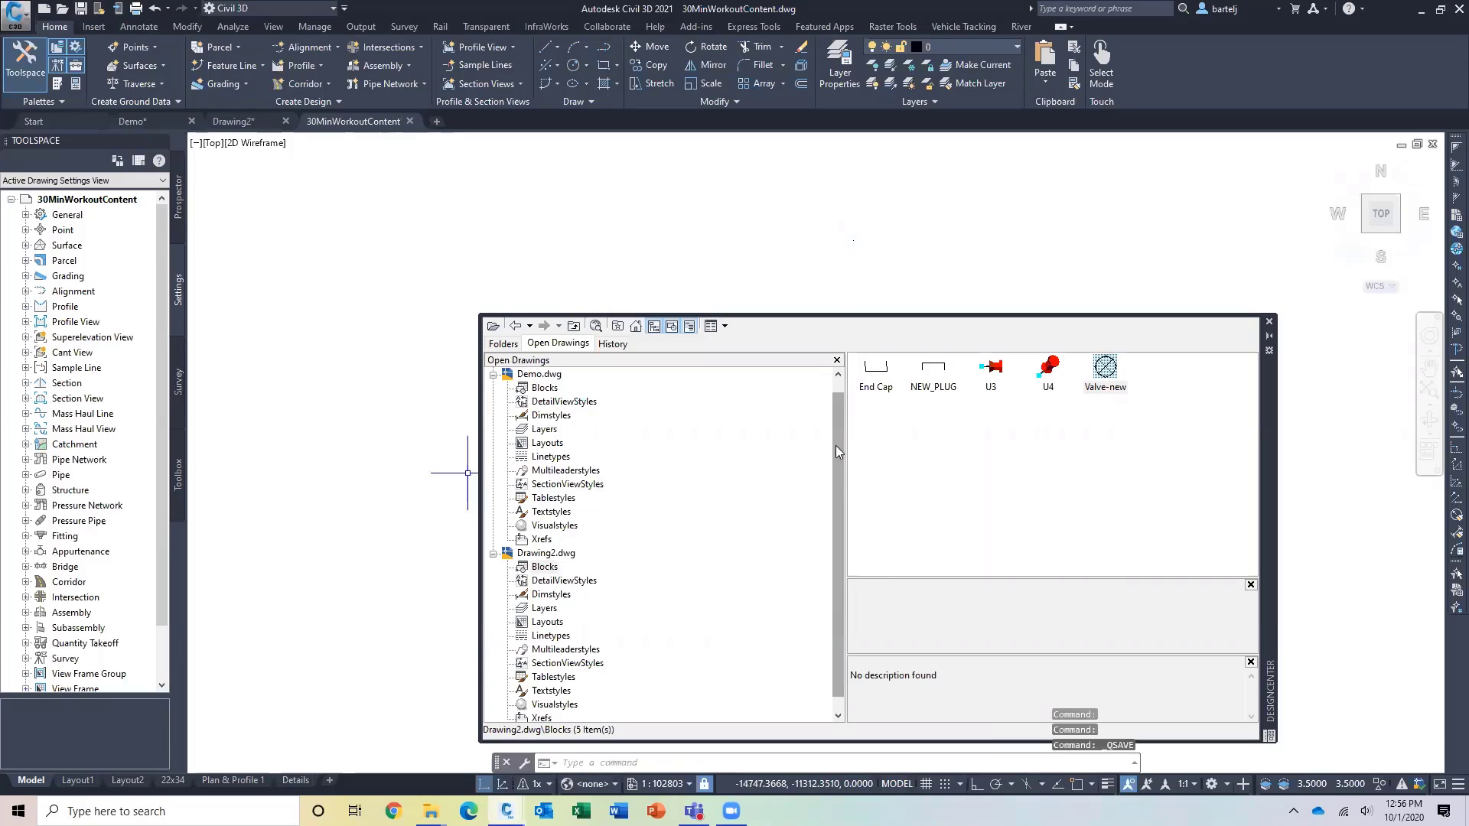
# - View the block definitions of 30MinWorkoutContent.dwg among the open drawings in DesignCenter
pyautogui.scroll(1, 836, 445)
pyautogui.click(494, 374)
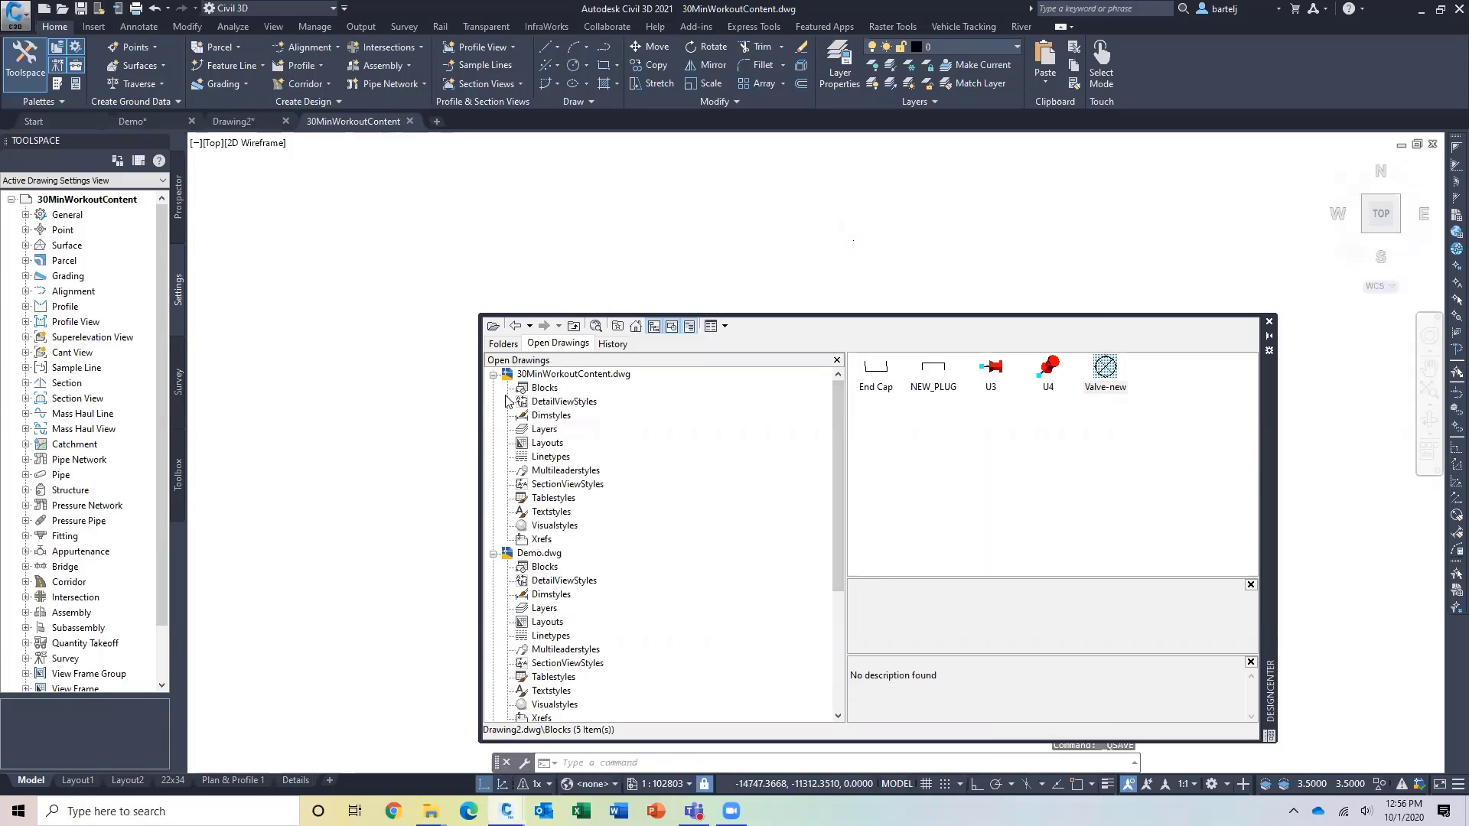
pyautogui.click(545, 388)
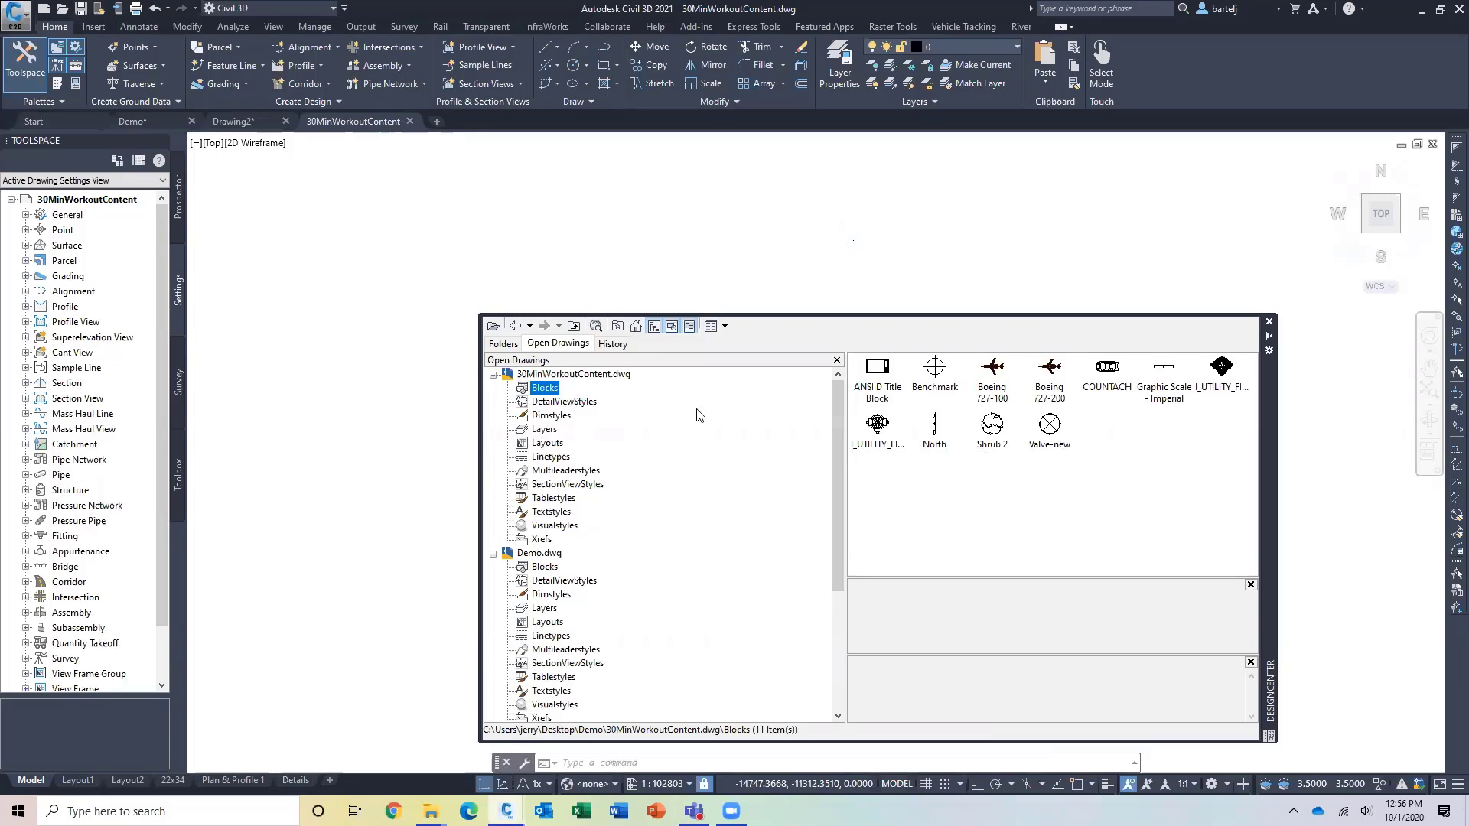
# - Return to the DesignCenter folder list and check the commands offered for the Demo folder on the desktop
pyautogui.click(505, 344)
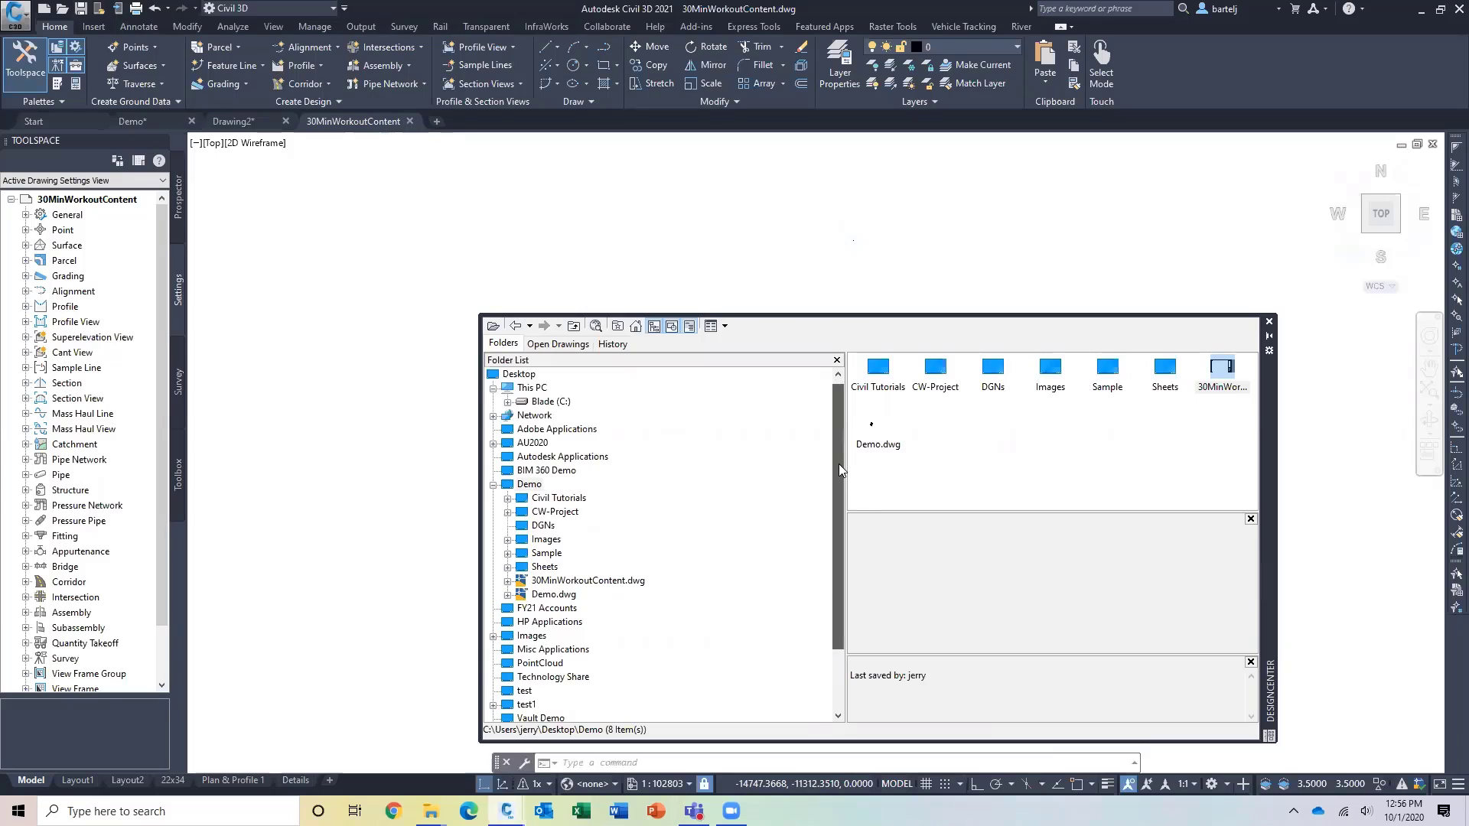
pyautogui.moveTo(839, 465); pyautogui.dragTo(839, 499)
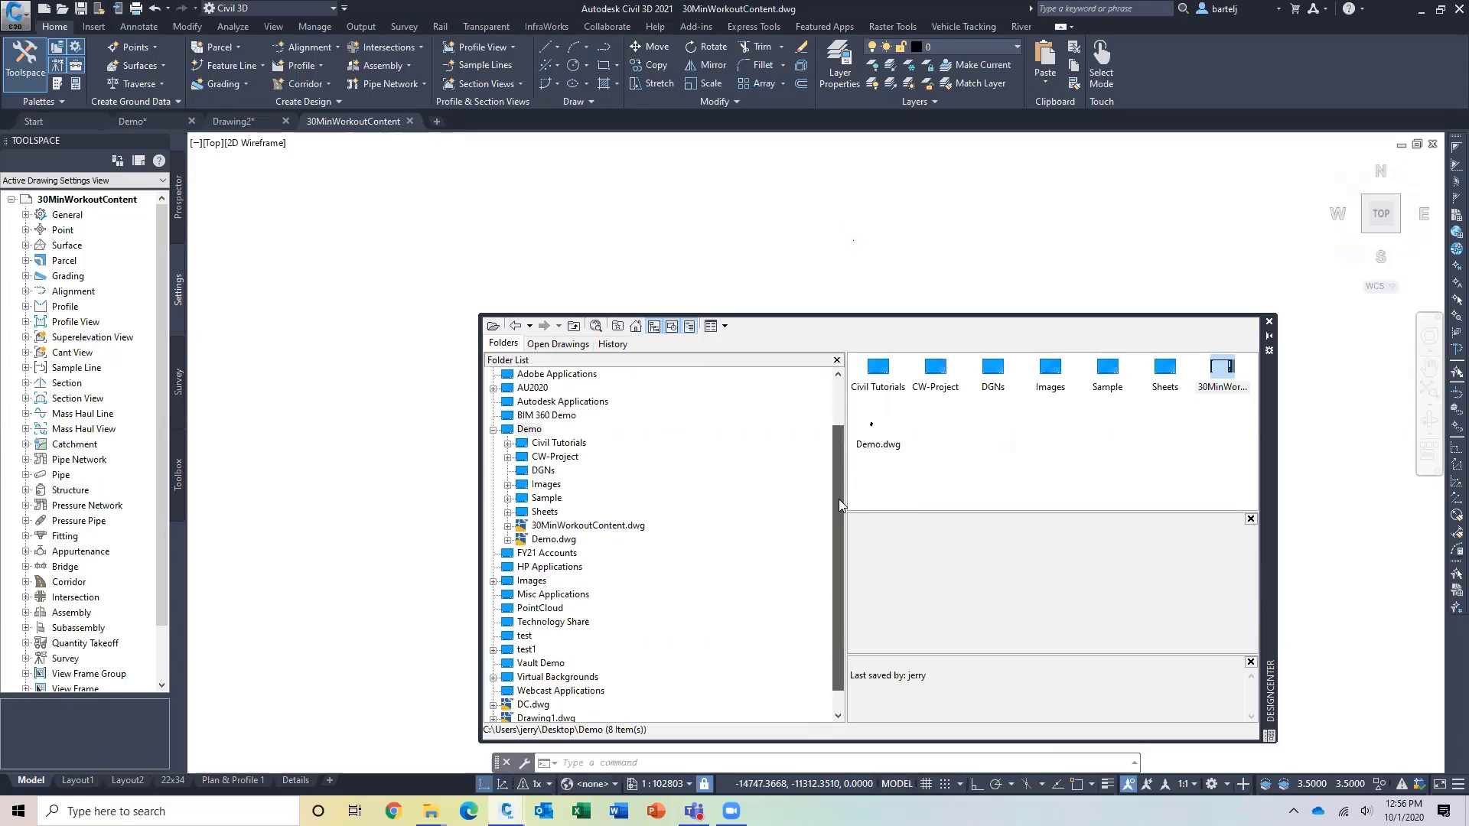
pyautogui.click(530, 430)
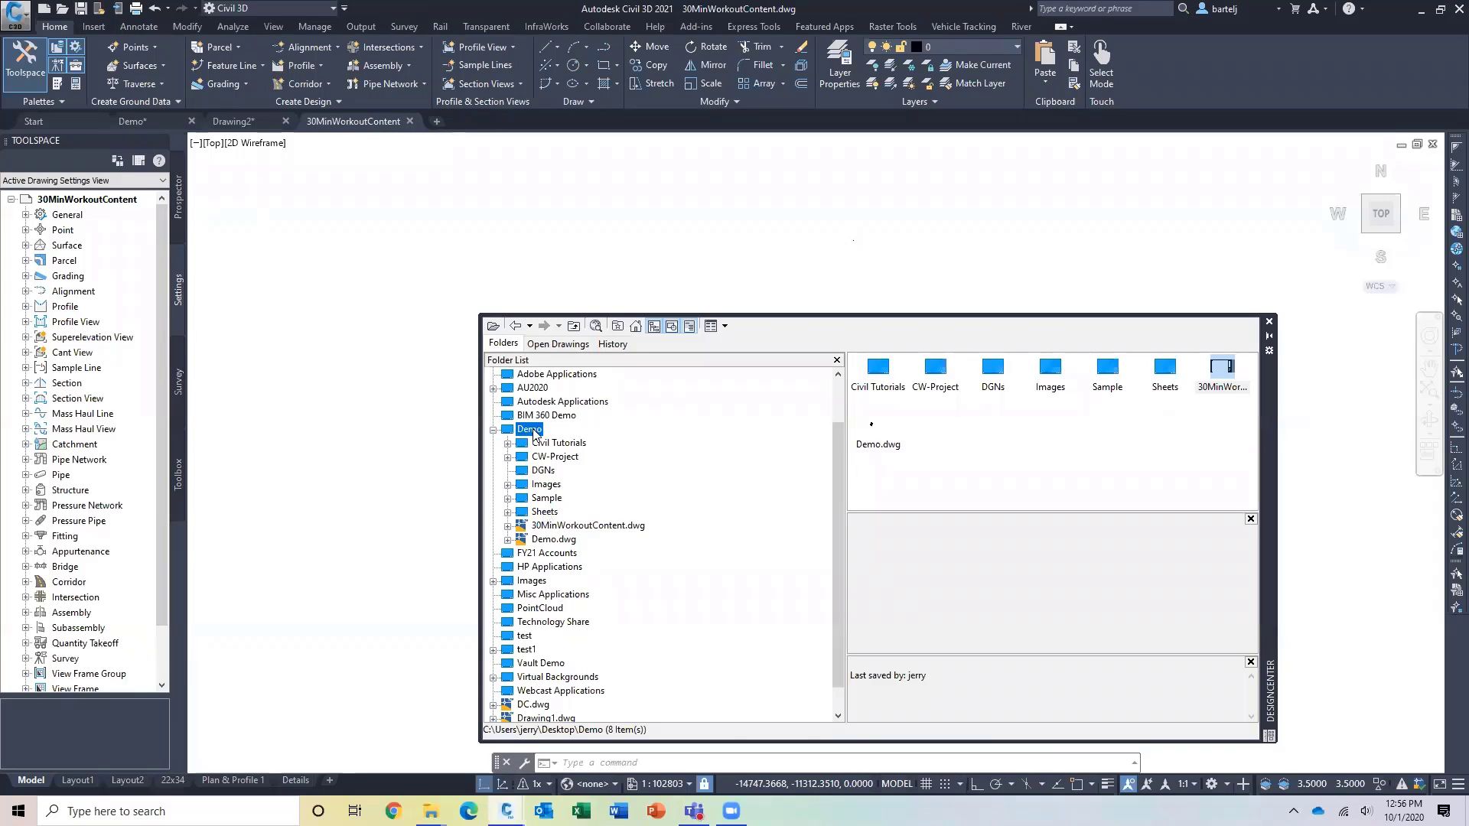
pyautogui.rightClick(534, 433)
pyautogui.press('Escape')
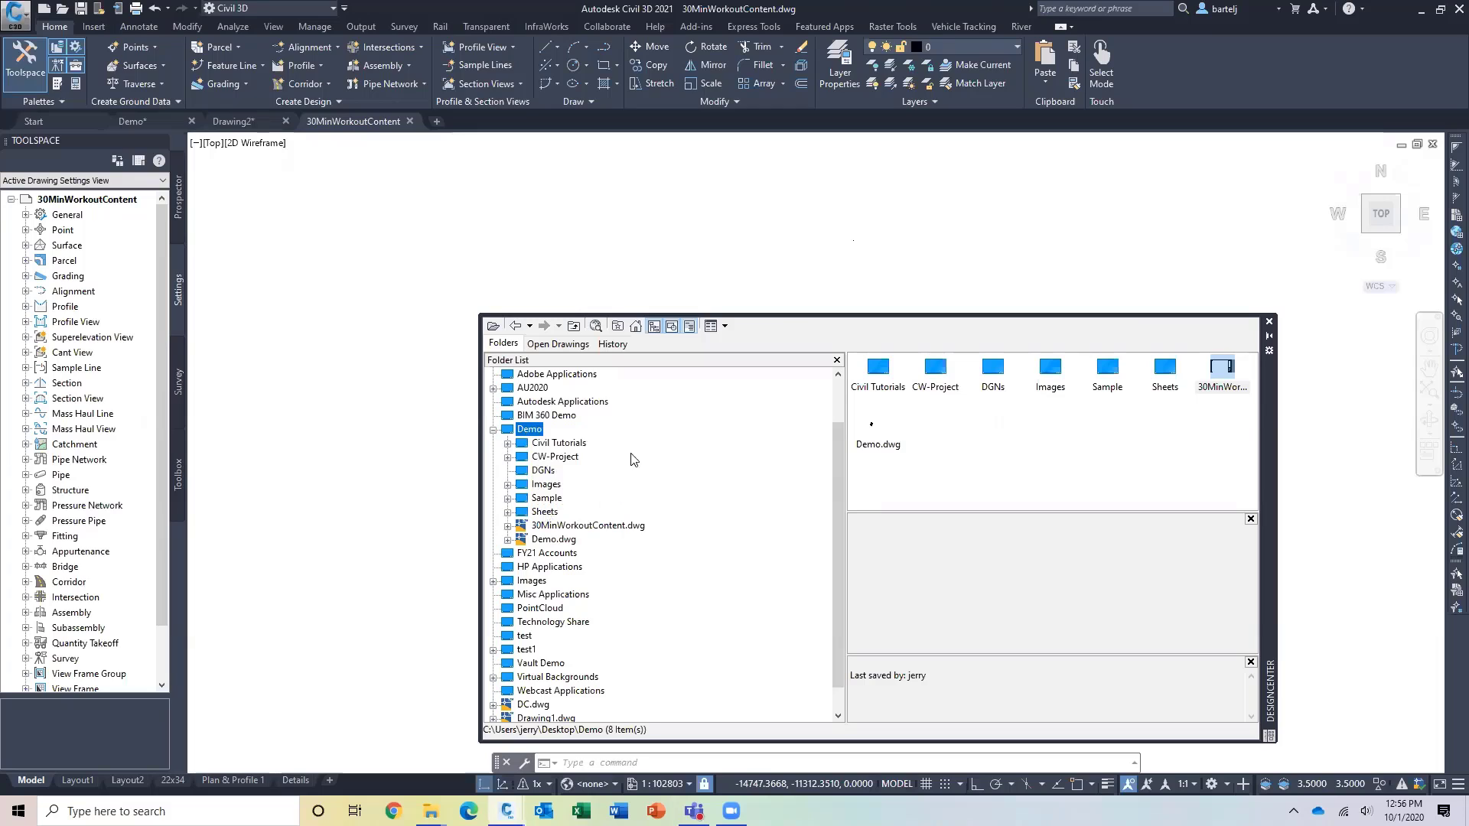
pyautogui.moveTo(838, 465); pyautogui.dragTo(832, 413)
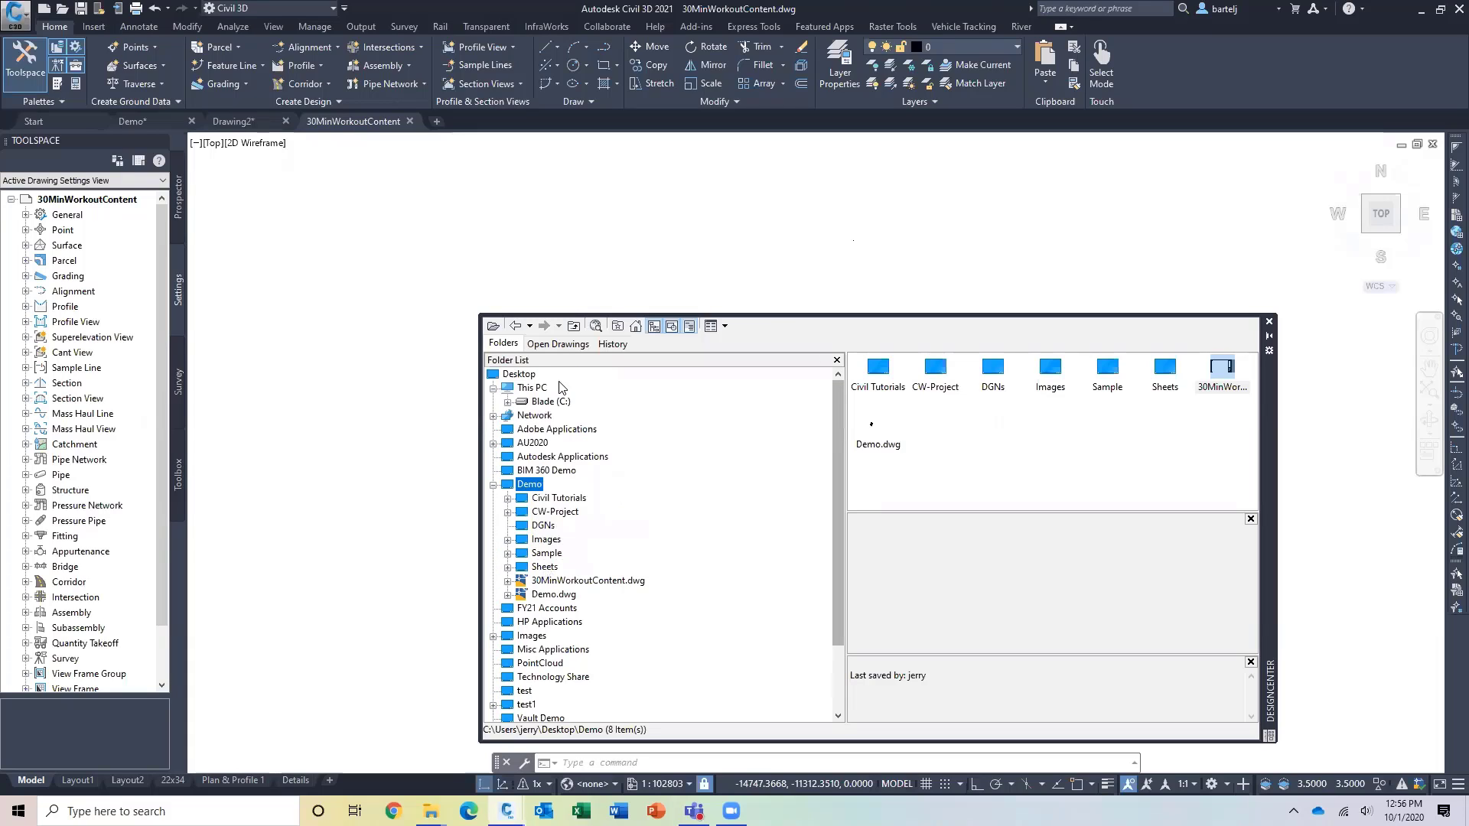
pyautogui.click(524, 375)
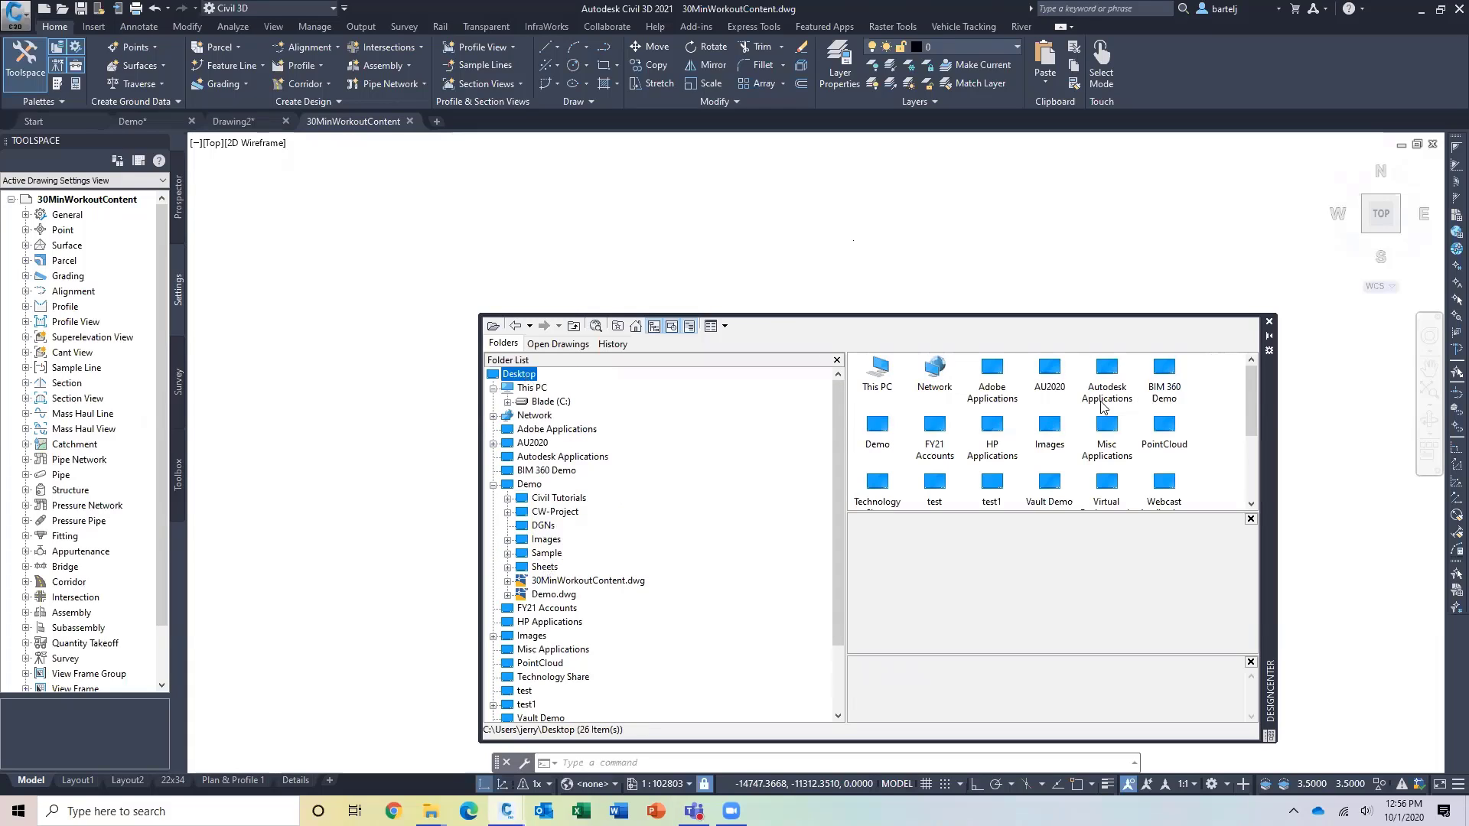
pyautogui.rightClick(878, 427)
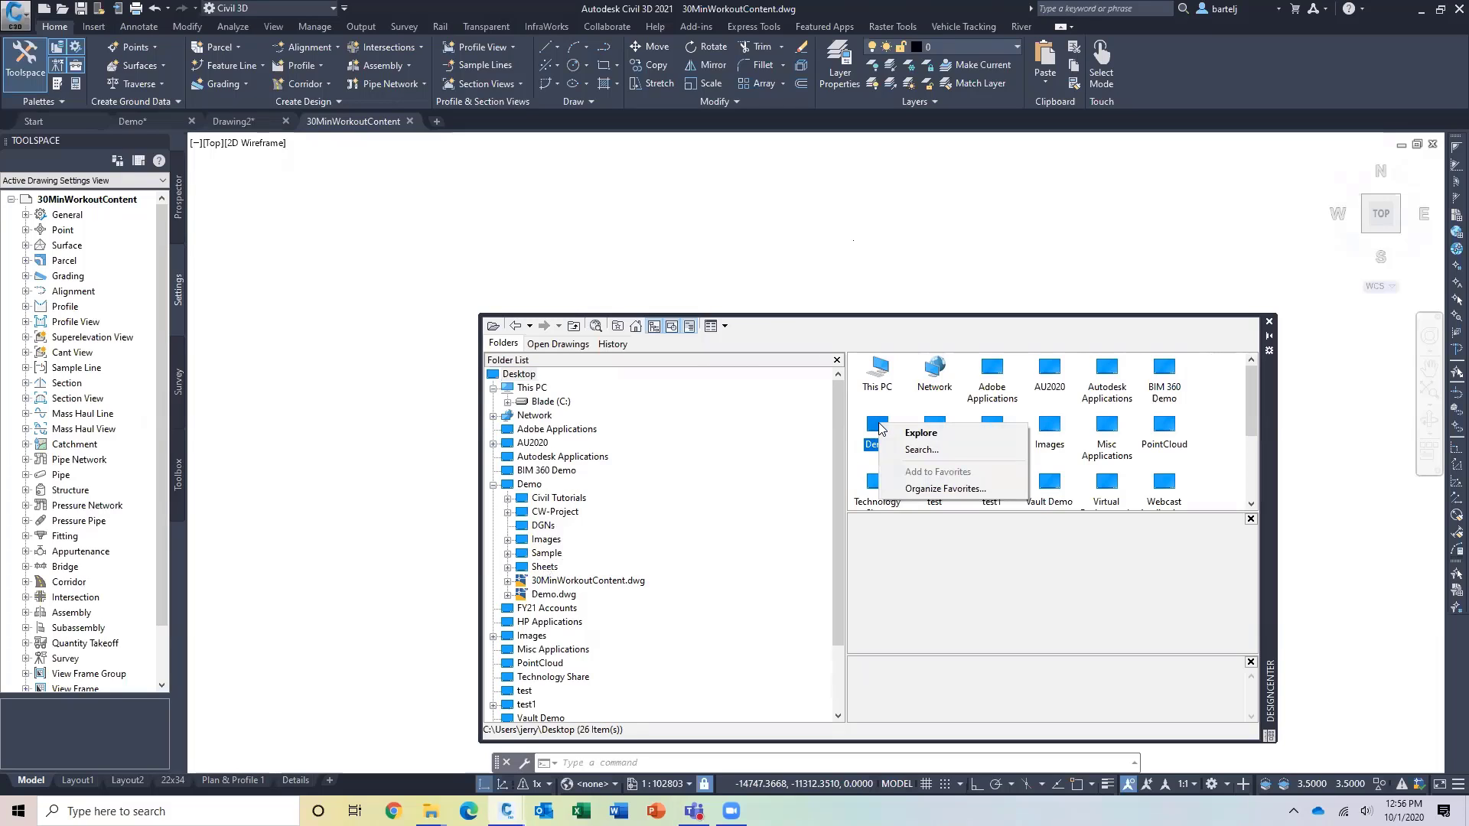
pyautogui.press('Return')
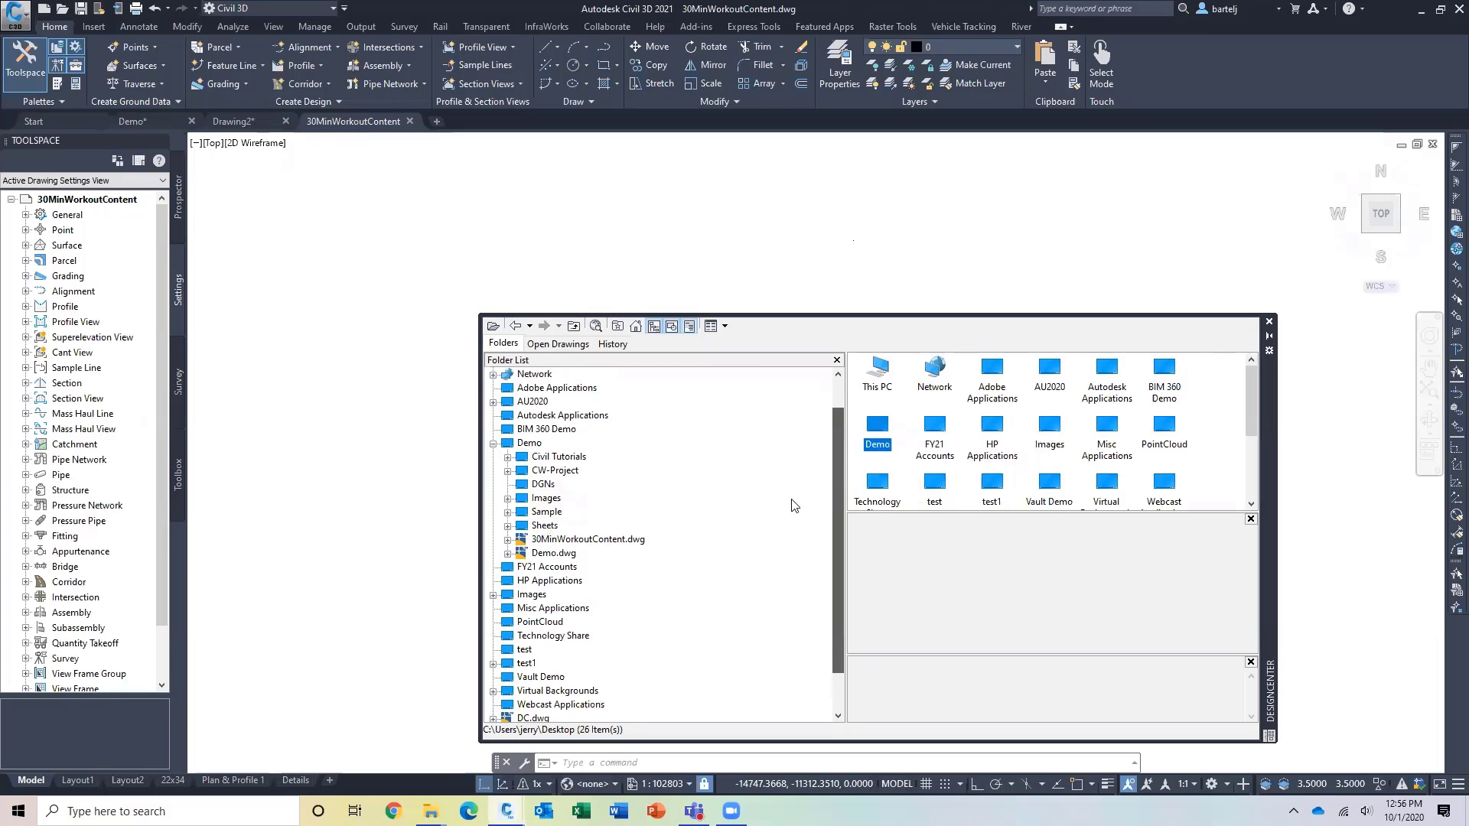
# - Compare the commands offered for the Demo folder with those of its Civil Tutorials subfolder
pyautogui.rightClick(539, 482)
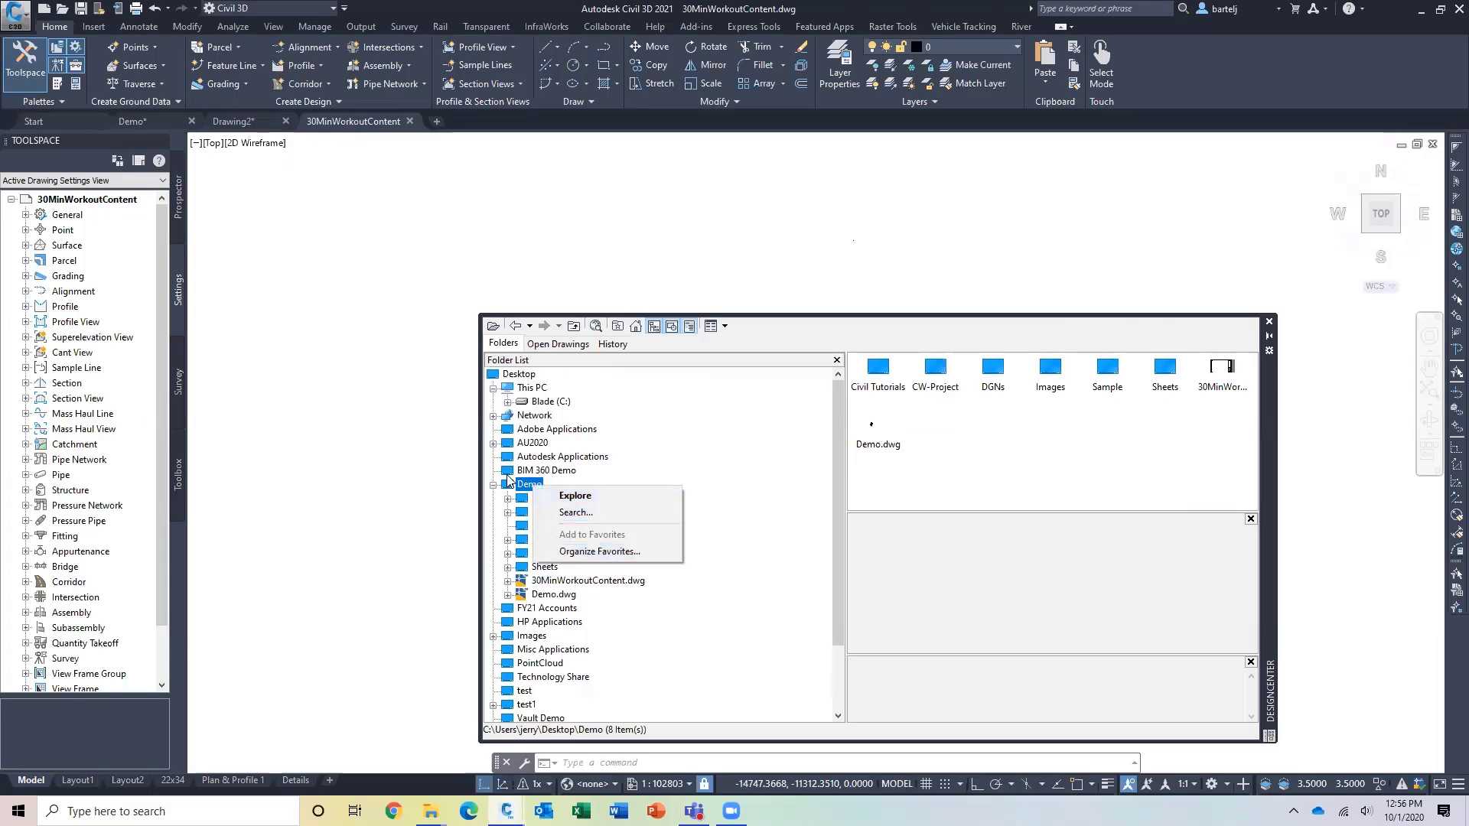
pyautogui.click(546, 500)
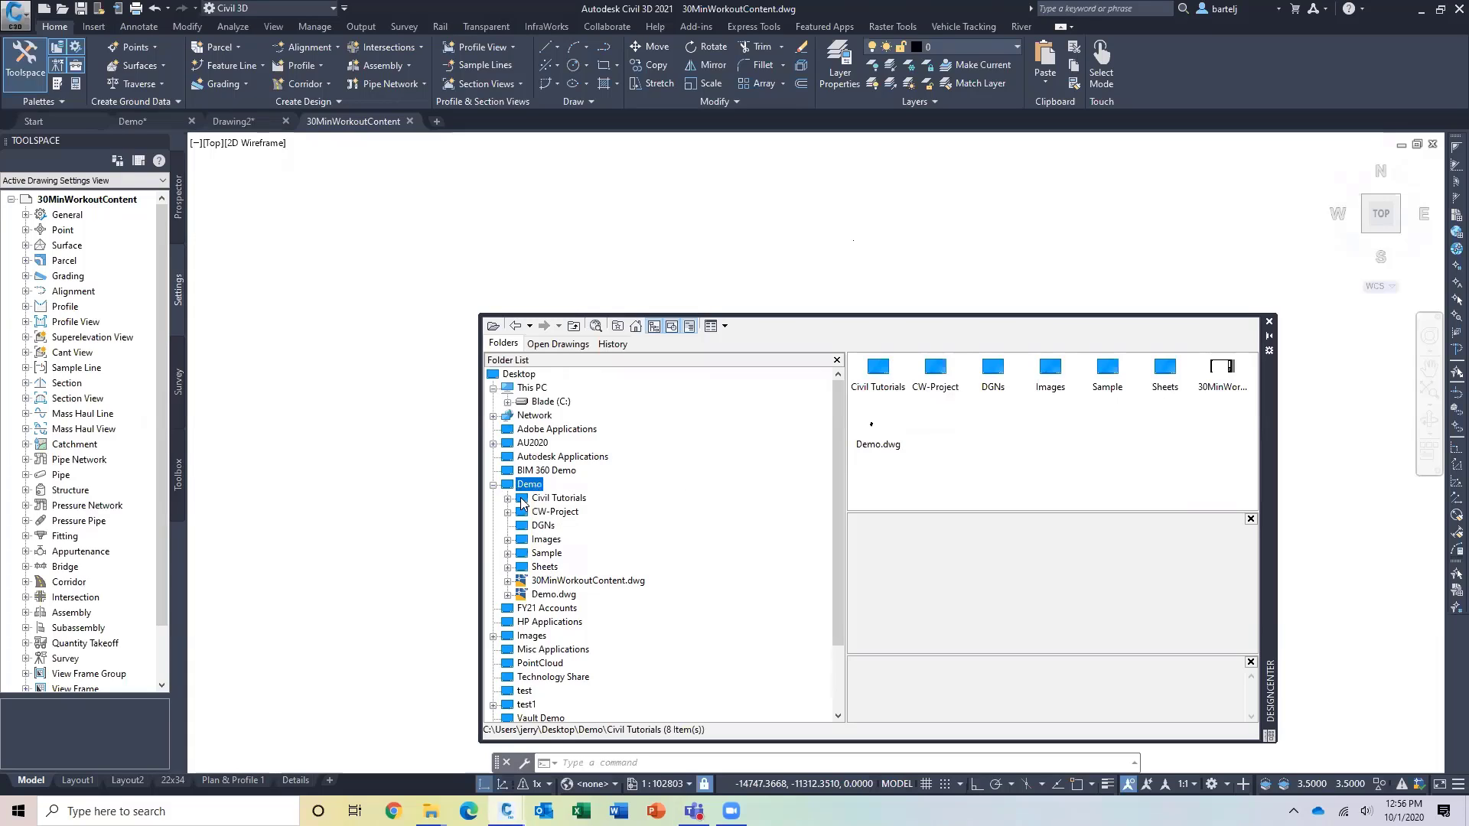
pyautogui.rightClick(547, 502)
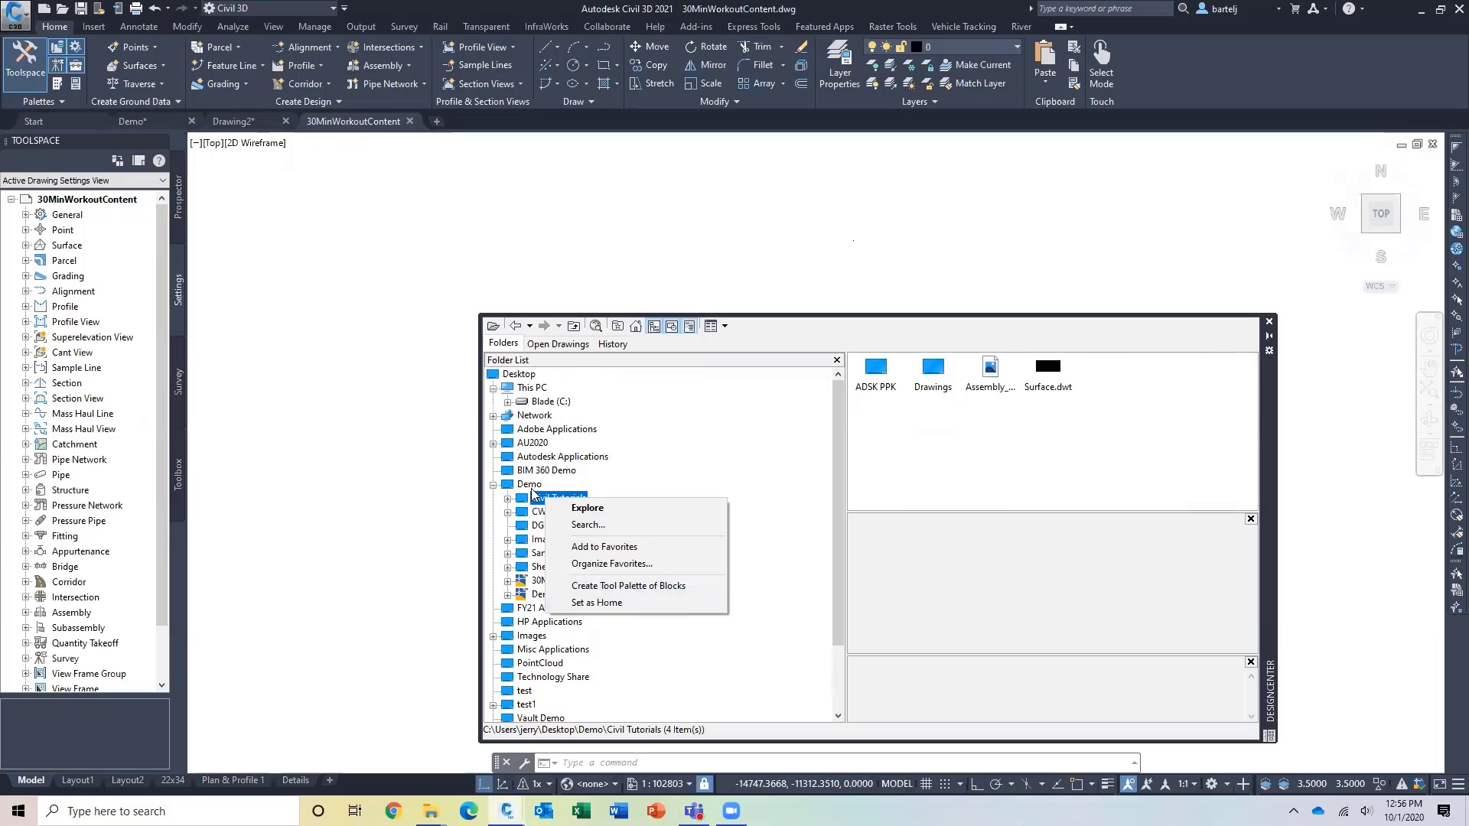
pyautogui.rightClick(532, 490)
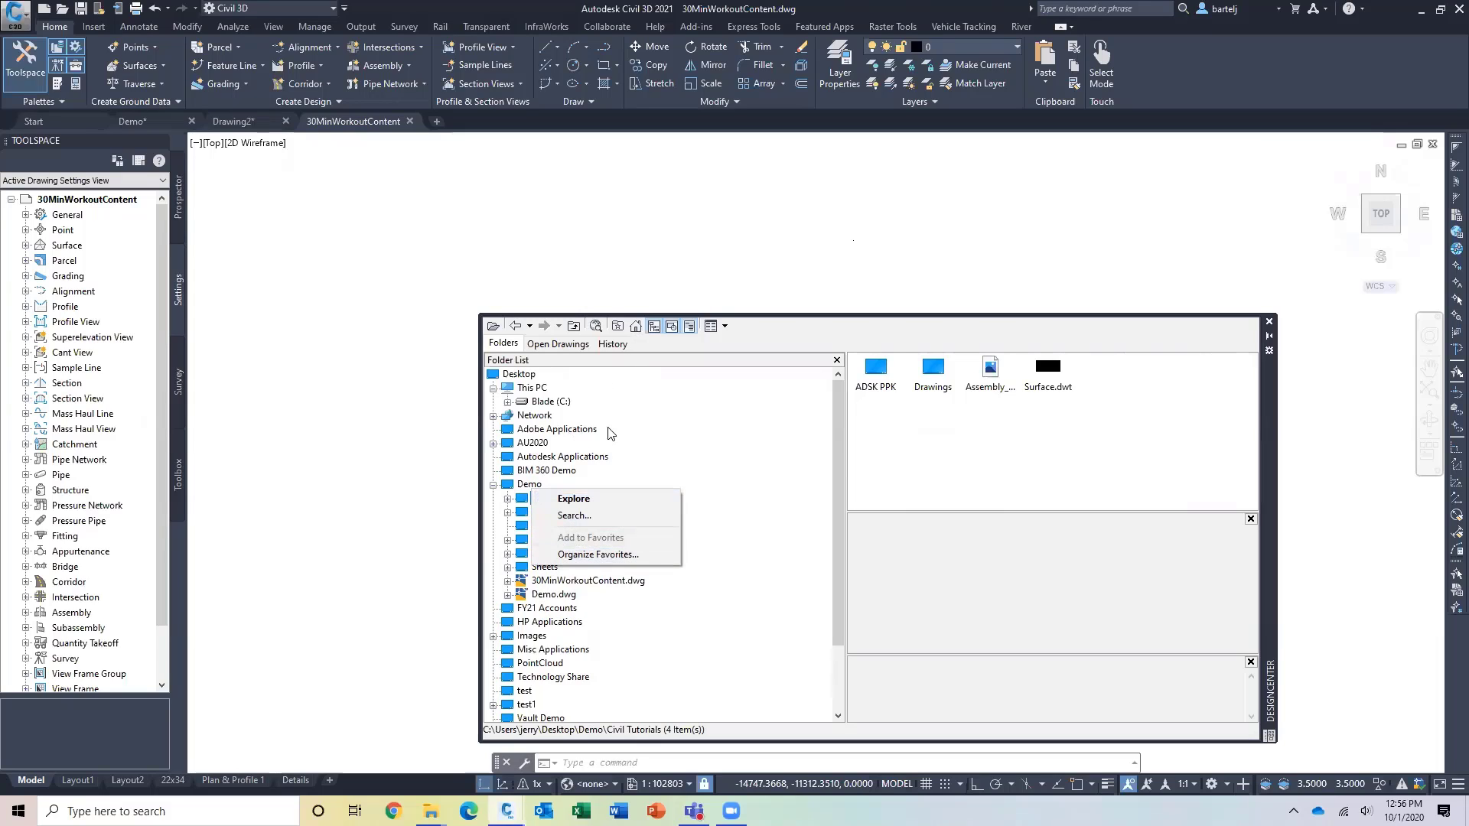
# - Search the desktop Demo folder and its subfolders through DesignCenter for layouts matching the name ~layout*
pyautogui.click(596, 327)
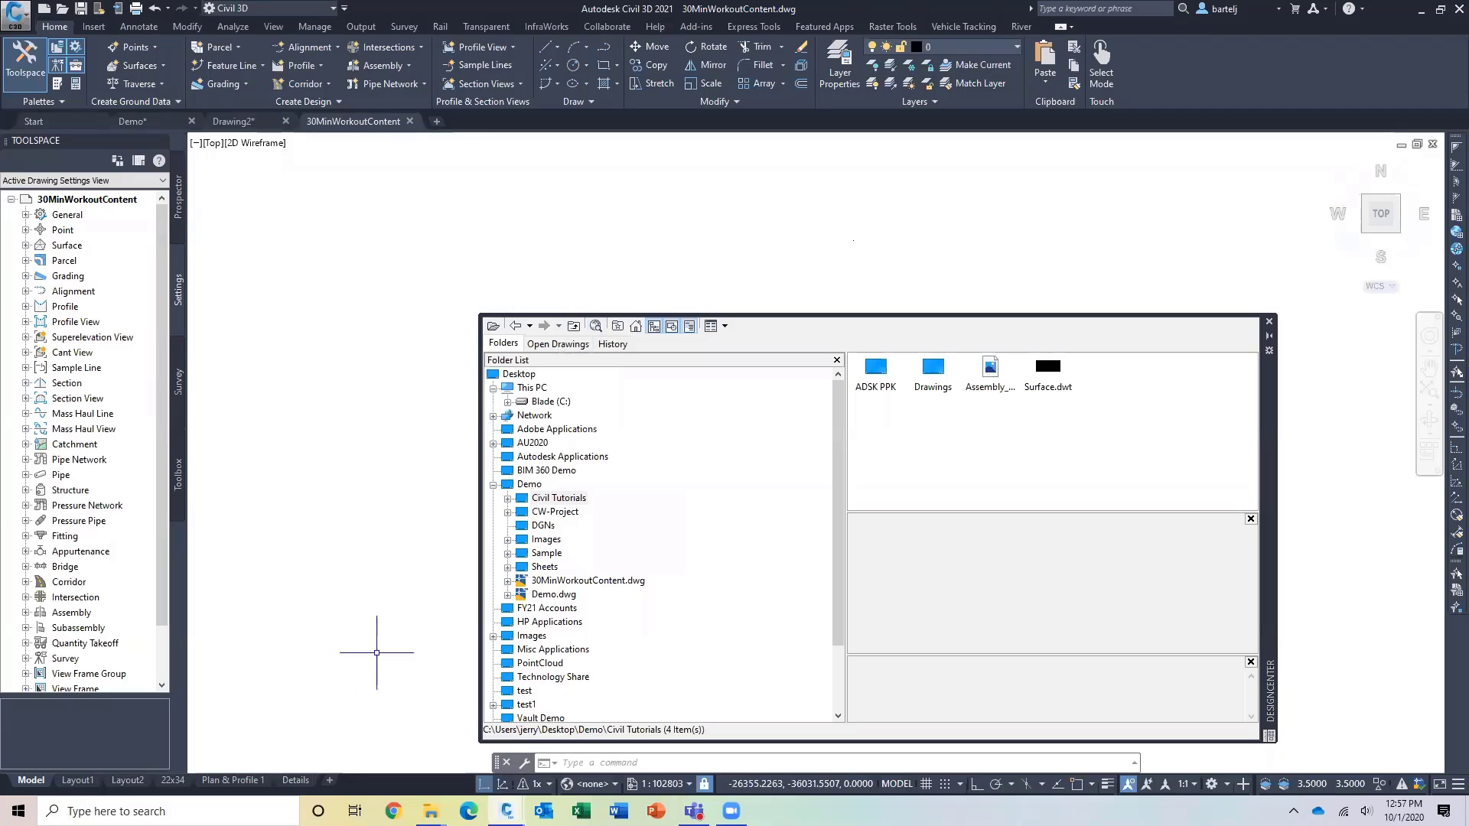
pyautogui.click(596, 328)
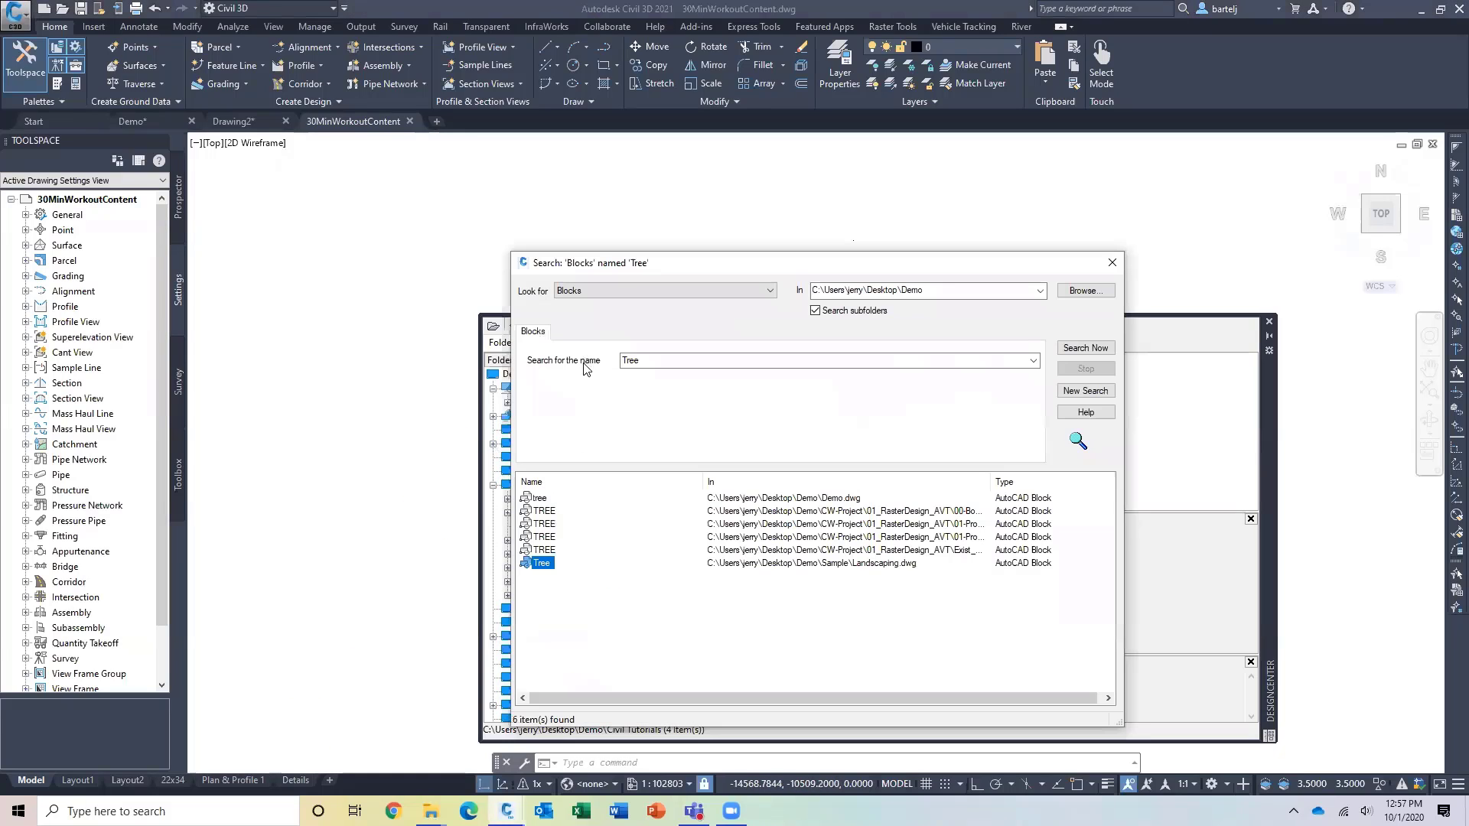
pyautogui.click(771, 290)
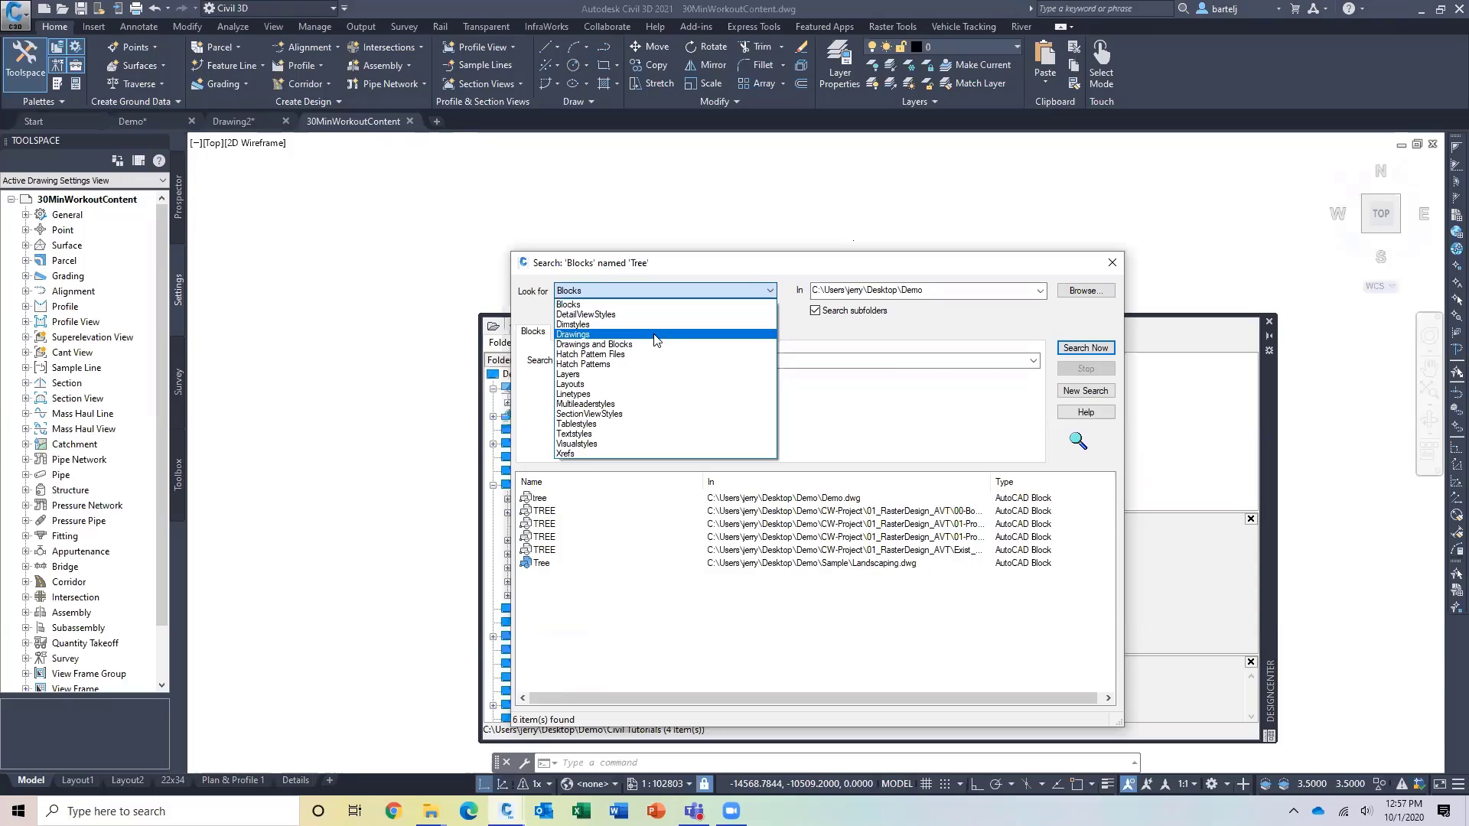
pyautogui.click(635, 392)
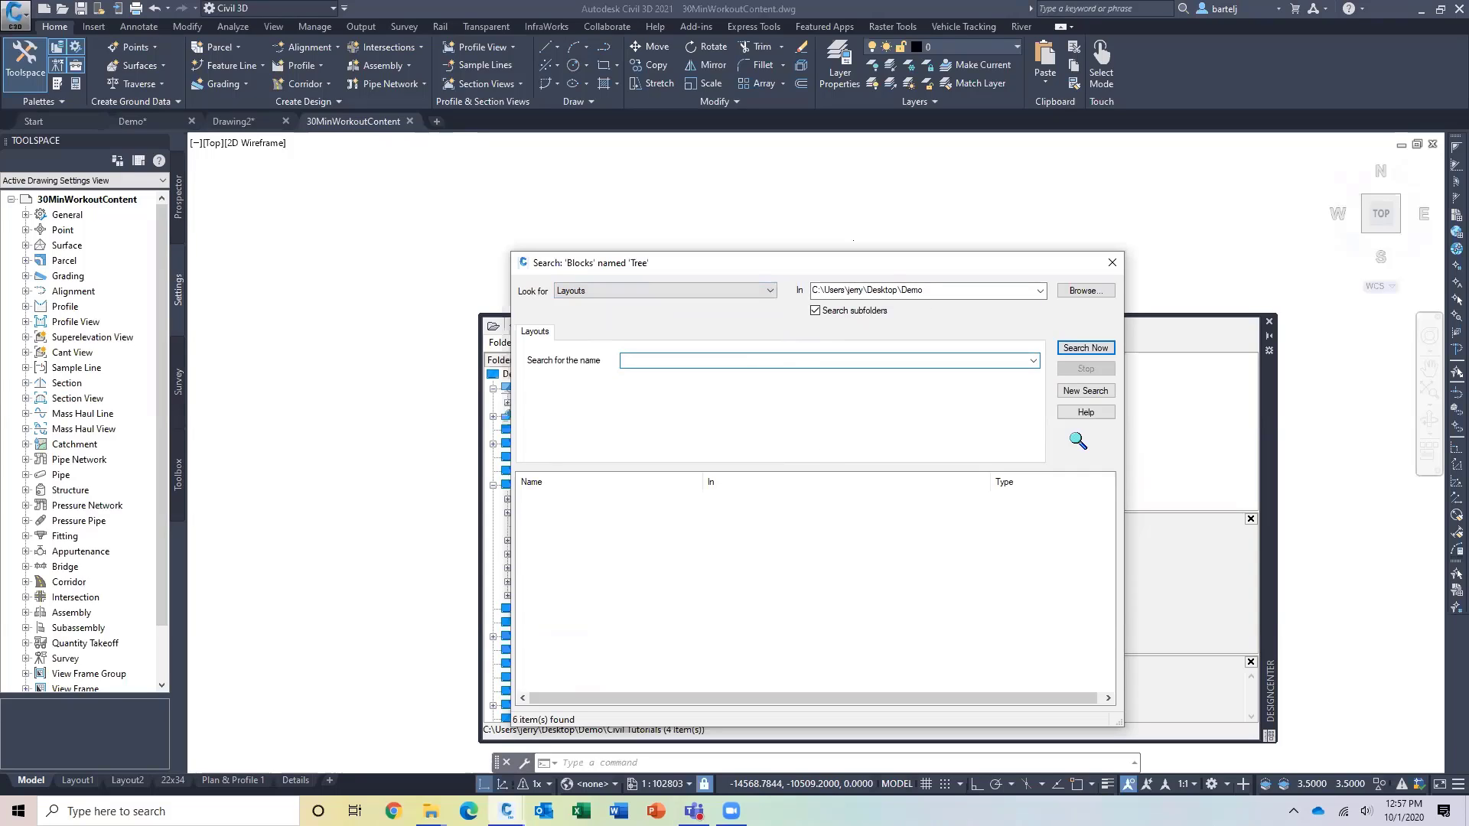
pyautogui.click(625, 360)
pyautogui.click(1086, 349)
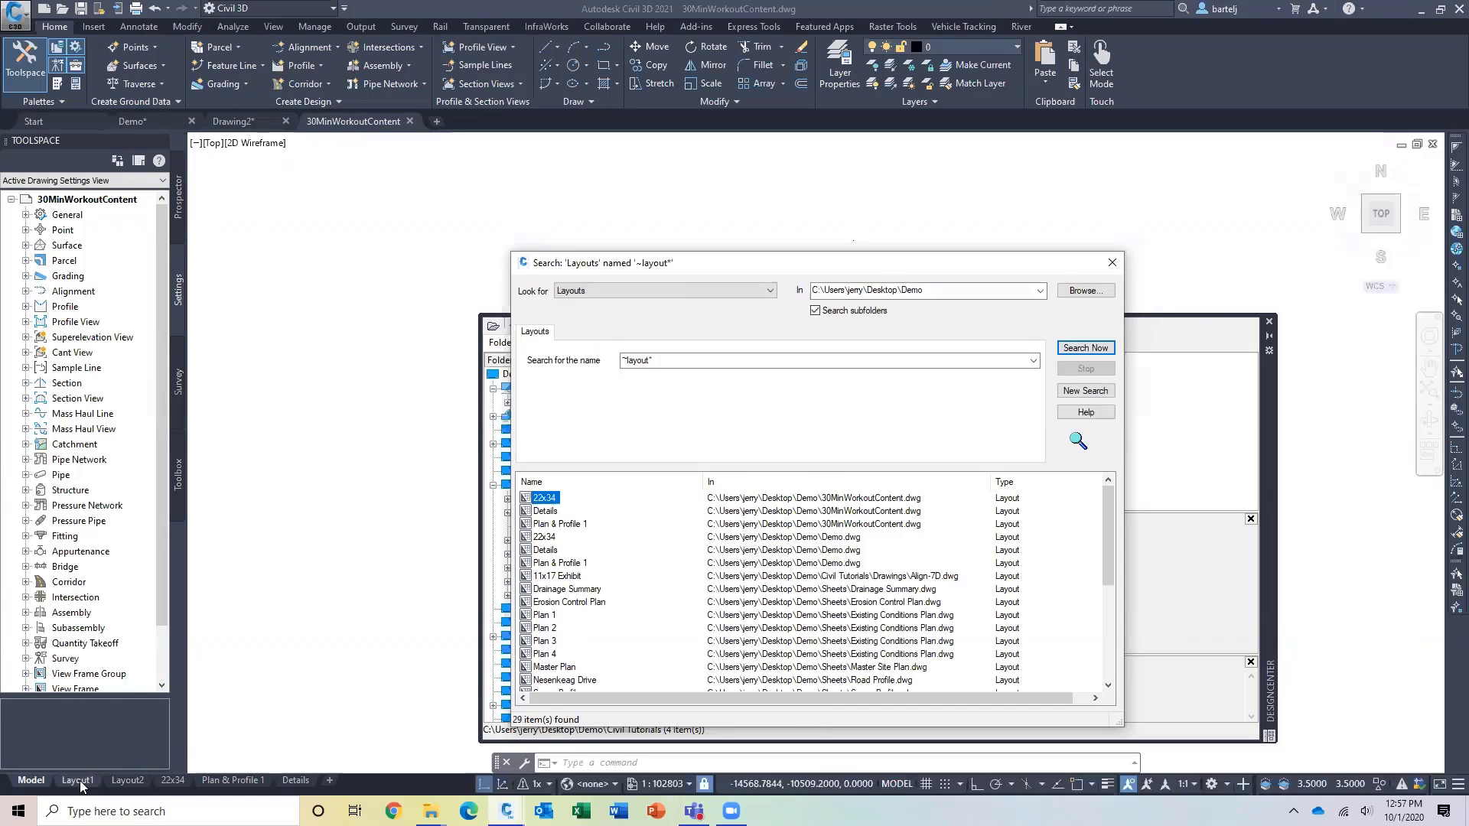
# - Add the 11x17 Exhibit layout of Align-7D.dwg from the search results to the current drawing, and close the search
pyautogui.moveTo(81, 781)
pyautogui.moveTo(1109, 525)
pyautogui.mouseDown()
pyautogui.moveTo(1127, 618)
pyautogui.moveTo(1125, 532)
pyautogui.mouseUp()
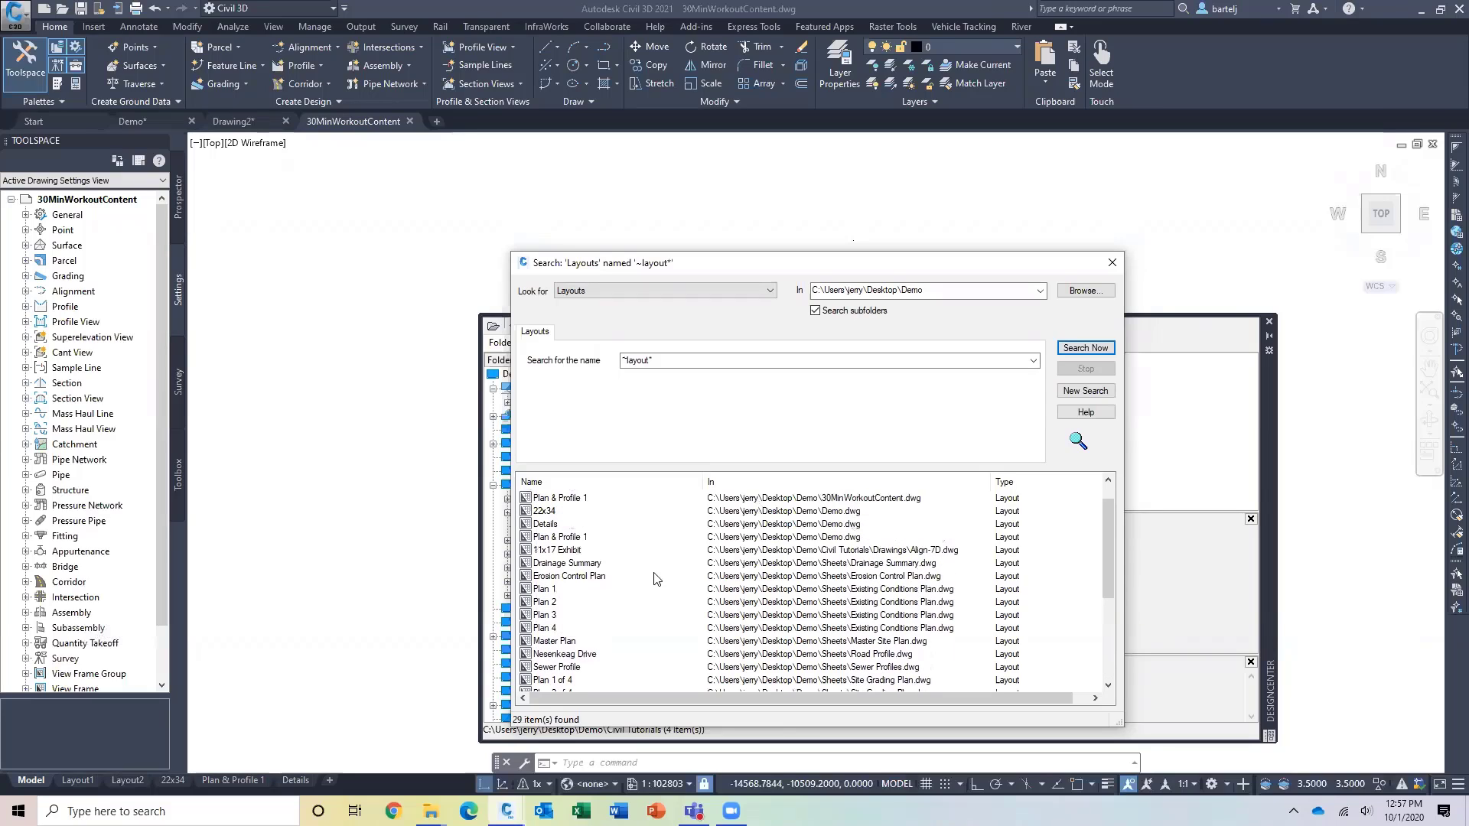
pyautogui.click(569, 552)
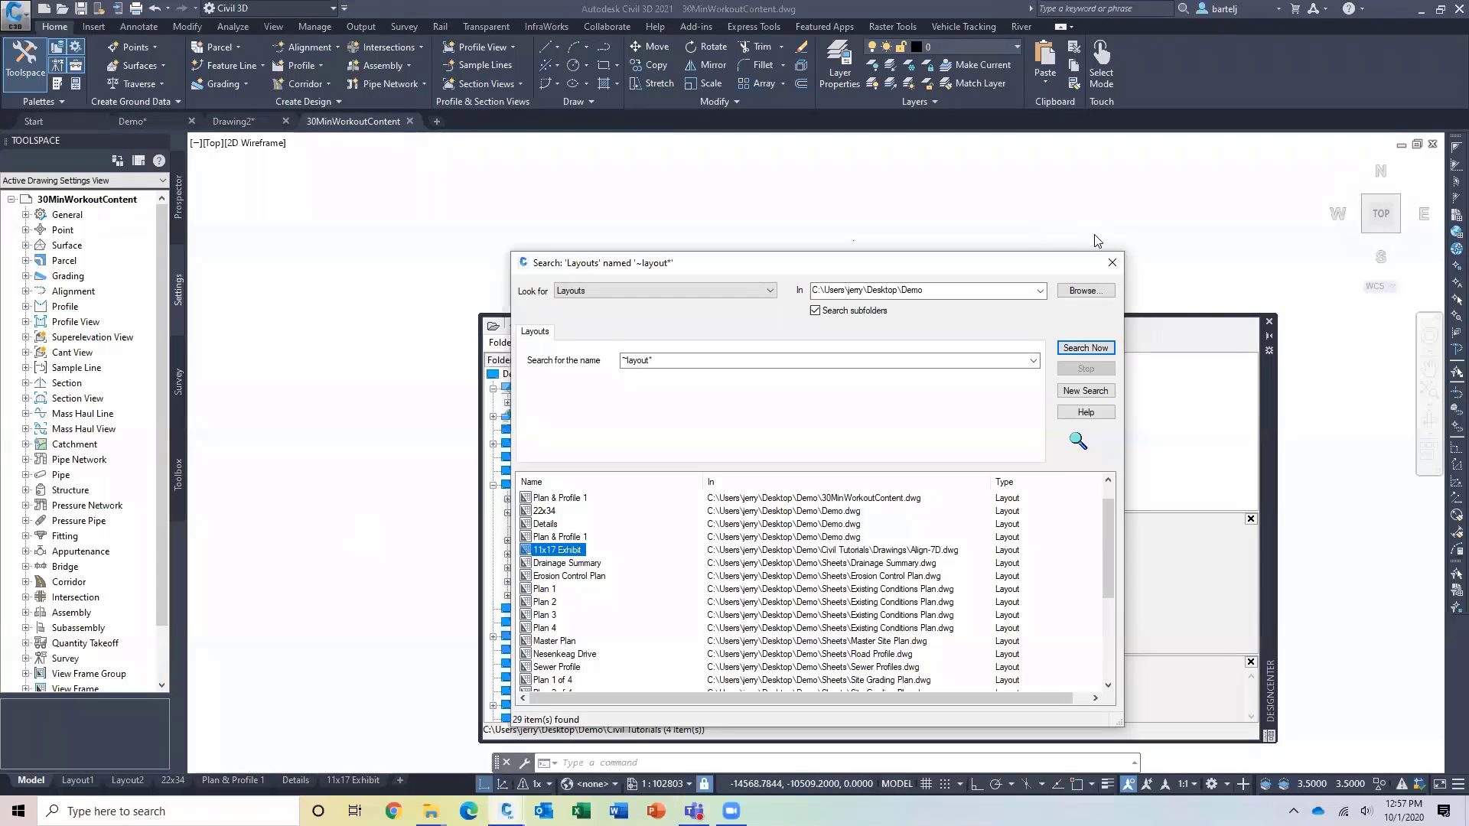
pyautogui.click(1112, 262)
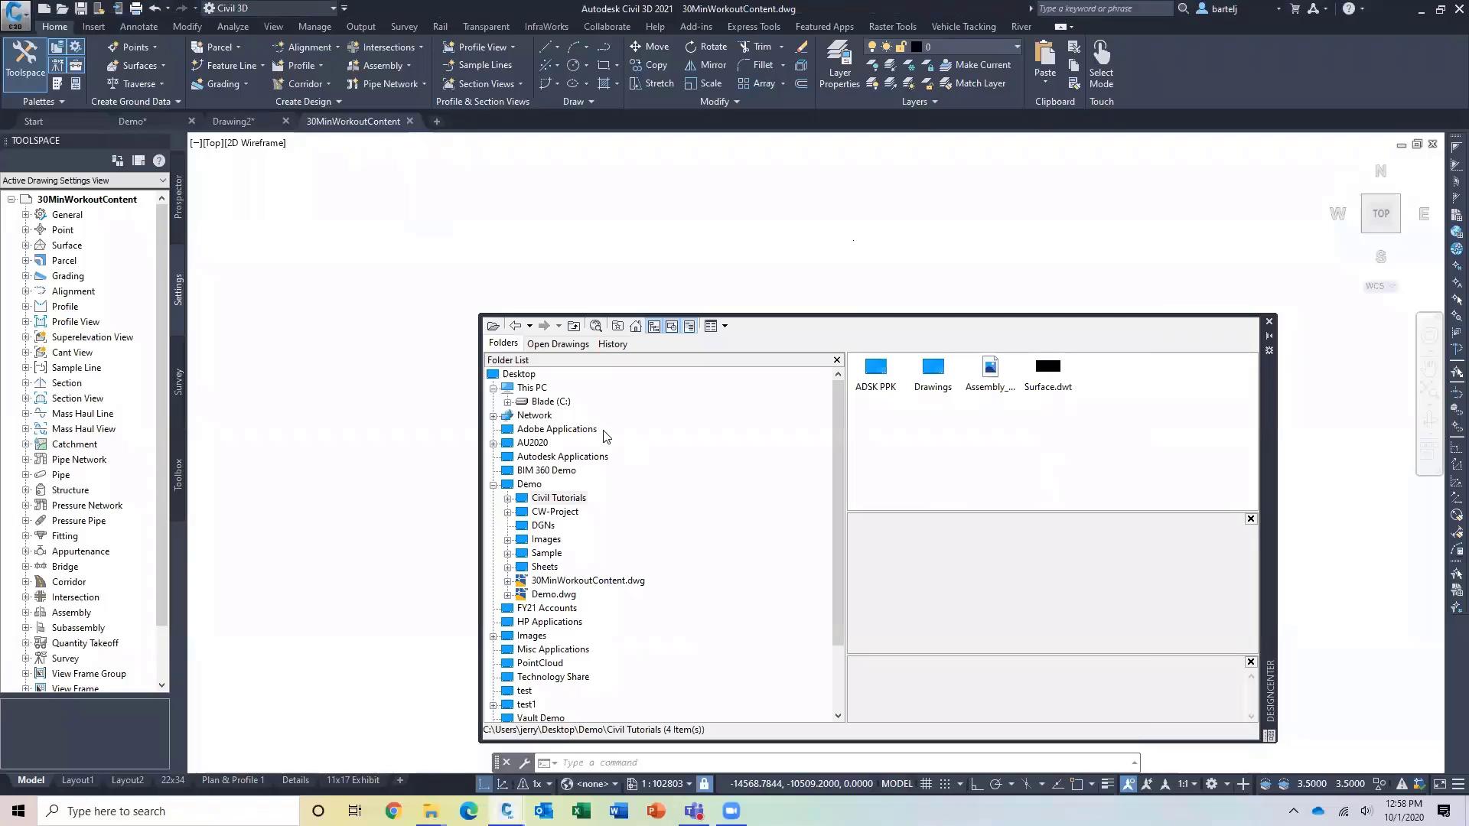
# - Browse the desktop contents in DesignCenter and preview the images 2020-09-28_16-53-35.png and image.png
pyautogui.click(520, 375)
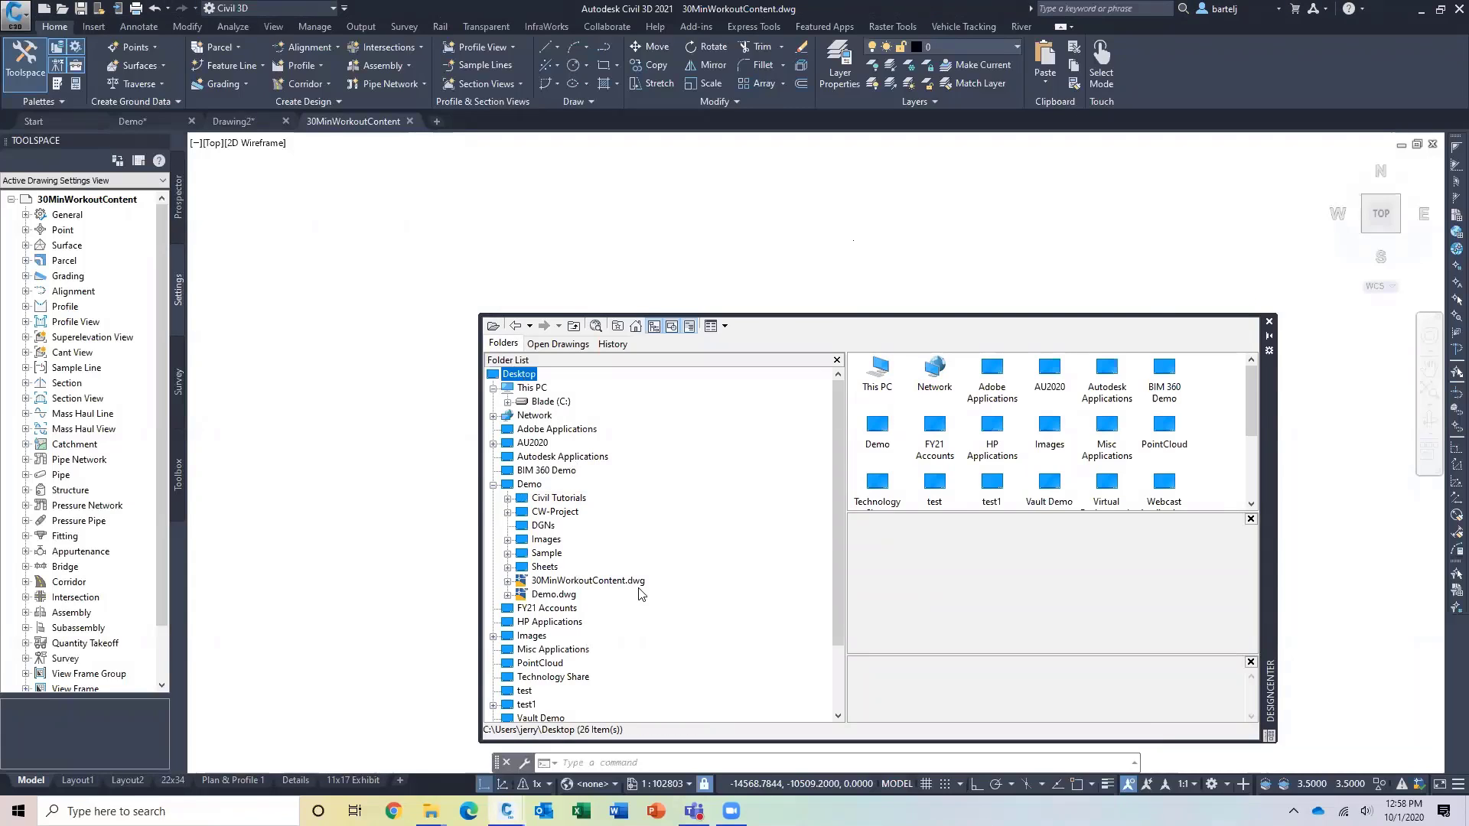
pyautogui.moveTo(835, 500); pyautogui.dragTo(837, 575)
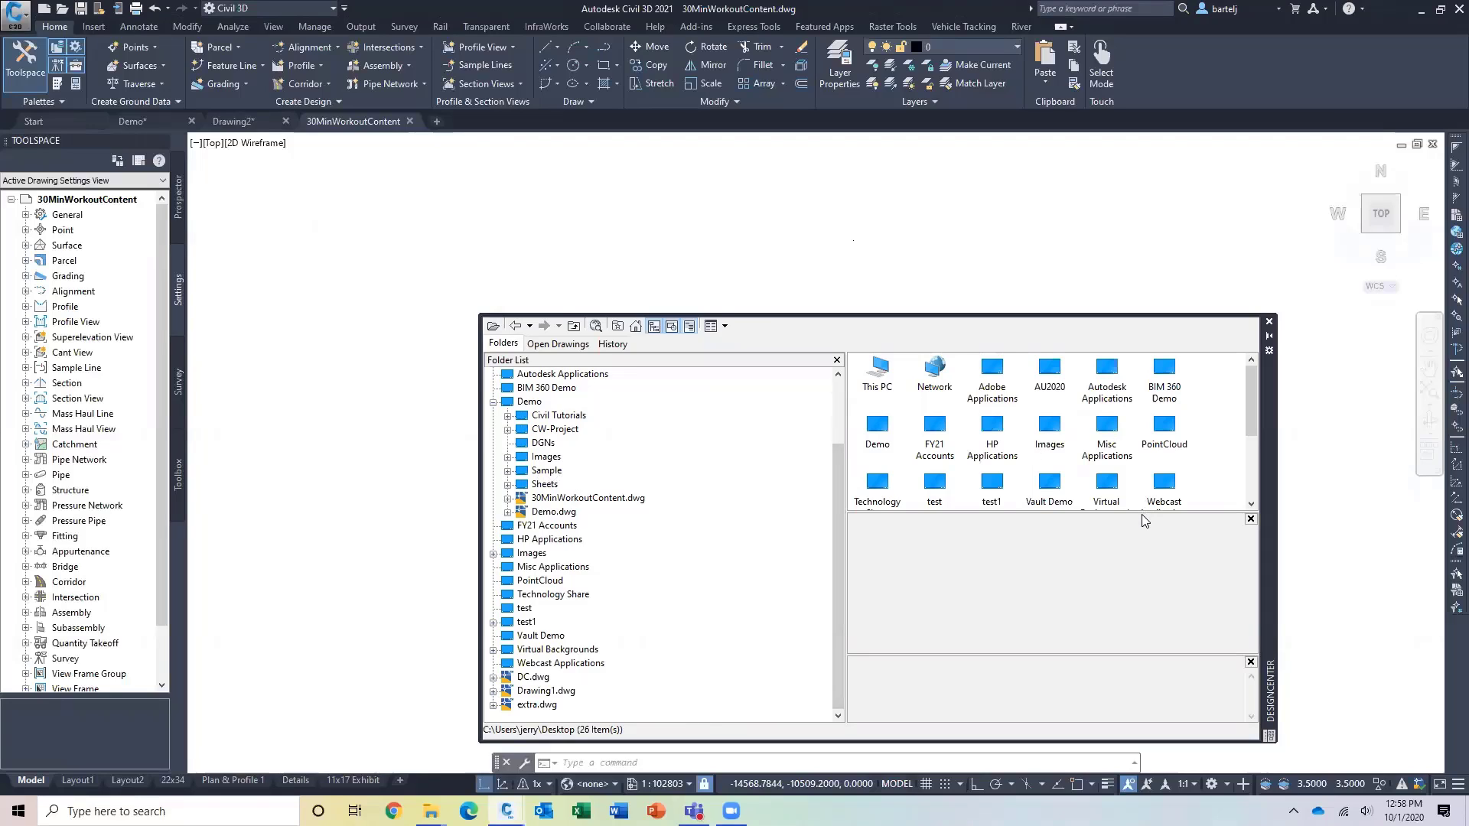
pyautogui.moveTo(1252, 417); pyautogui.dragTo(1258, 496)
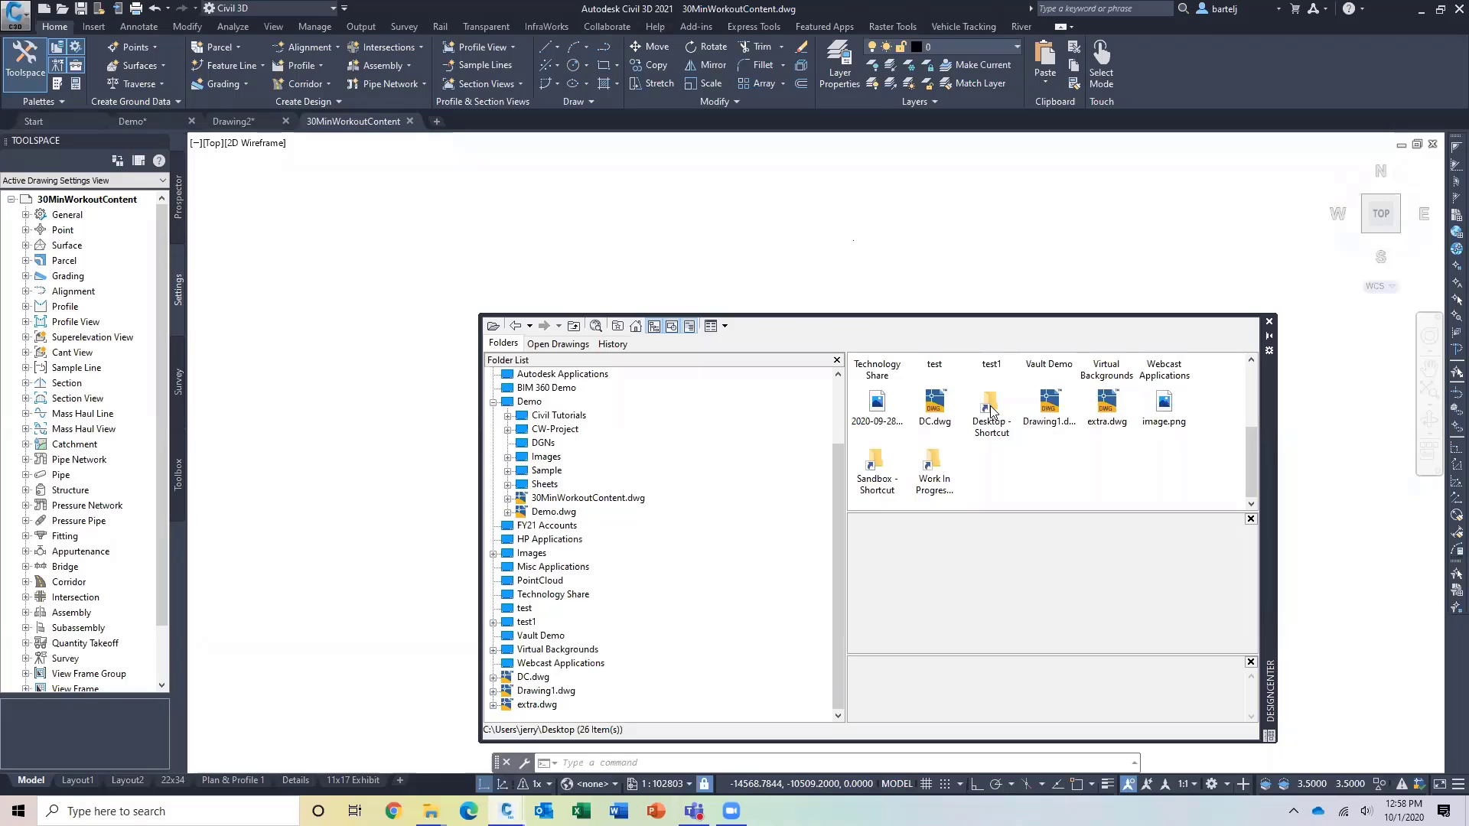
pyautogui.click(877, 404)
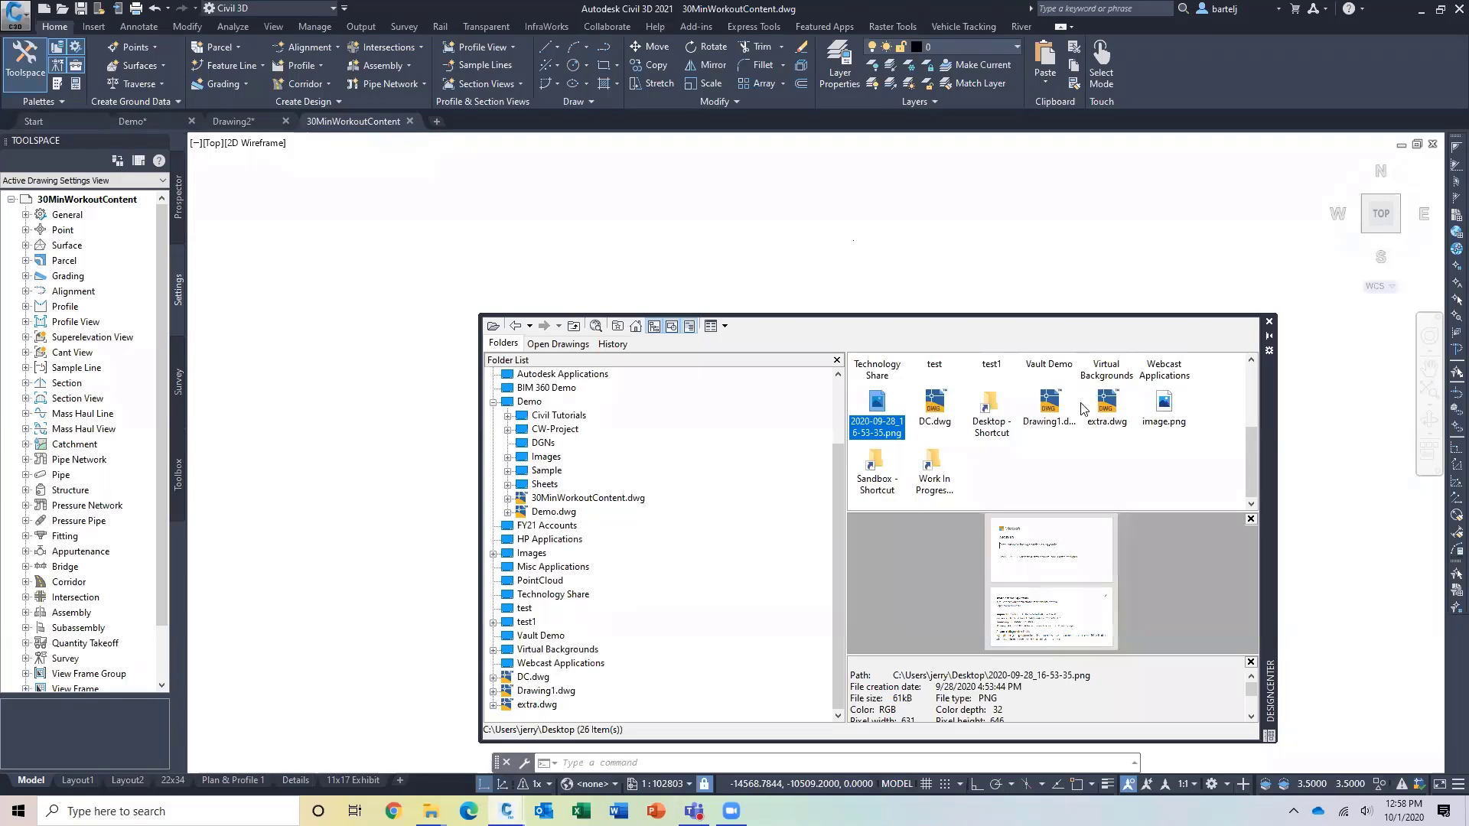
pyautogui.click(1162, 404)
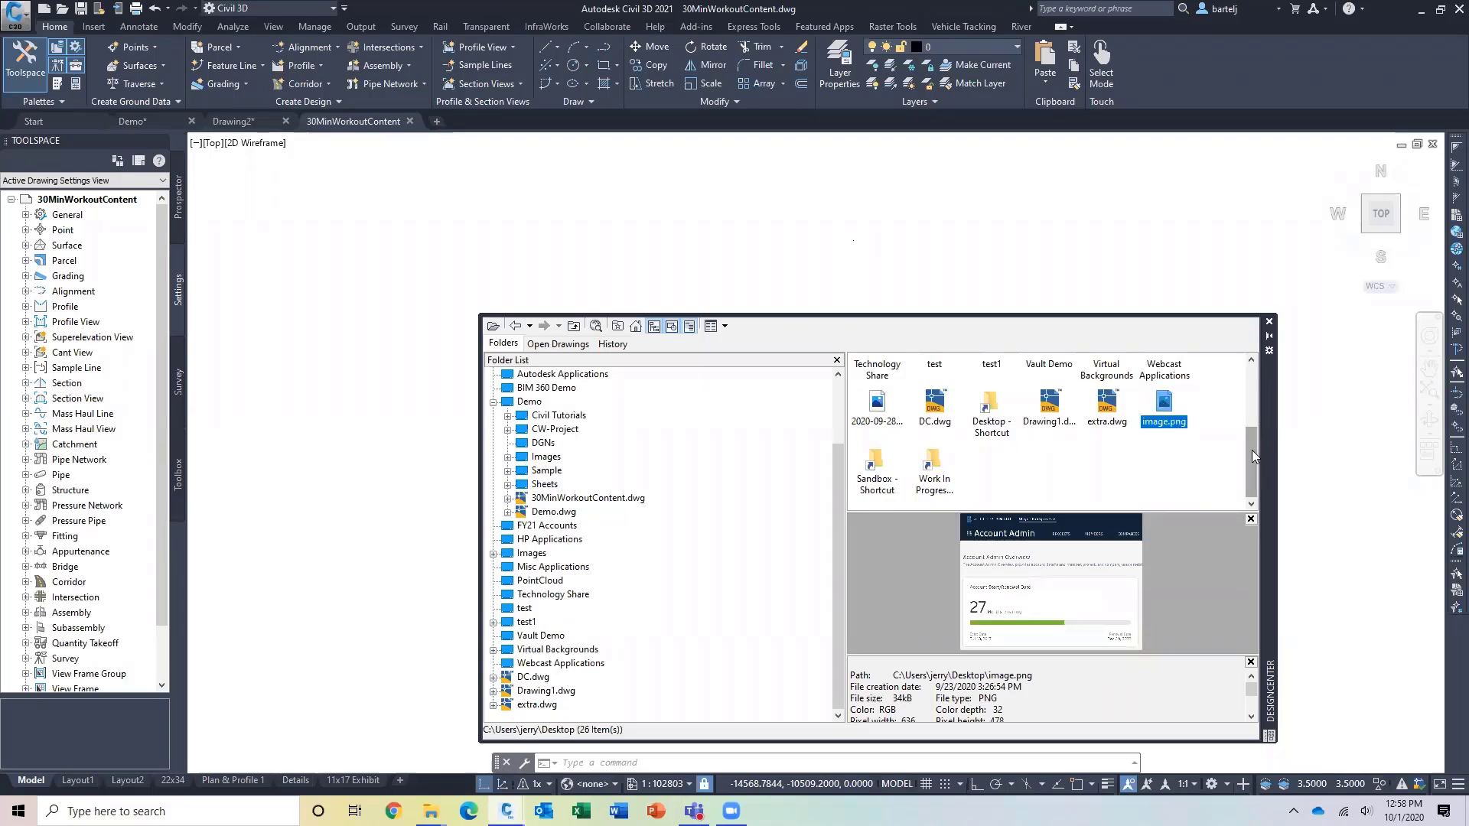
# - Preview Pano.png from the Images subfolder of Demo and bring up its commands for attaching the image
pyautogui.moveTo(1252, 449); pyautogui.dragTo(1247, 429)
pyautogui.click(546, 457)
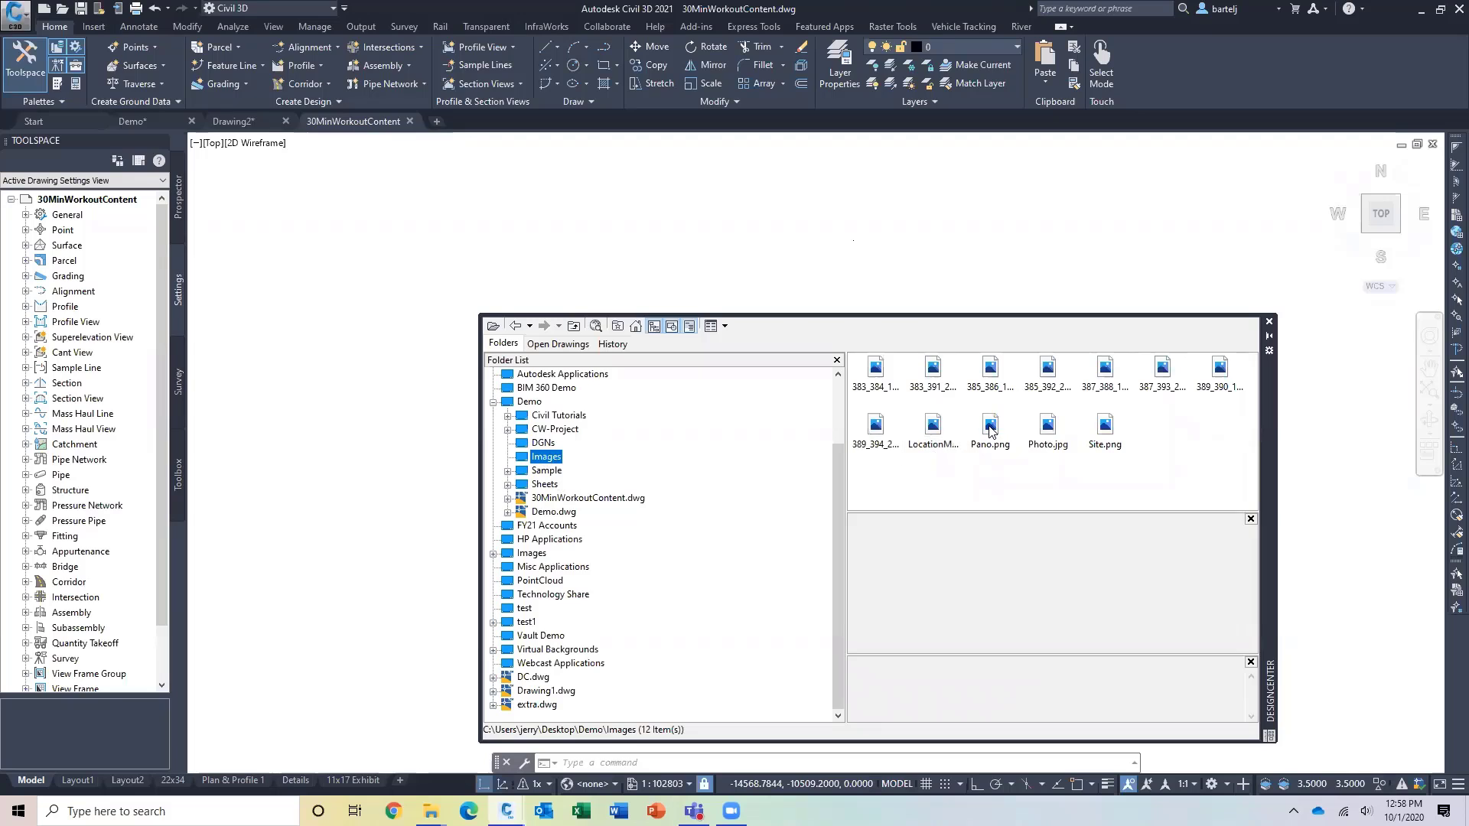
pyautogui.click(991, 428)
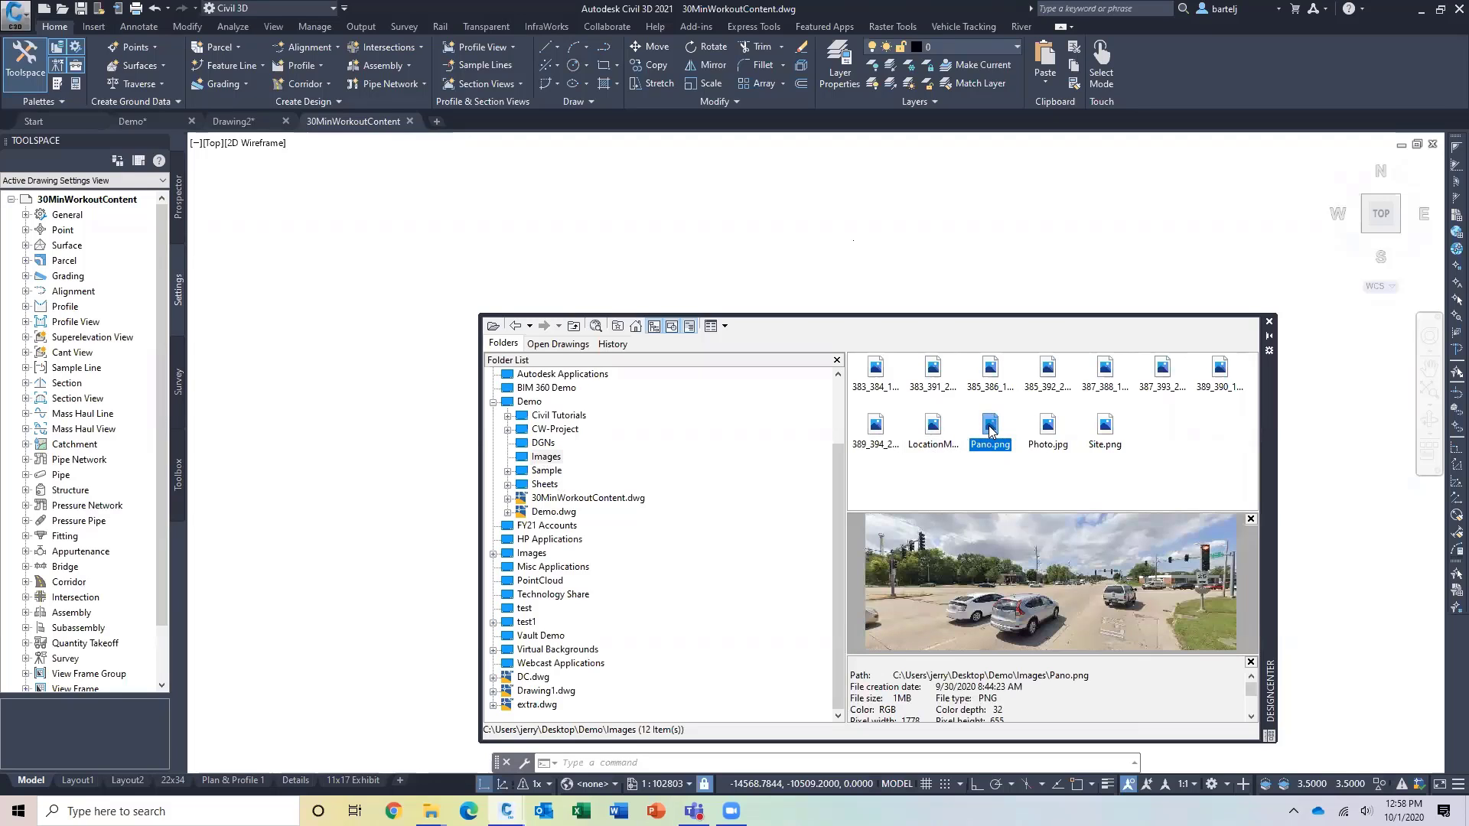
pyautogui.rightClick(990, 430)
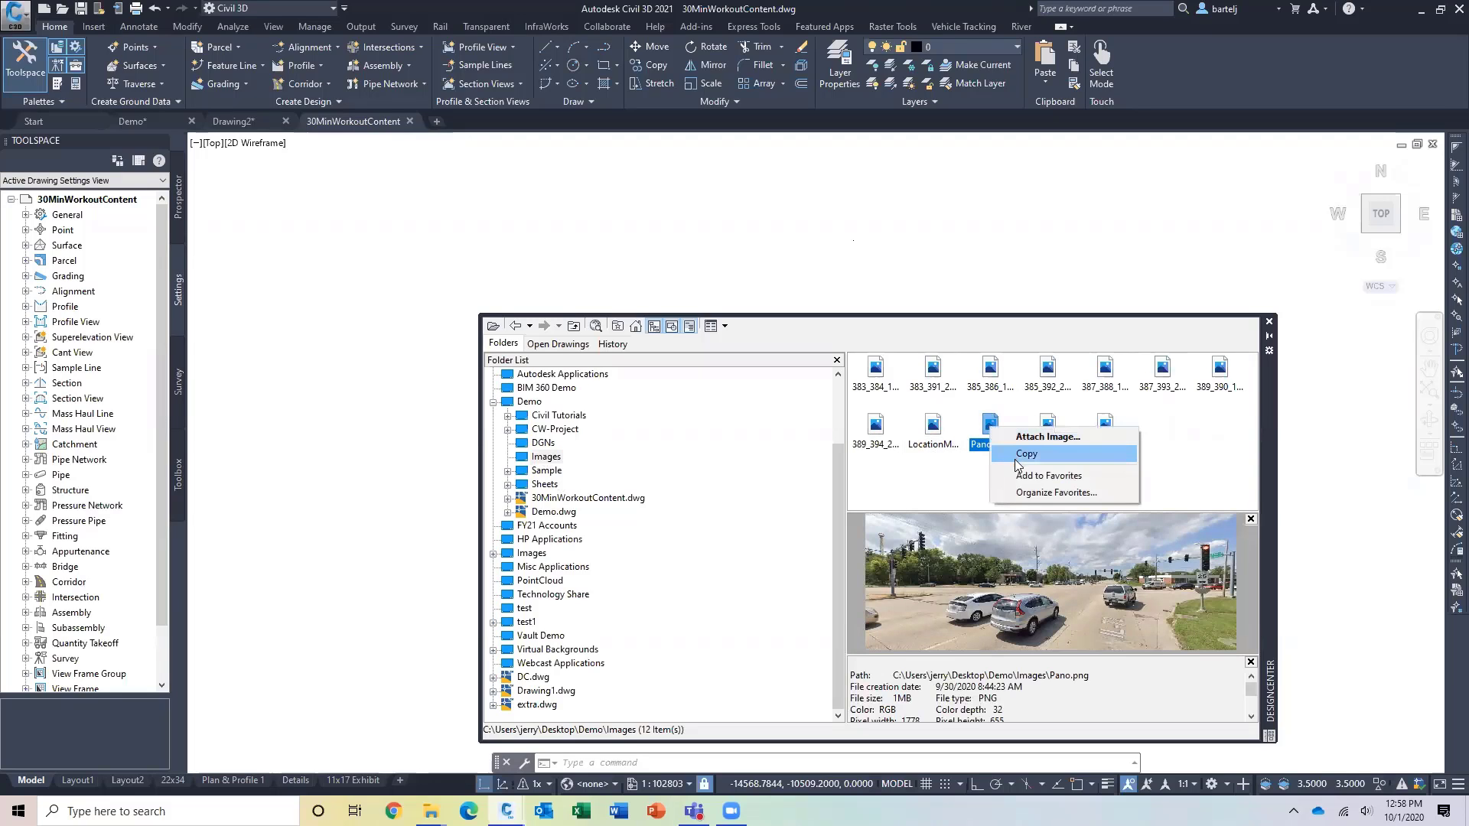